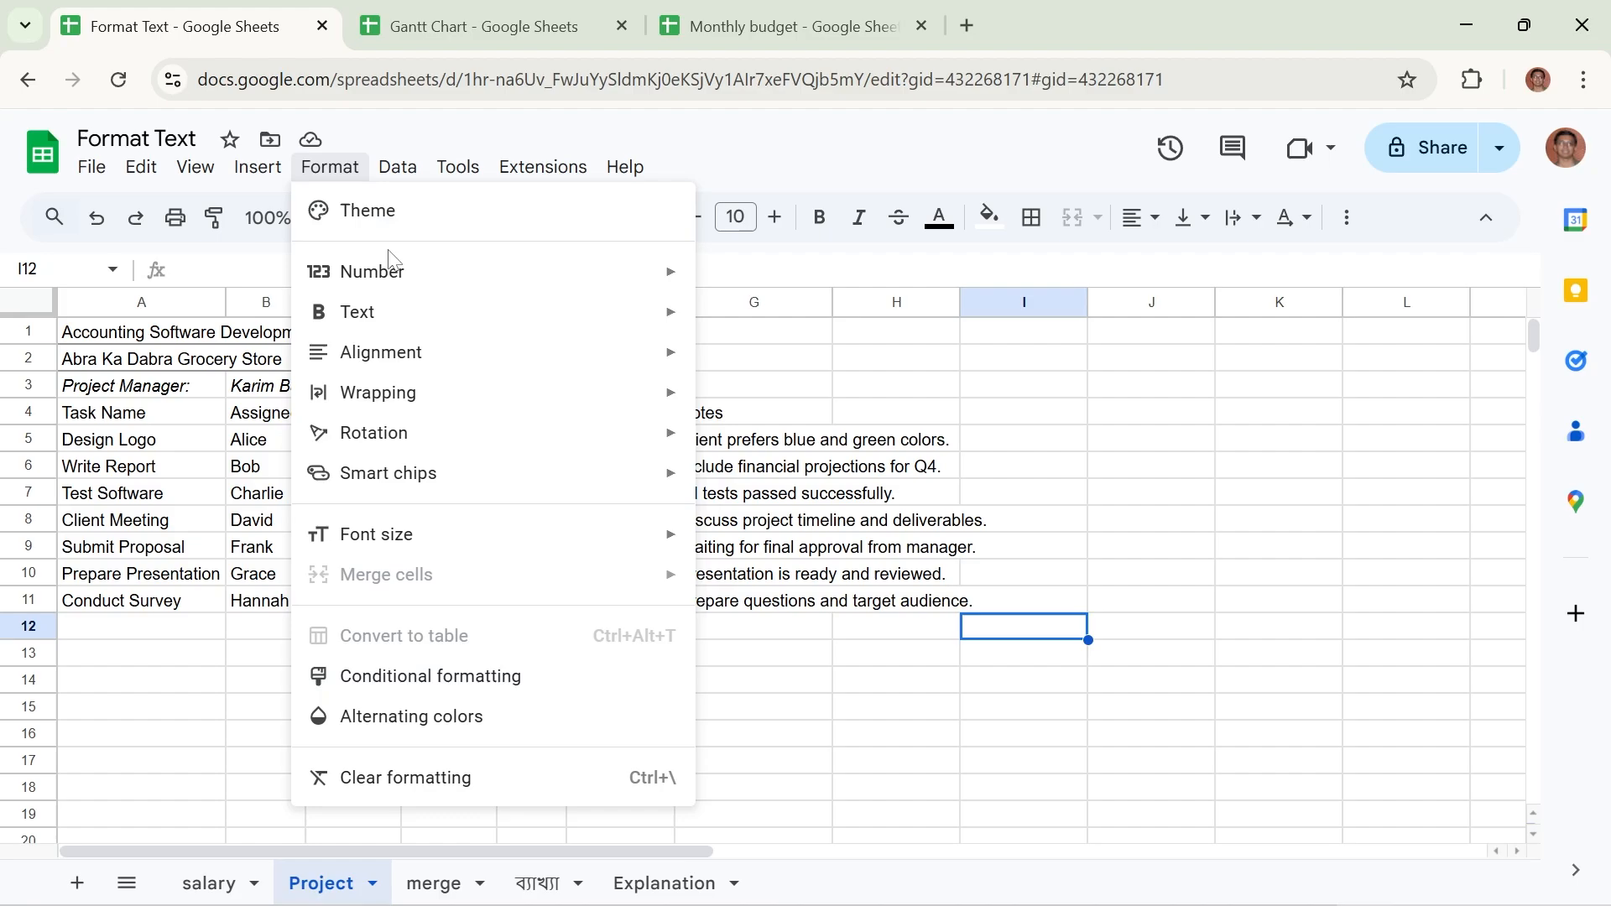
pyautogui.moveTo(401, 285)
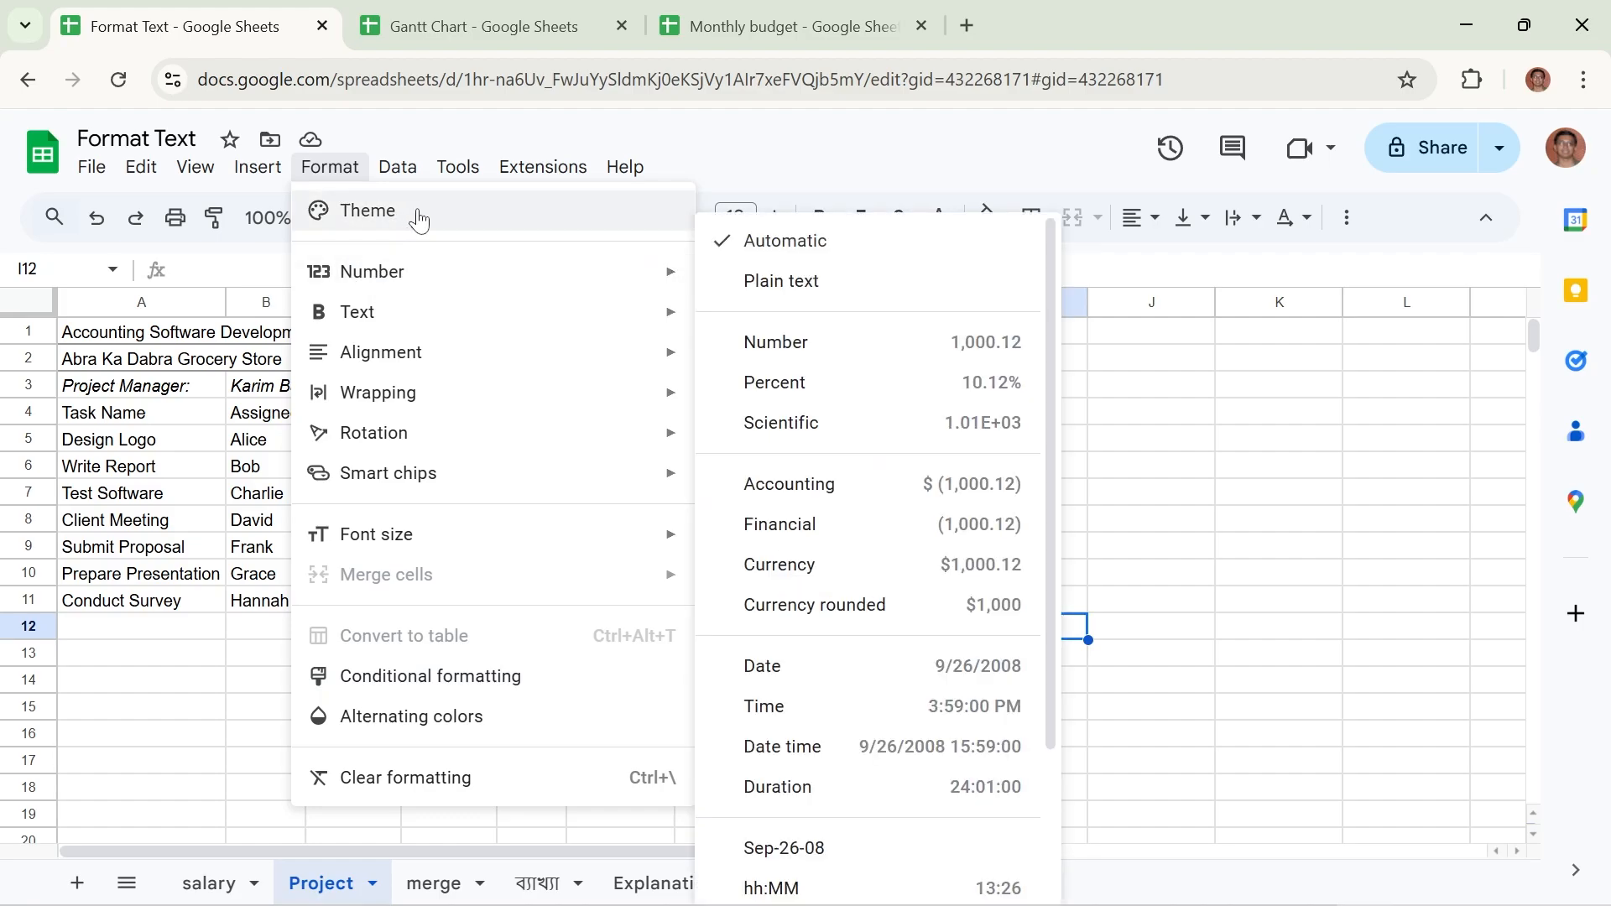
pyautogui.moveTo(373, 315)
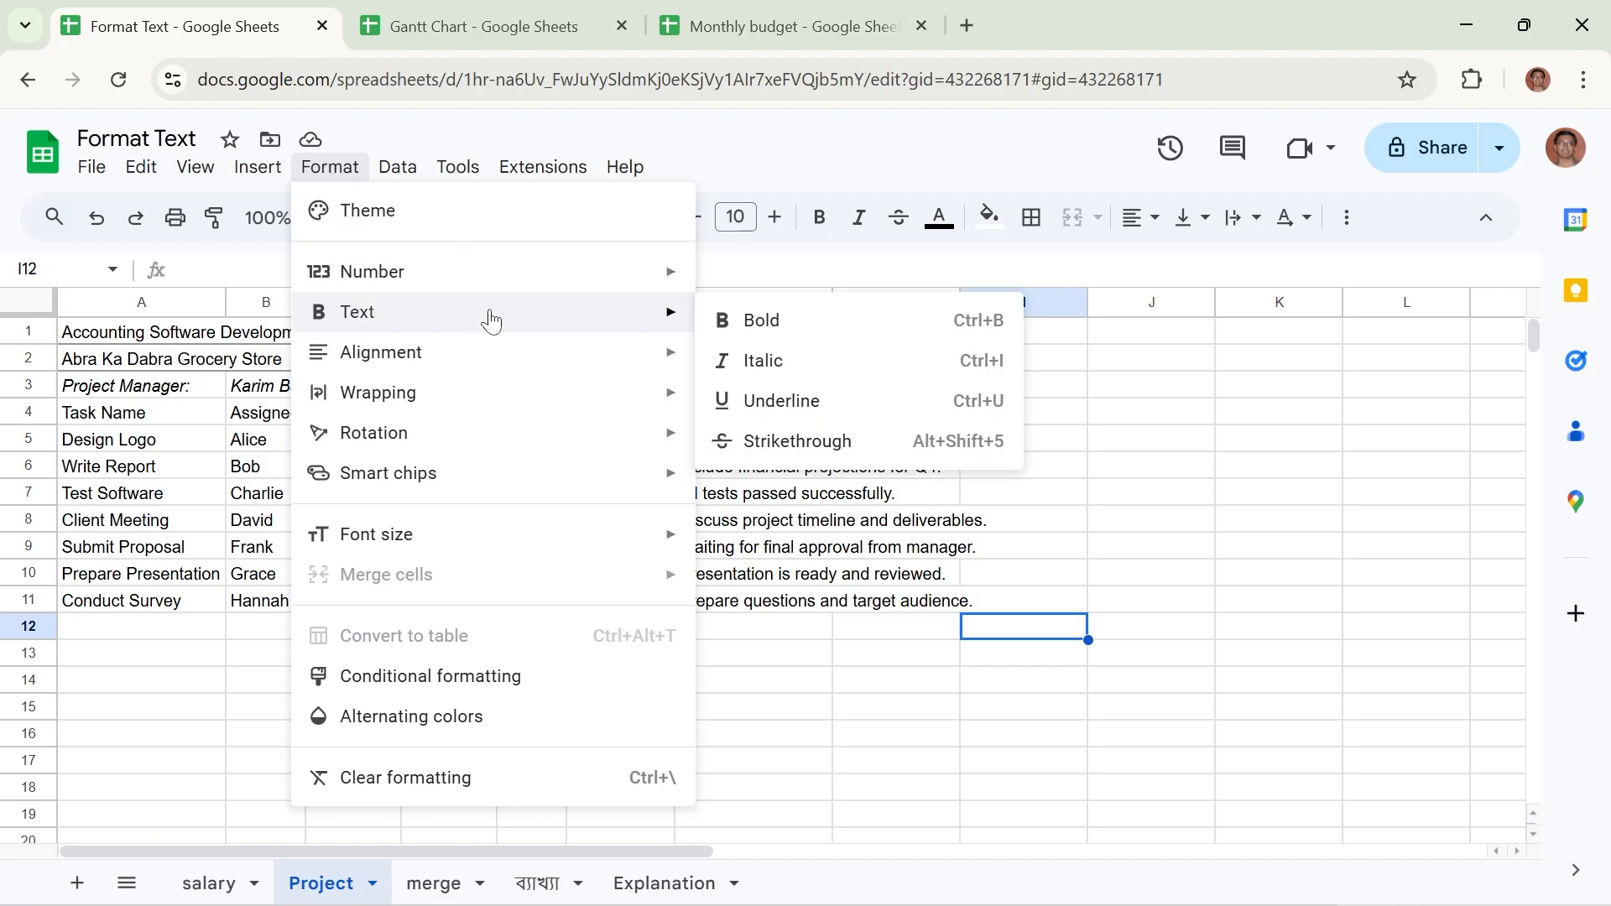
pyautogui.click(128, 447)
pyautogui.click(663, 445)
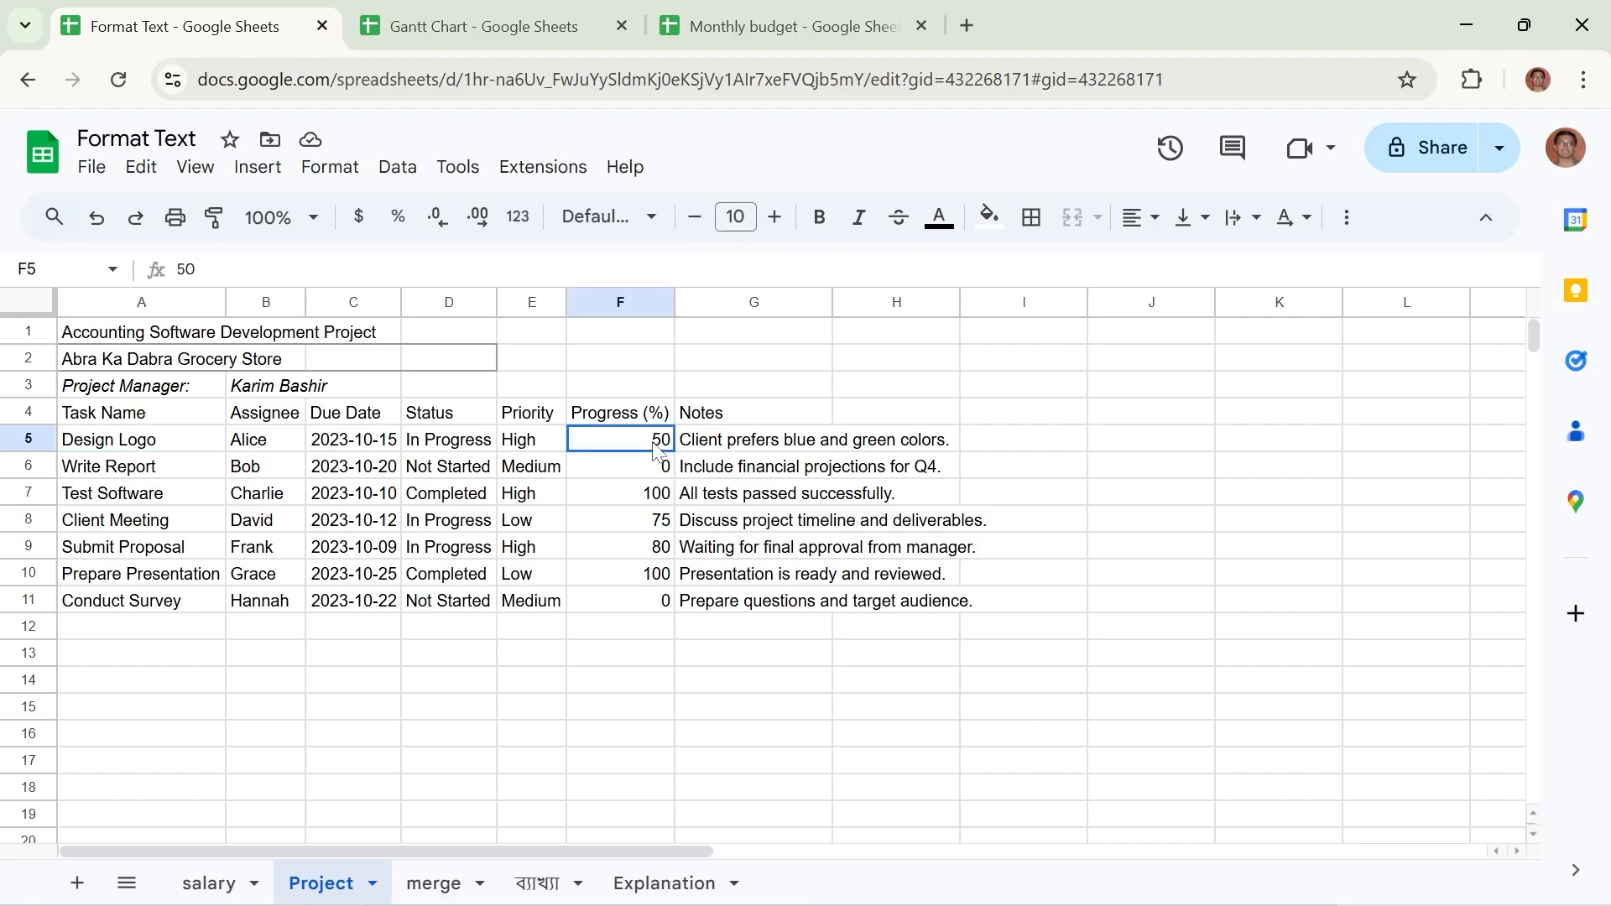
pyautogui.click(329, 450)
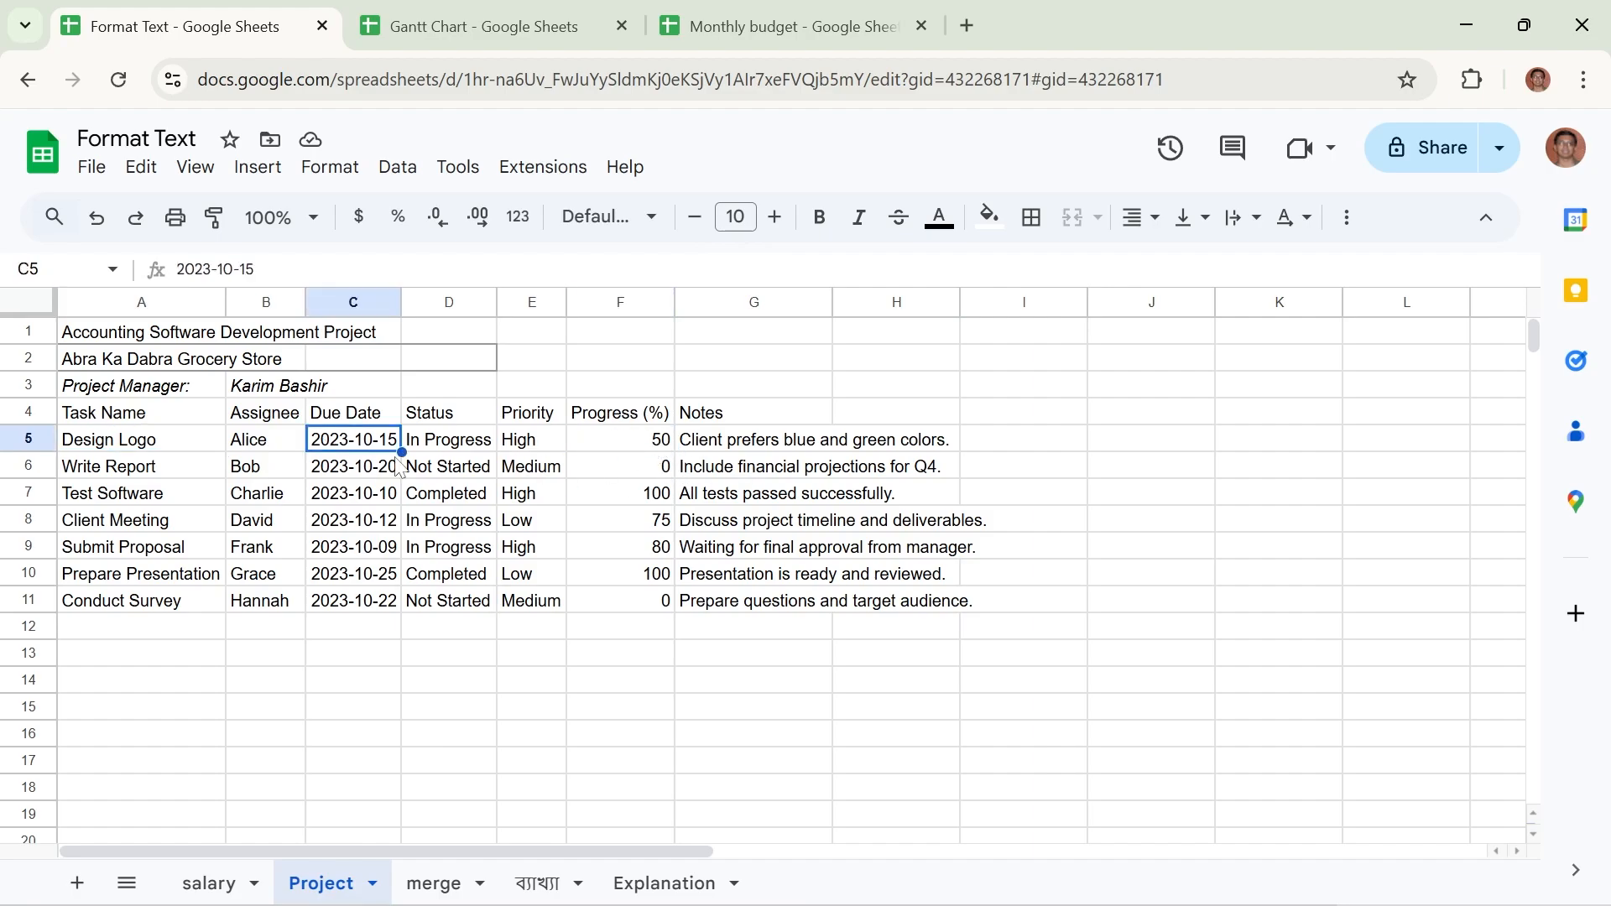
pyautogui.click(464, 446)
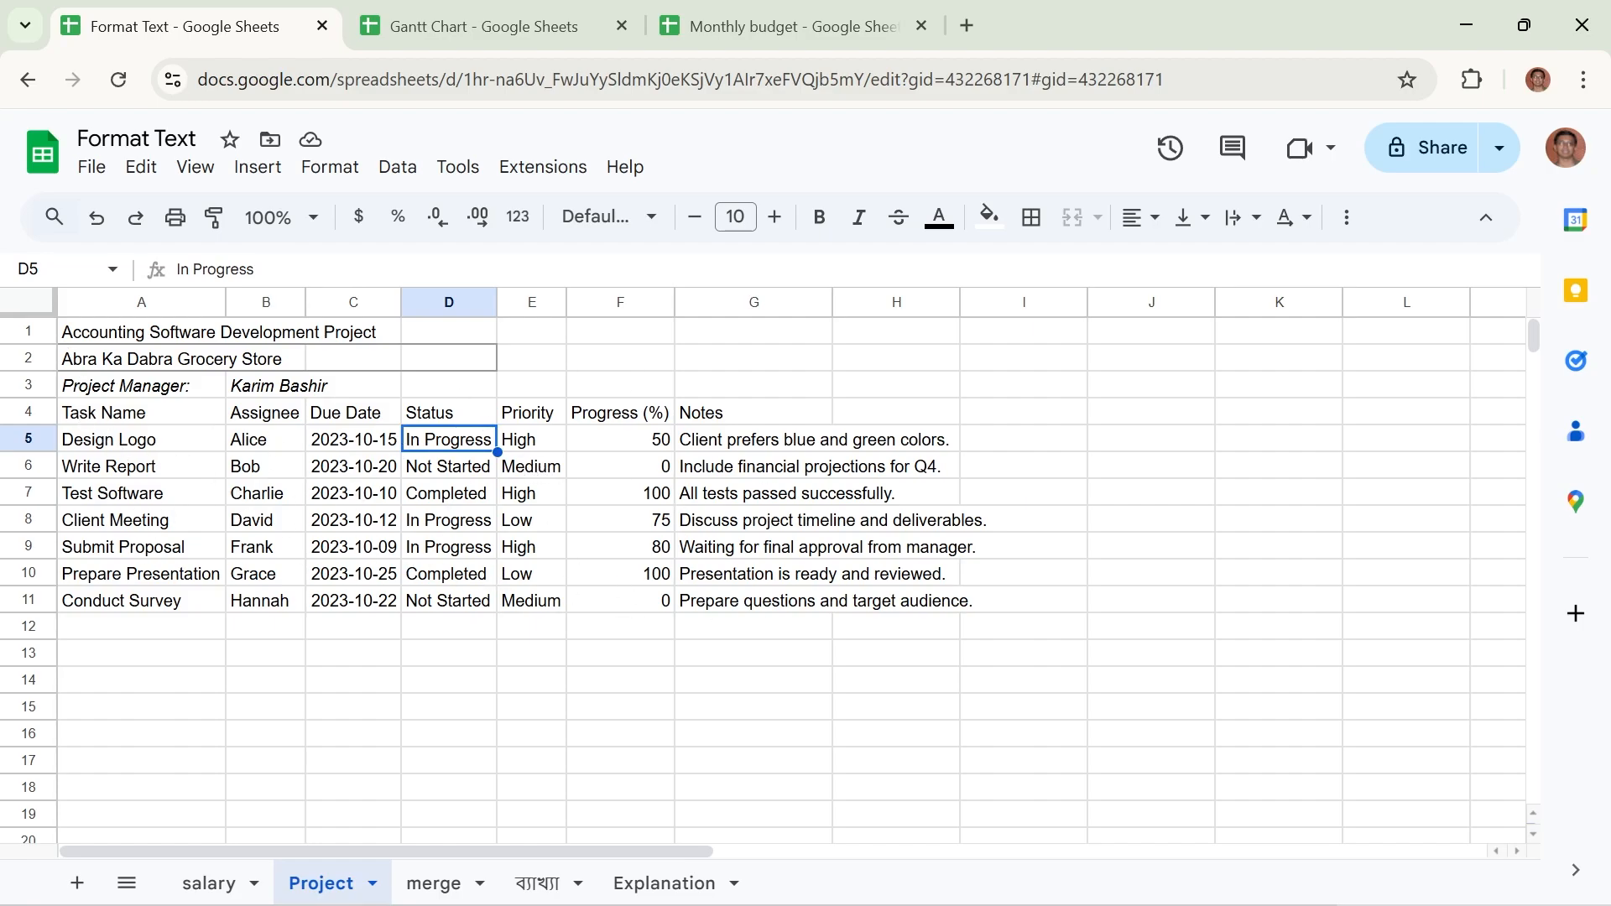
# Make the project title in cell A1 and the grocery store name in A2 bold.
pyautogui.click(82, 338)
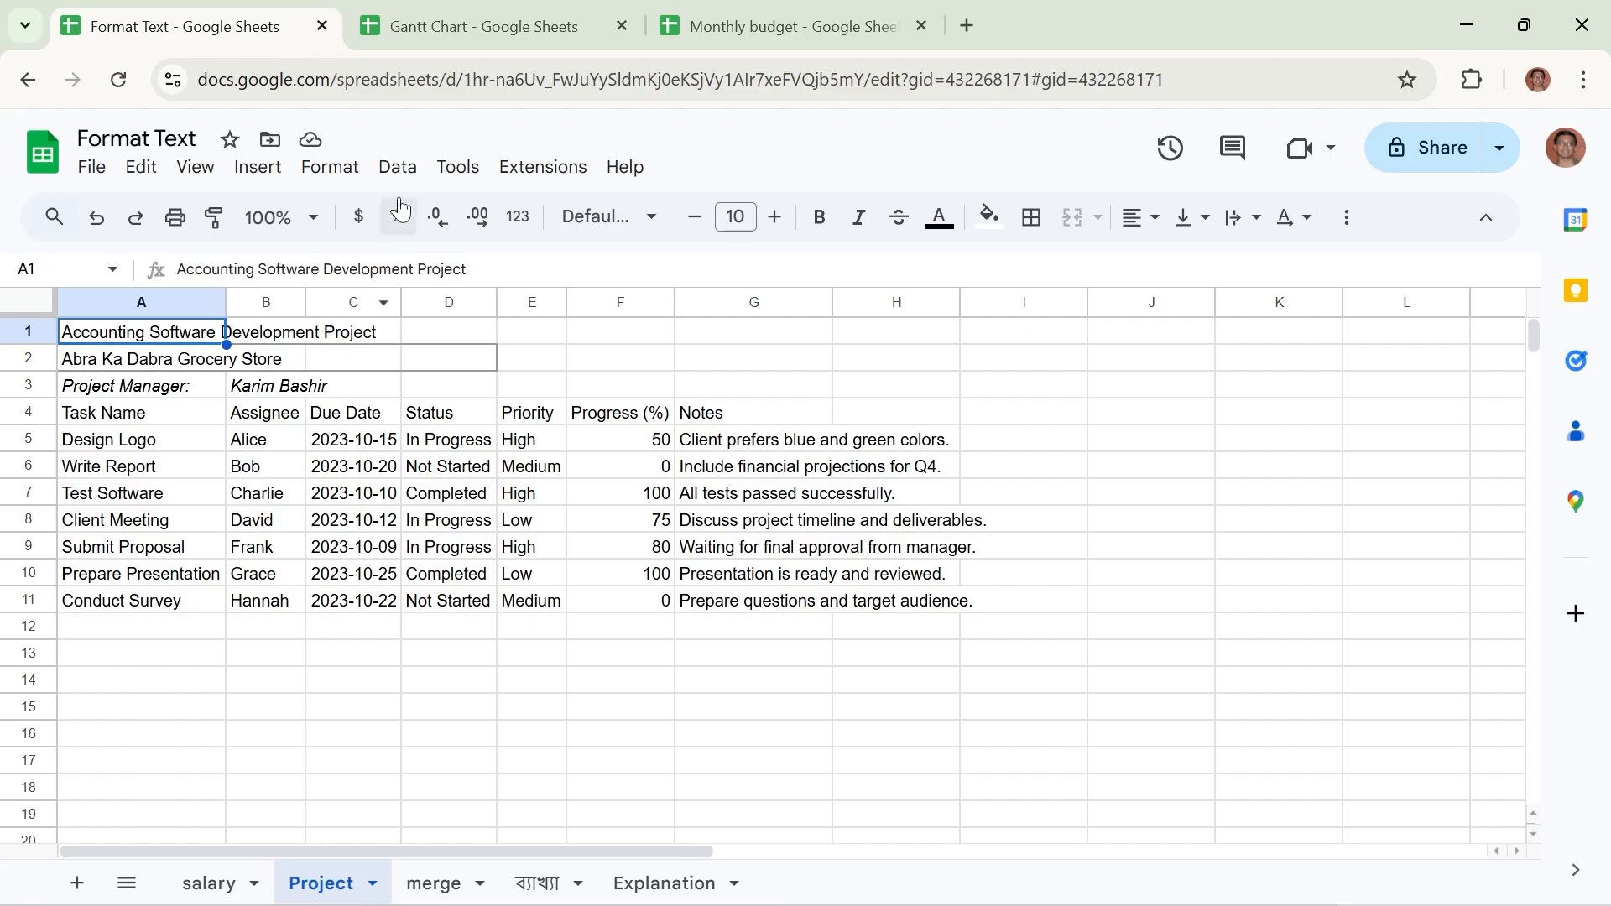
pyautogui.click(342, 179)
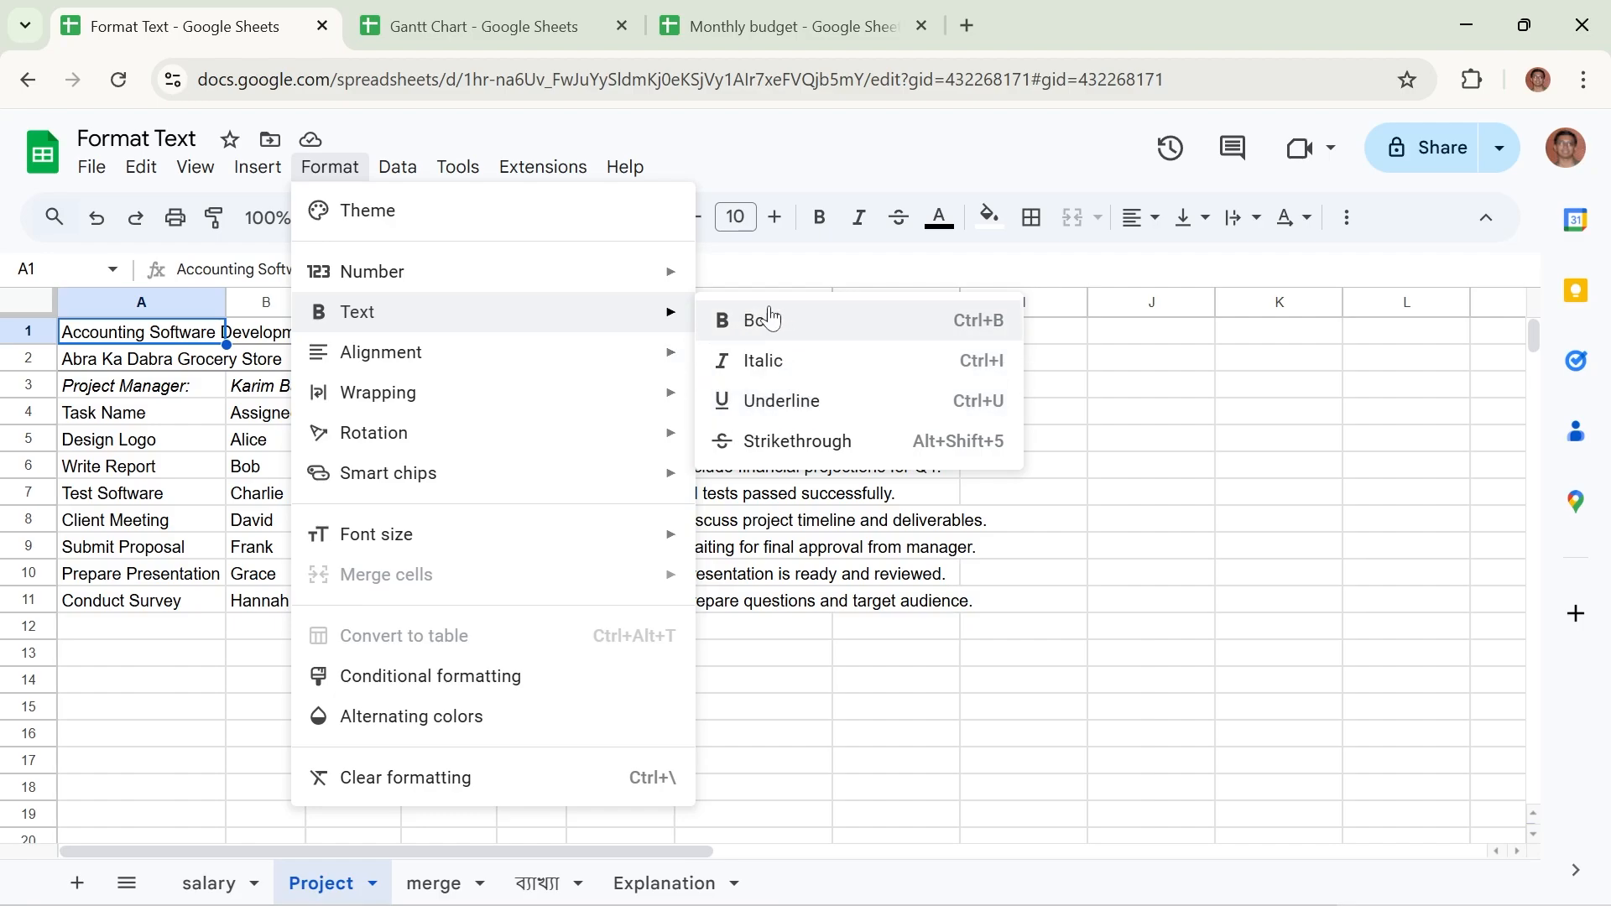
pyautogui.click(823, 219)
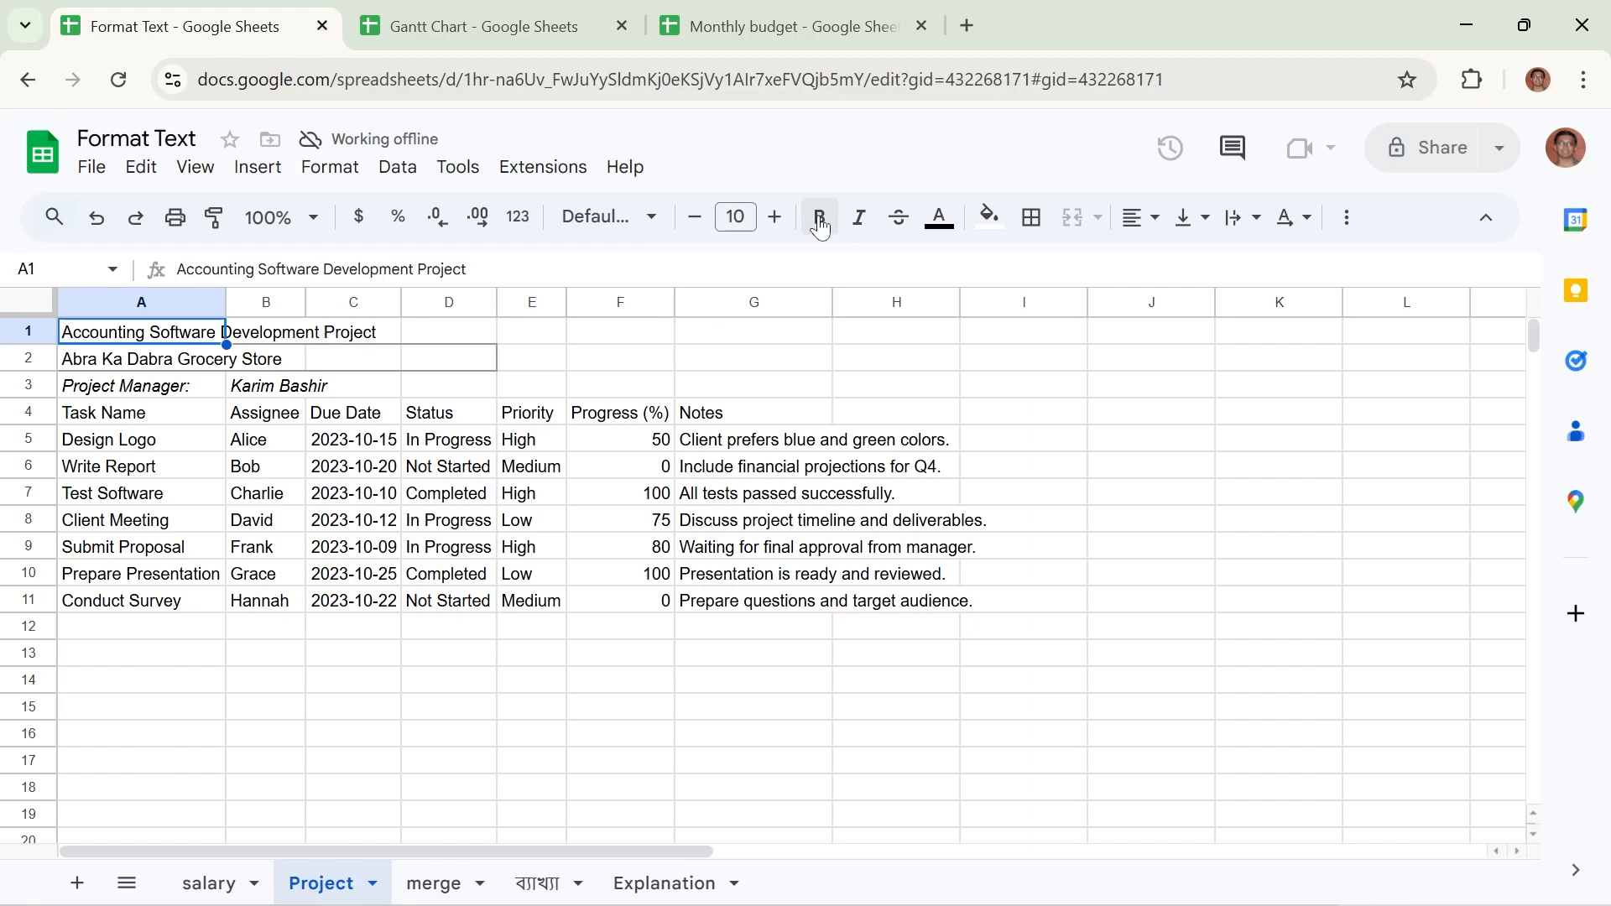
pyautogui.click(310, 170)
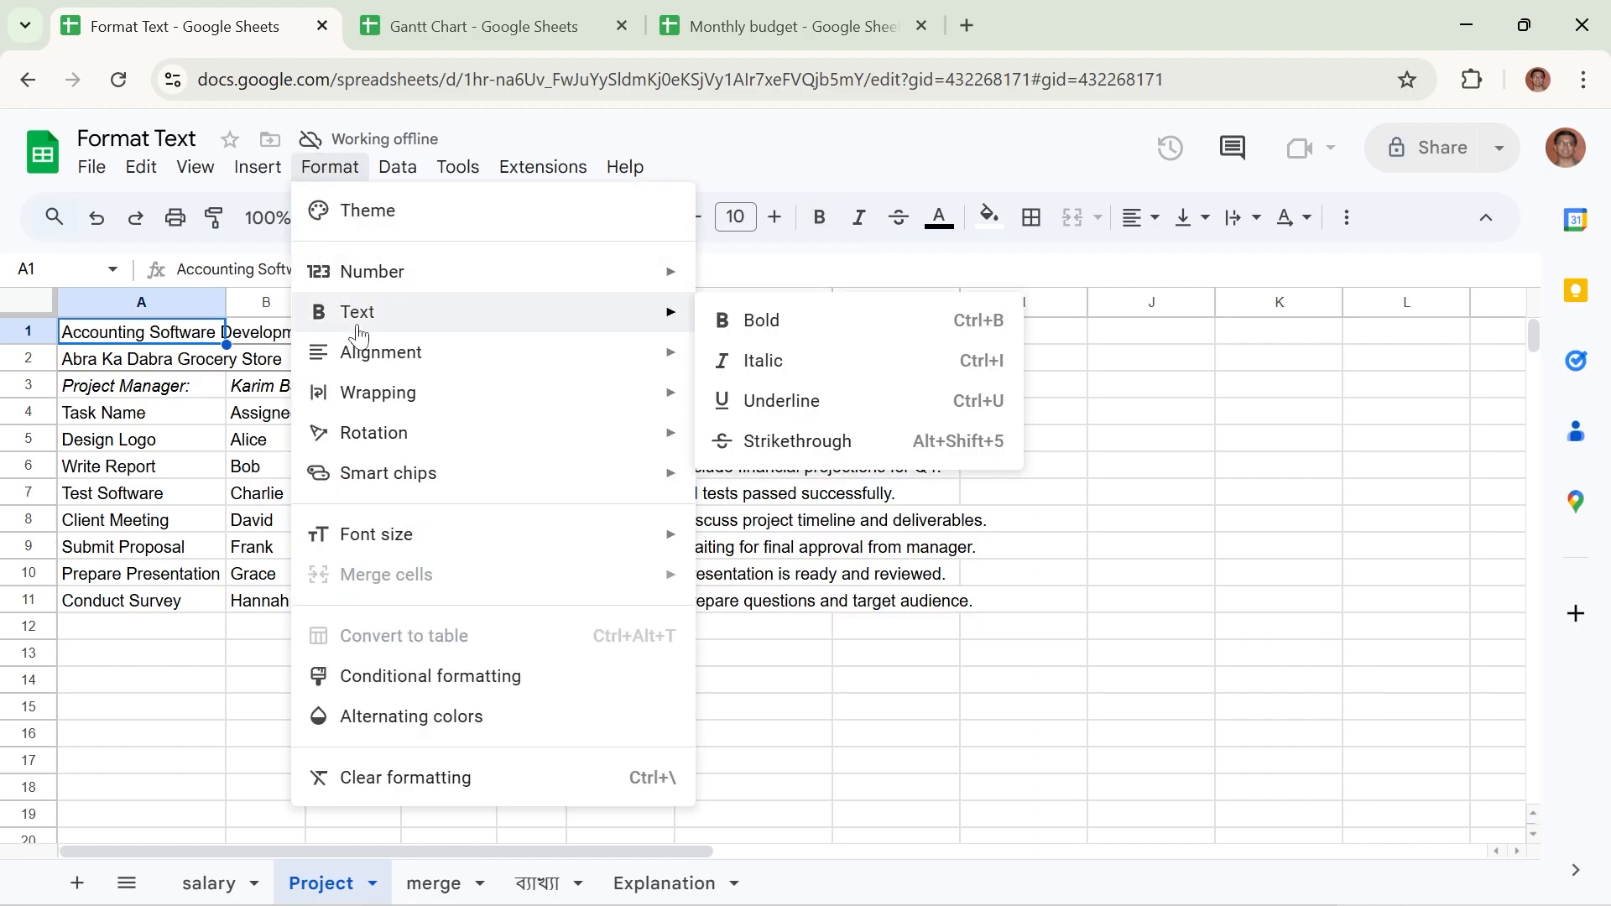
pyautogui.click(793, 336)
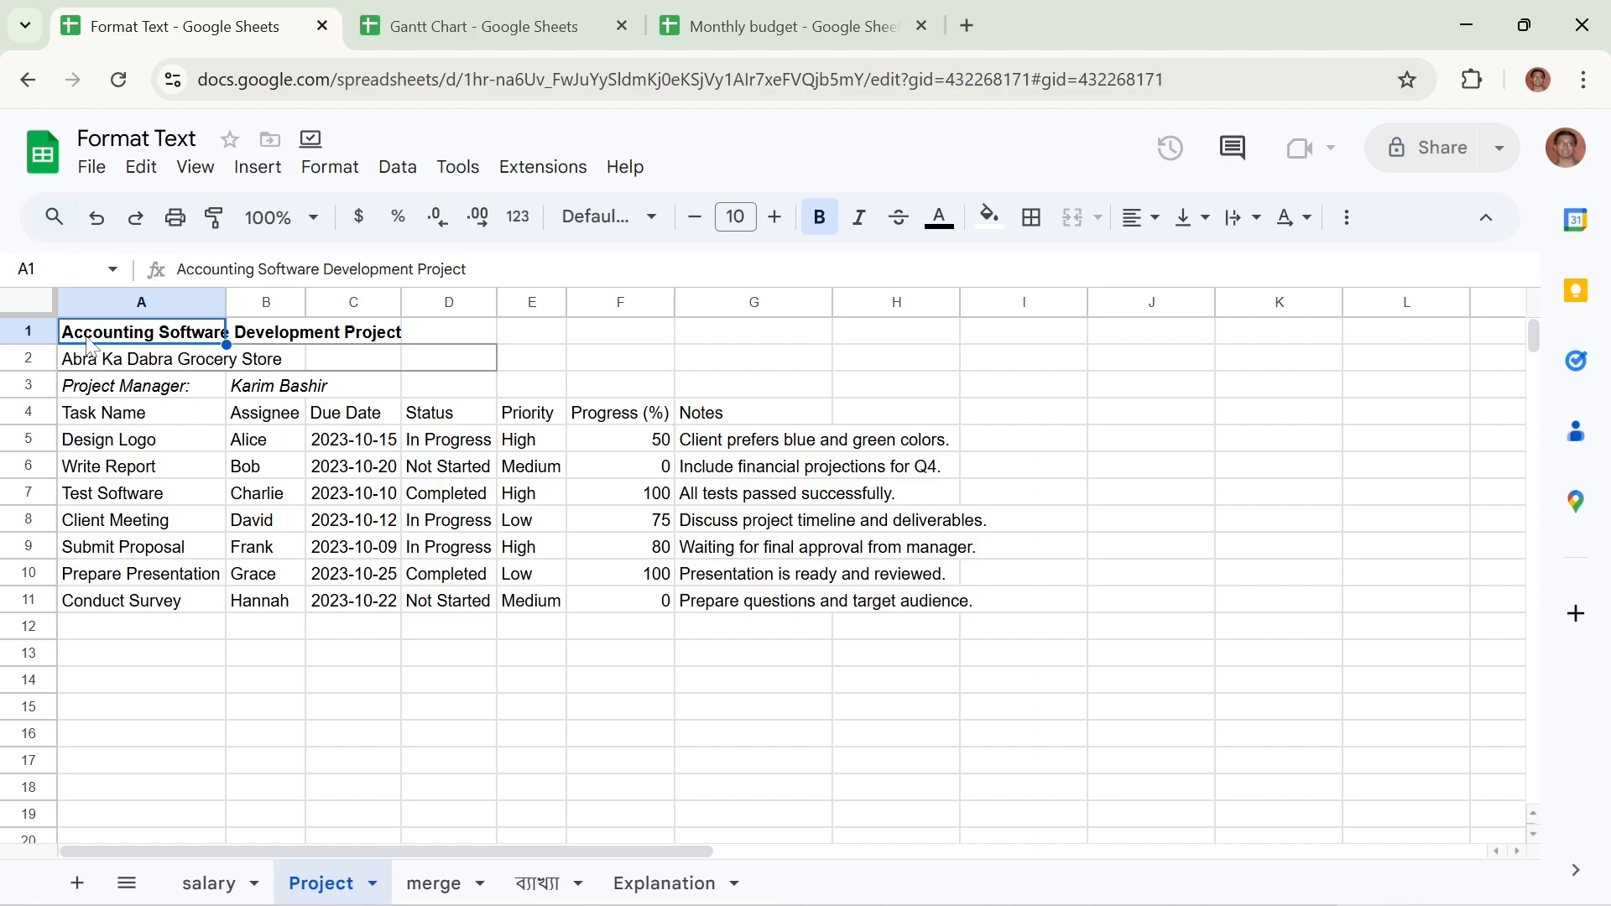
pyautogui.click(107, 370)
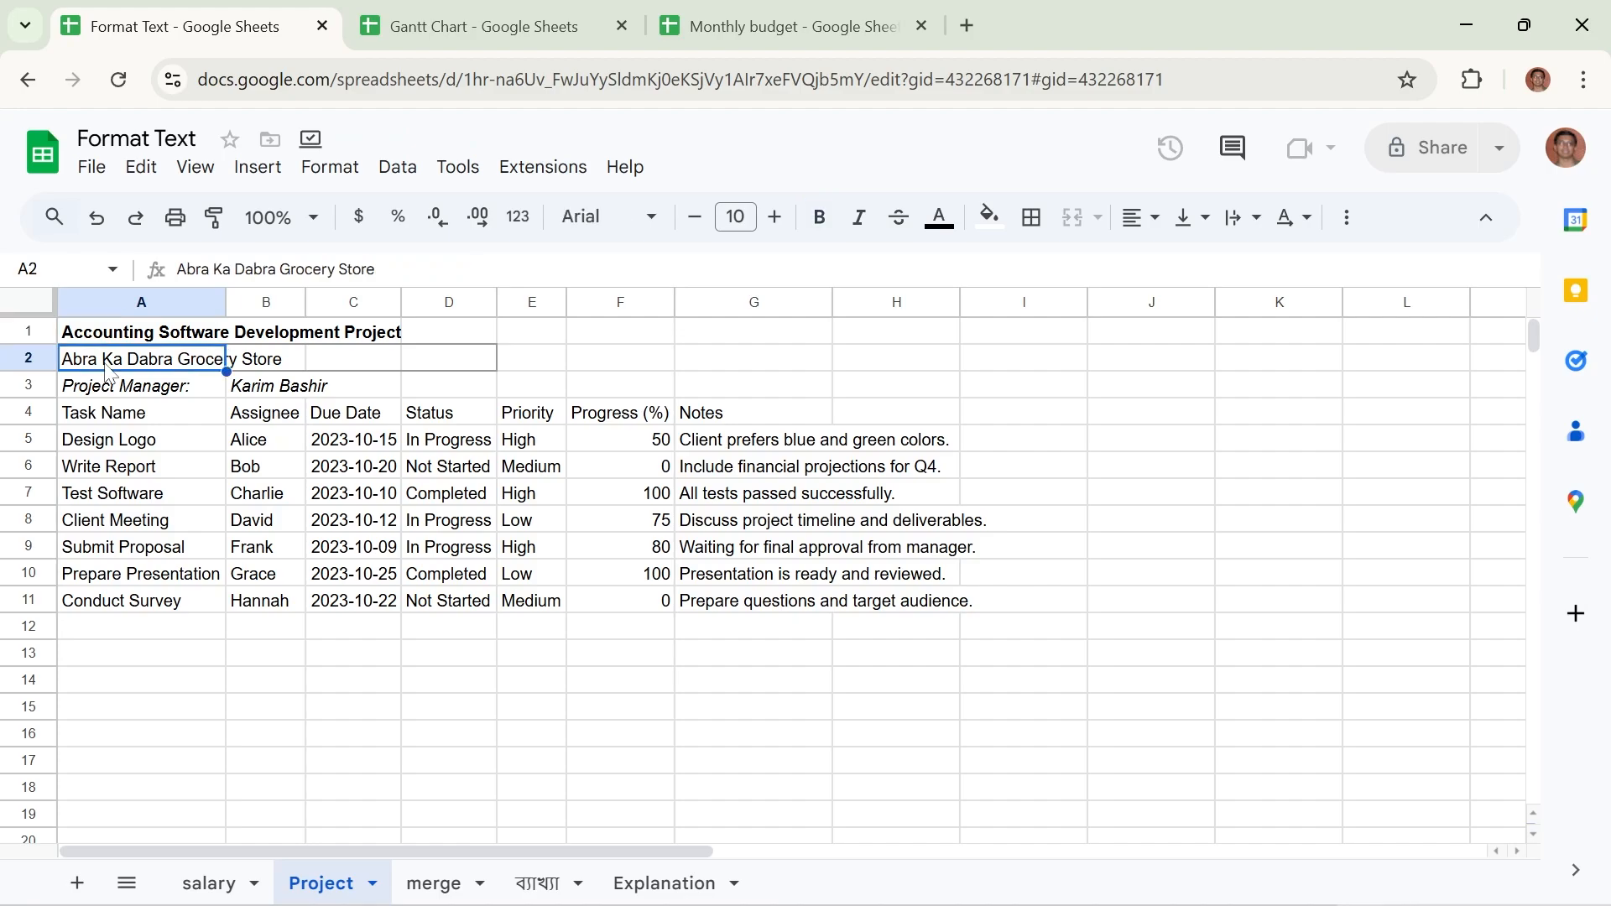
pyautogui.click(816, 218)
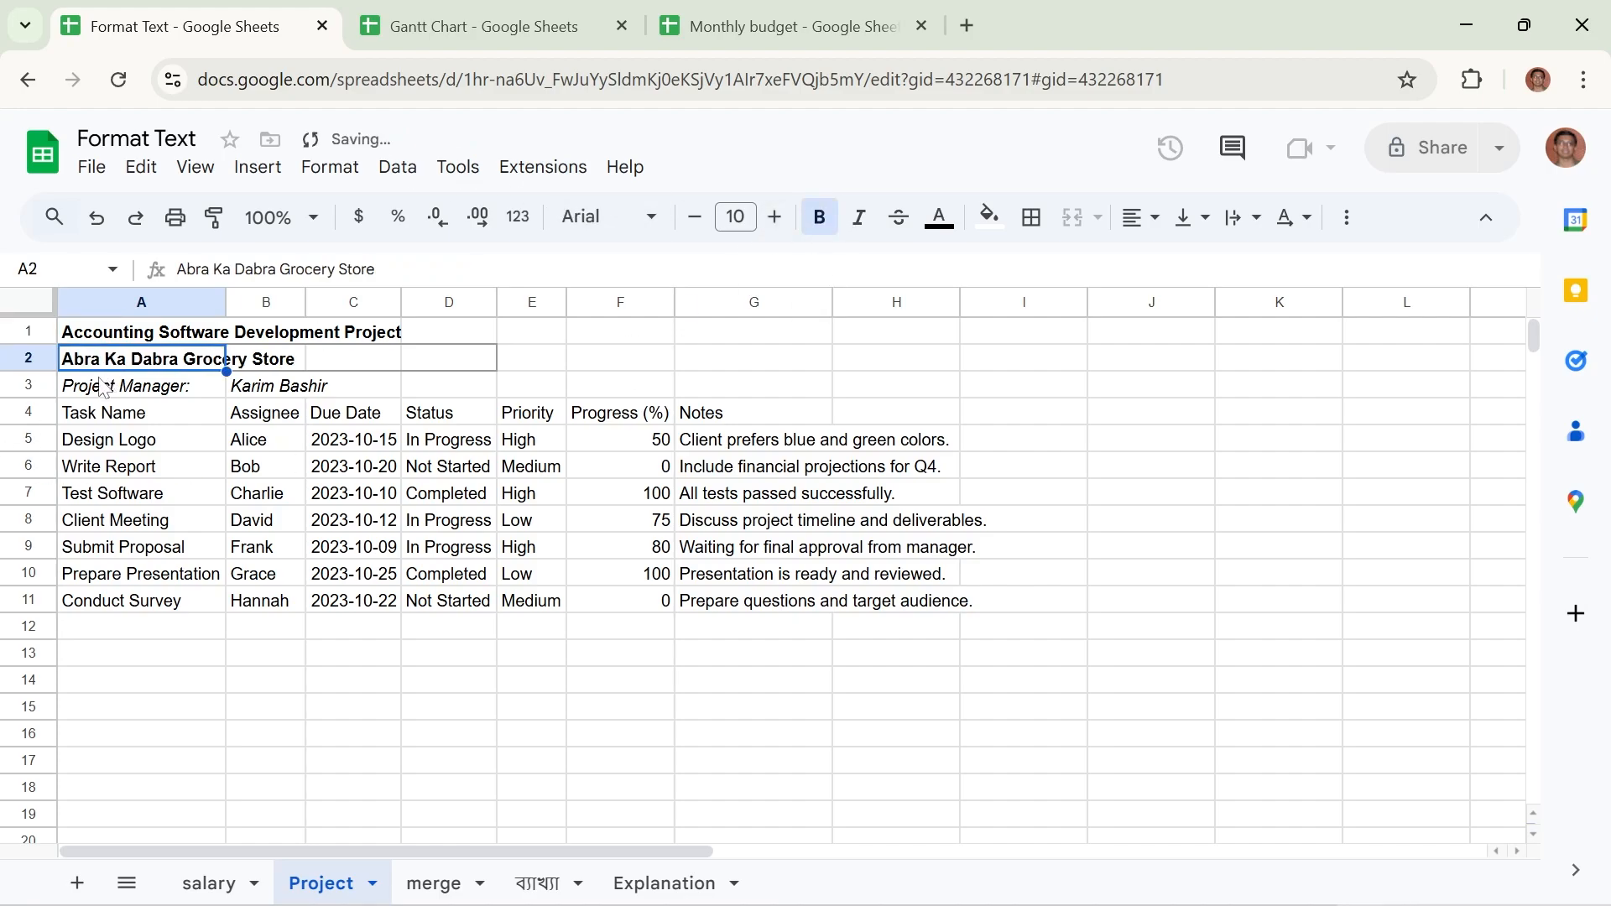
# Apply bold to the project manager row A3:C3 and to the table header row A4:G4.
pyautogui.moveTo(103, 386); pyautogui.dragTo(359, 378)
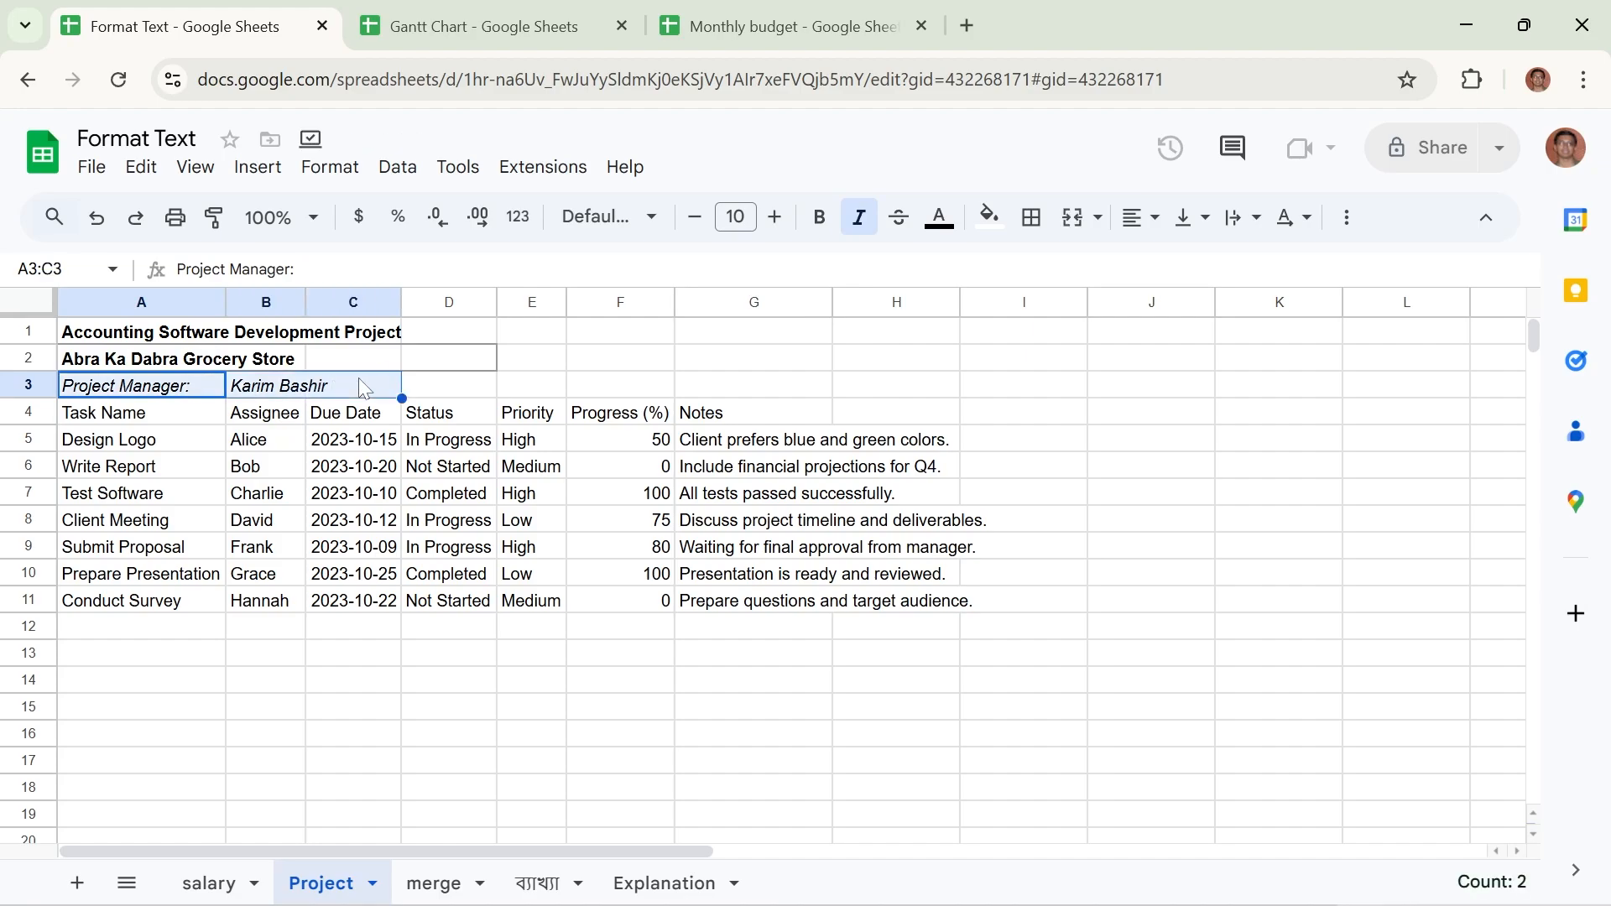
pyautogui.hotkey('ctrl', 'b')
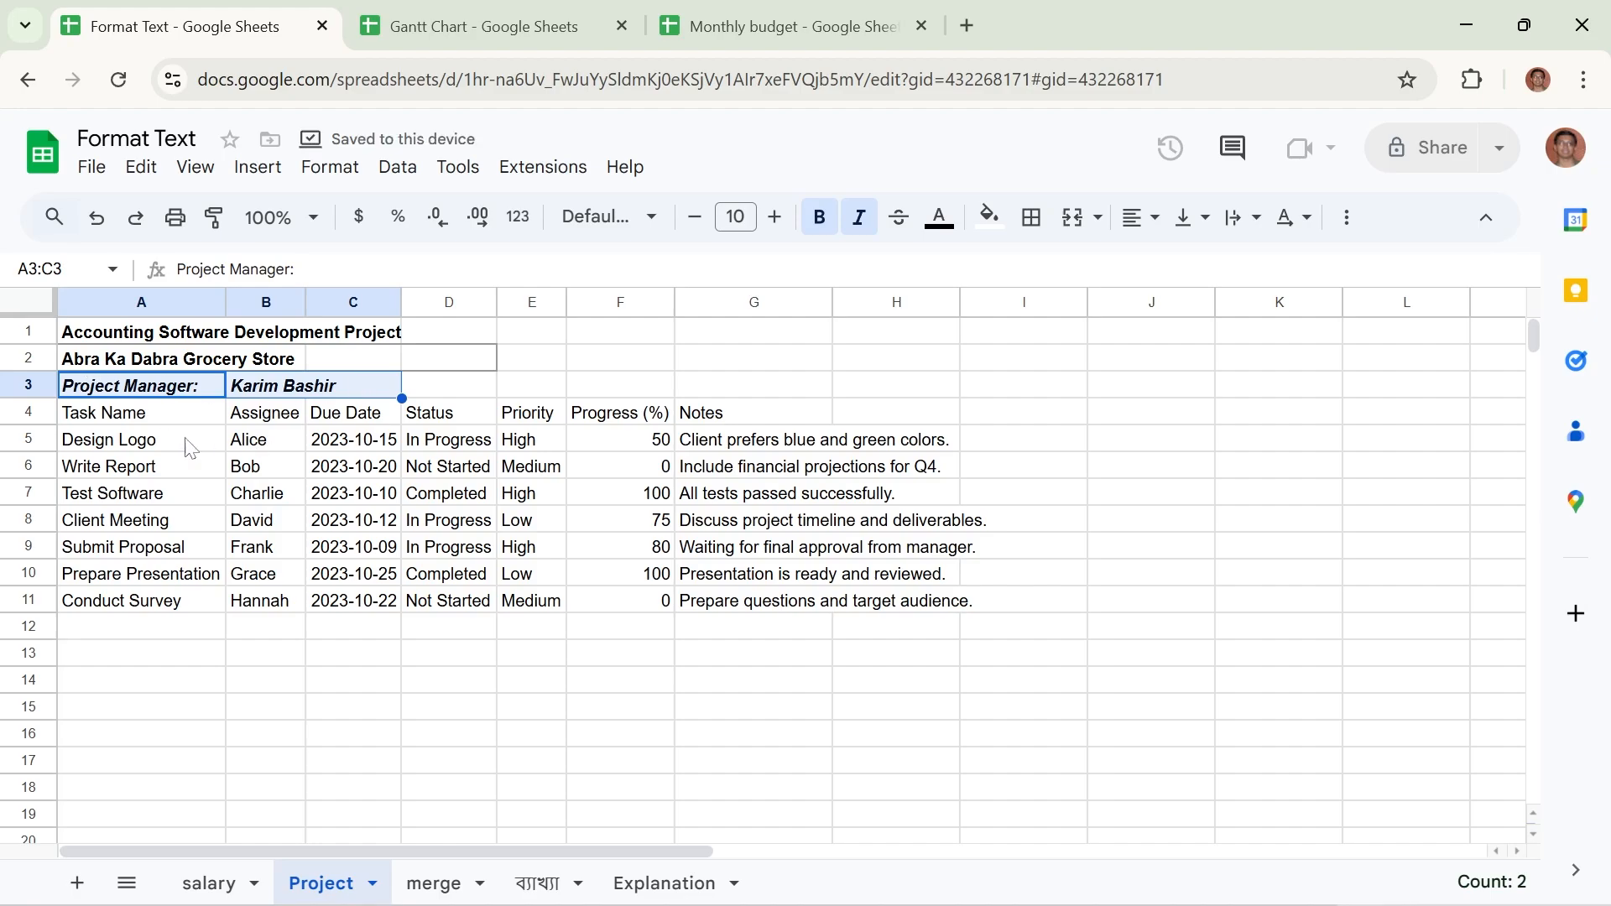
pyautogui.moveTo(133, 417); pyautogui.dragTo(826, 424)
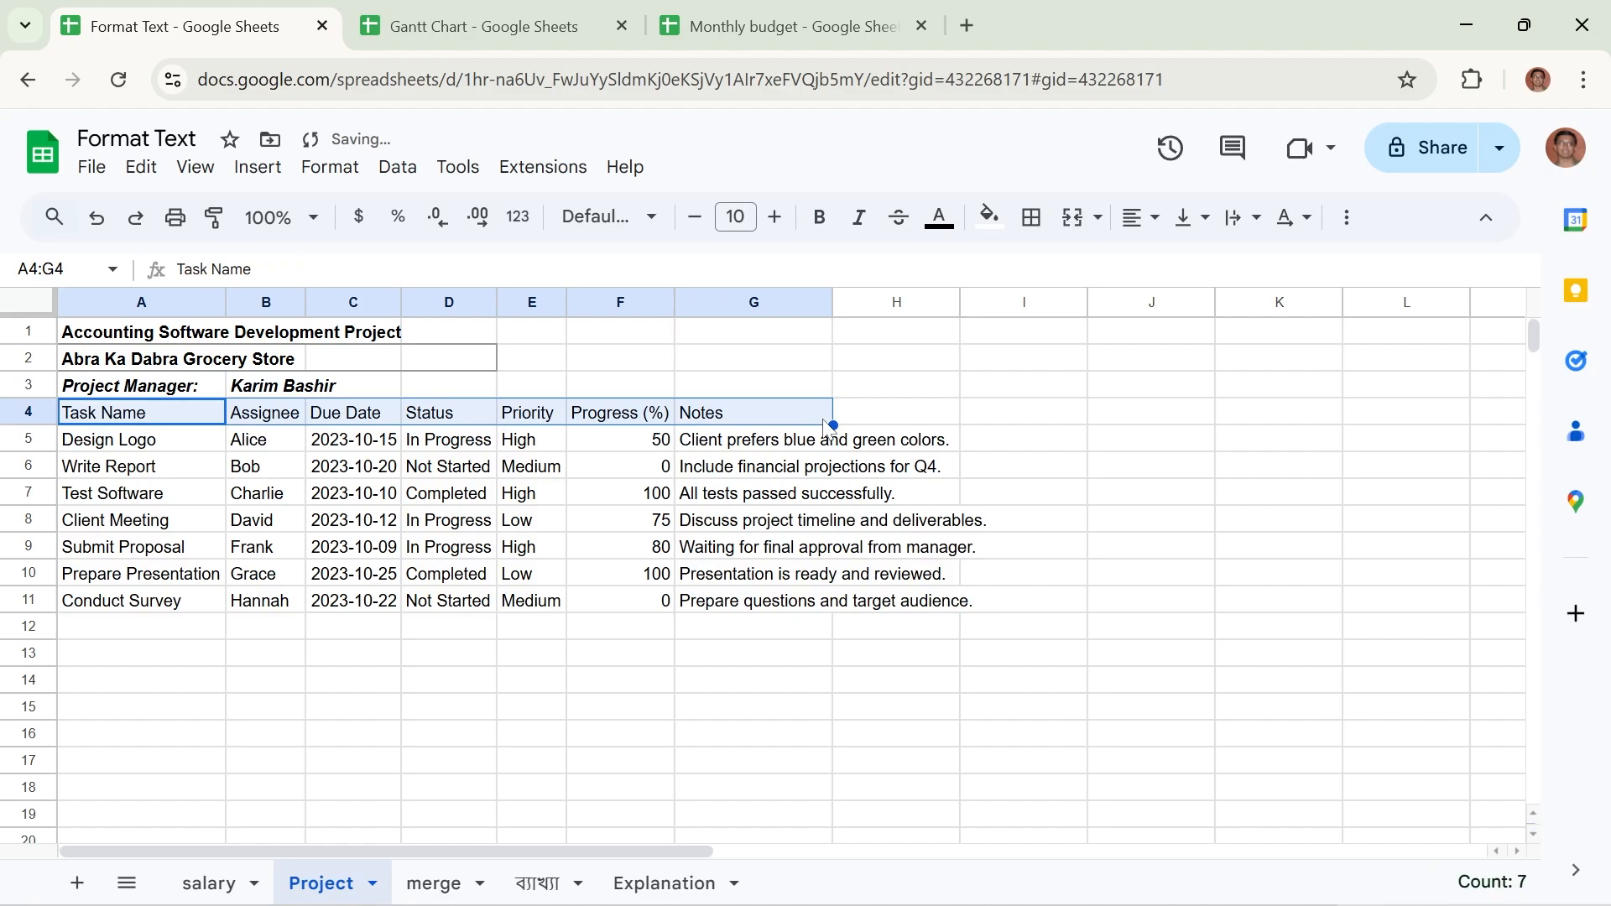
pyautogui.hotkey('ctrl', 'b')
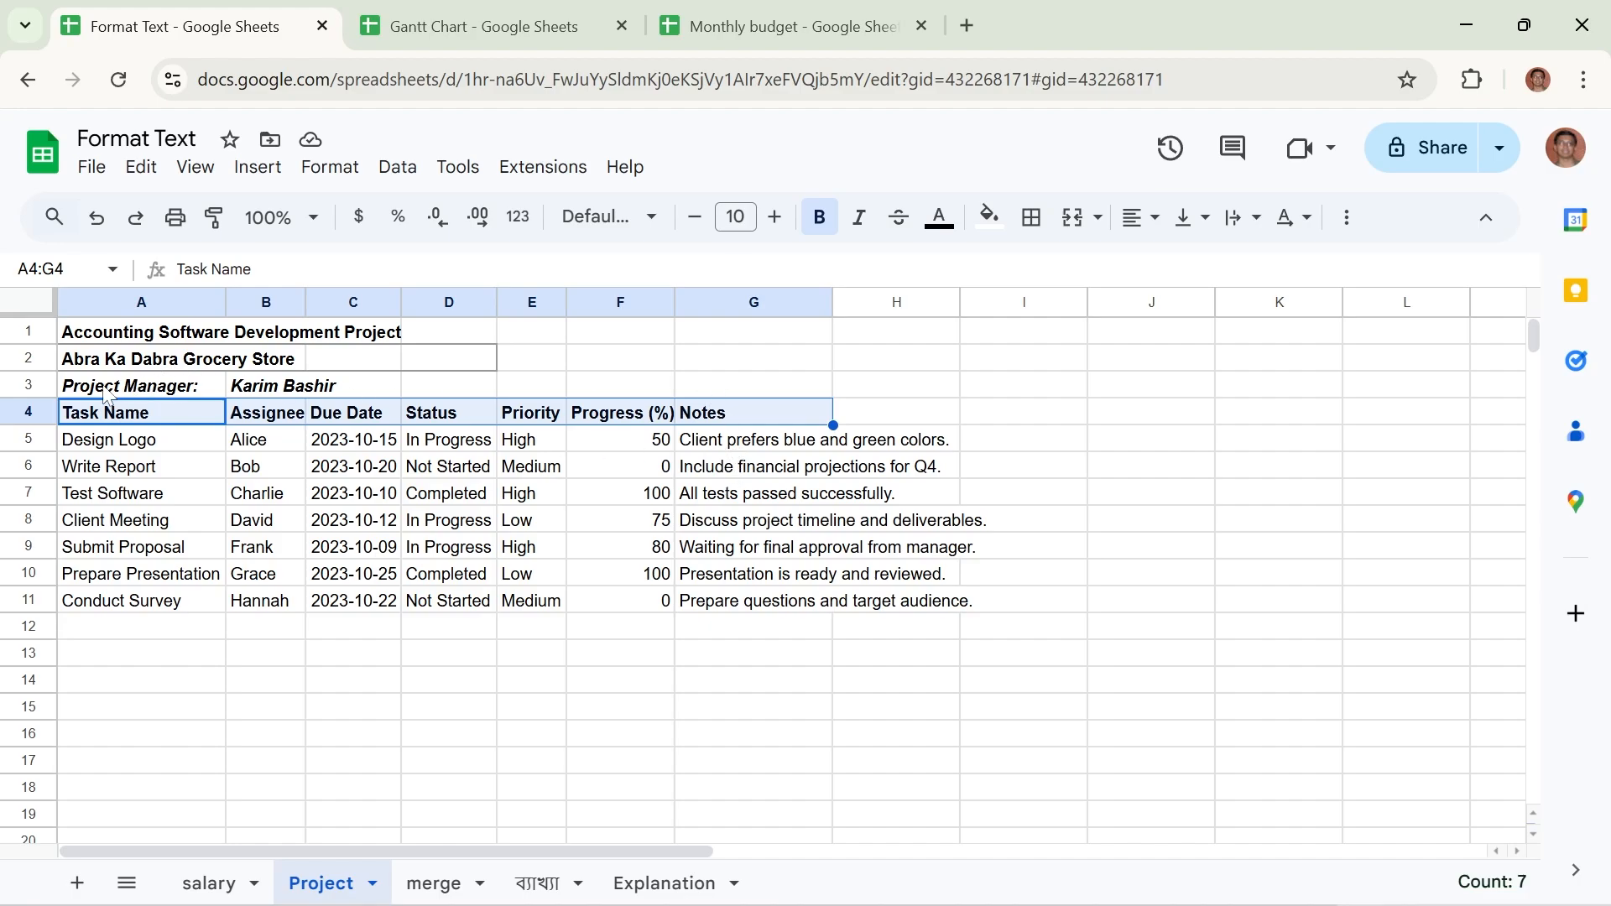
# Italicize all the text in the store name and project manager cells A2:B3.
pyautogui.moveTo(160, 386); pyautogui.dragTo(269, 361)
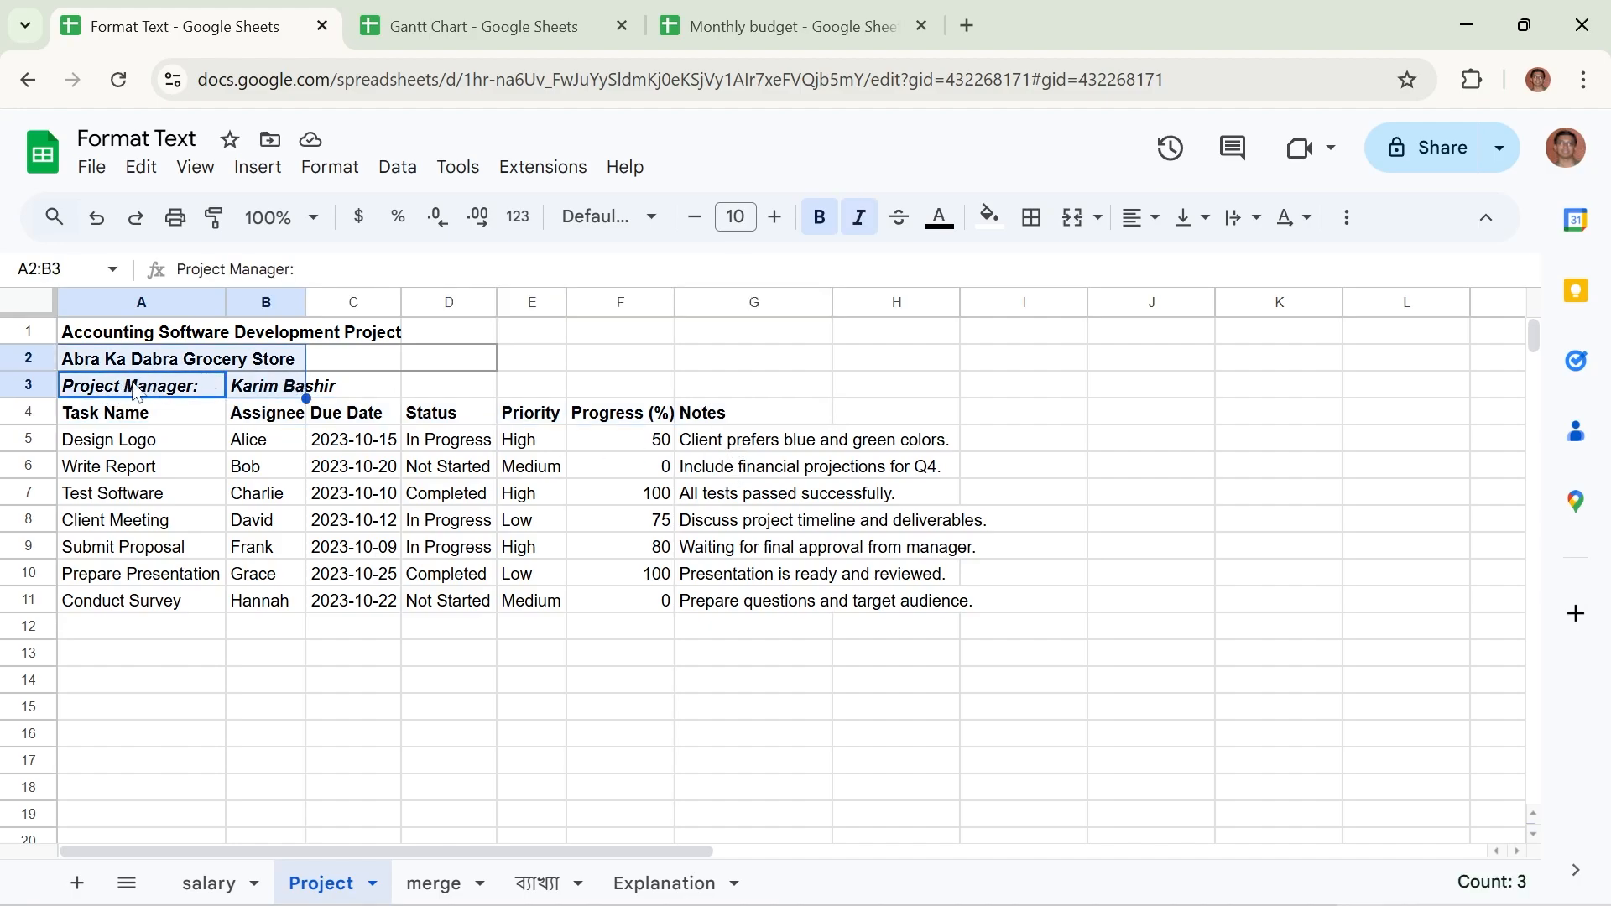
pyautogui.click(858, 223)
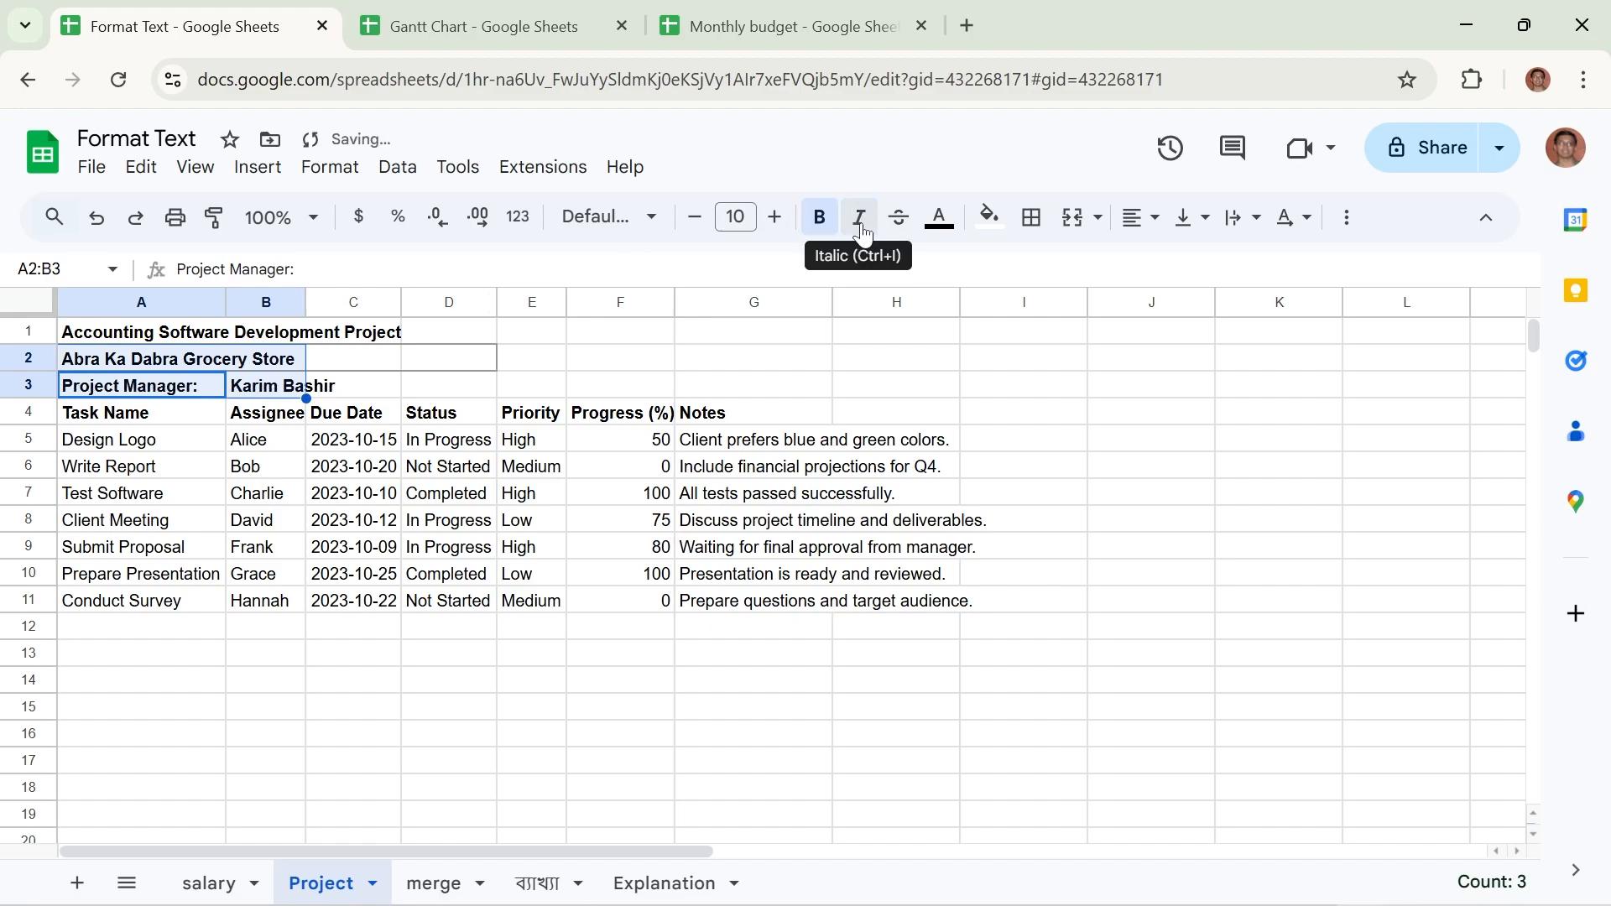
pyautogui.click(862, 232)
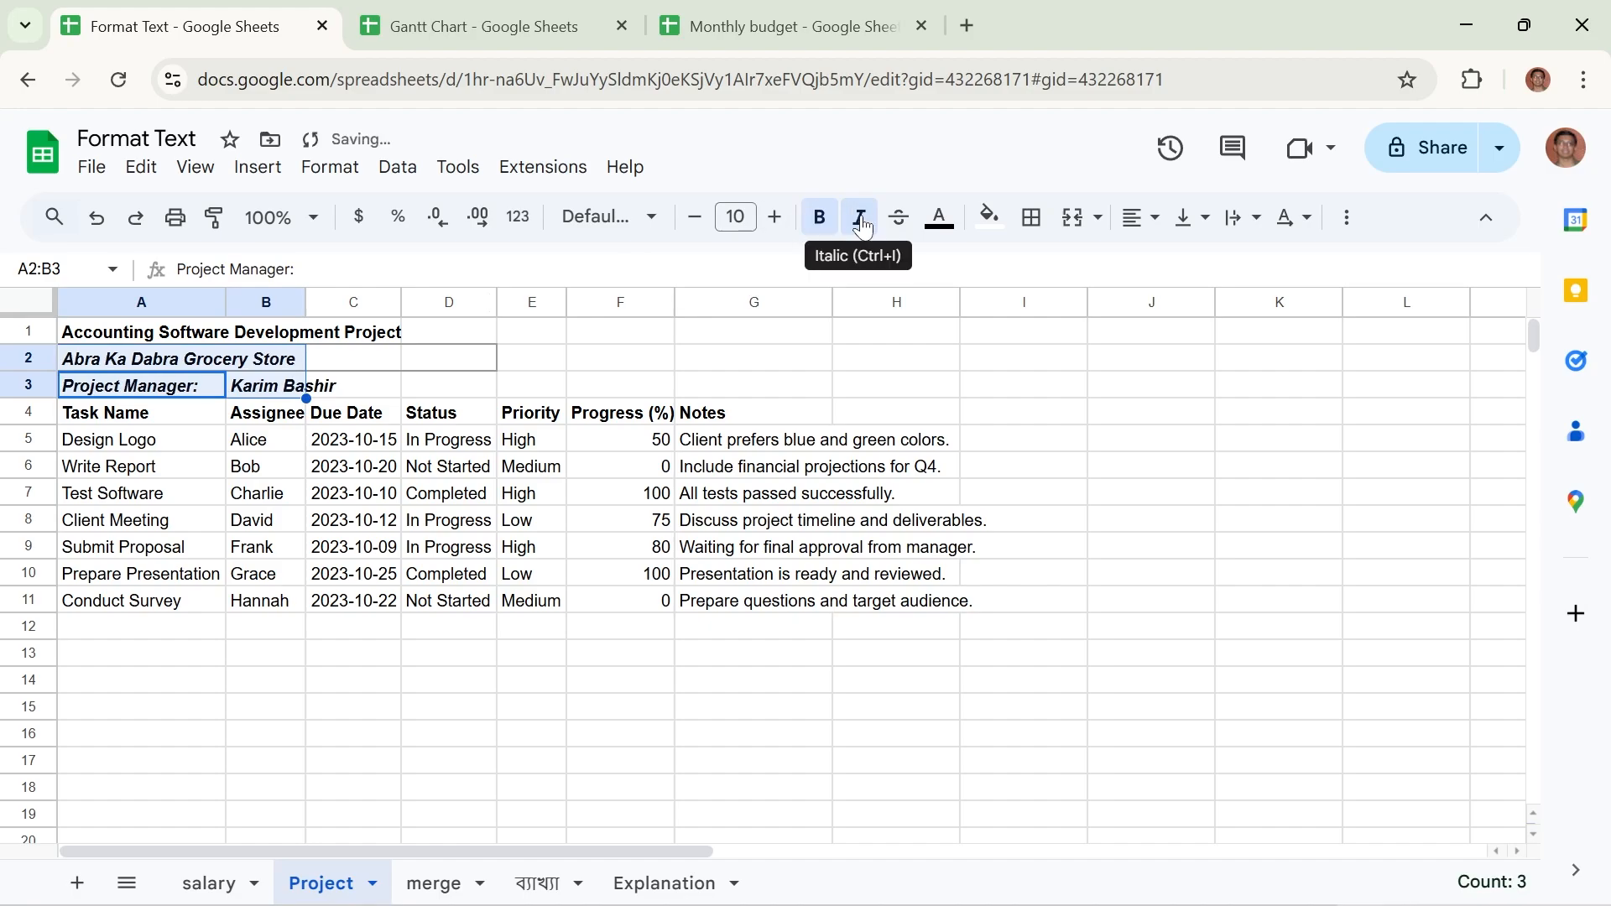
# Remove the italics from cells A2:B3 and apply italics to them again.
pyautogui.click(329, 167)
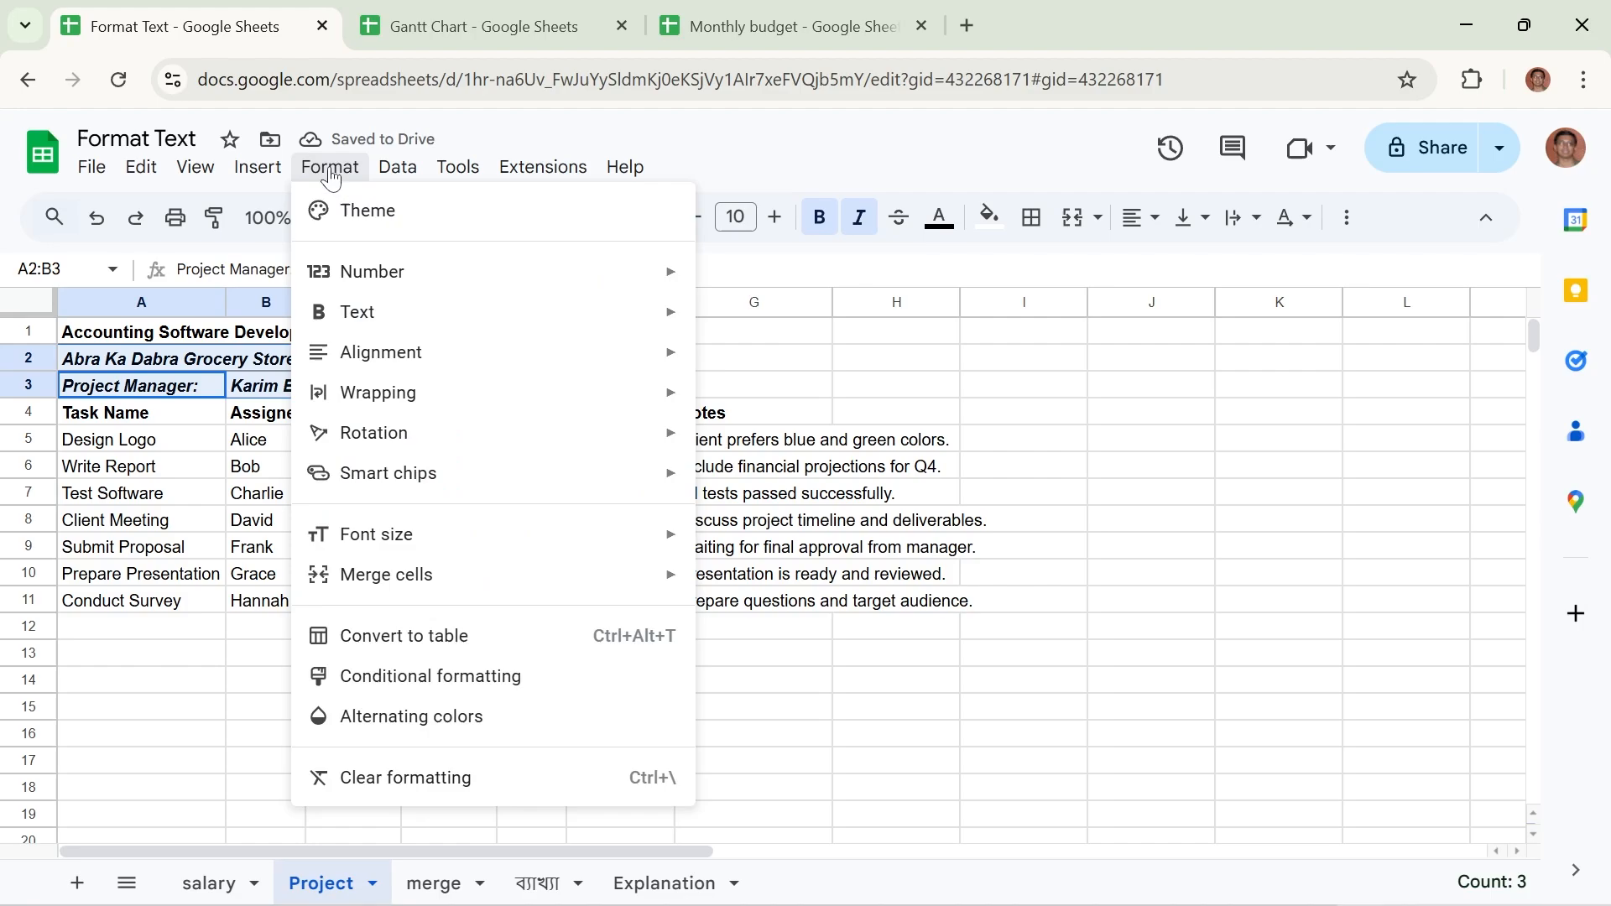
pyautogui.moveTo(344, 323)
pyautogui.click(767, 361)
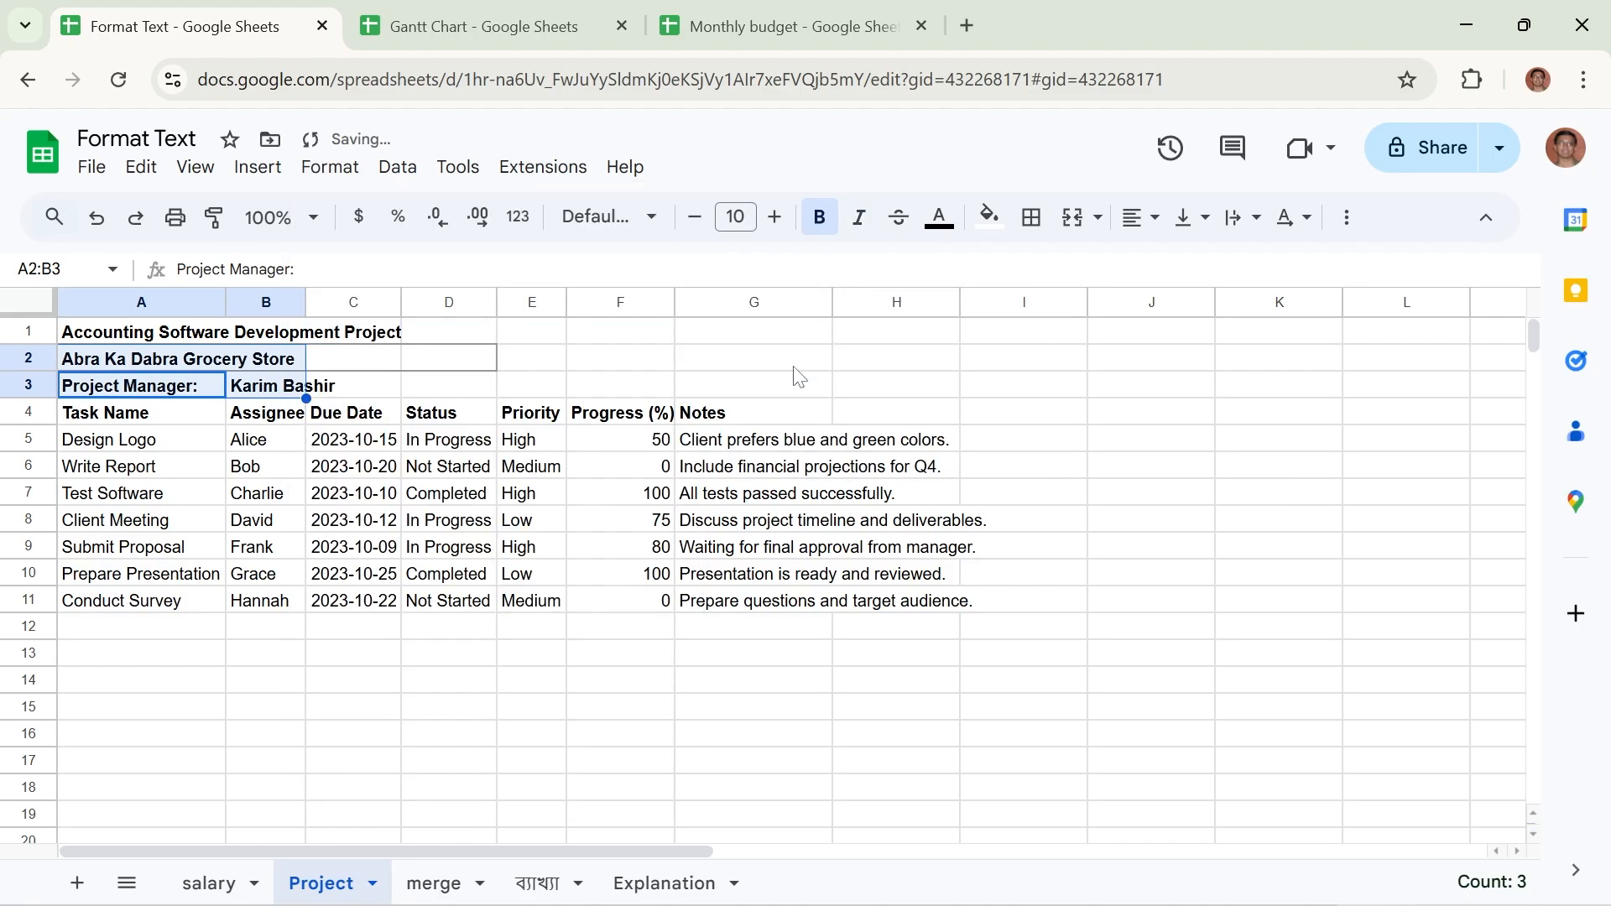
pyautogui.click(328, 172)
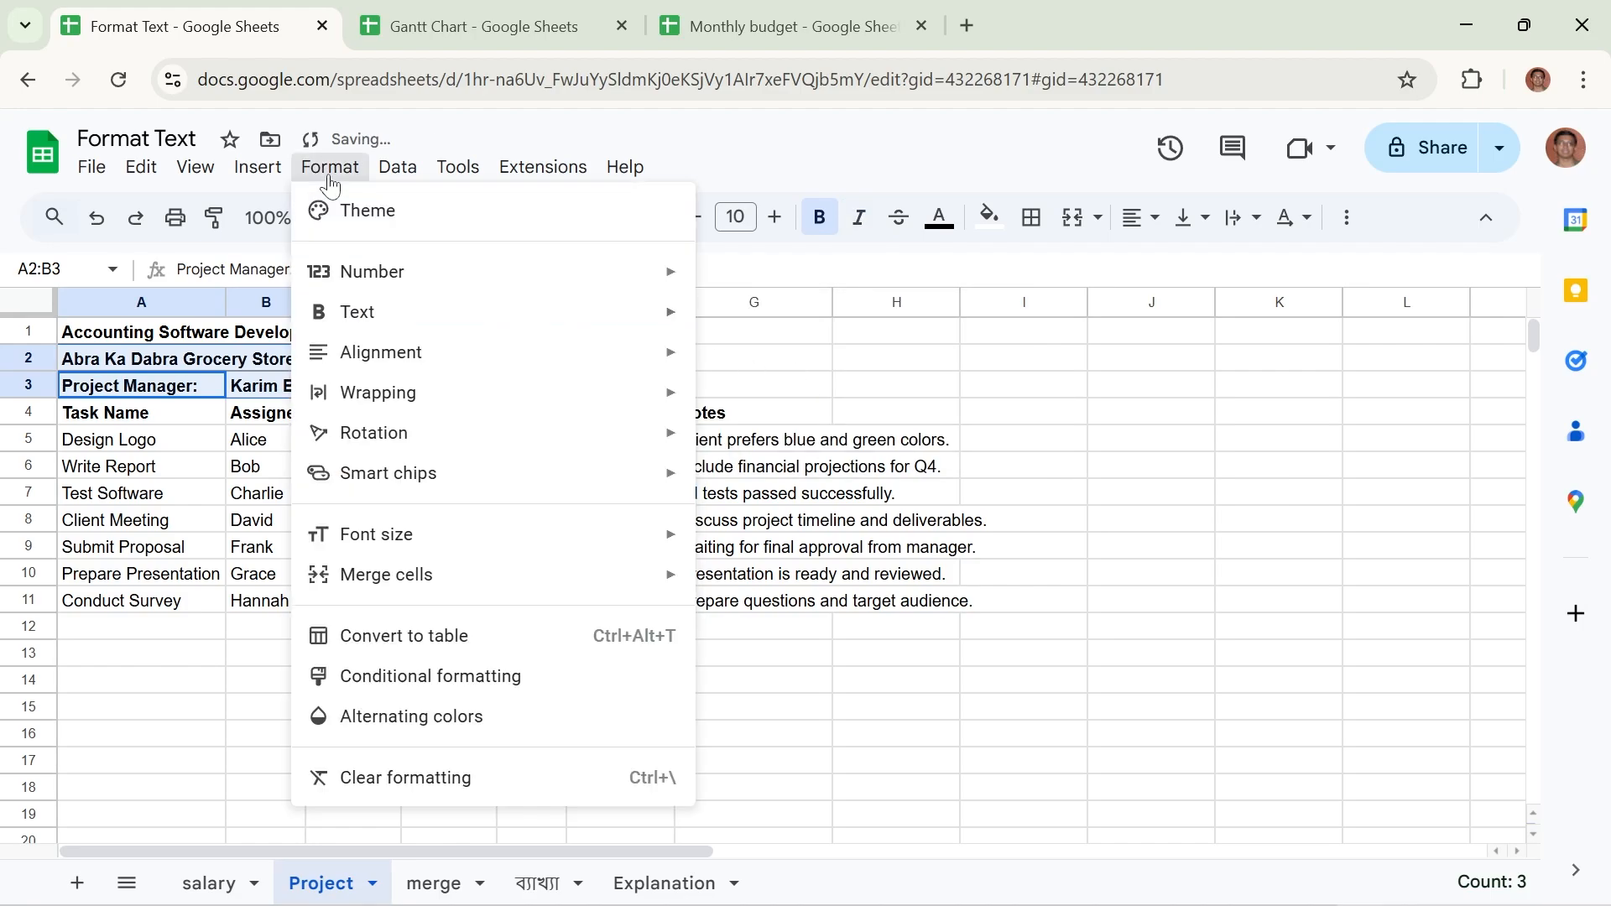
pyautogui.moveTo(417, 323)
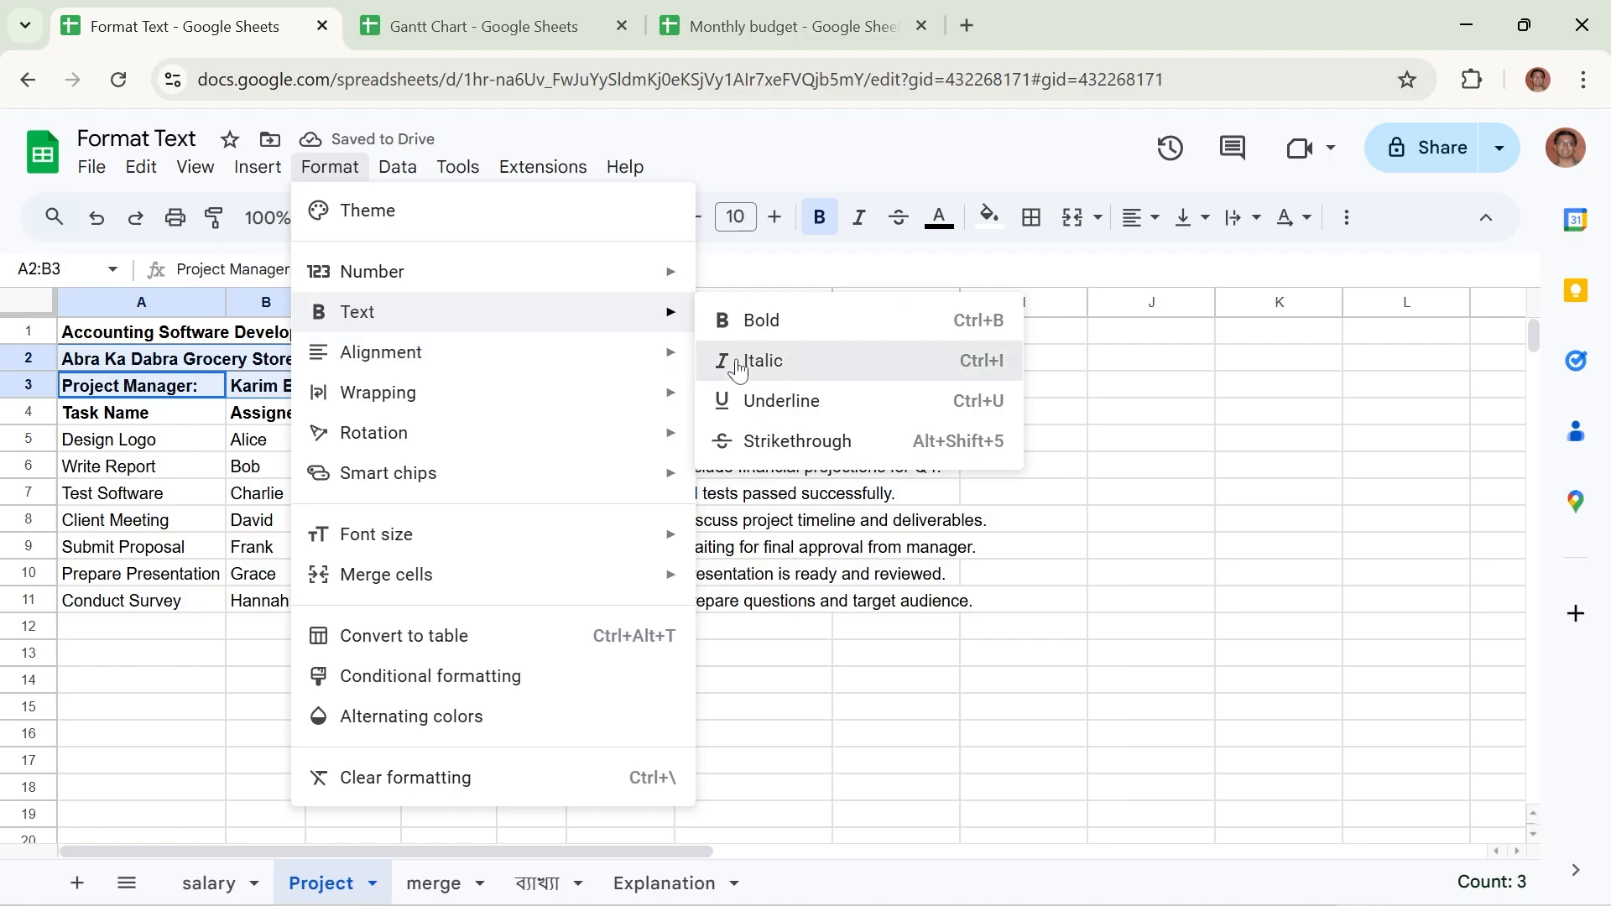
pyautogui.click(740, 361)
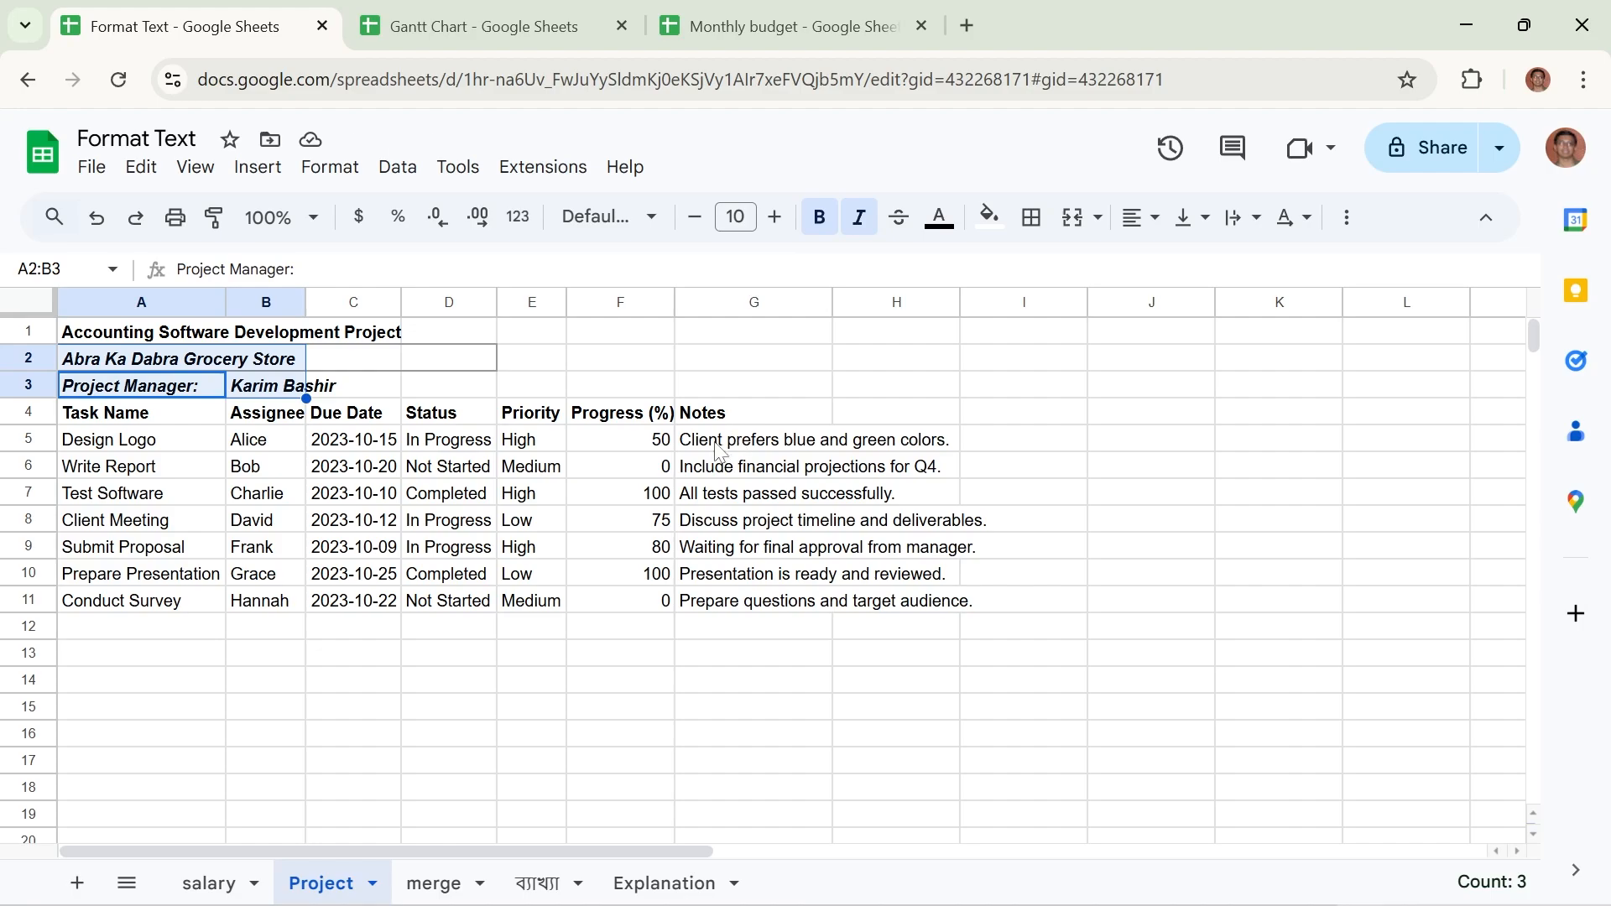
# Italicize the task notes in cells G5:G11.
pyautogui.moveTo(720, 452); pyautogui.dragTo(706, 617)
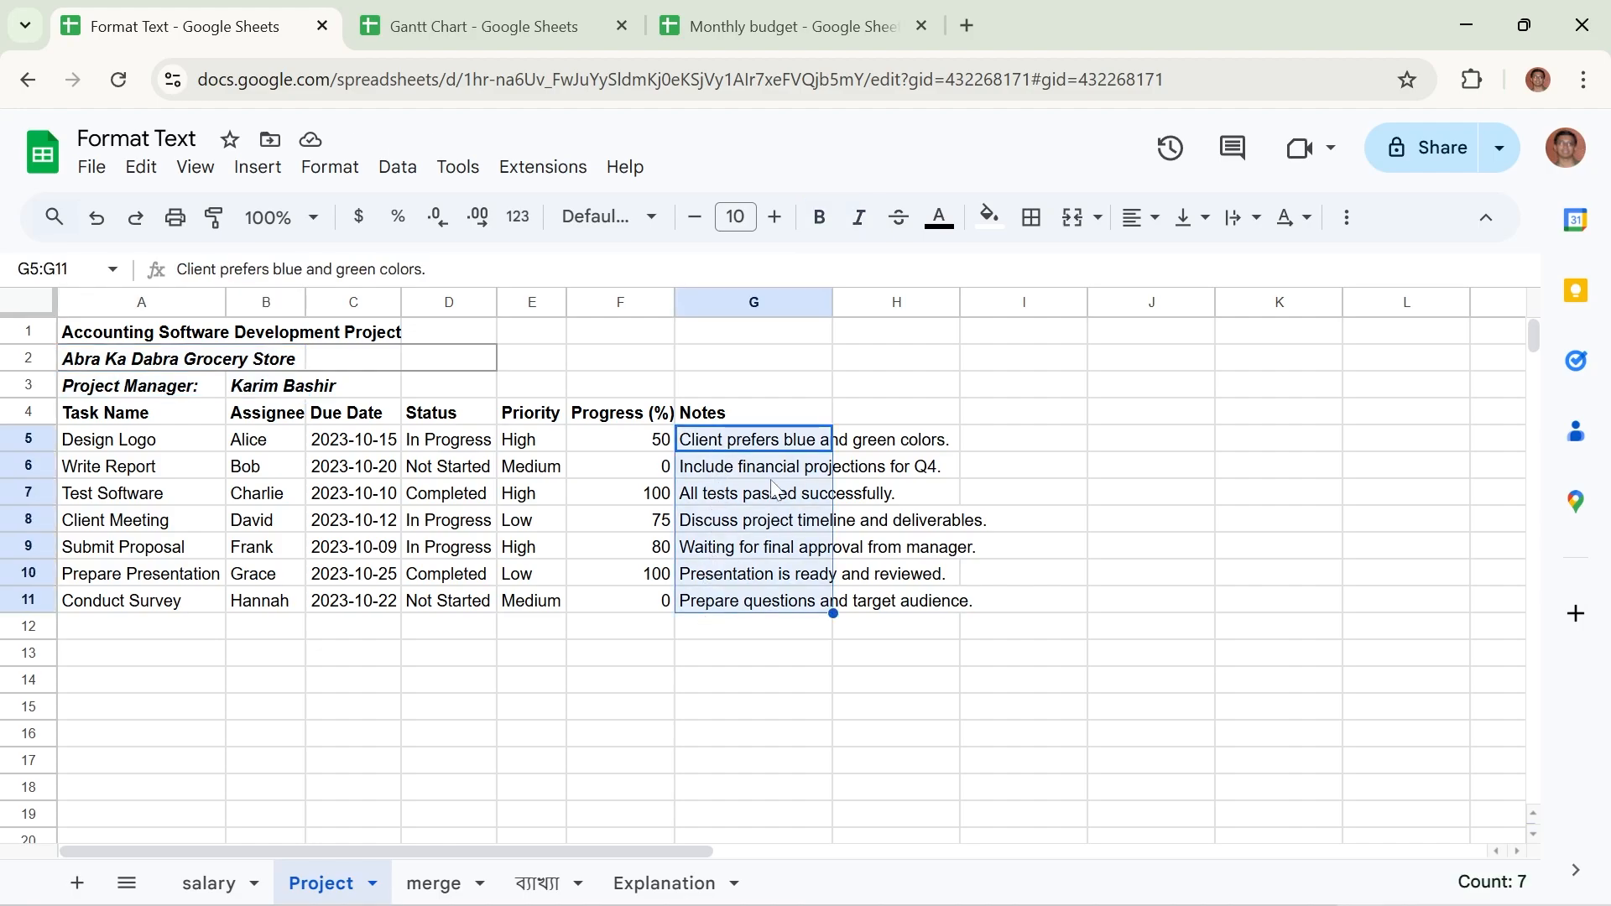
pyautogui.click(863, 226)
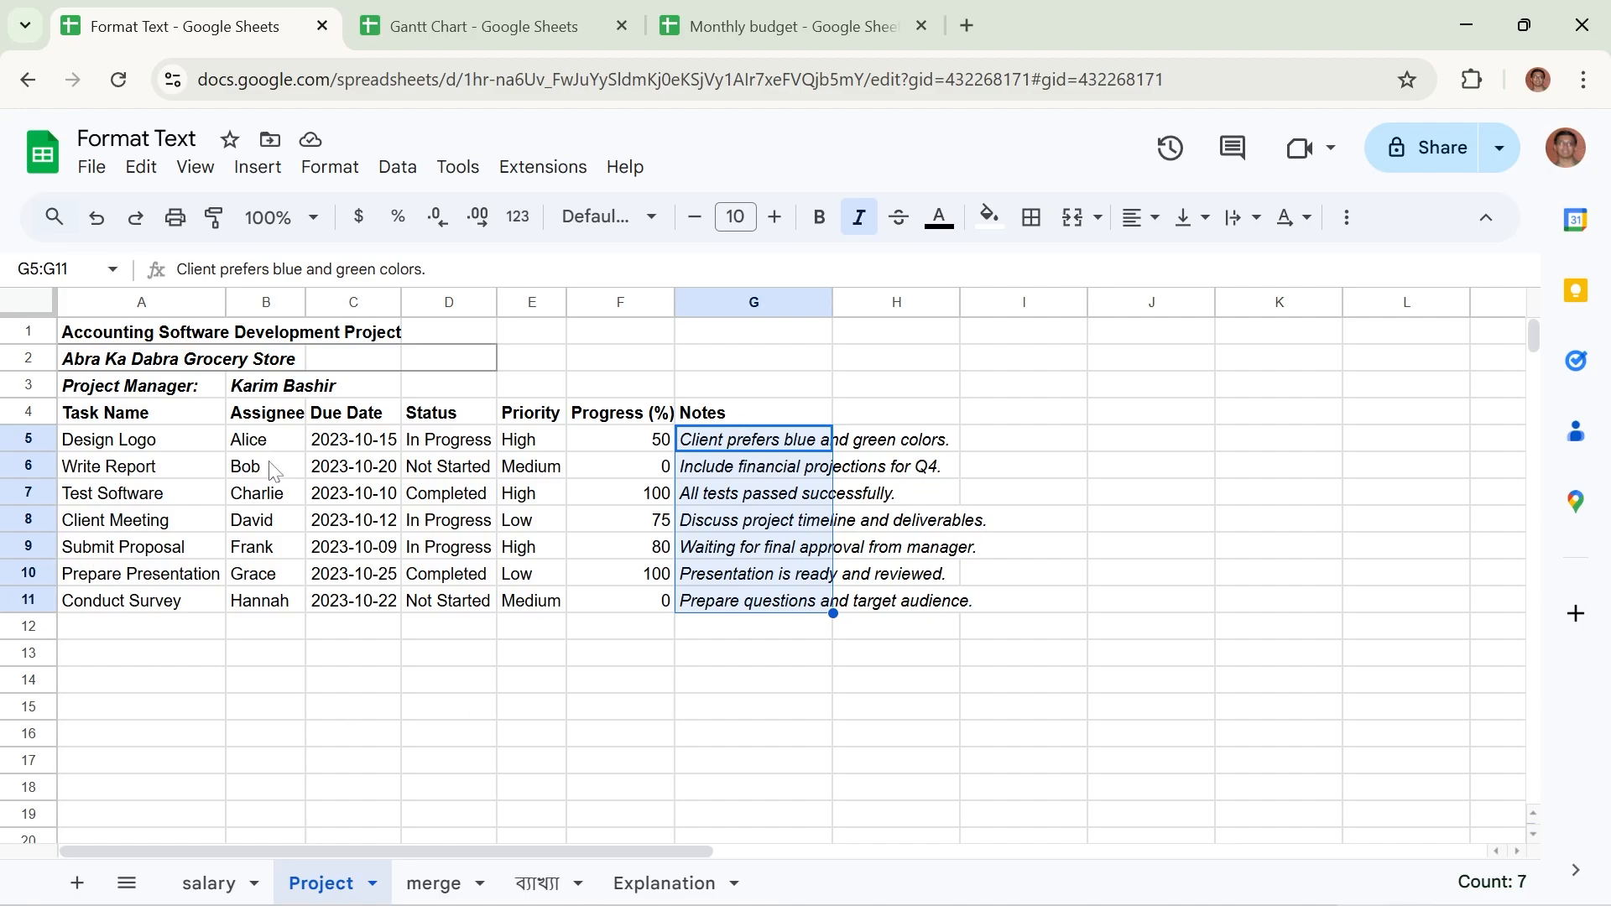
# Underline the grocery store name in cell A2.
pyautogui.click(121, 366)
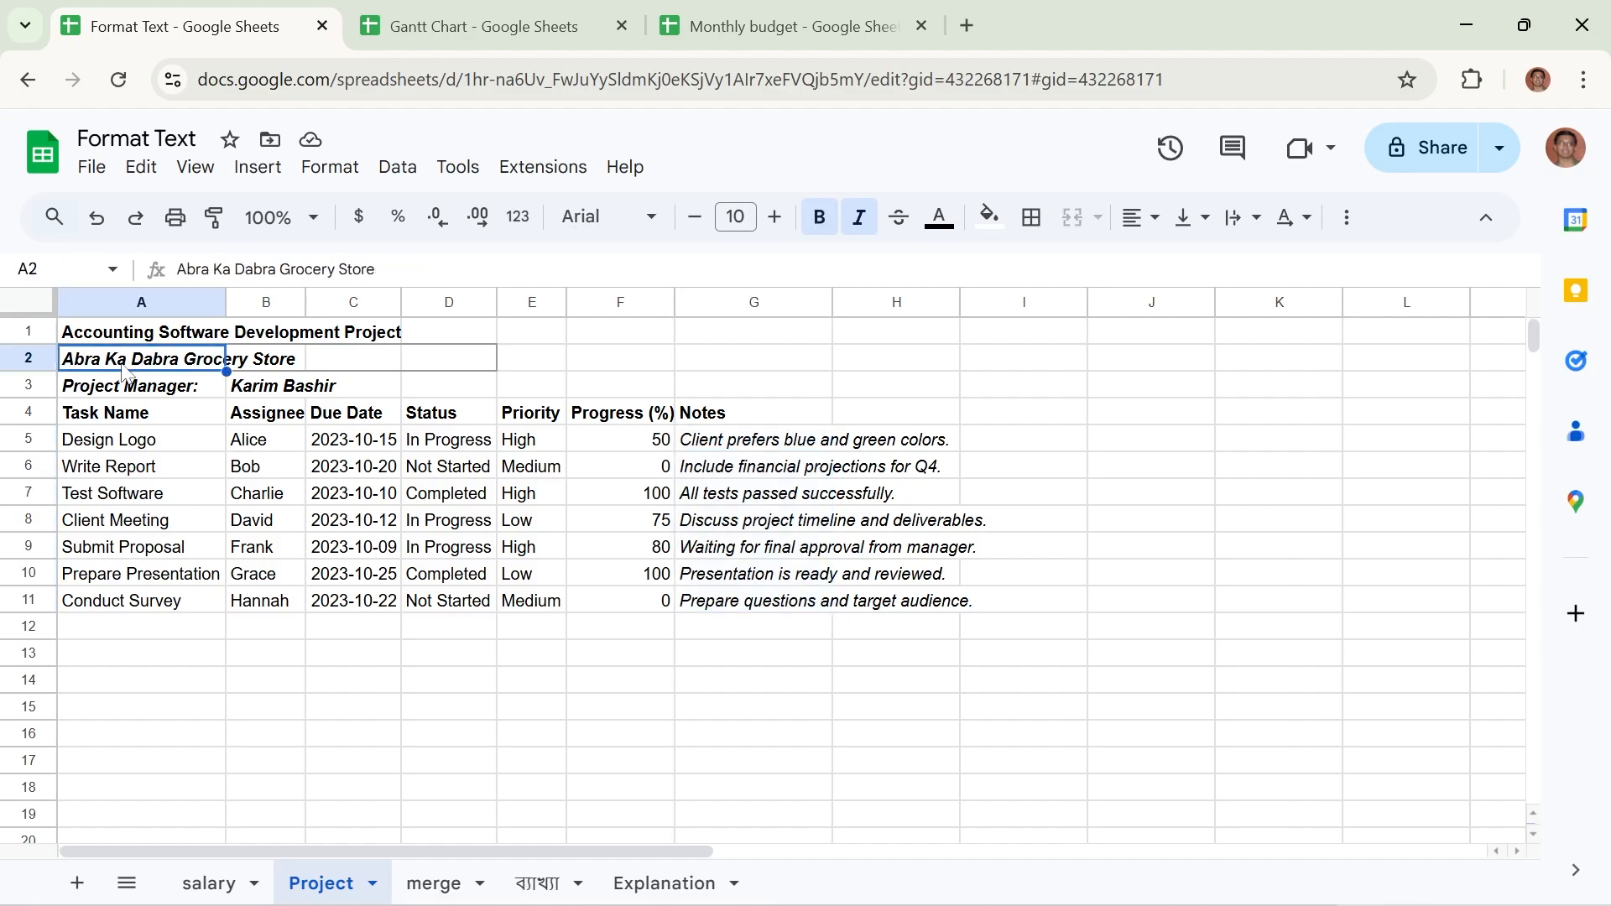
pyautogui.click(327, 172)
pyautogui.moveTo(445, 325)
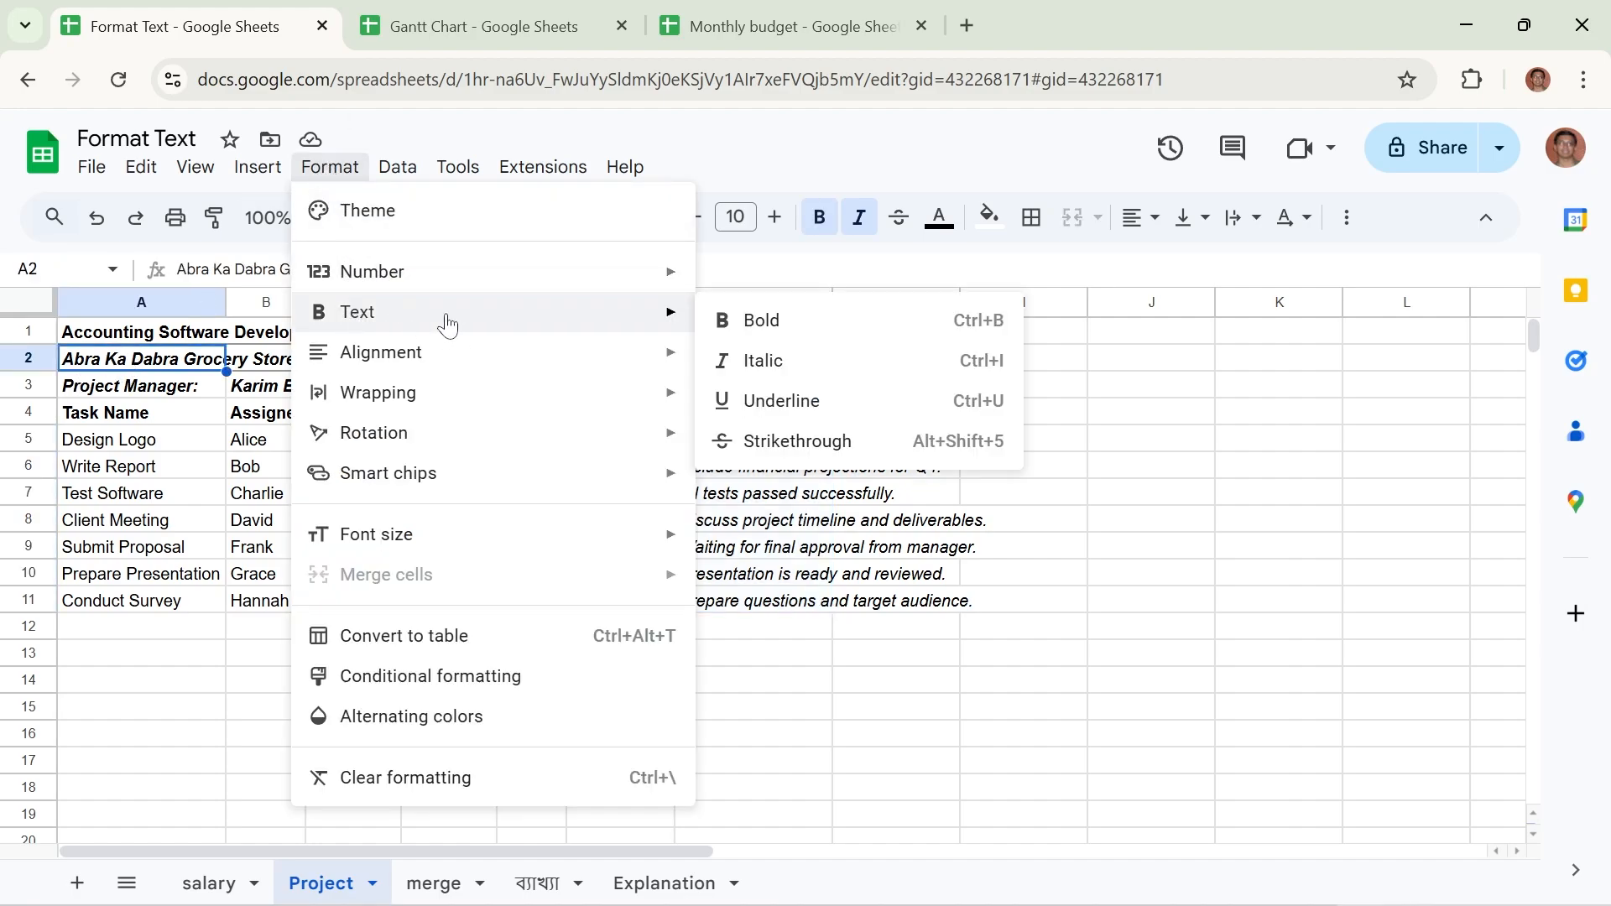
pyautogui.click(816, 415)
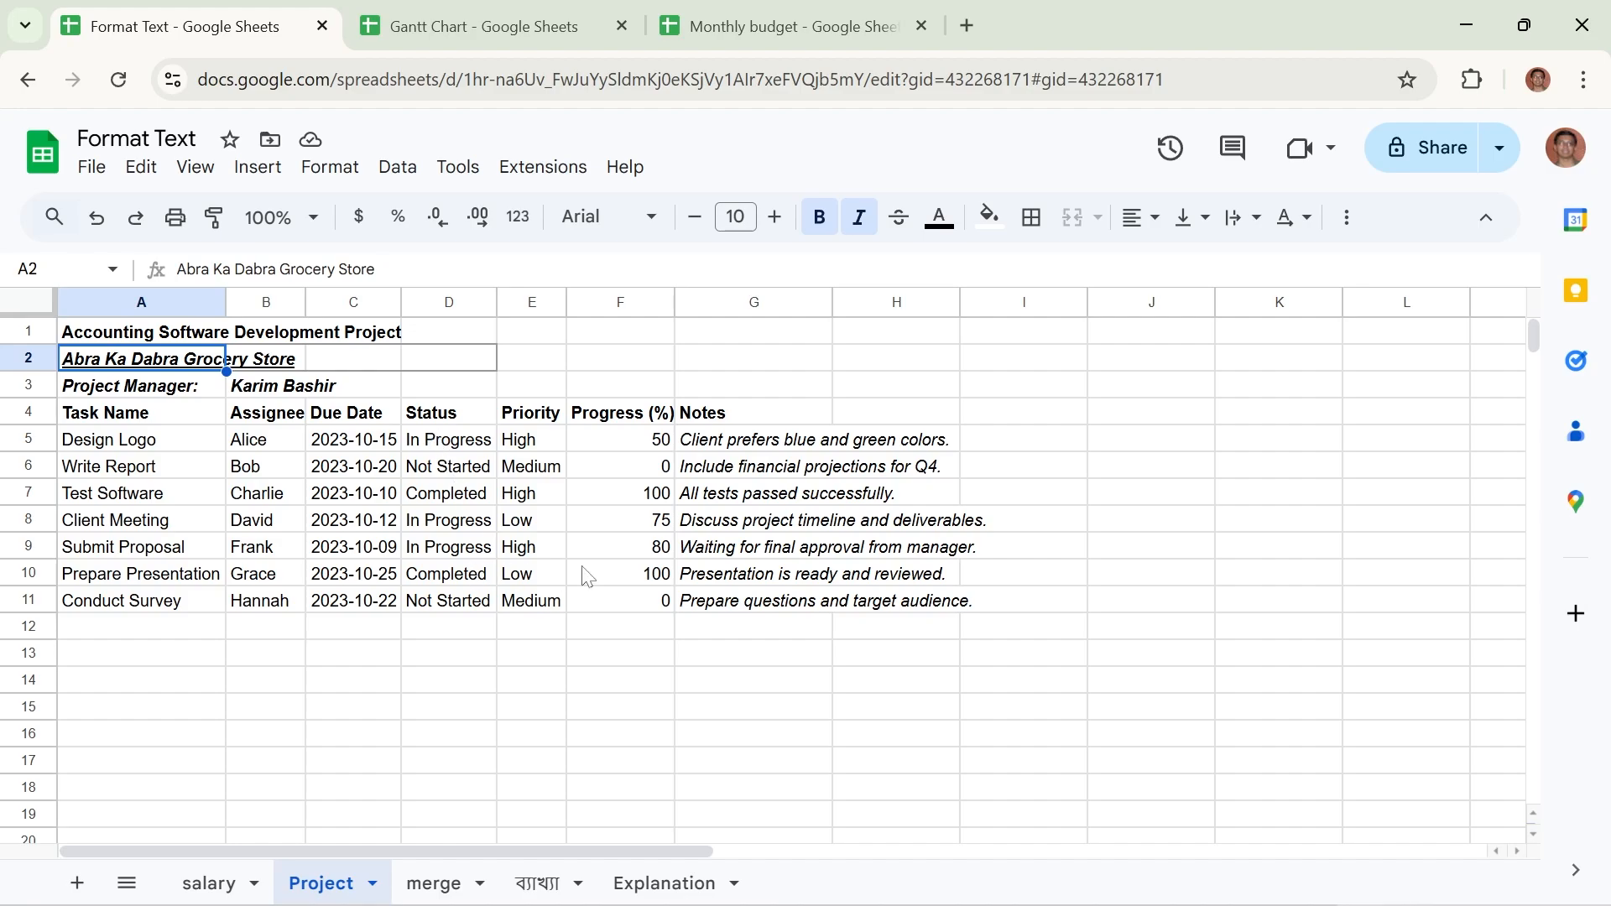
pyautogui.click(324, 168)
pyautogui.moveTo(470, 313)
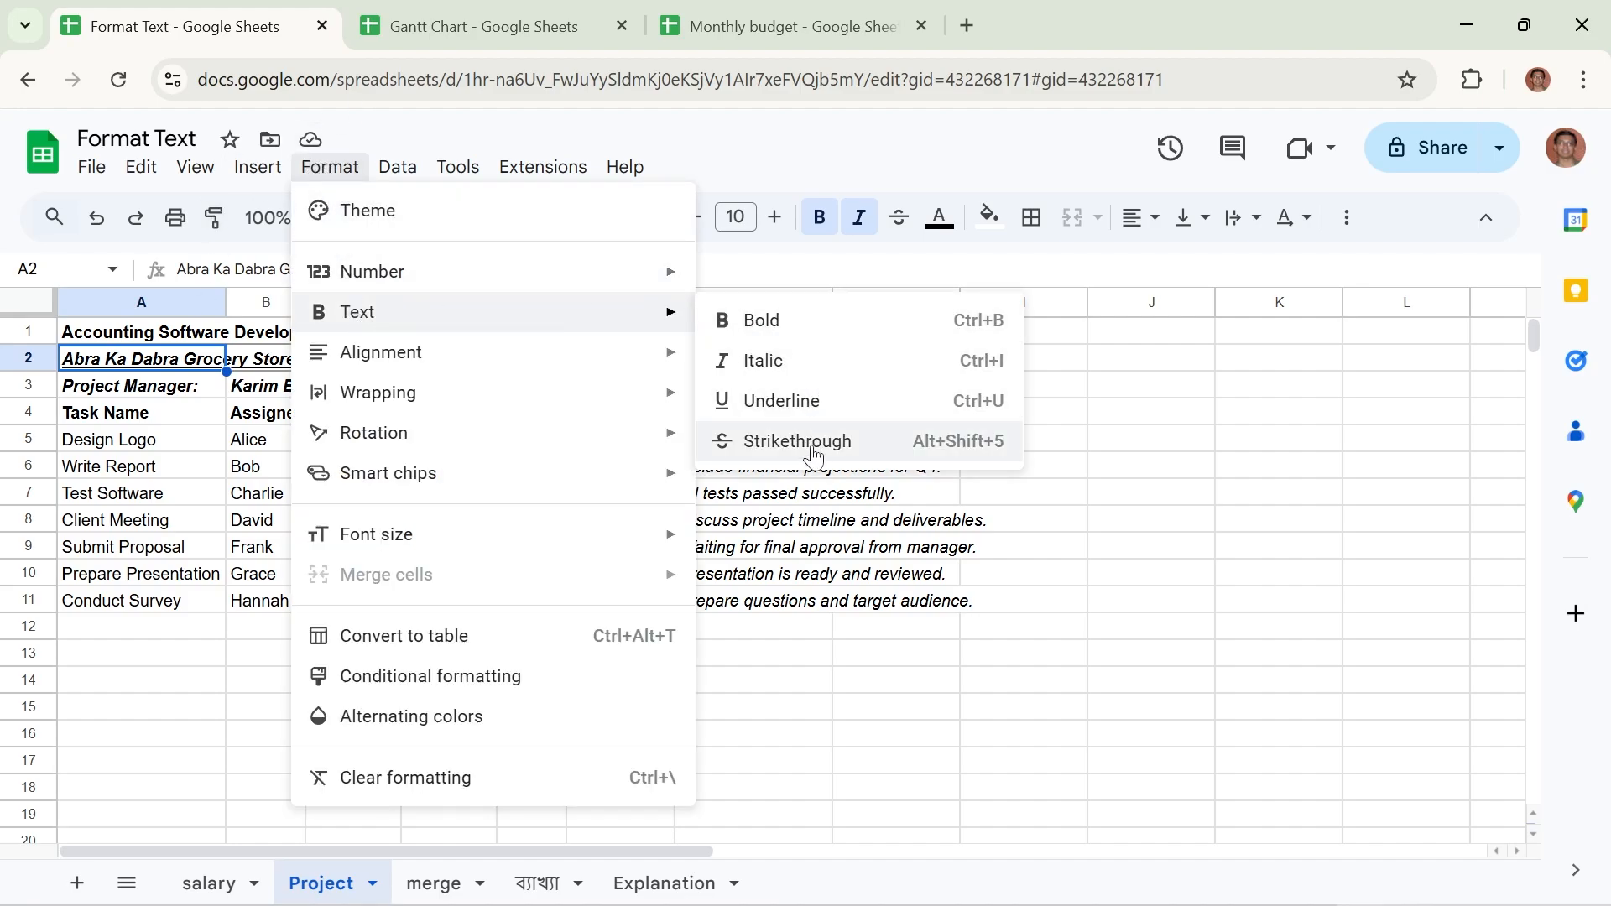
pyautogui.click(816, 551)
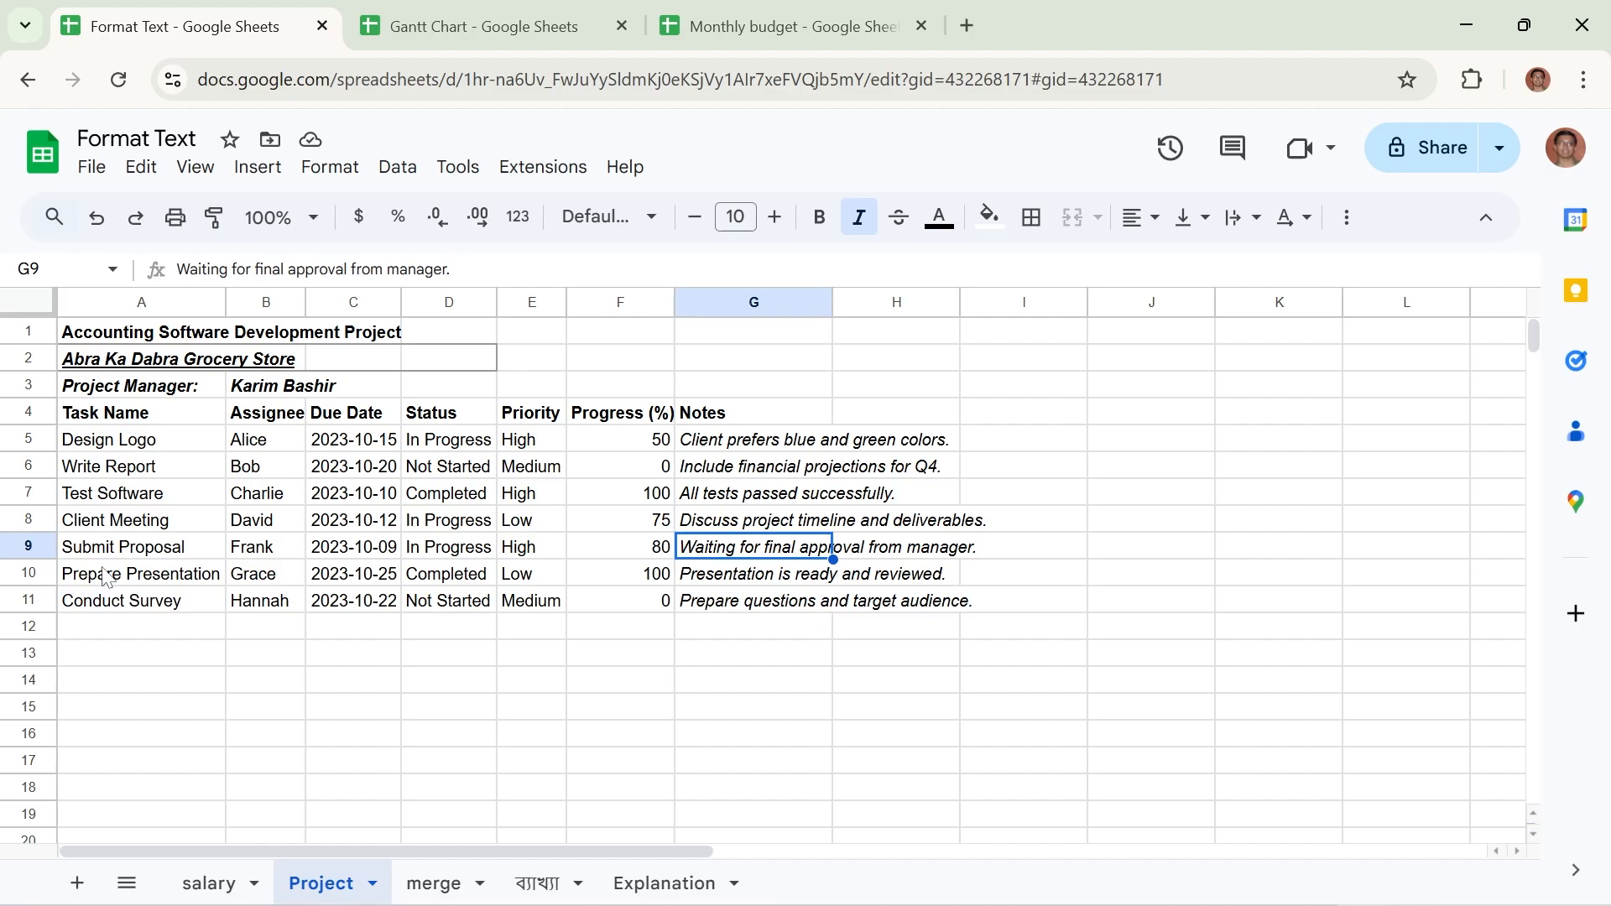
# Apply strikethrough to the completed Prepare Presentation task row, cells A10:G10.
pyautogui.moveTo(107, 577); pyautogui.dragTo(833, 585)
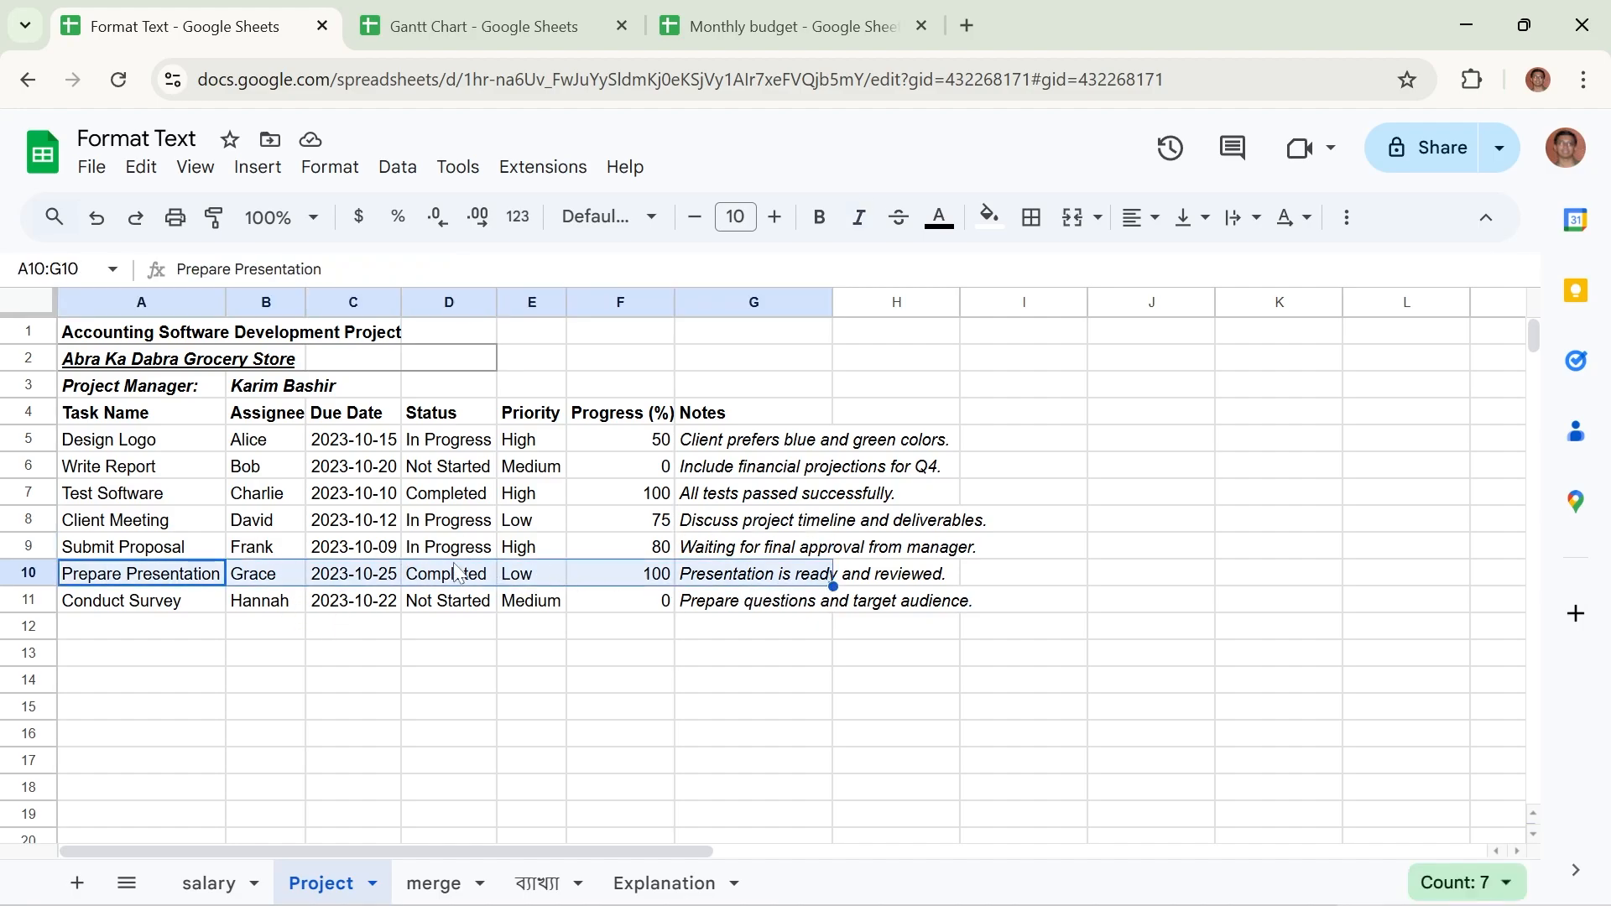
pyautogui.click(322, 170)
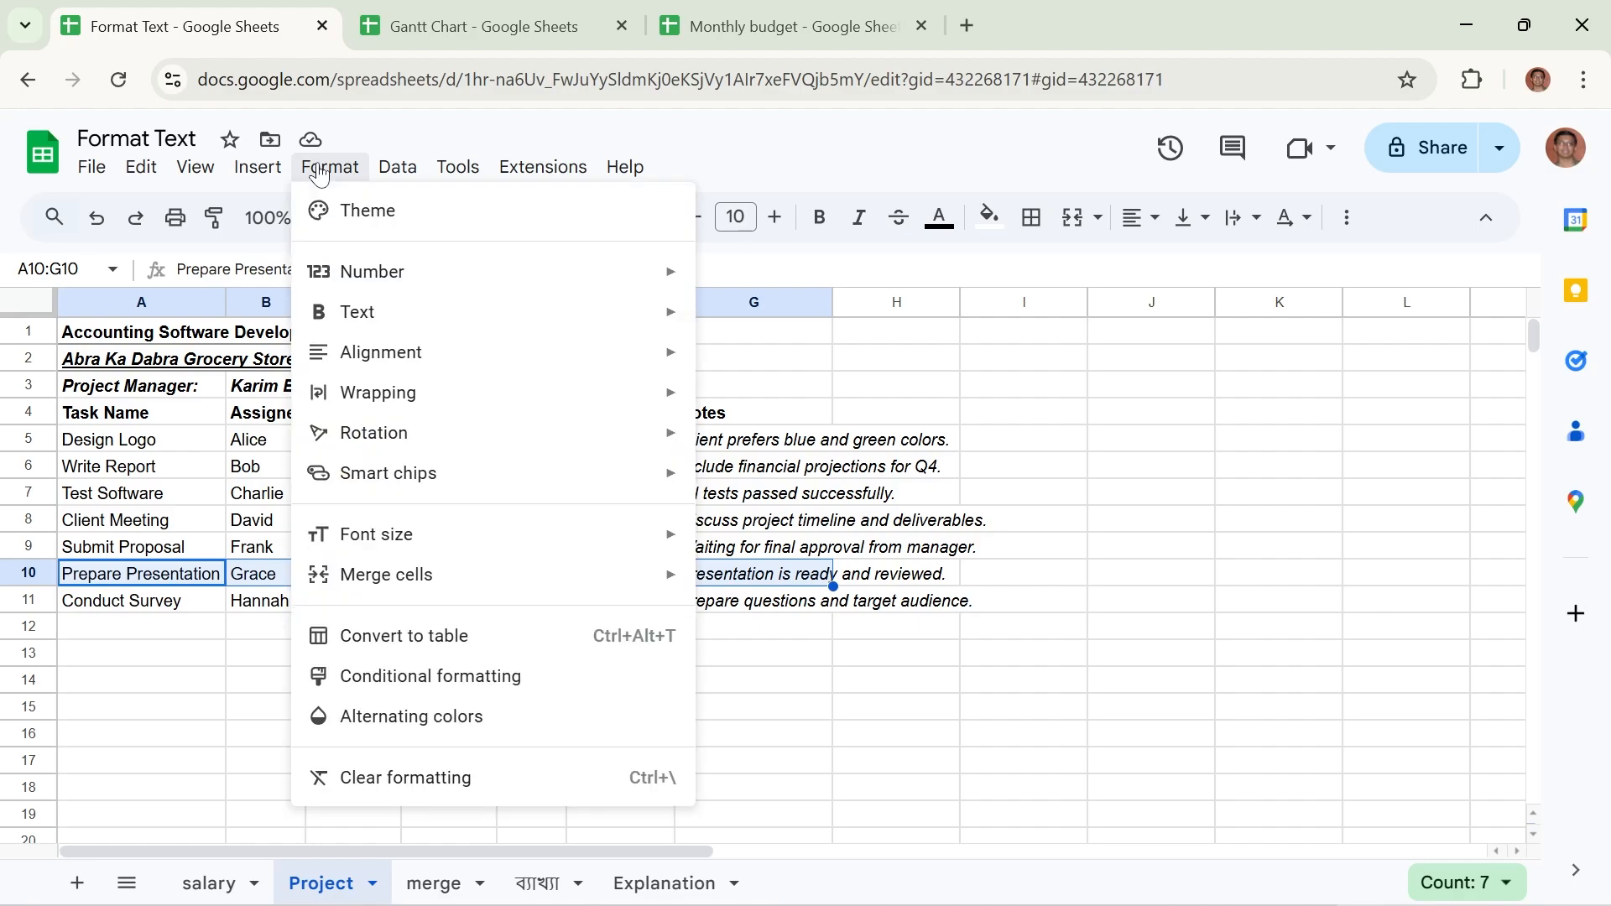
pyautogui.moveTo(371, 313)
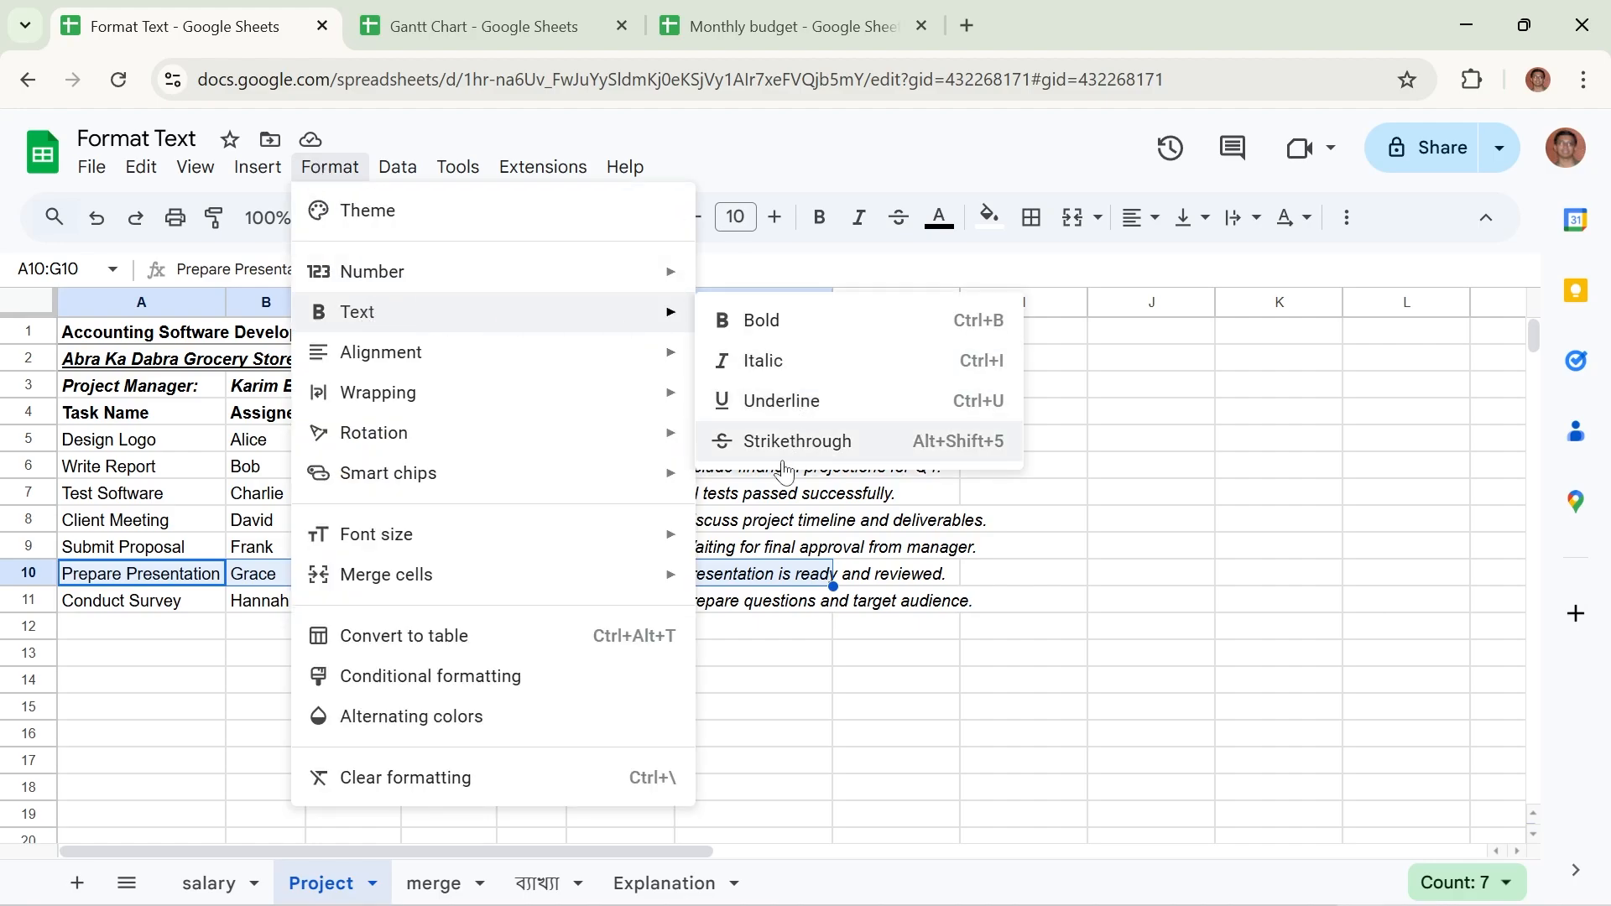
pyautogui.click(801, 443)
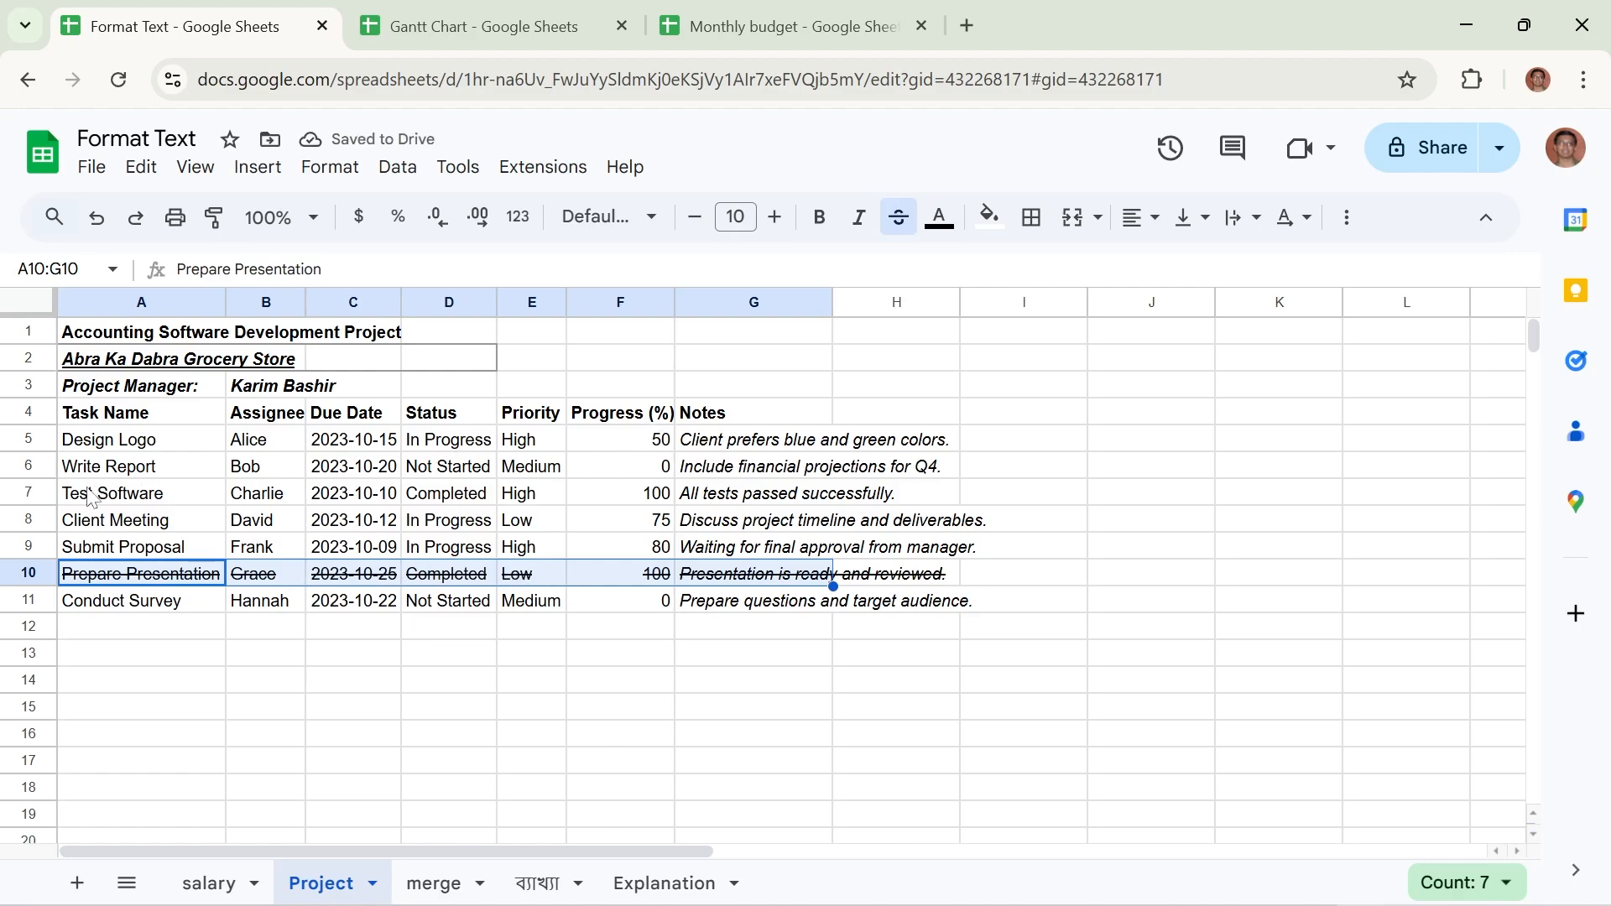
# Apply strikethrough to the completed Test Software task row, cells A7:G7.
pyautogui.moveTo(94, 493); pyautogui.dragTo(786, 495)
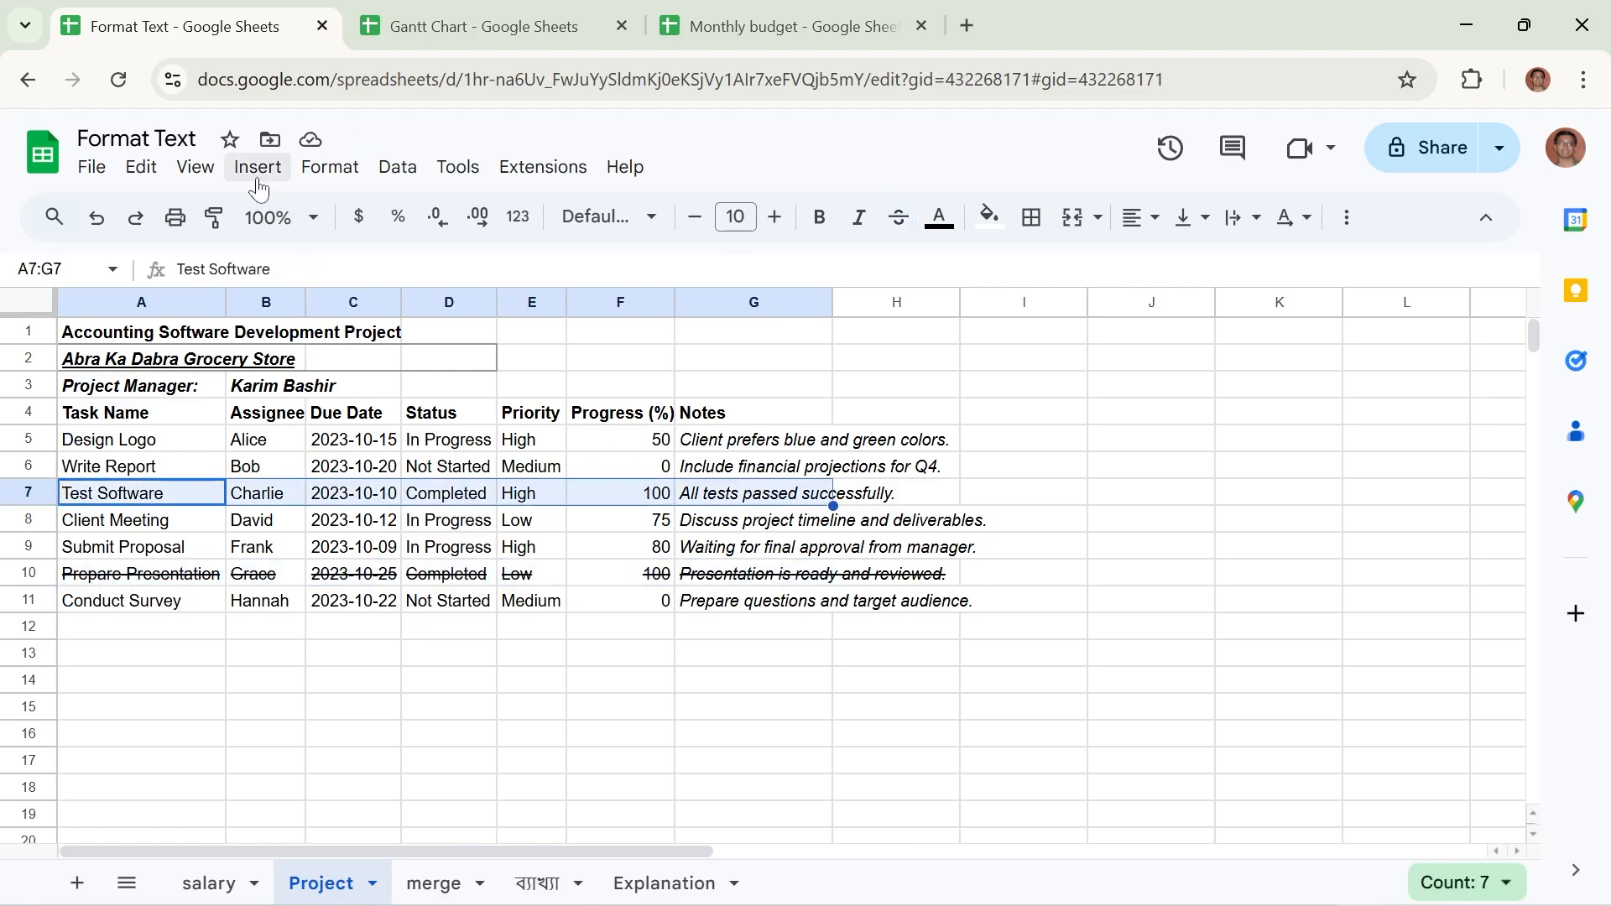
pyautogui.click(334, 169)
pyautogui.moveTo(359, 323)
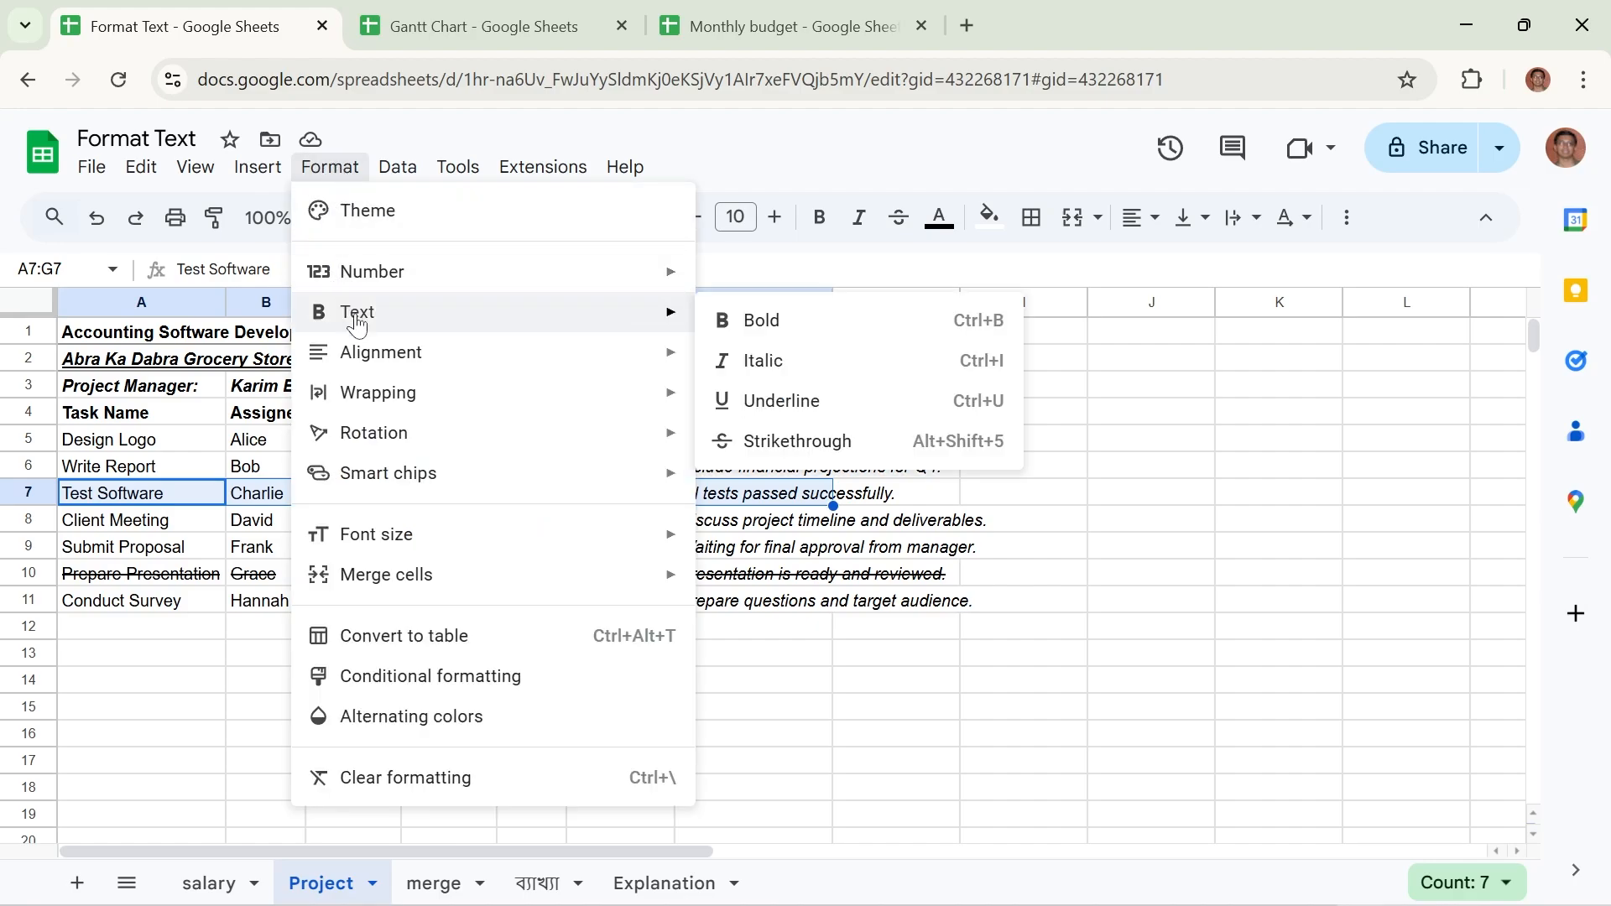
pyautogui.click(806, 441)
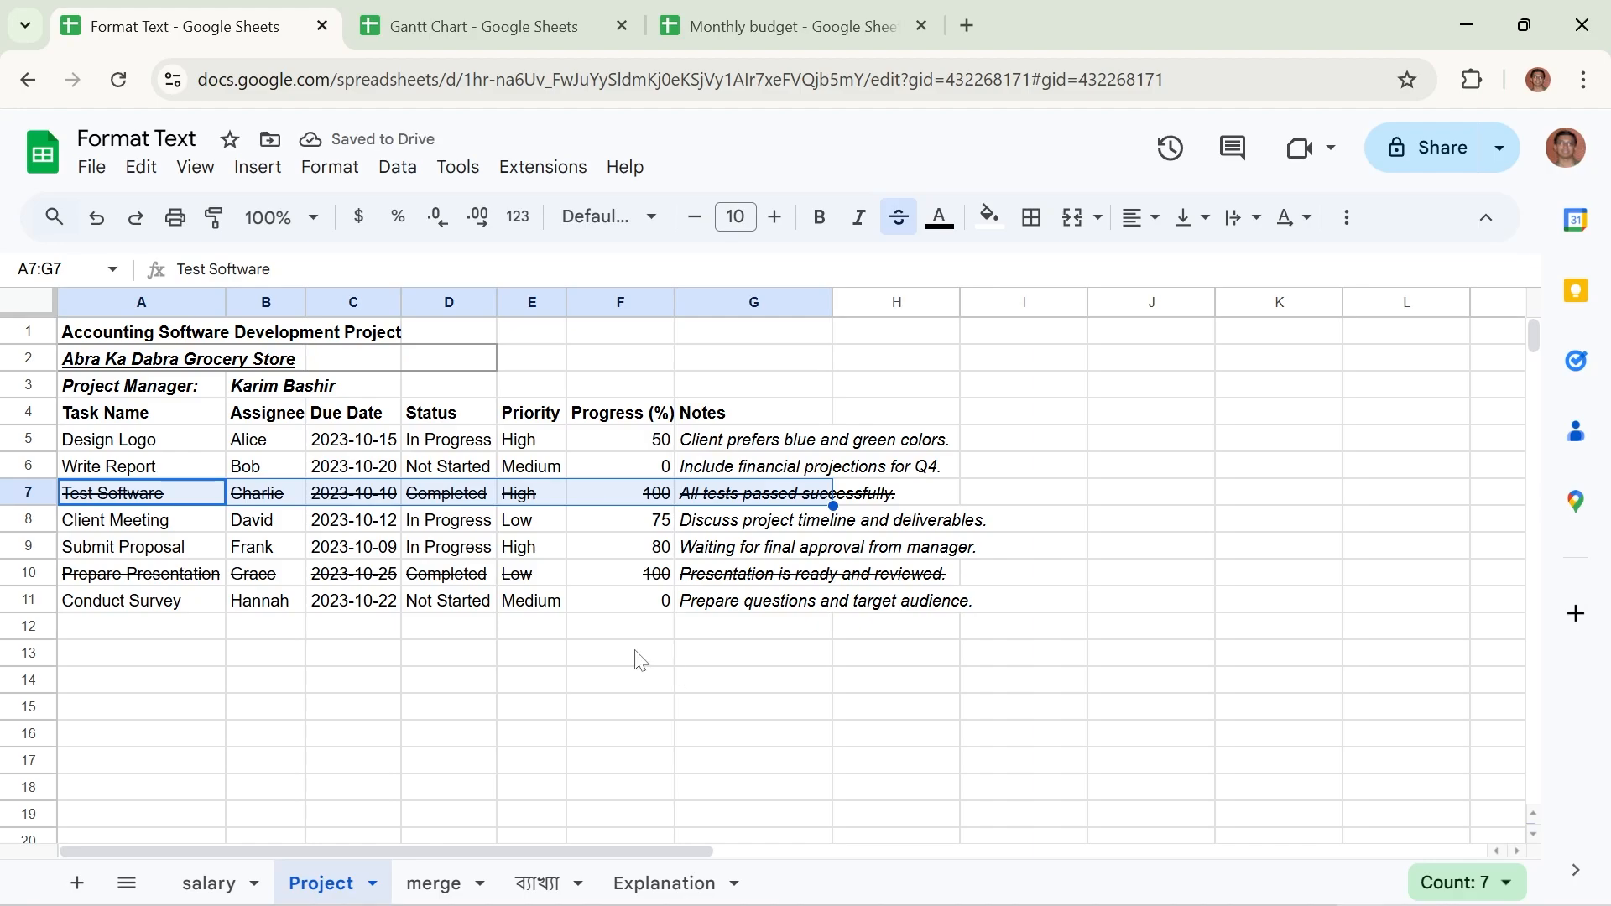
pyautogui.click(332, 168)
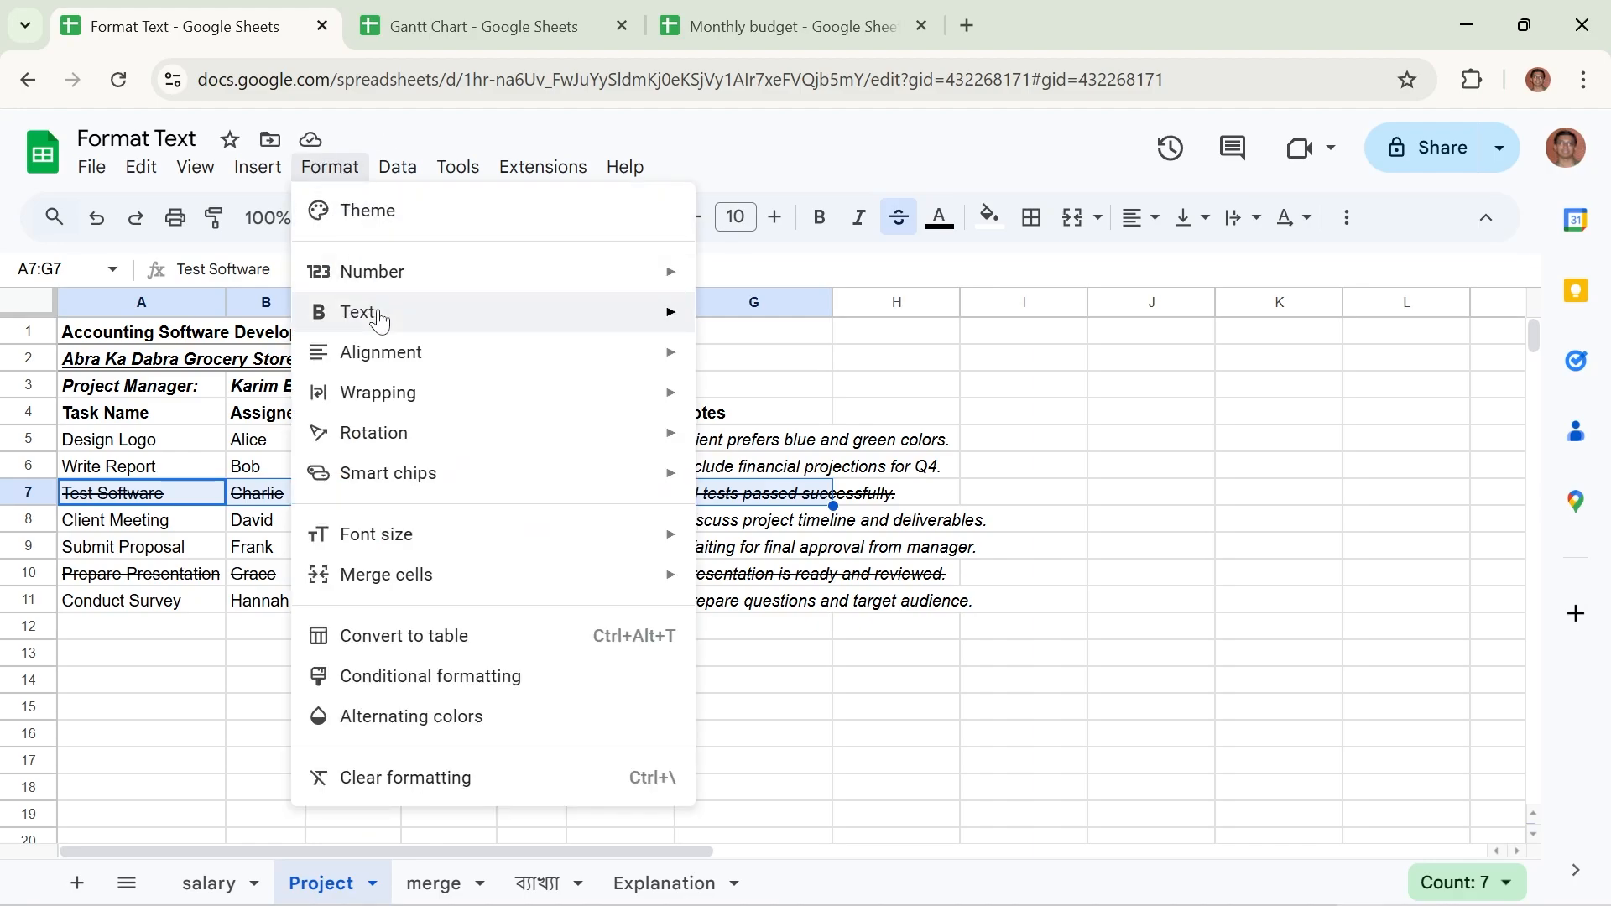
pyautogui.moveTo(379, 319)
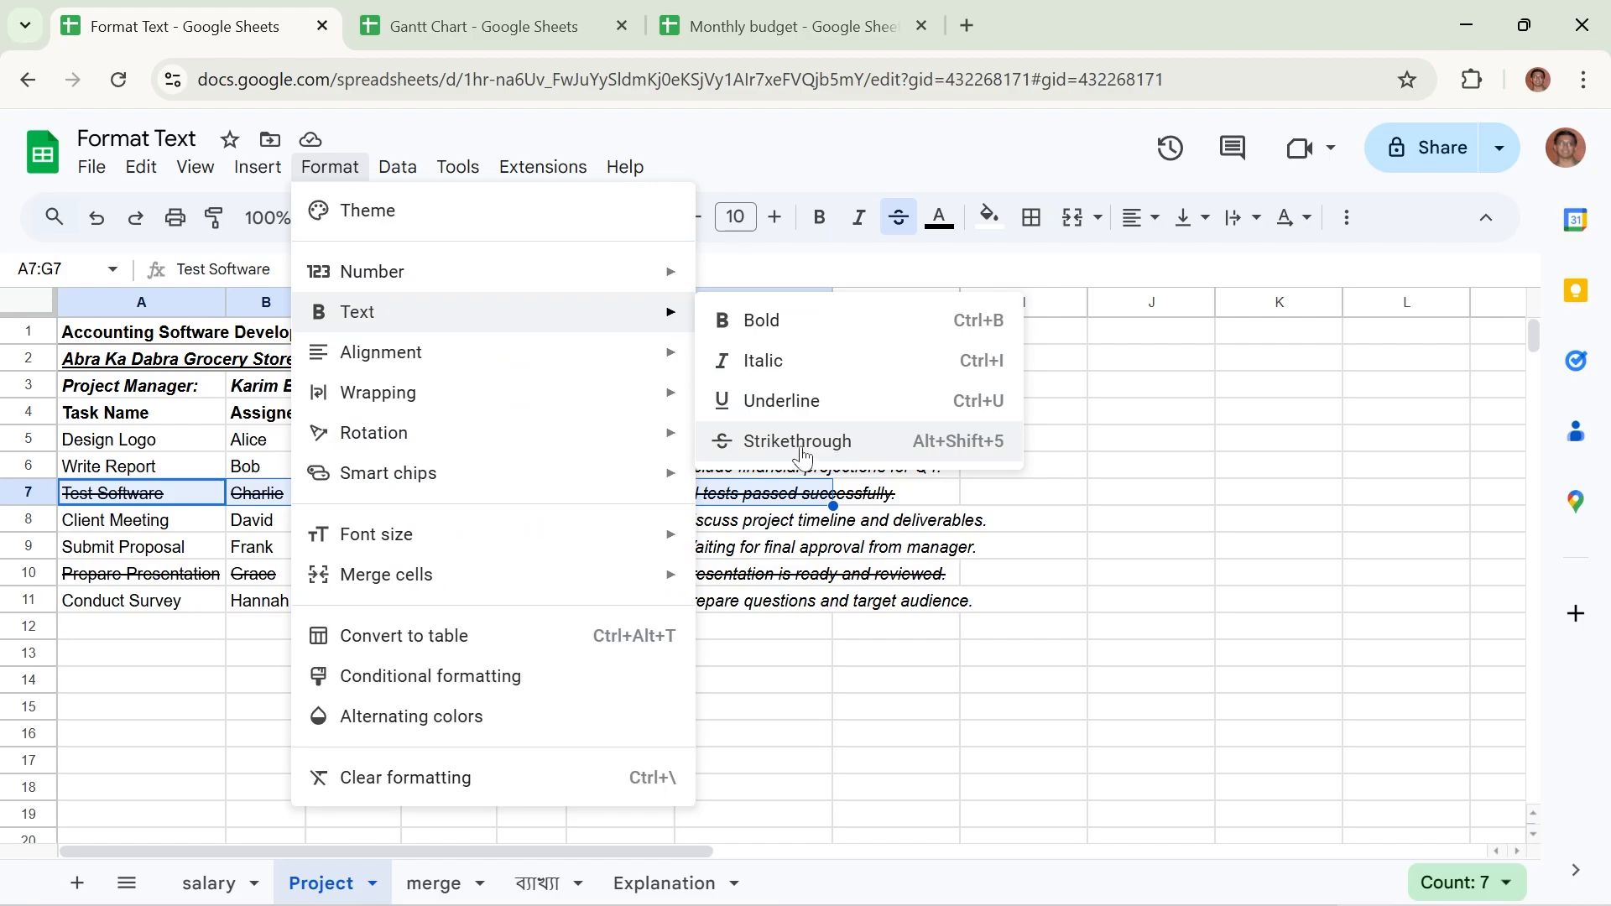
pyautogui.moveTo(403, 369)
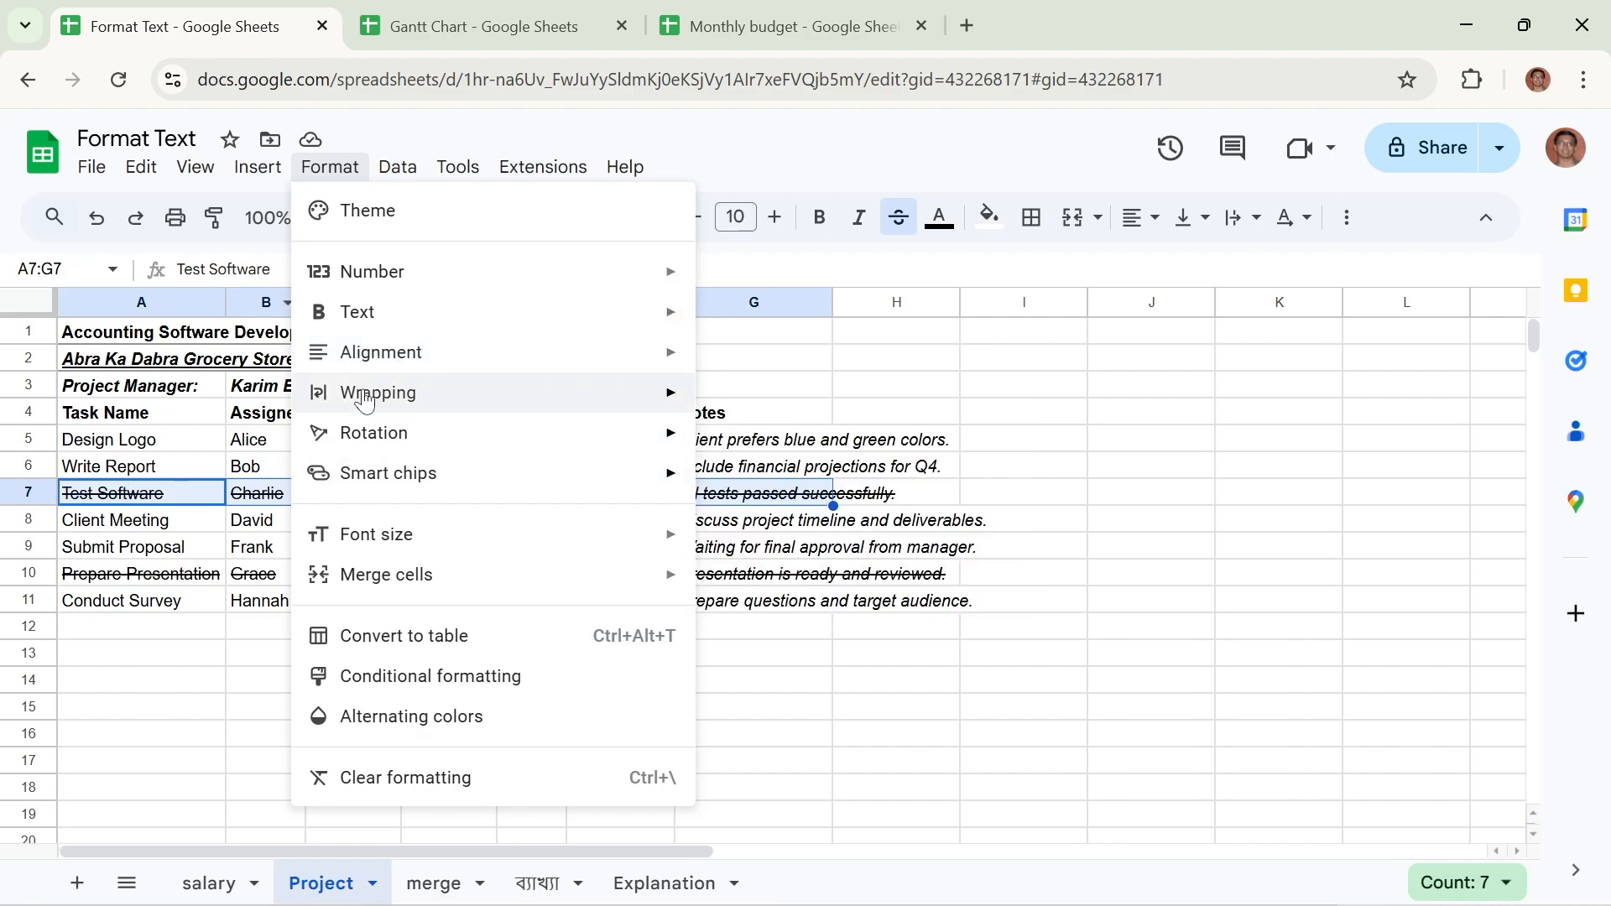
pyautogui.moveTo(546, 370)
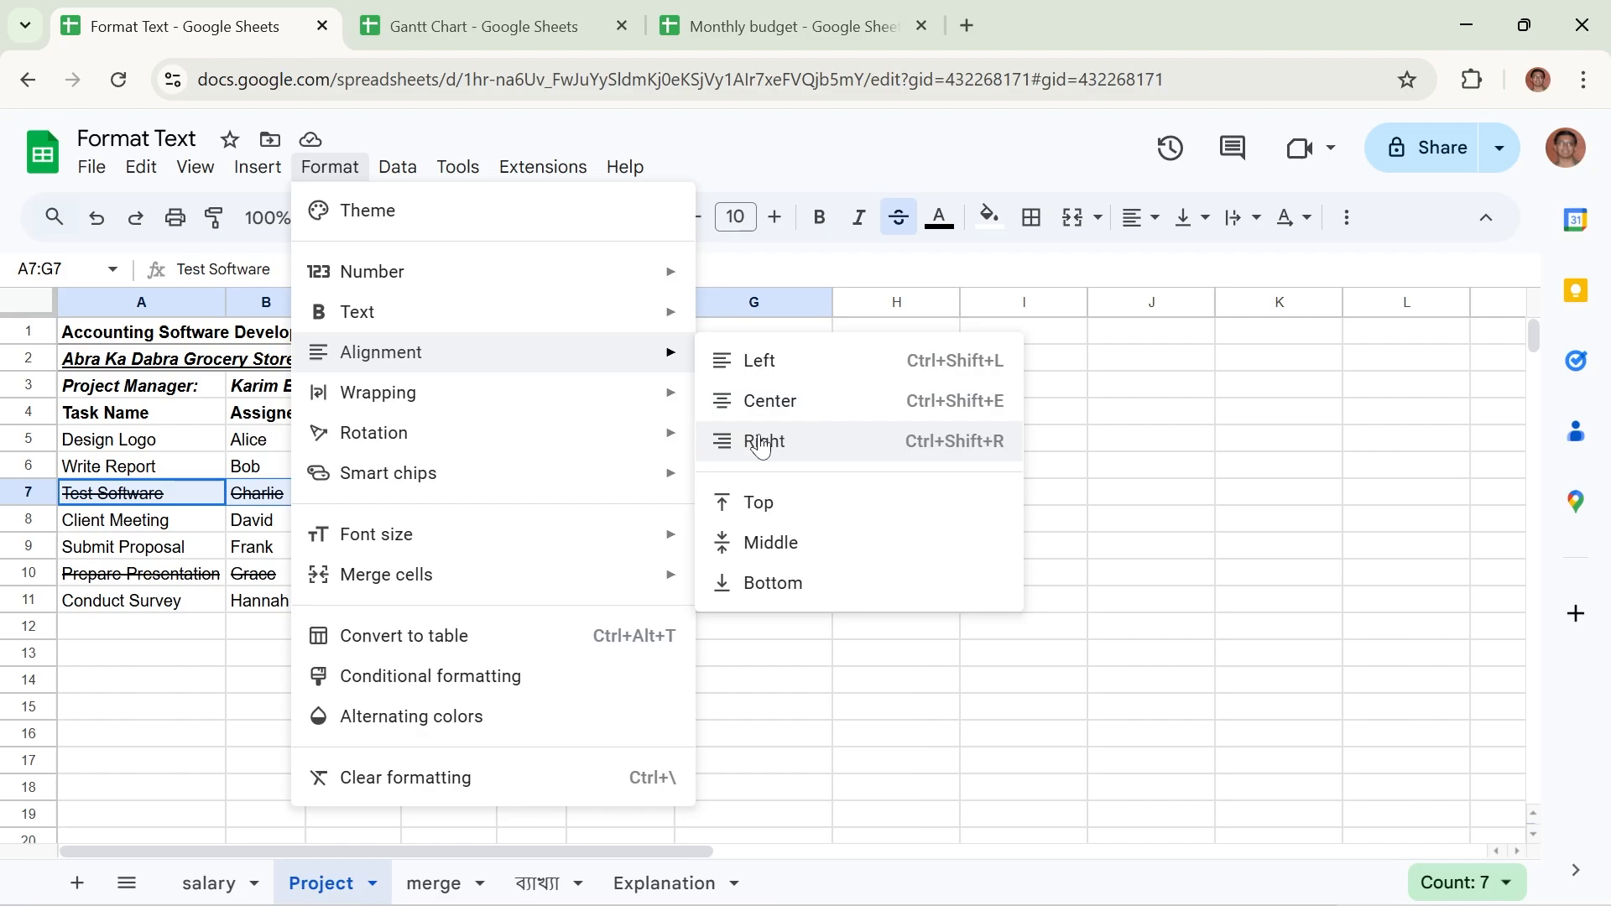
pyautogui.click(109, 388)
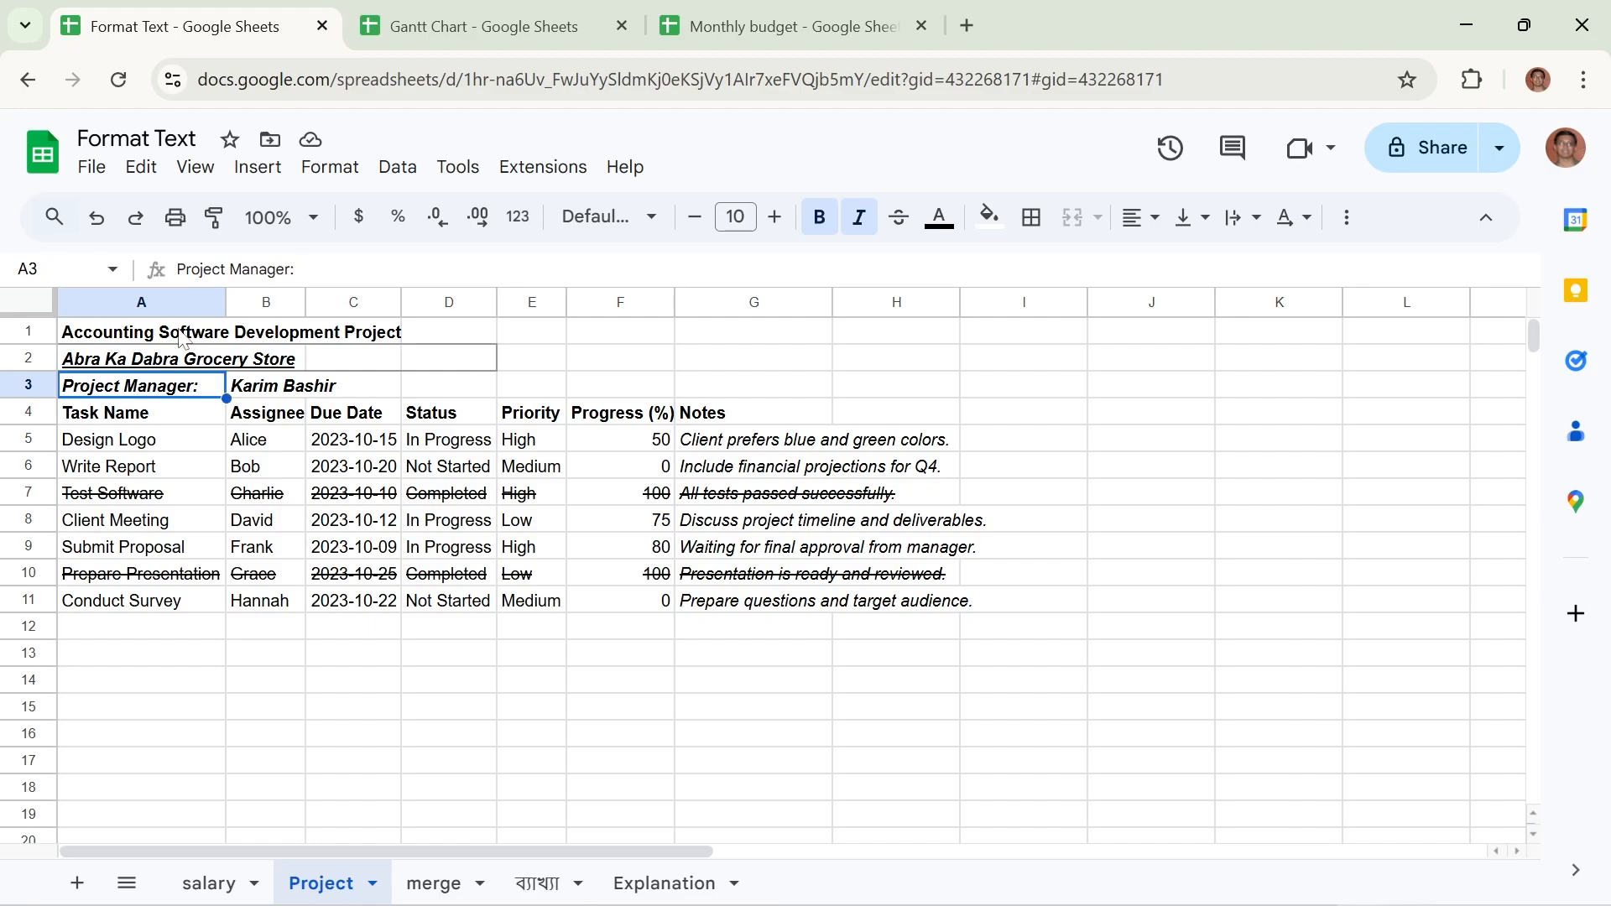
# Merge cells A1:G1 and center the project title horizontally across them.
pyautogui.click(209, 337)
pyautogui.moveTo(209, 337); pyautogui.dragTo(826, 344)
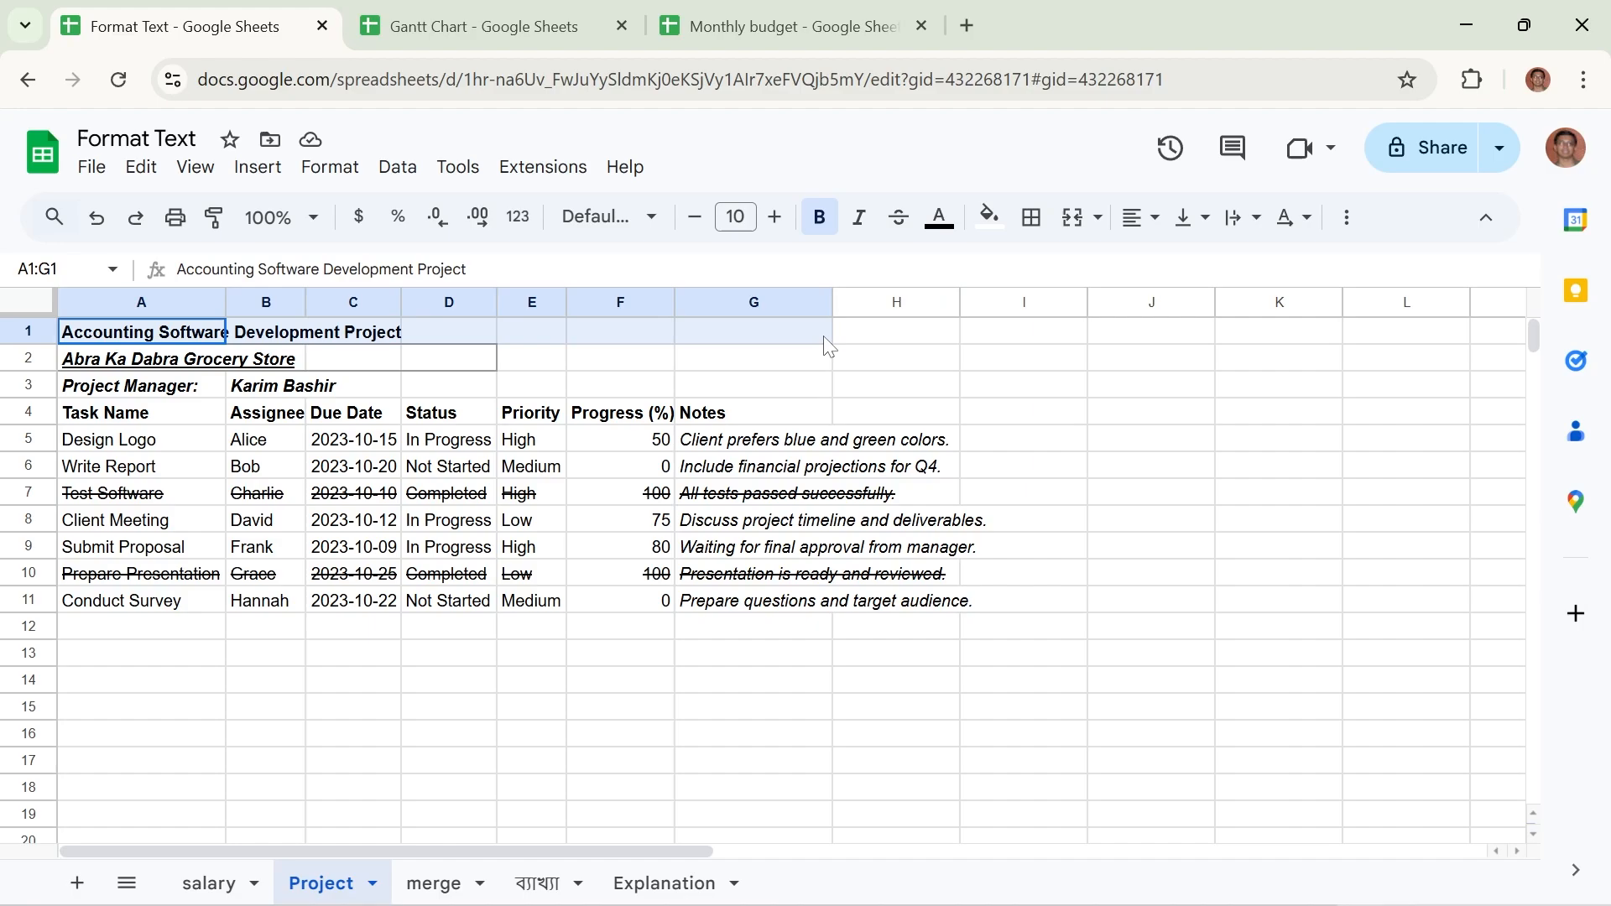
pyautogui.click(1073, 220)
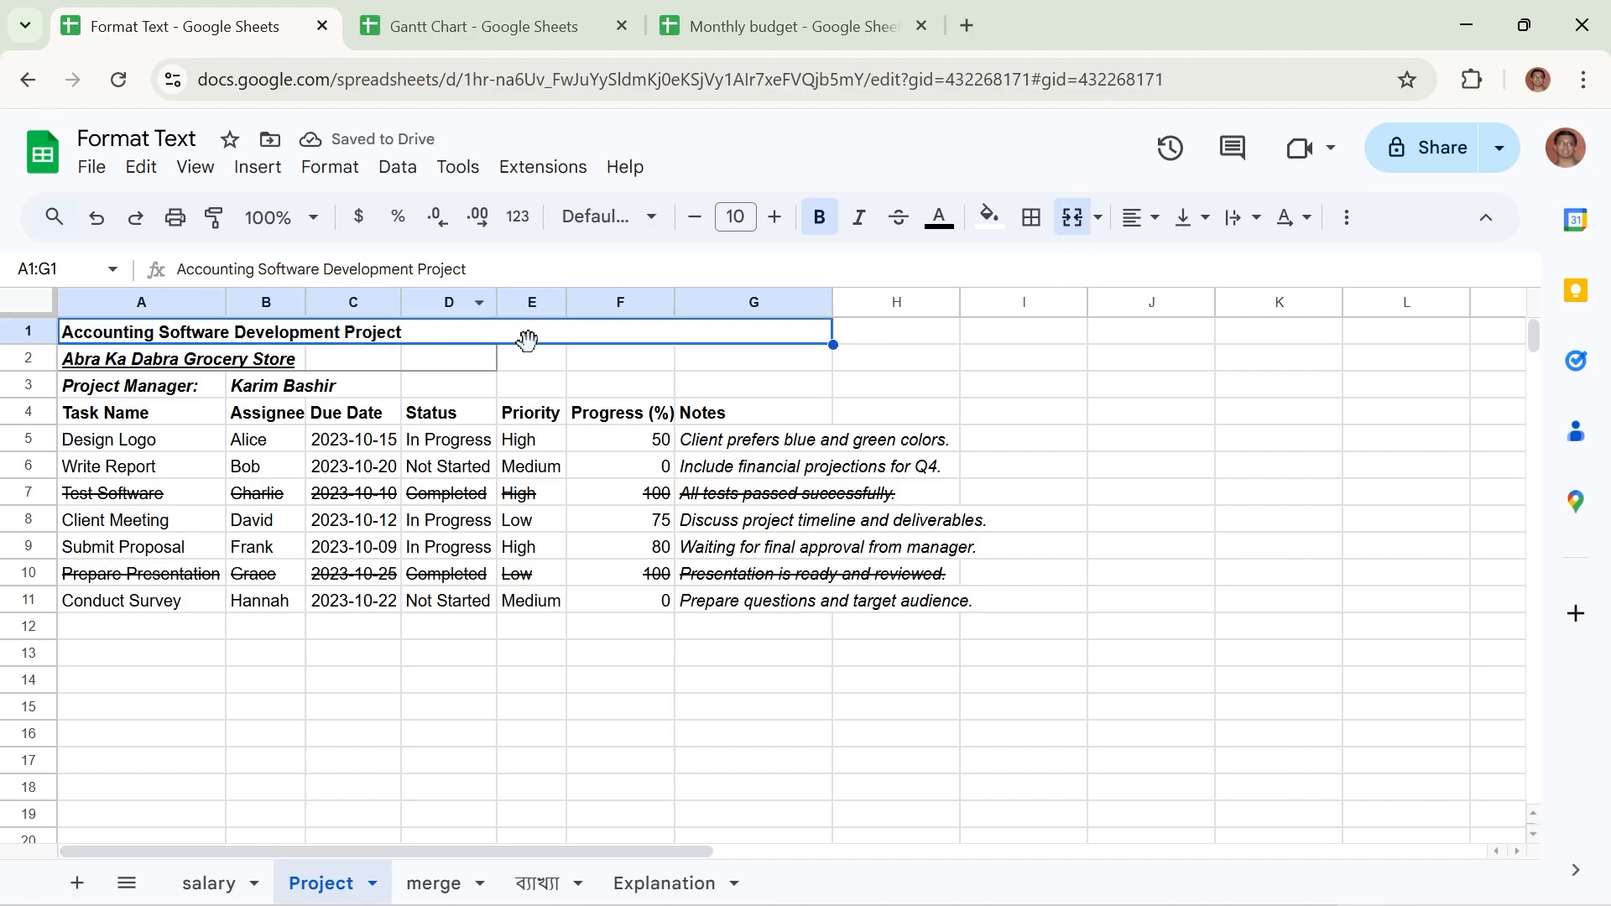
pyautogui.click(330, 167)
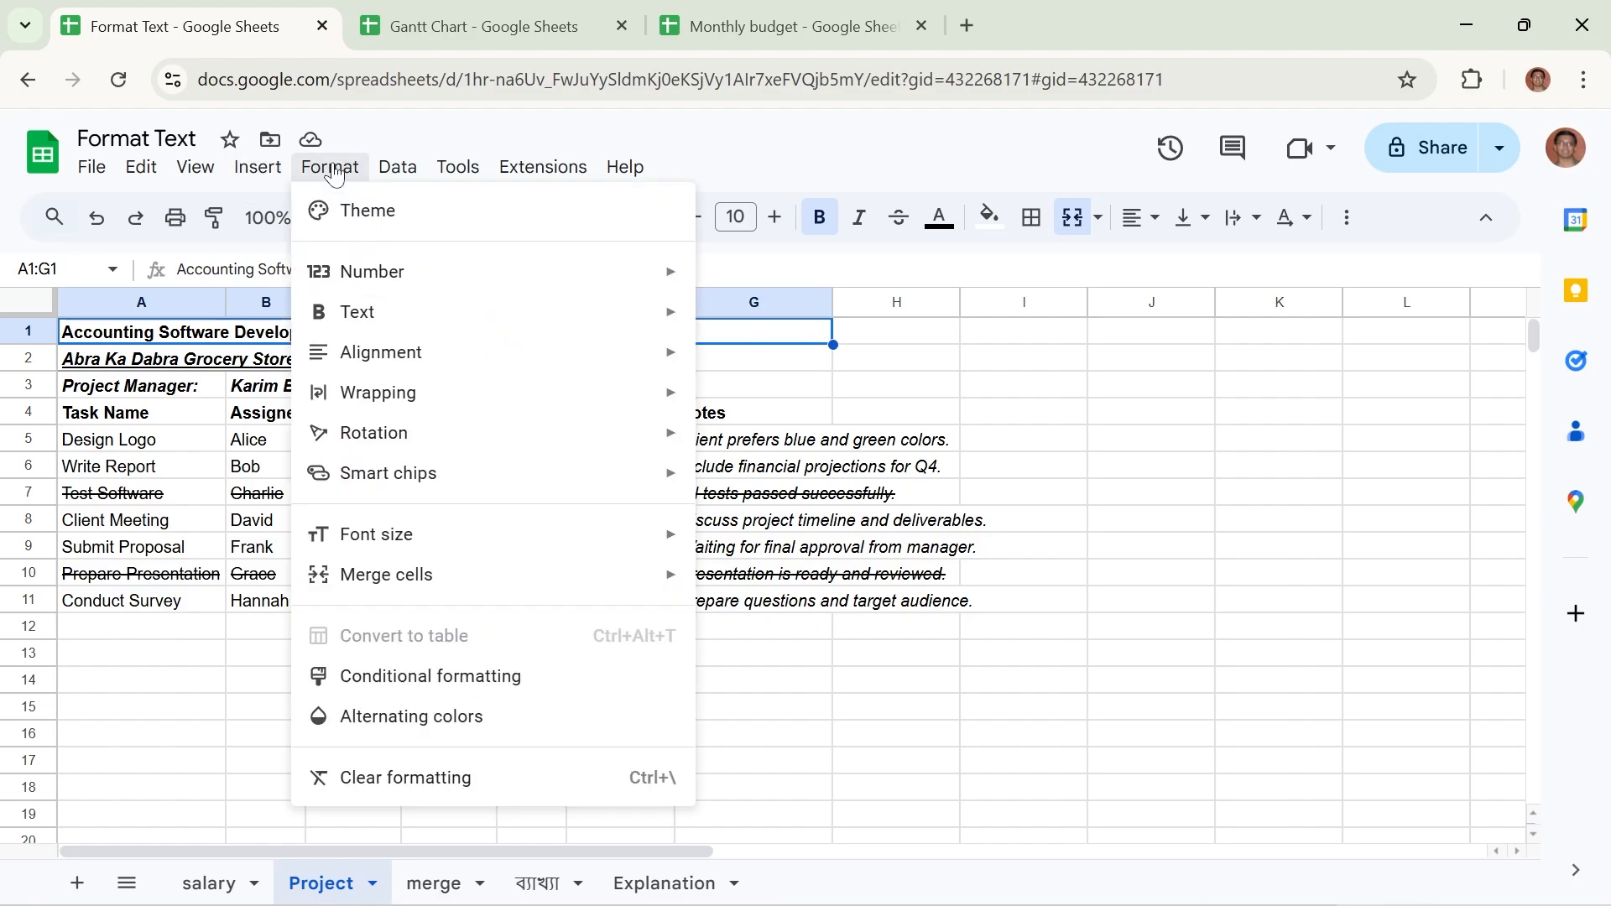
pyautogui.click(258, 168)
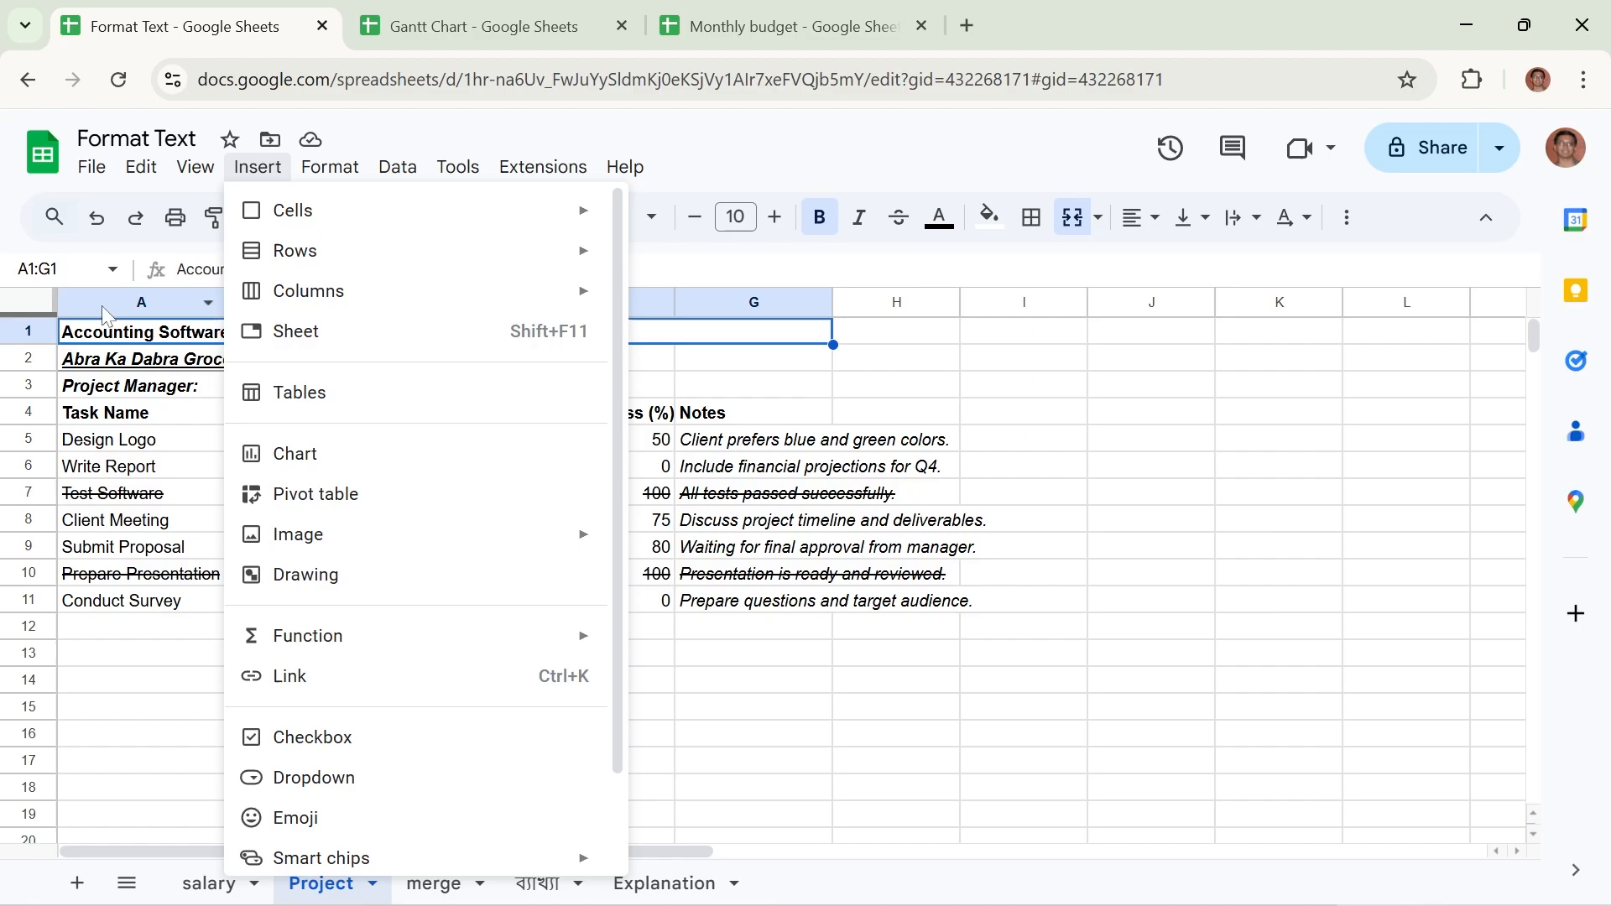
pyautogui.moveTo(335, 174)
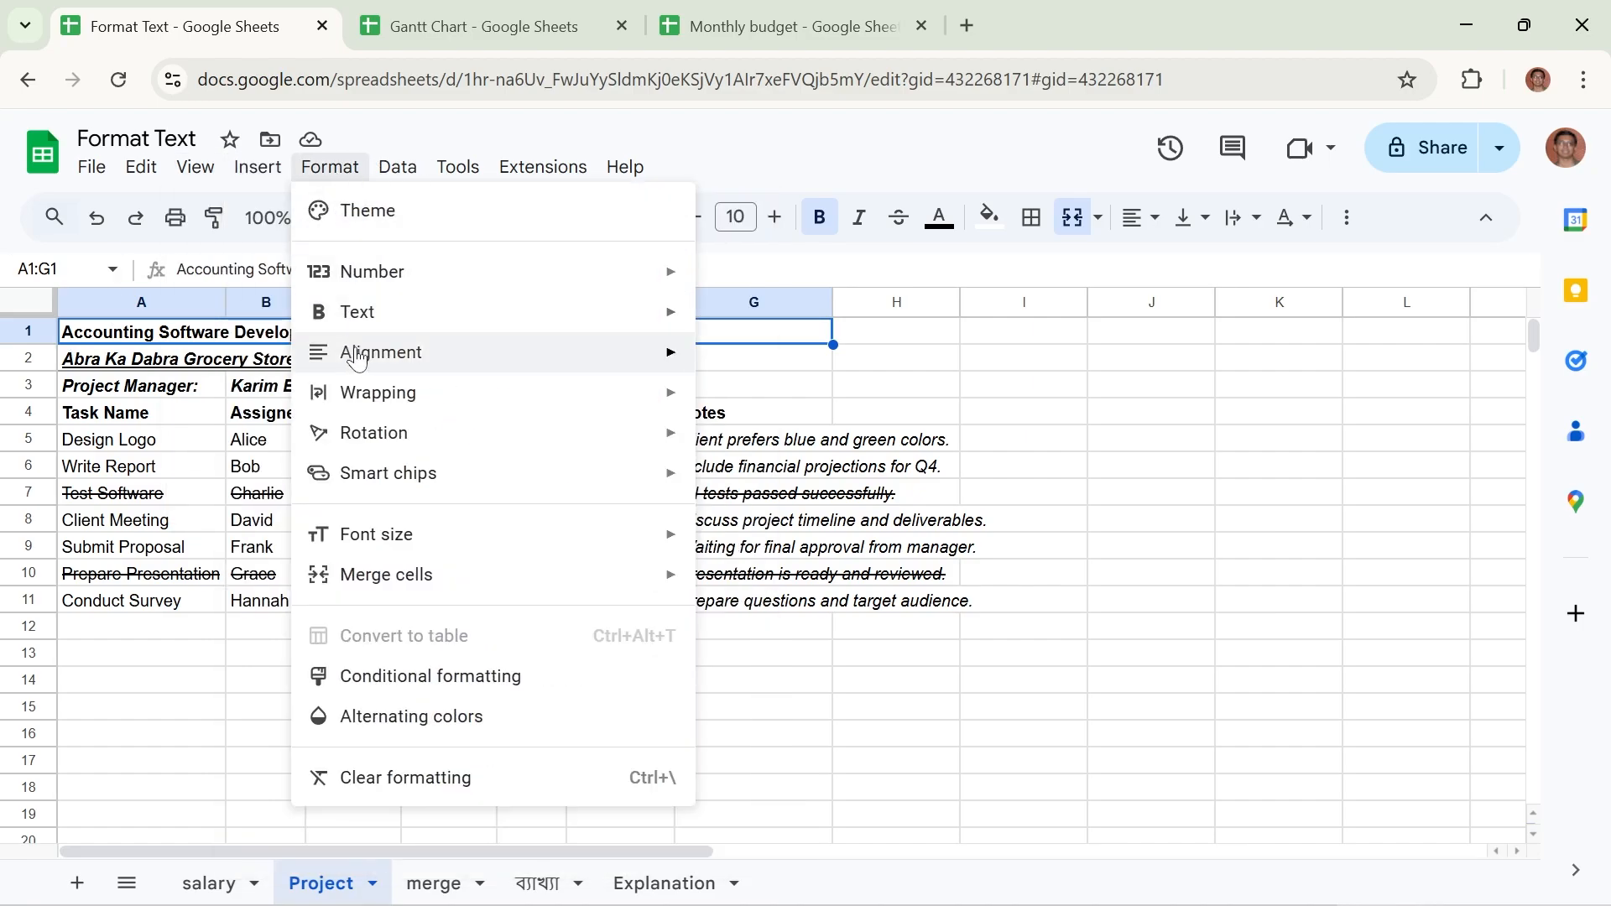
pyautogui.click(803, 417)
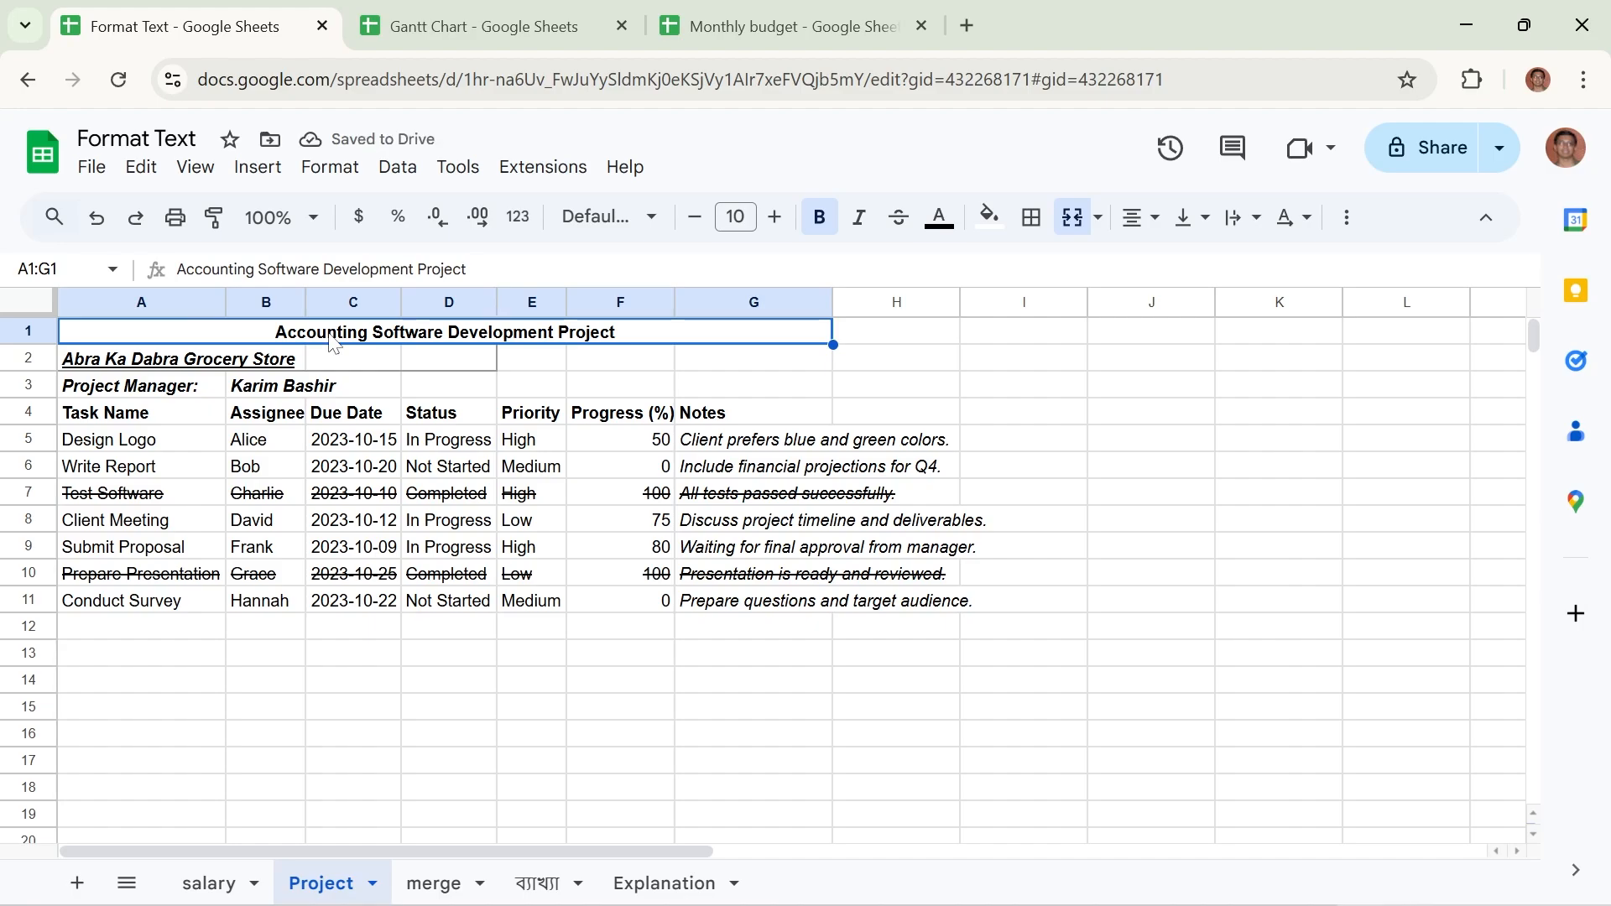
# Merge cells A2:G2 and center the grocery store name horizontally across them.
pyautogui.click(97, 366)
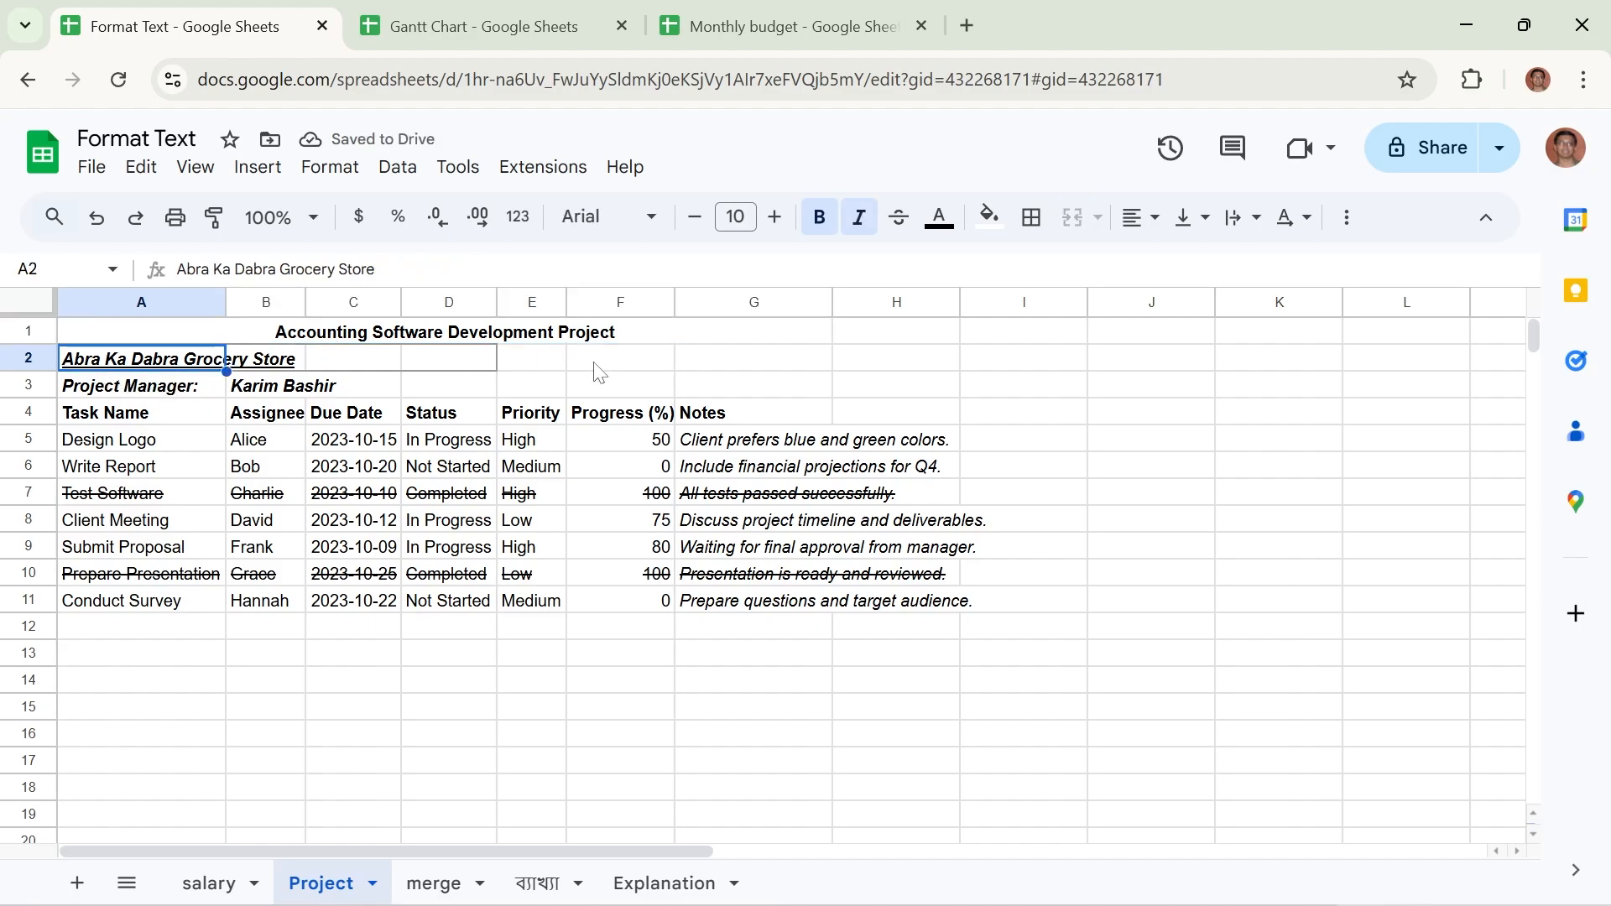
pyautogui.moveTo(304, 353); pyautogui.dragTo(780, 359)
pyautogui.click(1073, 218)
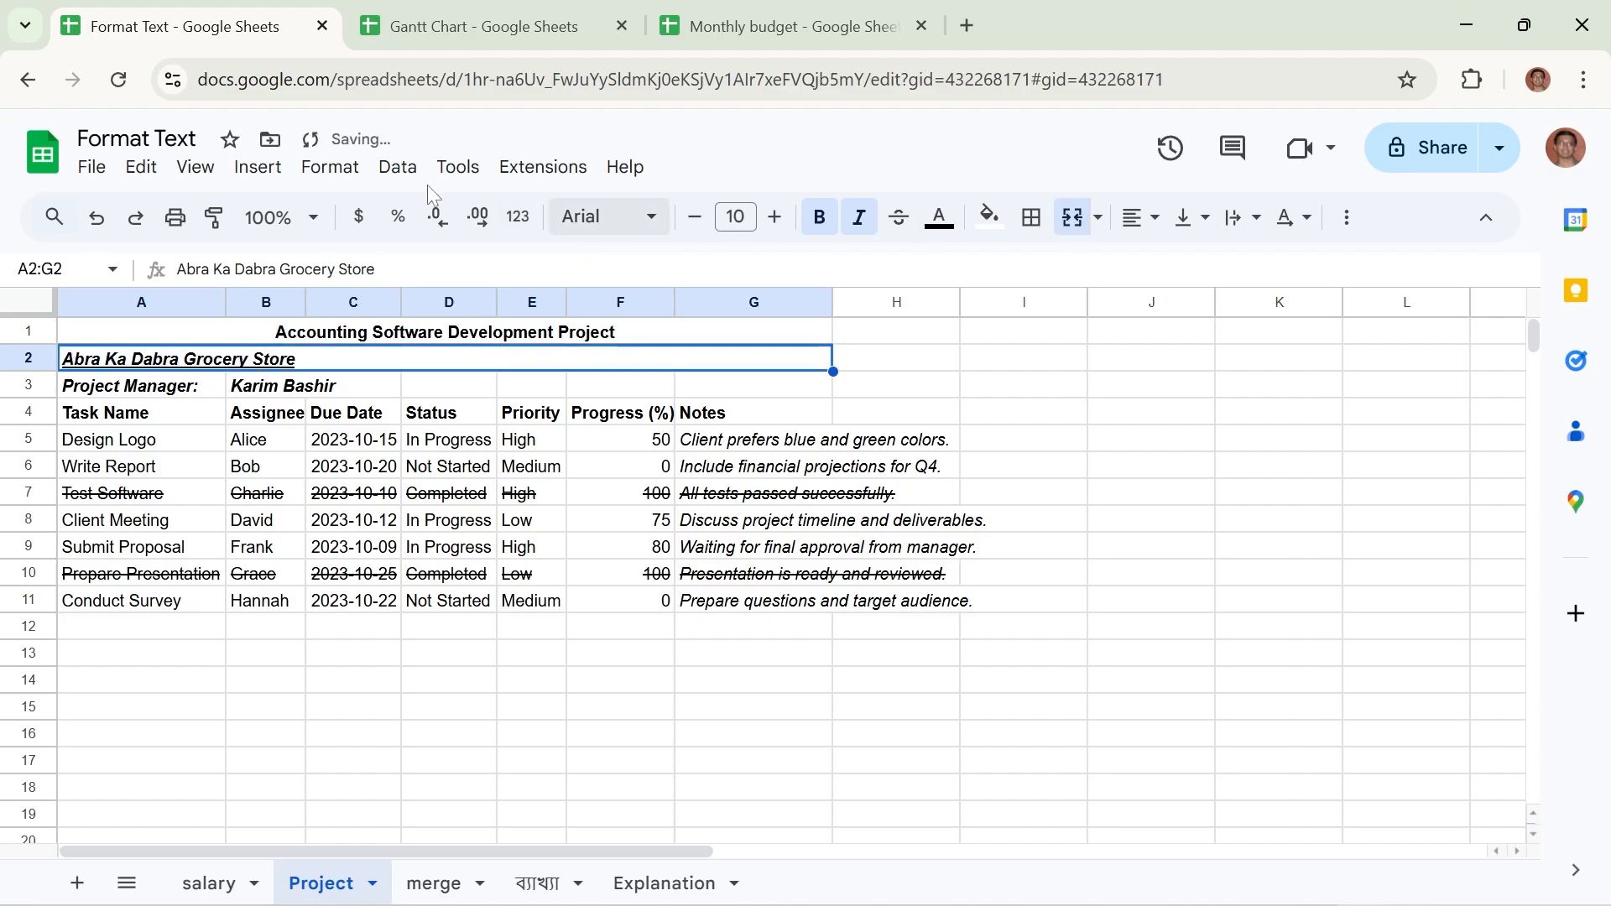
pyautogui.click(341, 180)
pyautogui.moveTo(338, 332)
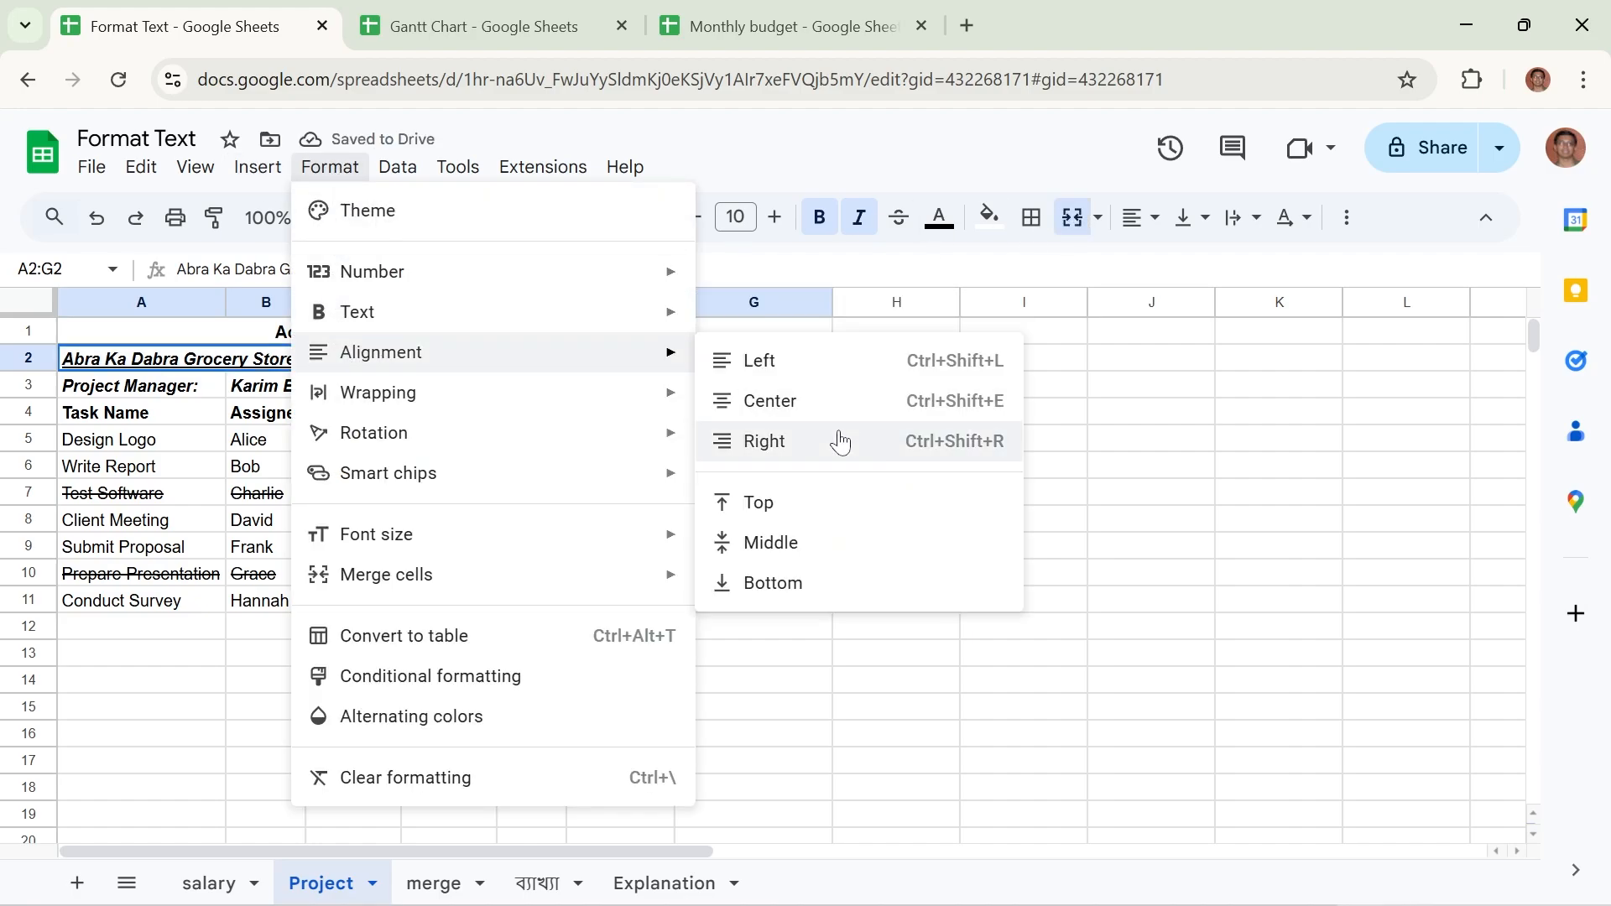
pyautogui.click(824, 406)
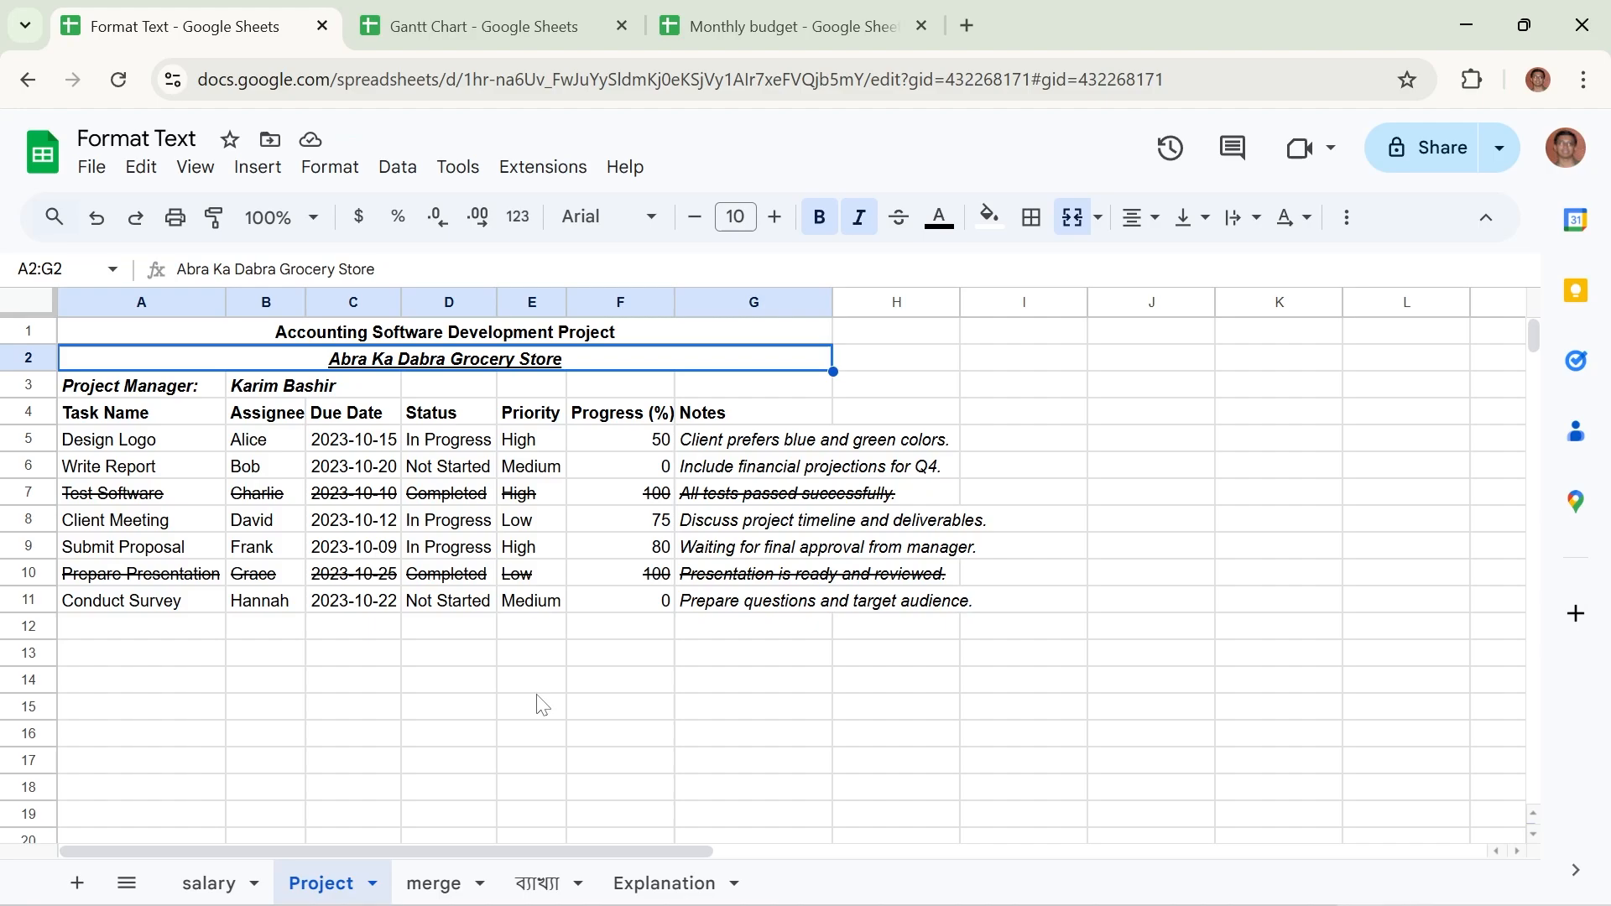
# Switch to the Gantt Chart spreadsheet and apply center alignment to the Requirements Gathering days value in cell H9.
pyautogui.click(453, 12)
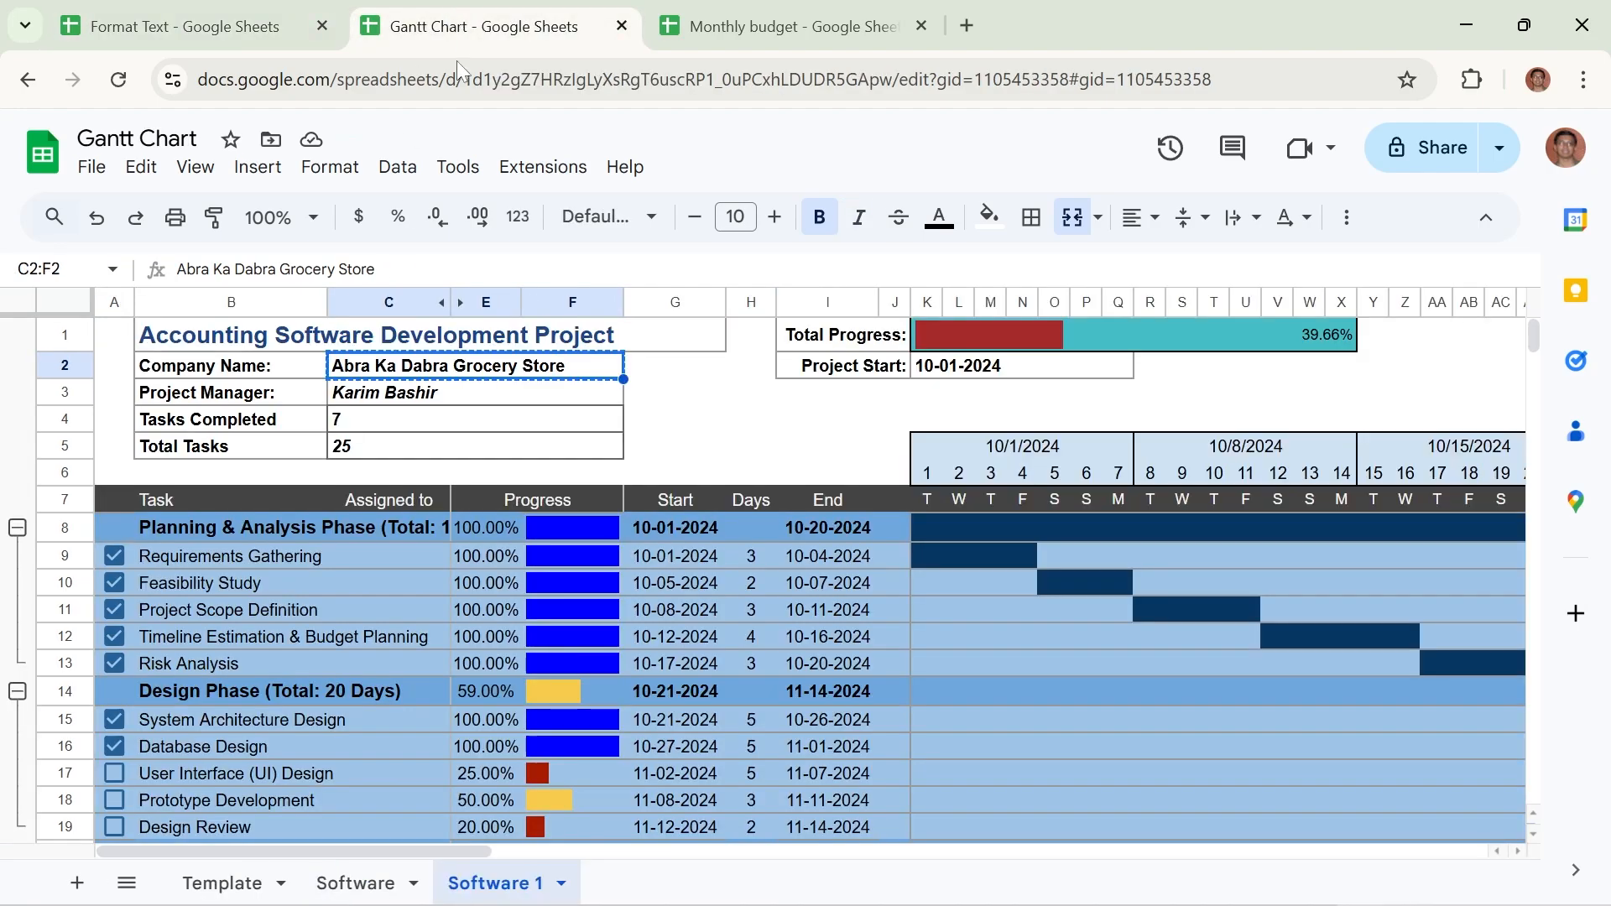
pyautogui.click(748, 557)
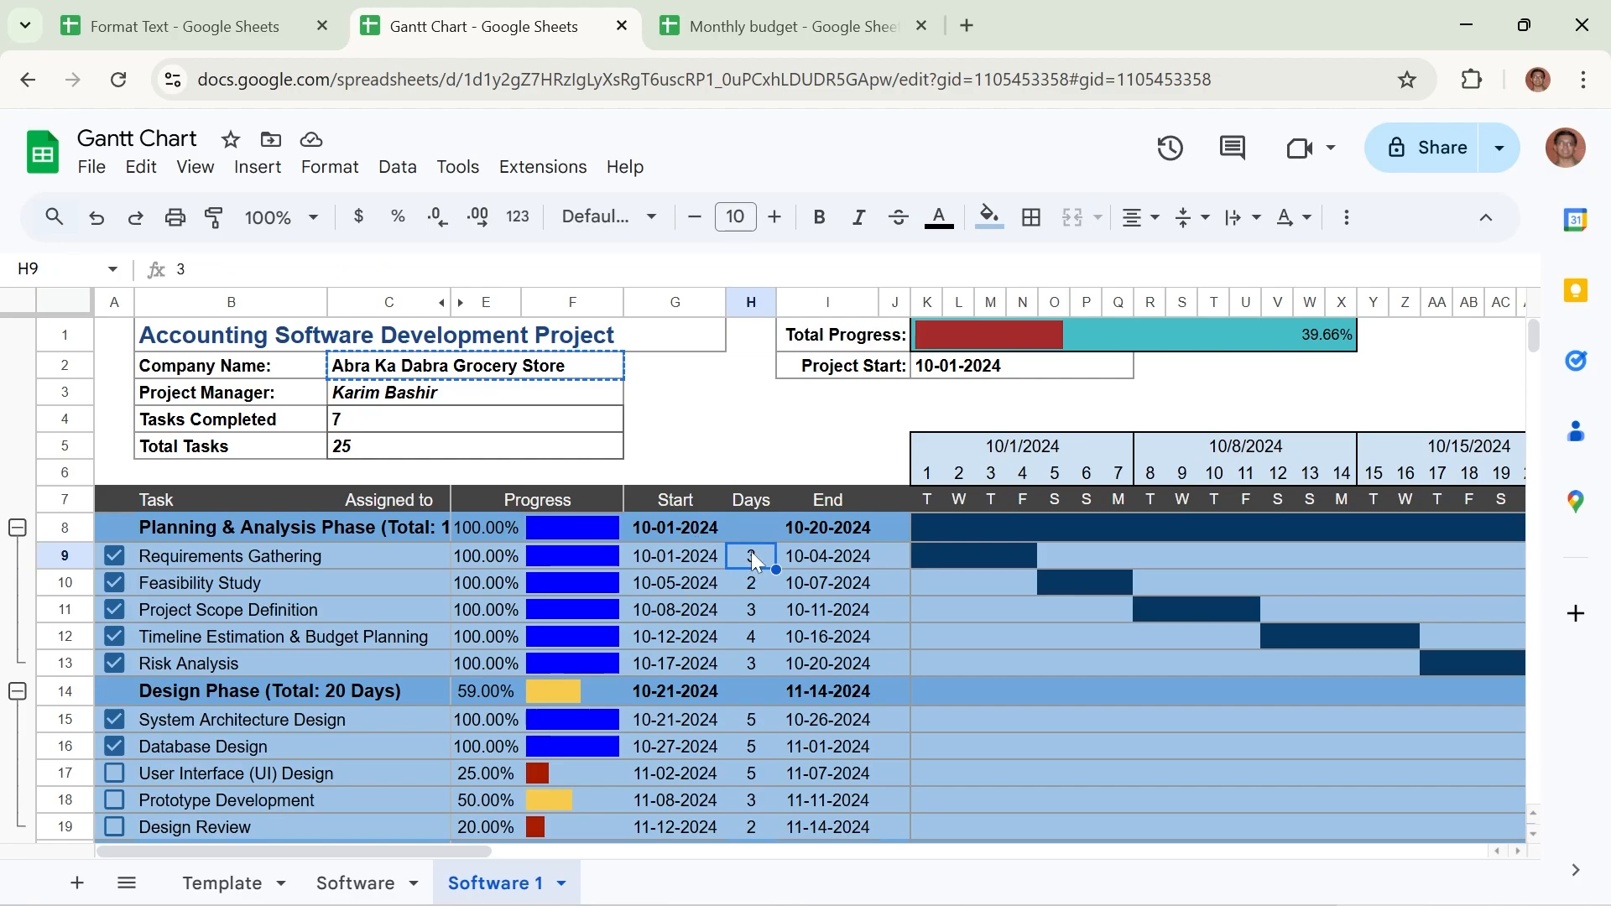
pyautogui.click(328, 170)
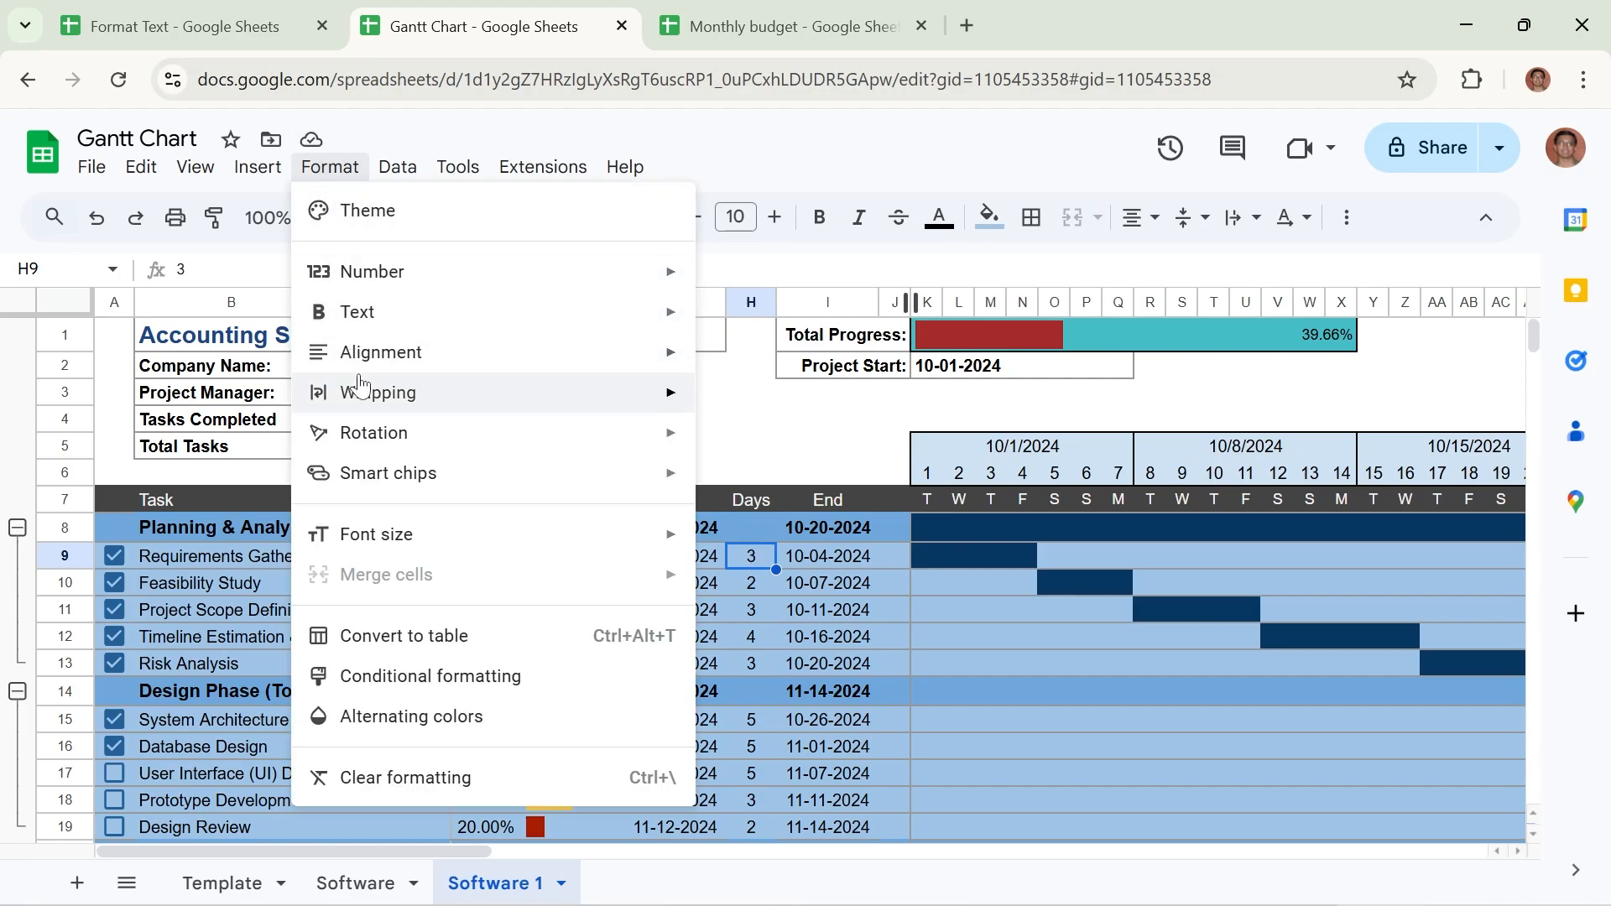
pyautogui.moveTo(393, 361)
pyautogui.click(818, 420)
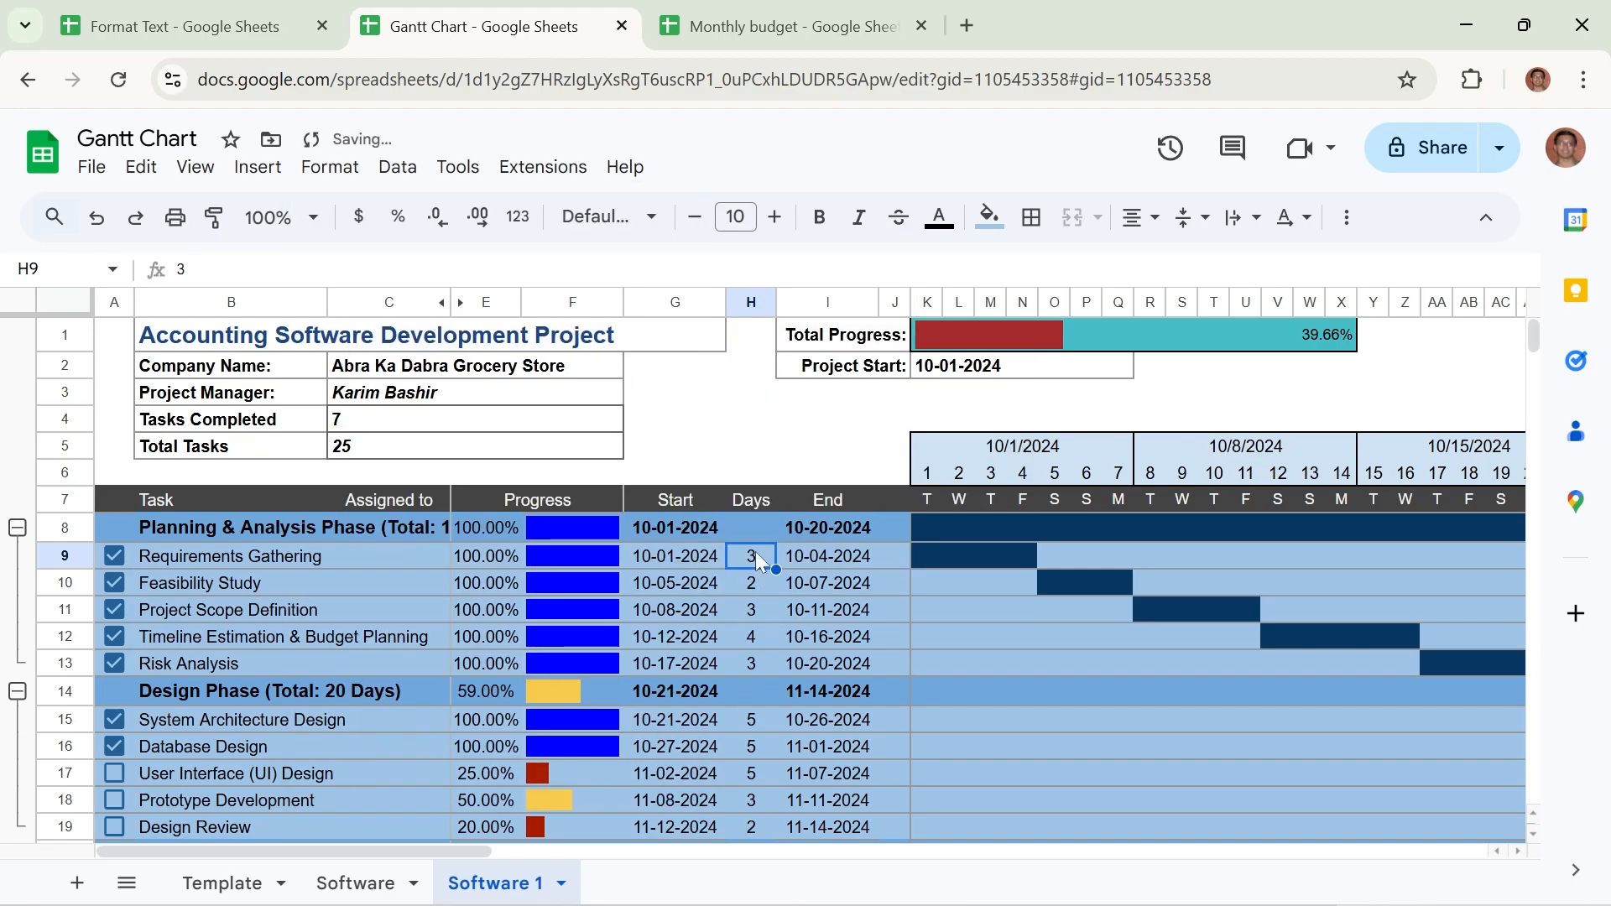
# Check the horizontal alignment of the Requirements Gathering days, start date, task name and end date, and look at timeline cell K6.
pyautogui.click(1140, 217)
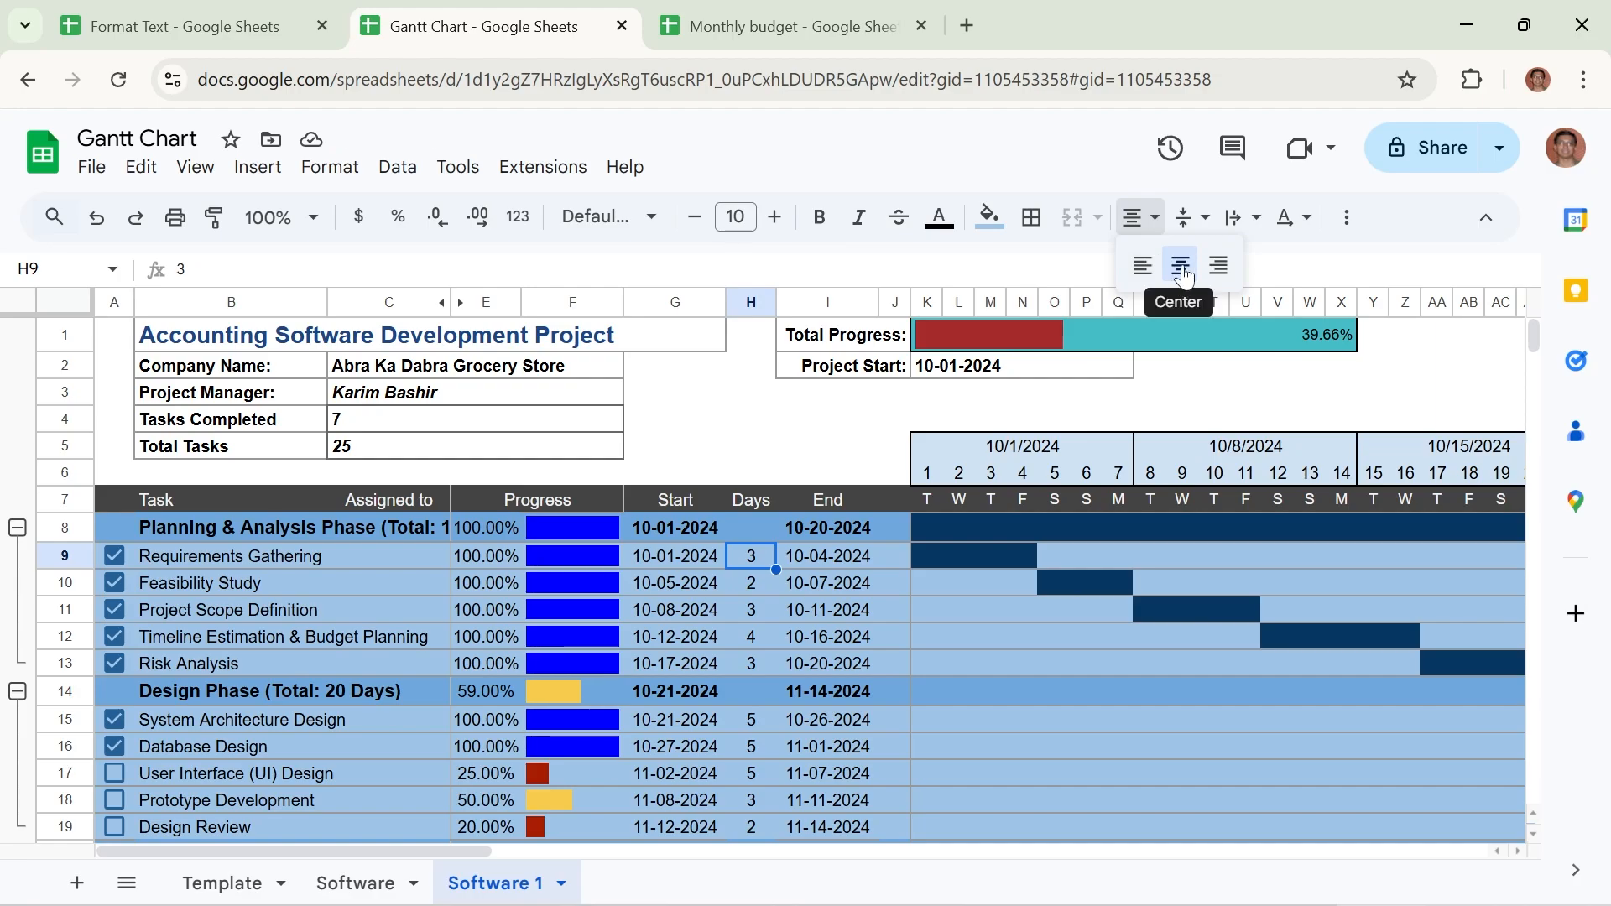
pyautogui.click(335, 172)
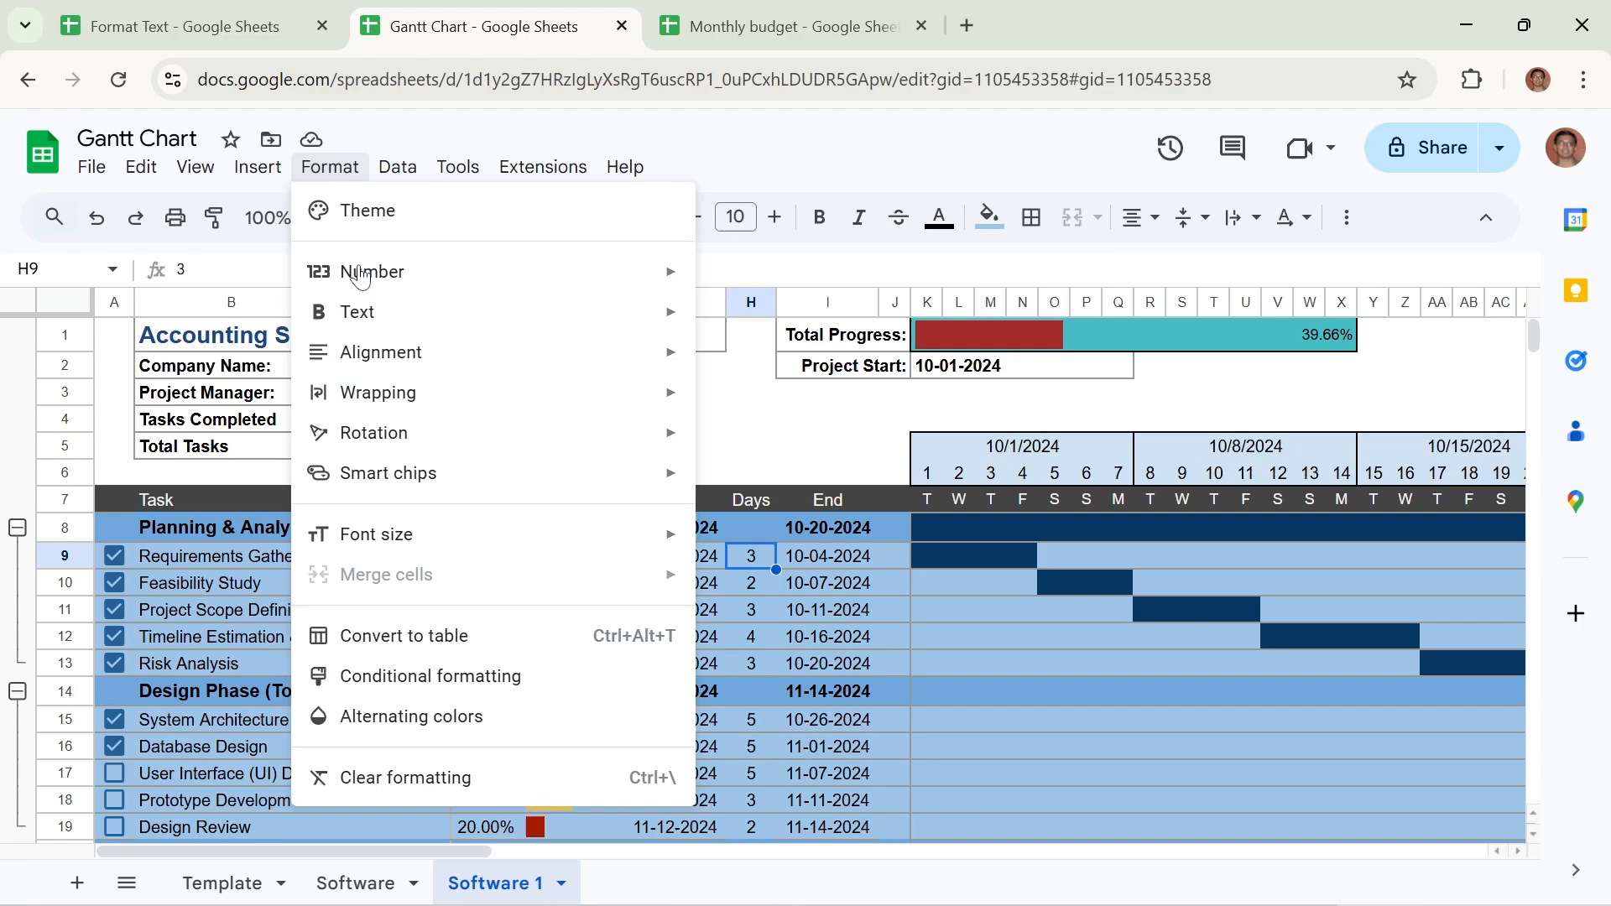
pyautogui.click(1021, 145)
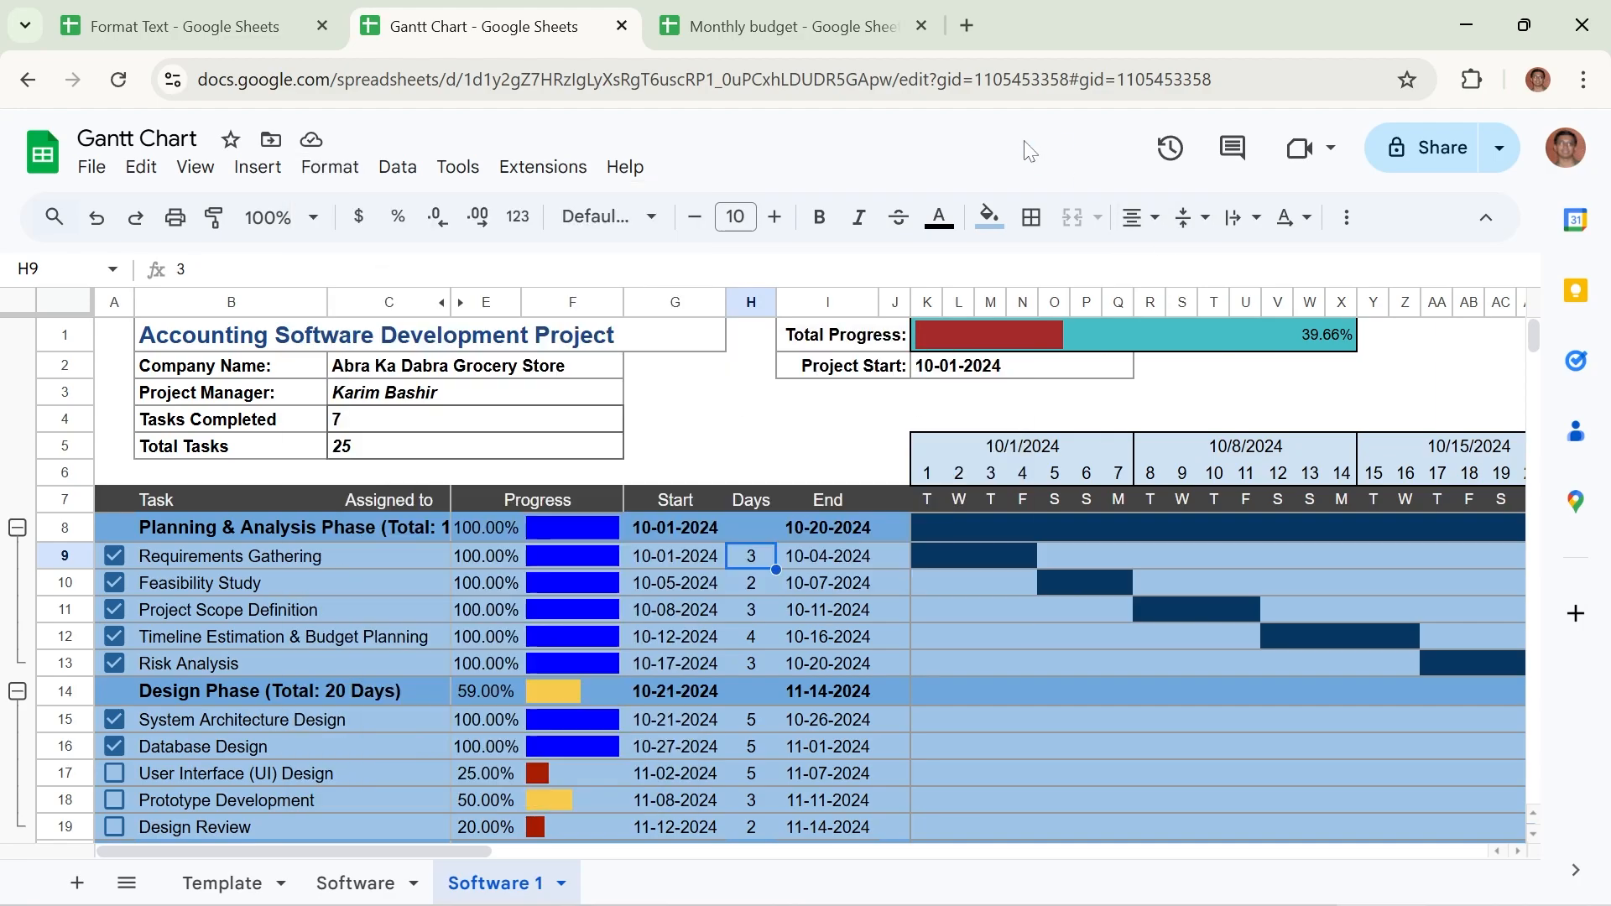
pyautogui.click(1161, 230)
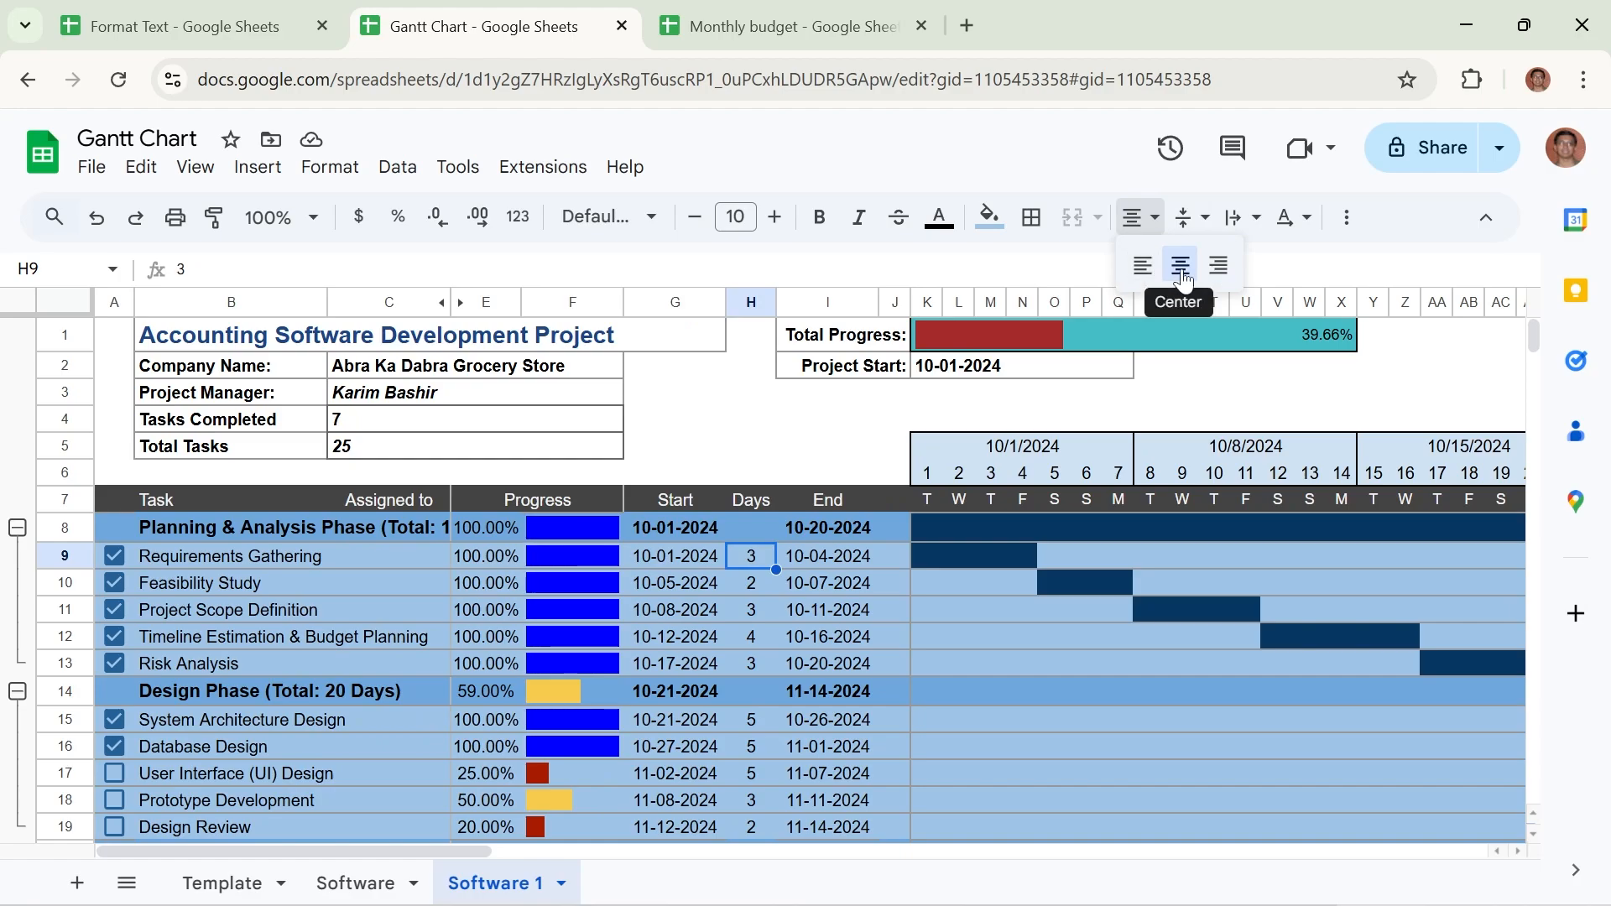
pyautogui.click(659, 560)
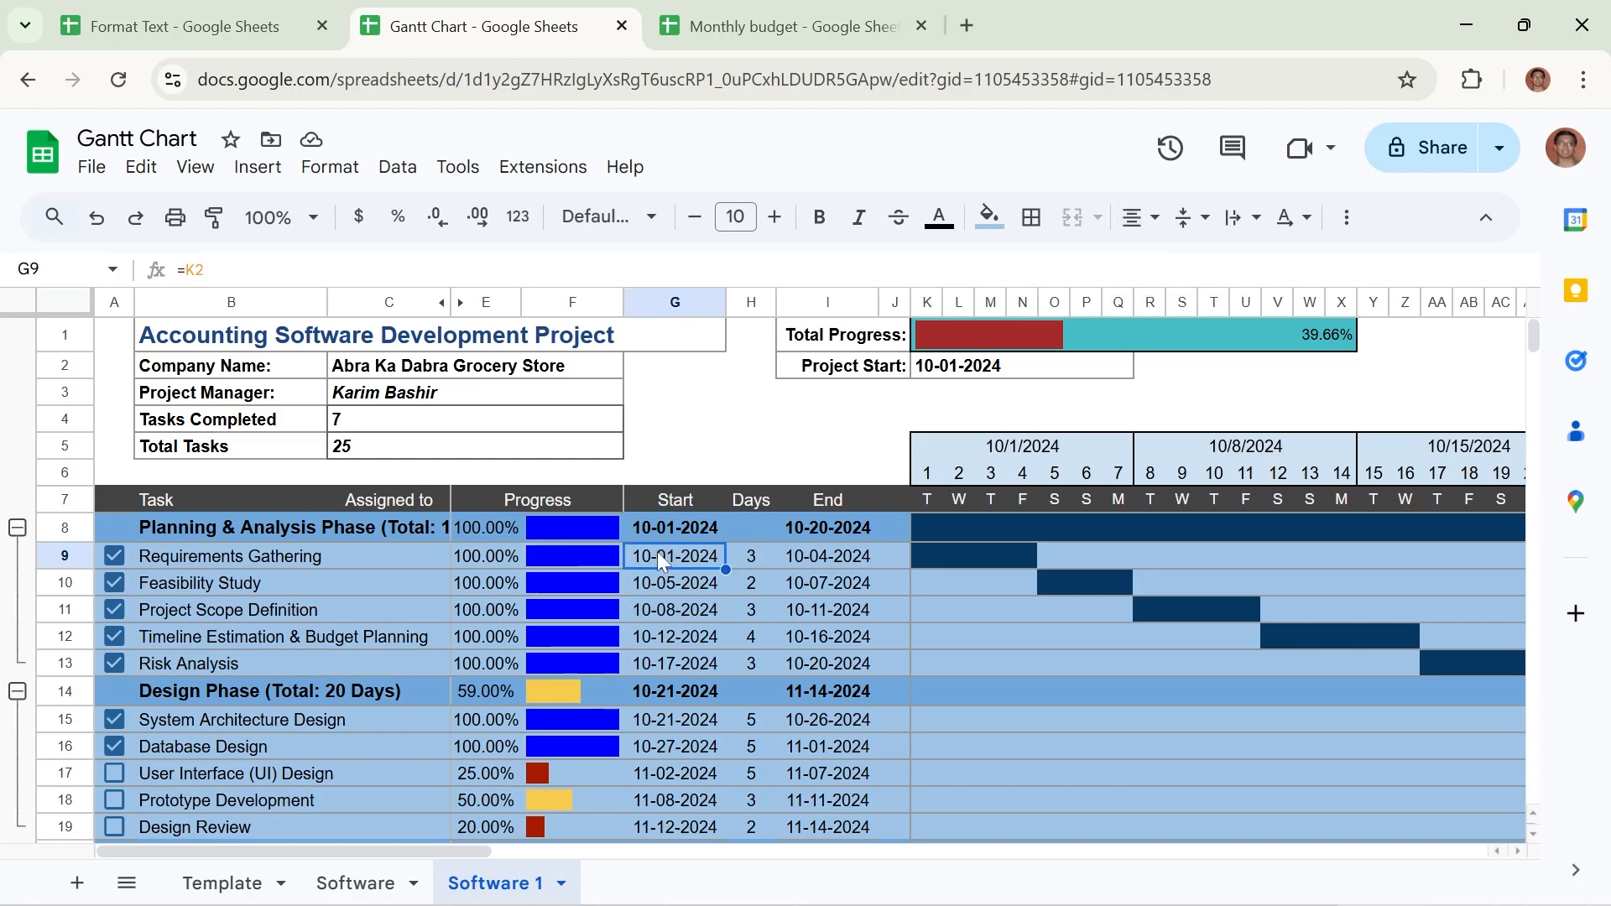
pyautogui.click(1154, 225)
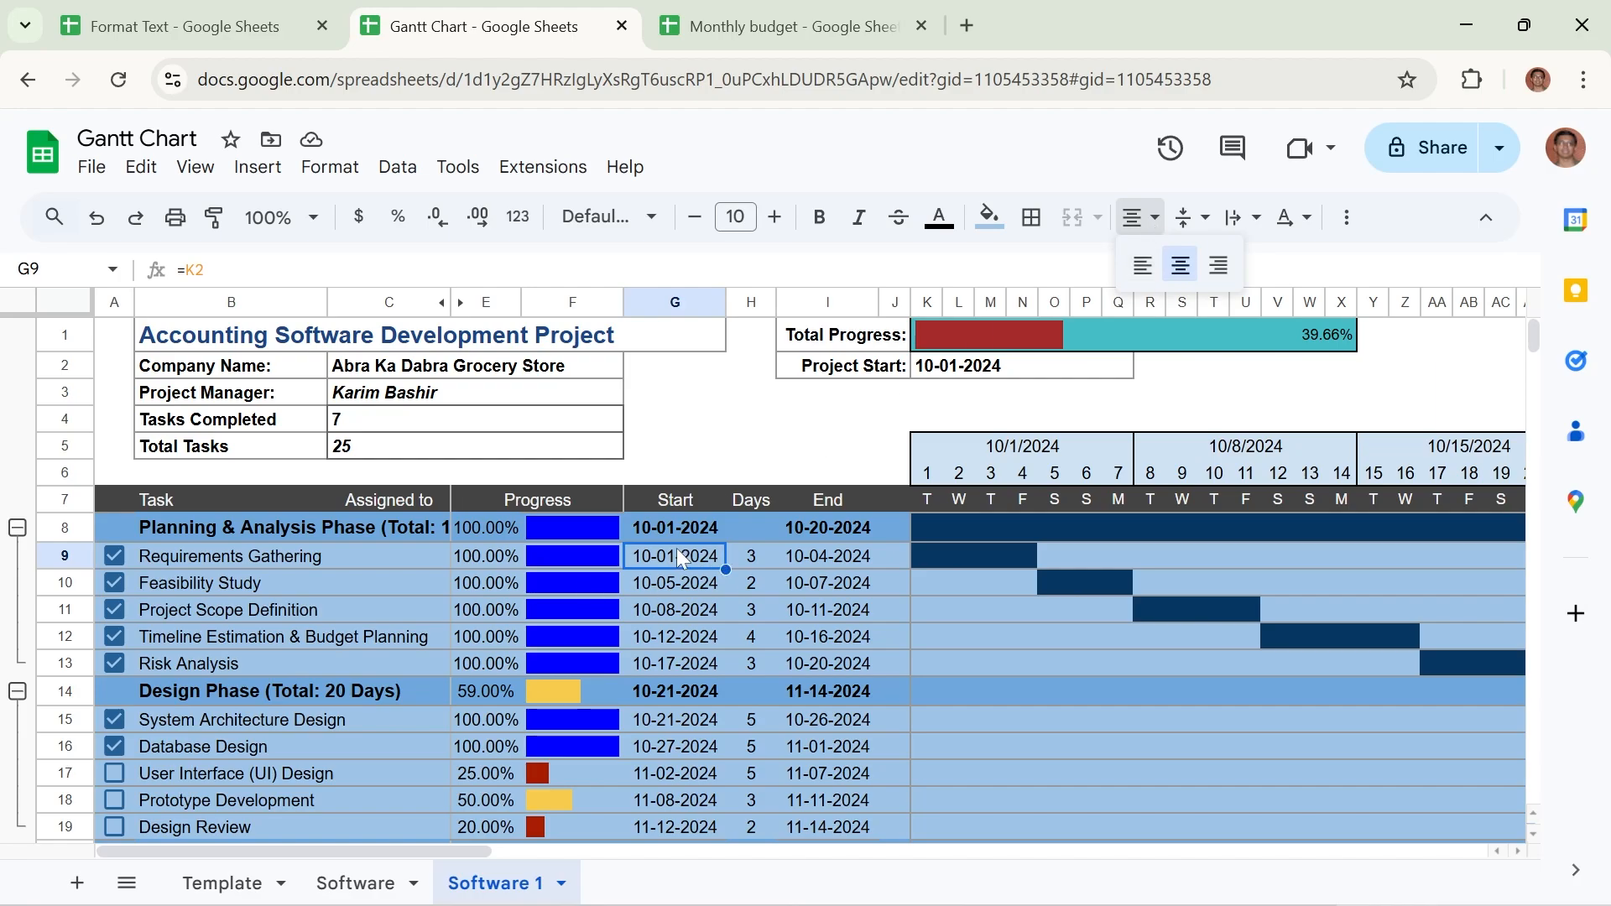
pyautogui.click(215, 562)
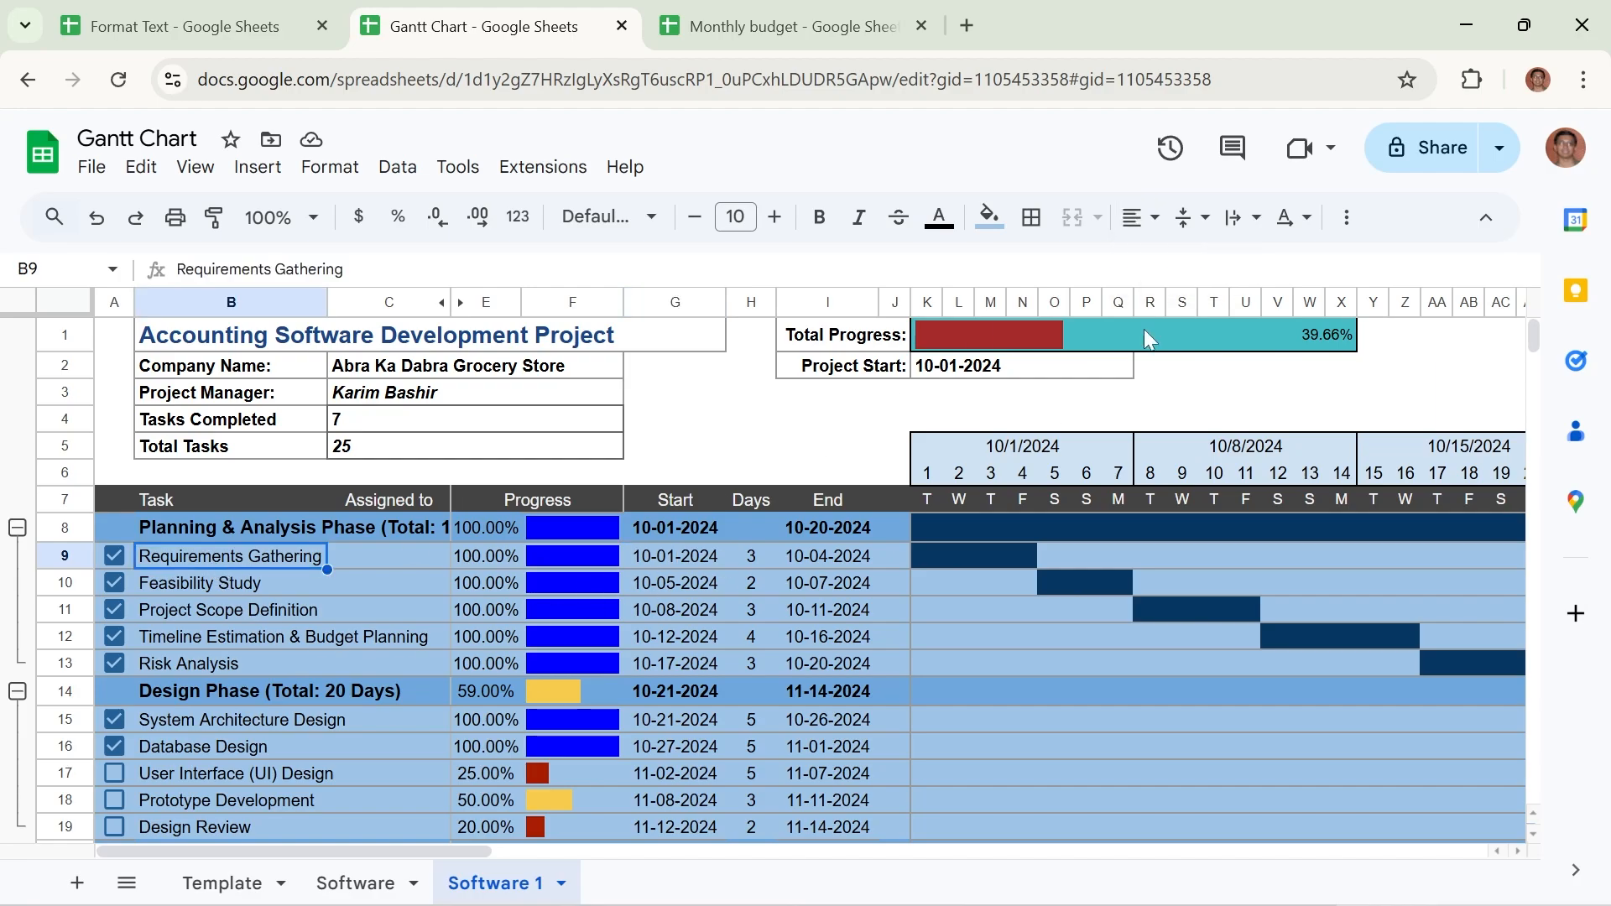
pyautogui.click(1142, 219)
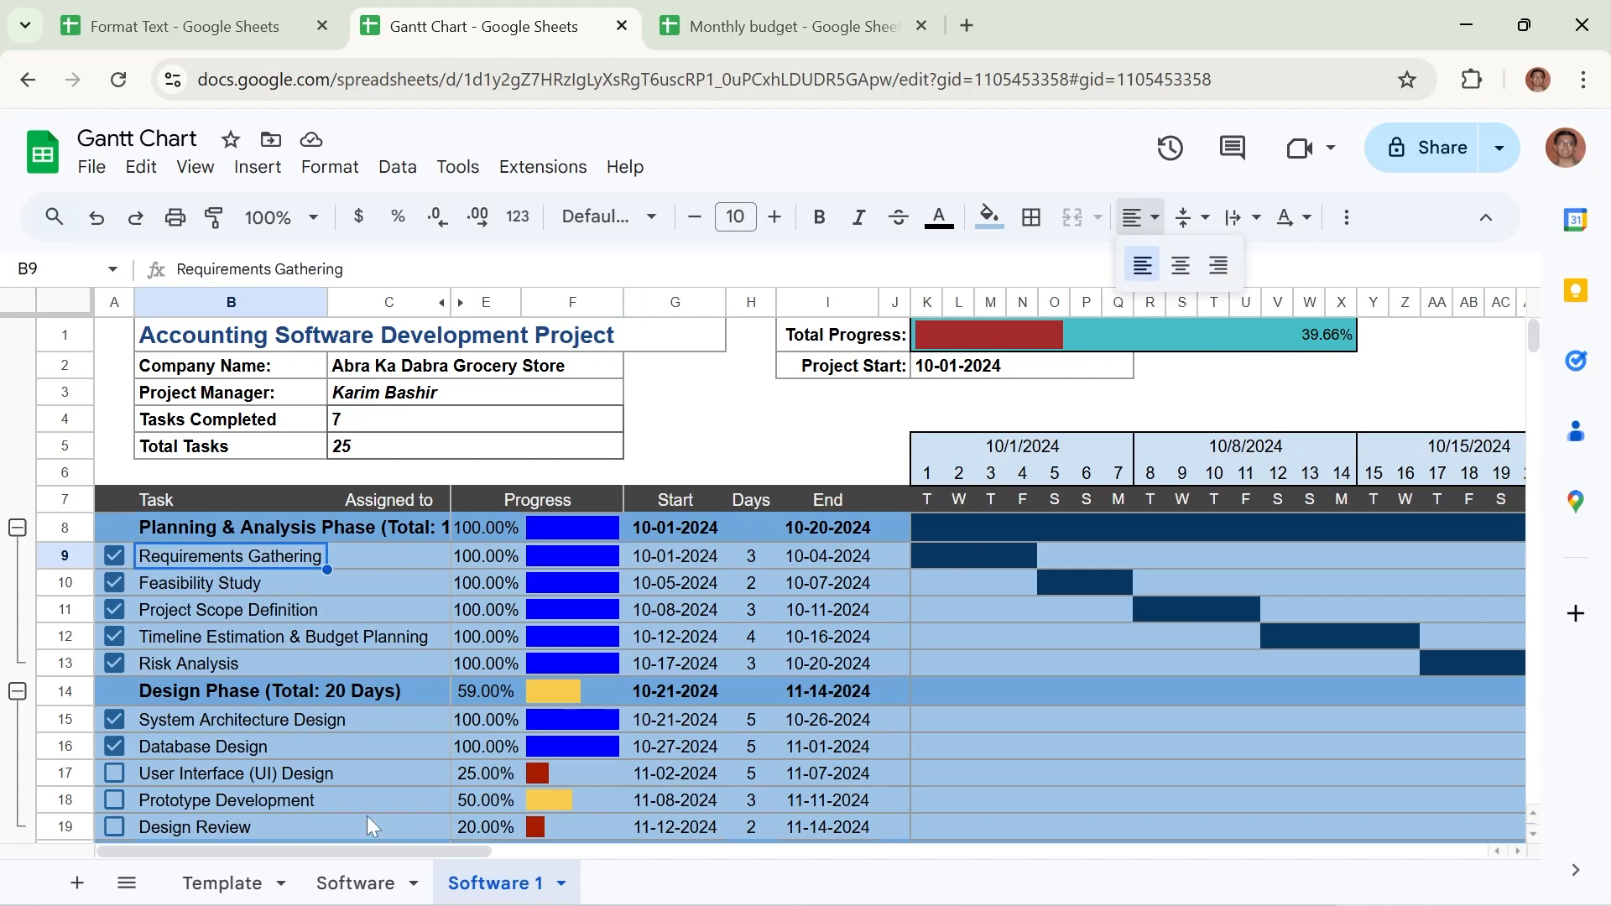
pyautogui.click(804, 556)
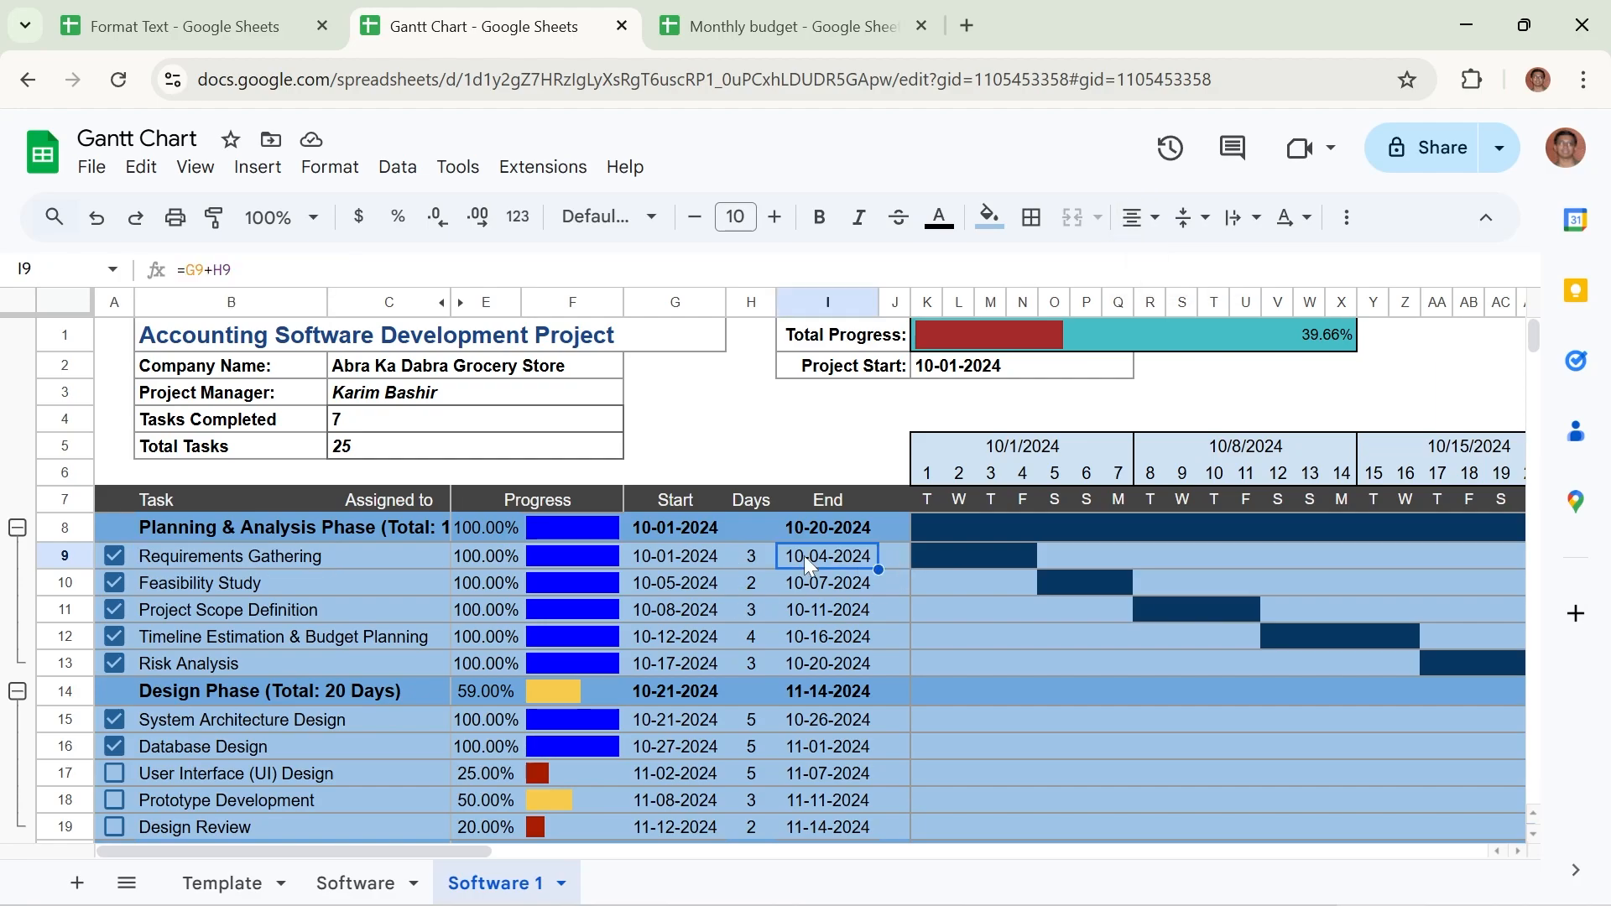
pyautogui.click(929, 476)
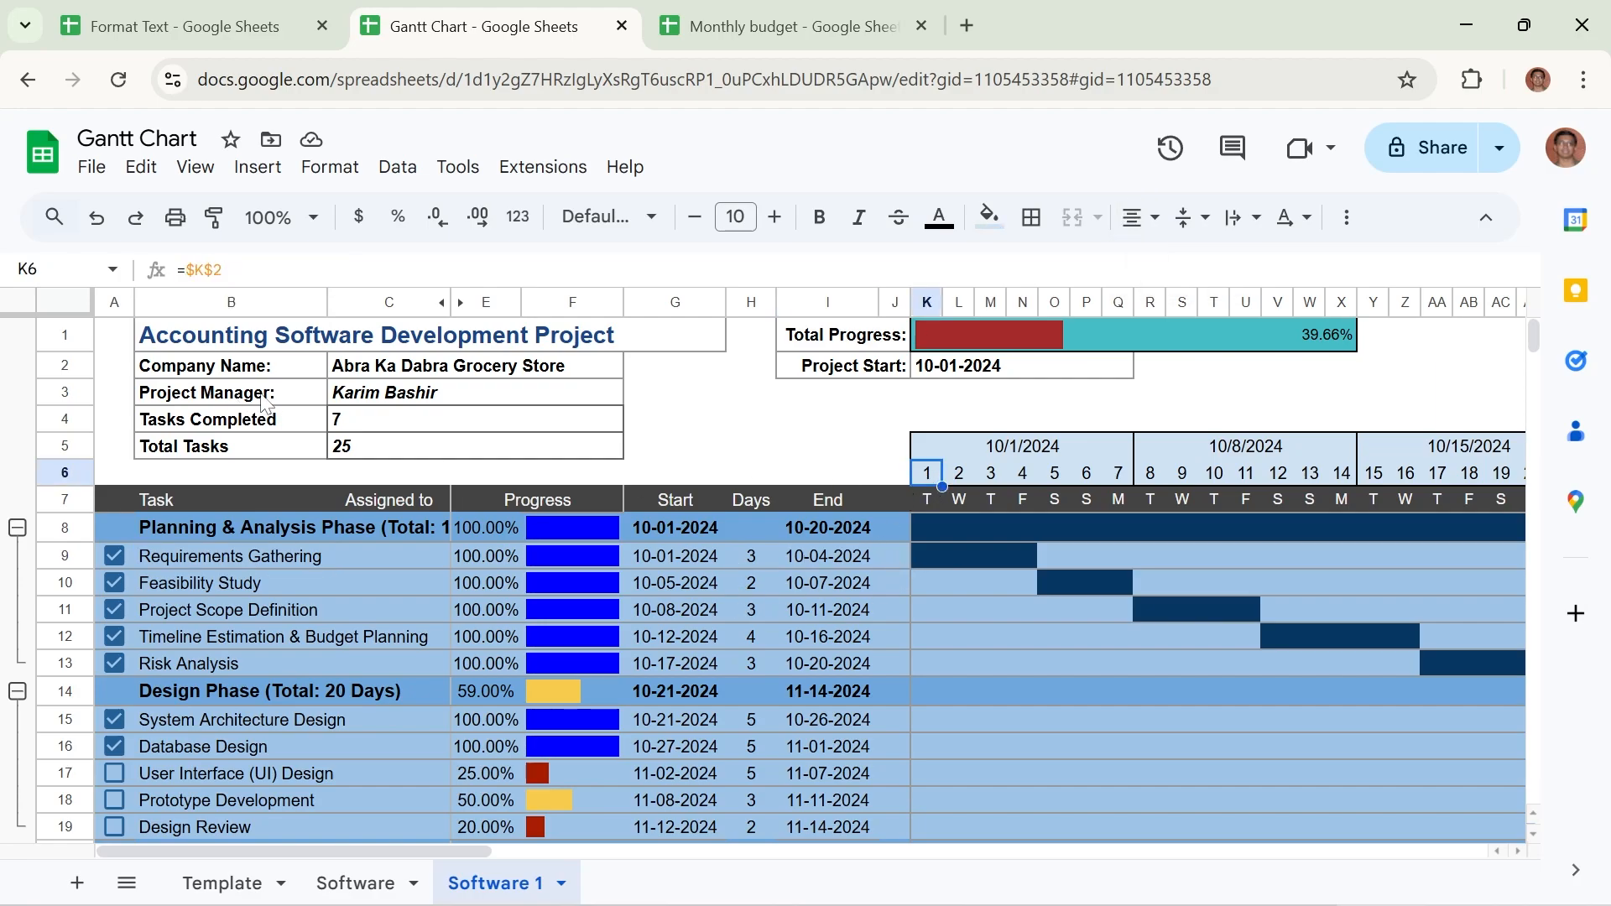
# Check the horizontal alignment of the total progress percentage in W1:X1 and the Tasks Completed count in C4.
pyautogui.click(1317, 339)
pyautogui.click(1140, 217)
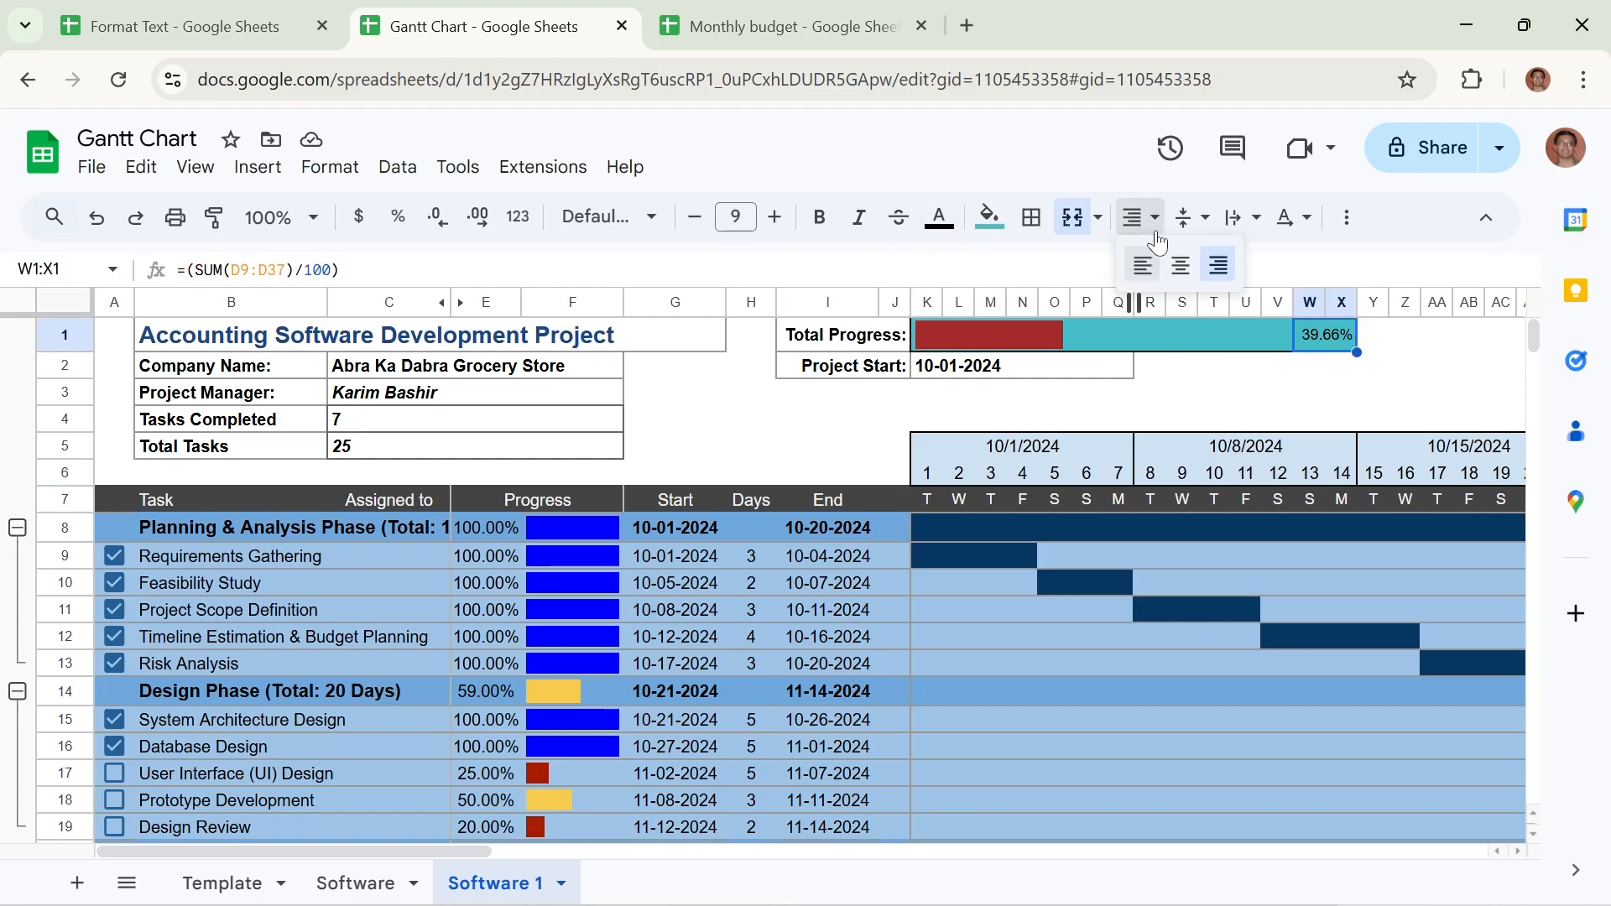
pyautogui.click(1227, 280)
pyautogui.click(371, 426)
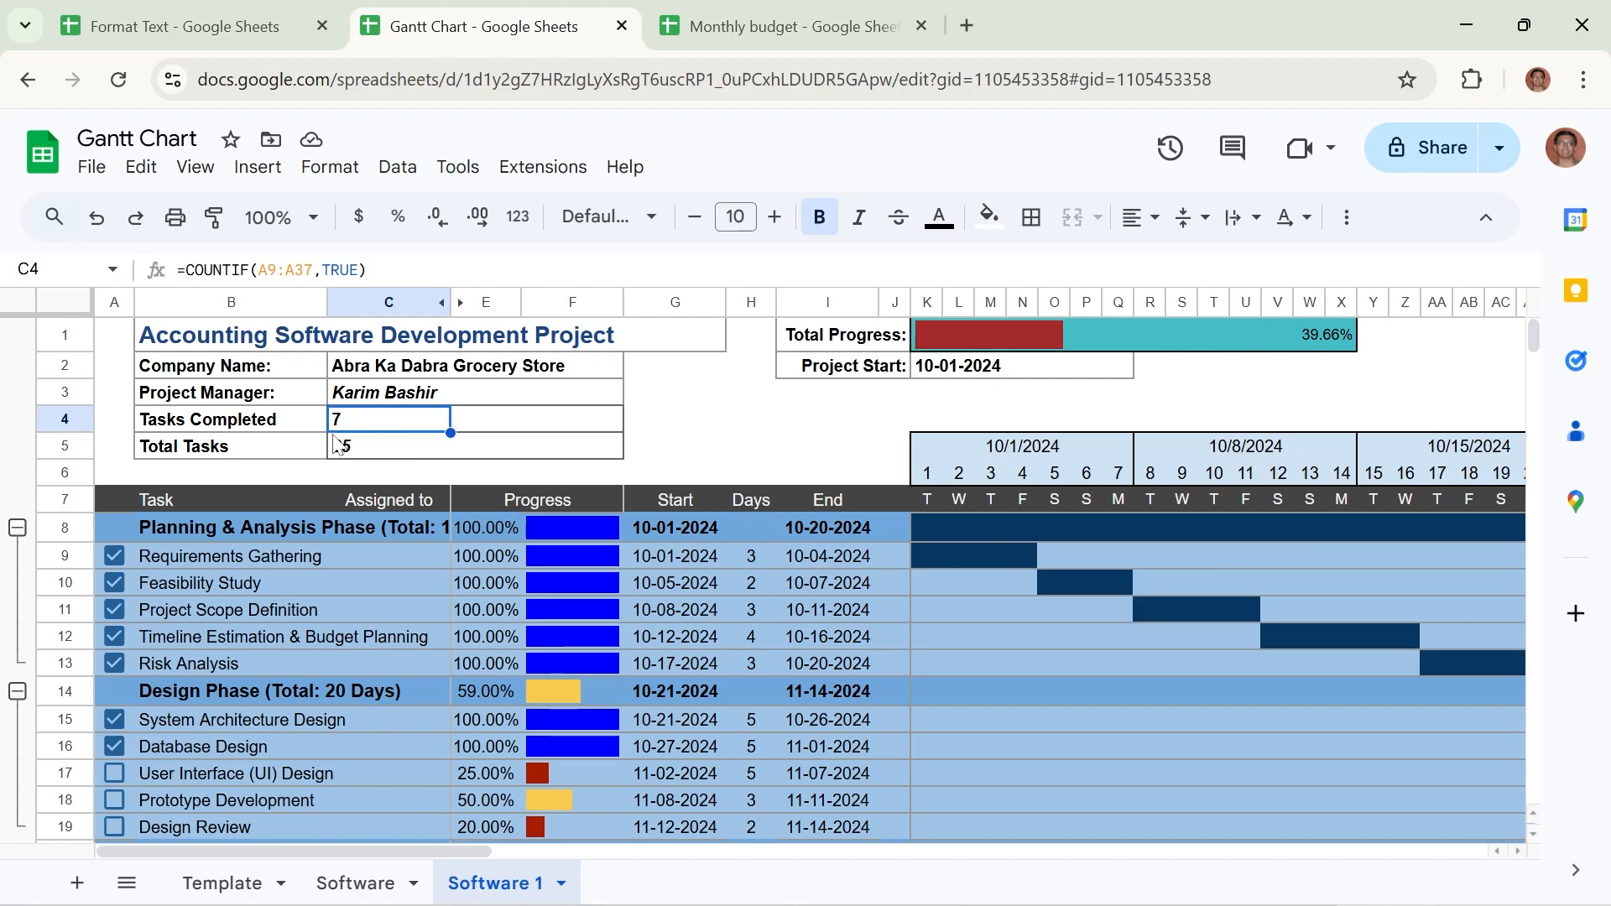
pyautogui.click(1149, 219)
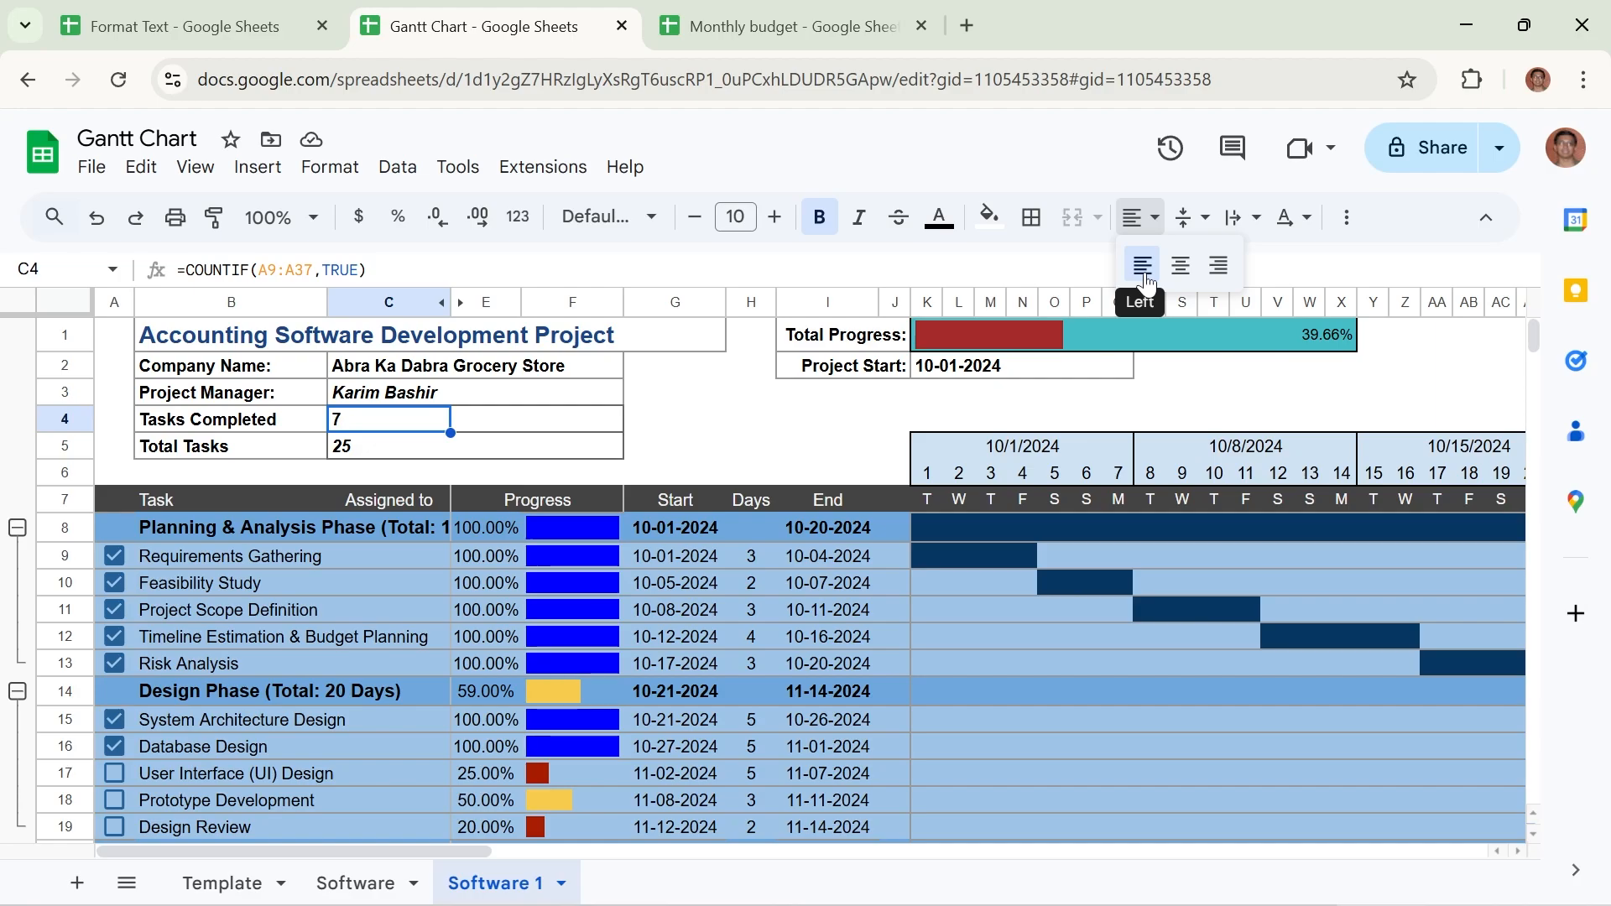
# Apply left alignment to the Tasks Completed count in C4, and check the horizontal alignment of the Project Start label and its date.
pyautogui.click(1143, 267)
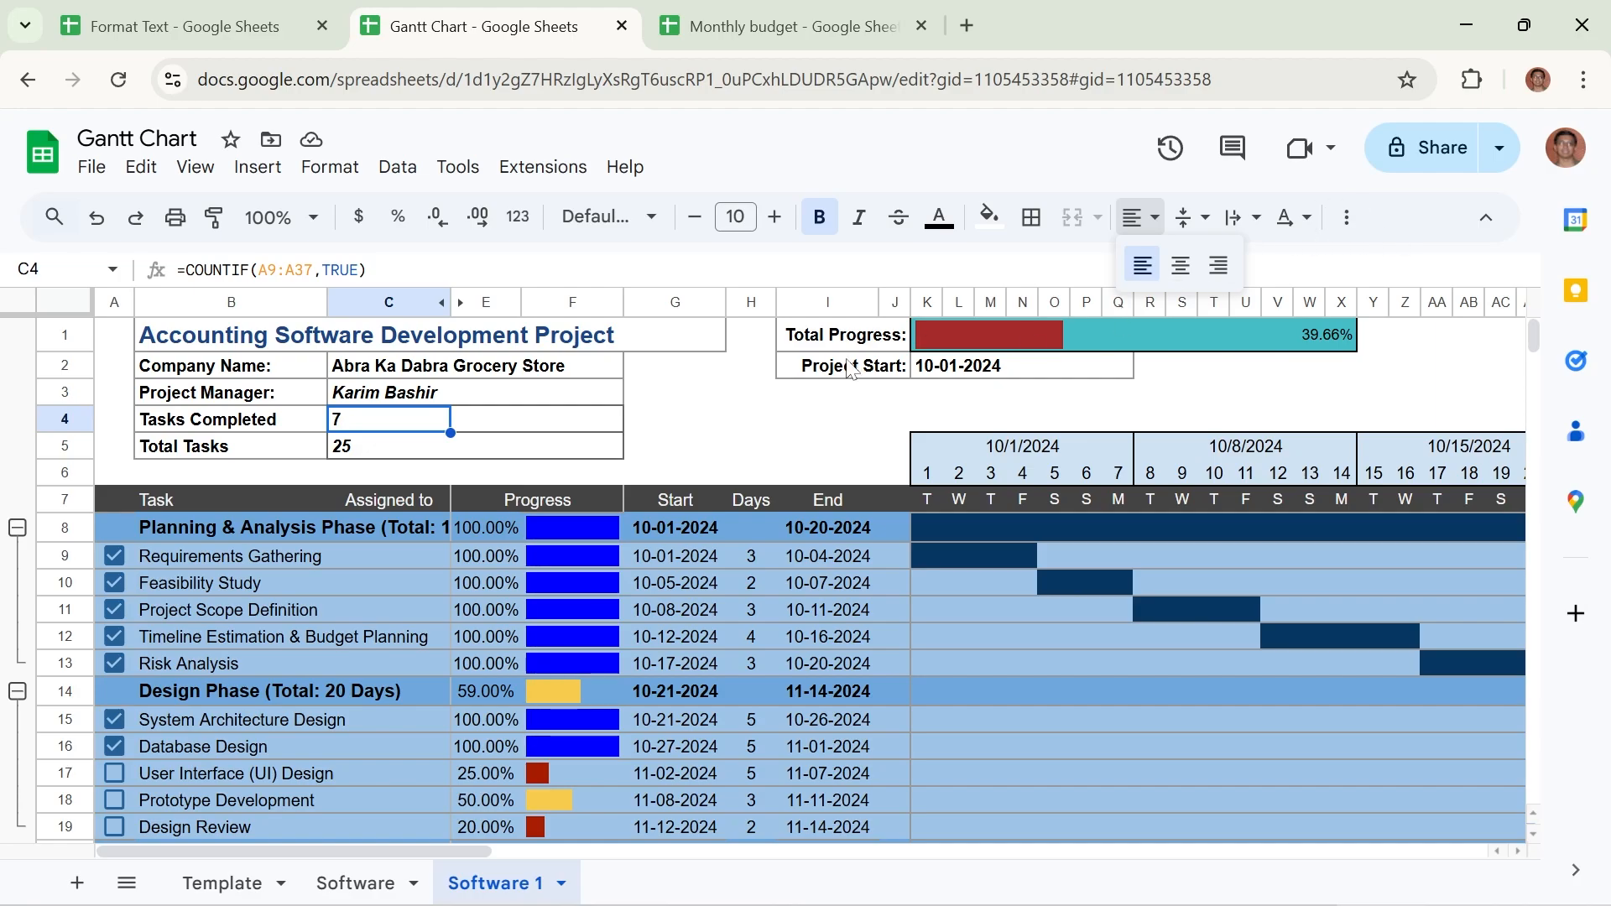
pyautogui.click(940, 369)
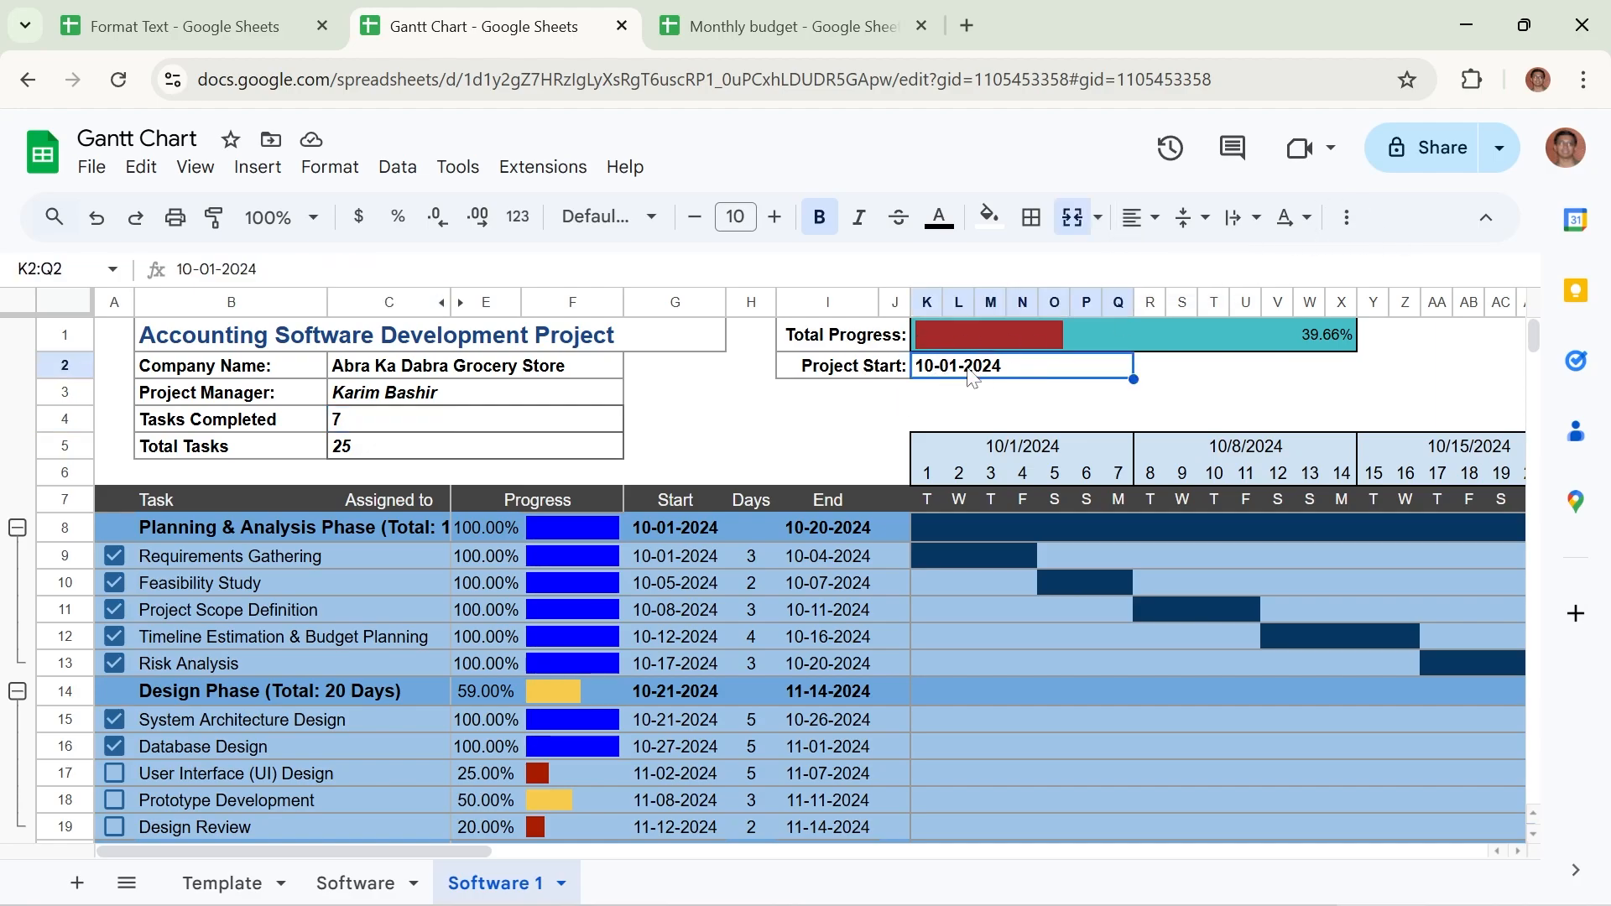
pyautogui.click(881, 370)
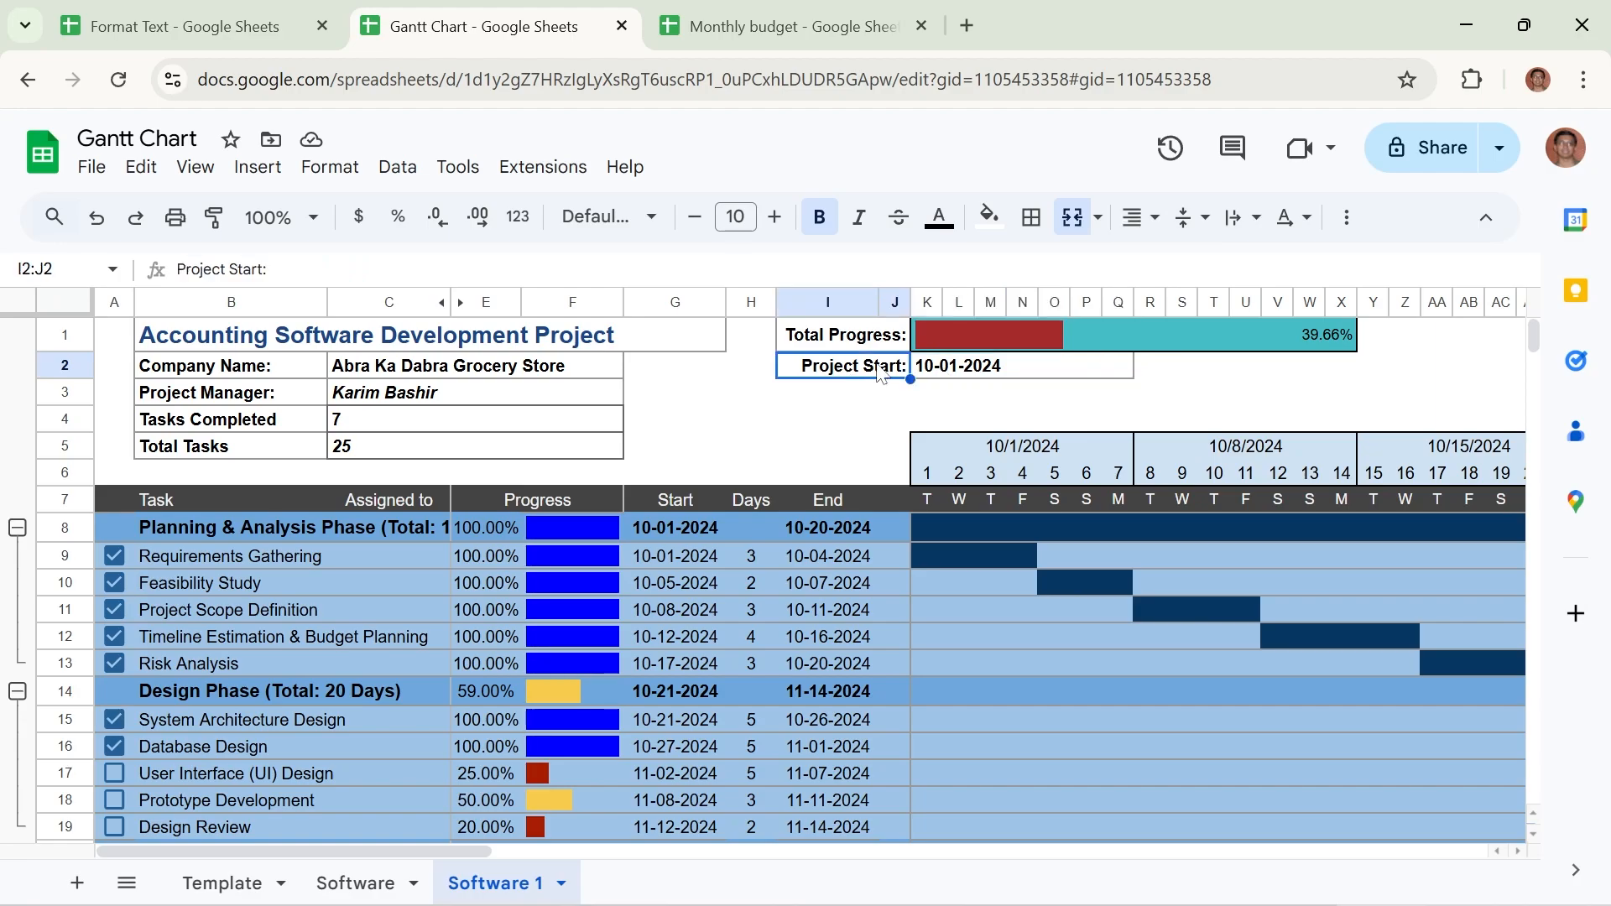
pyautogui.click(1156, 220)
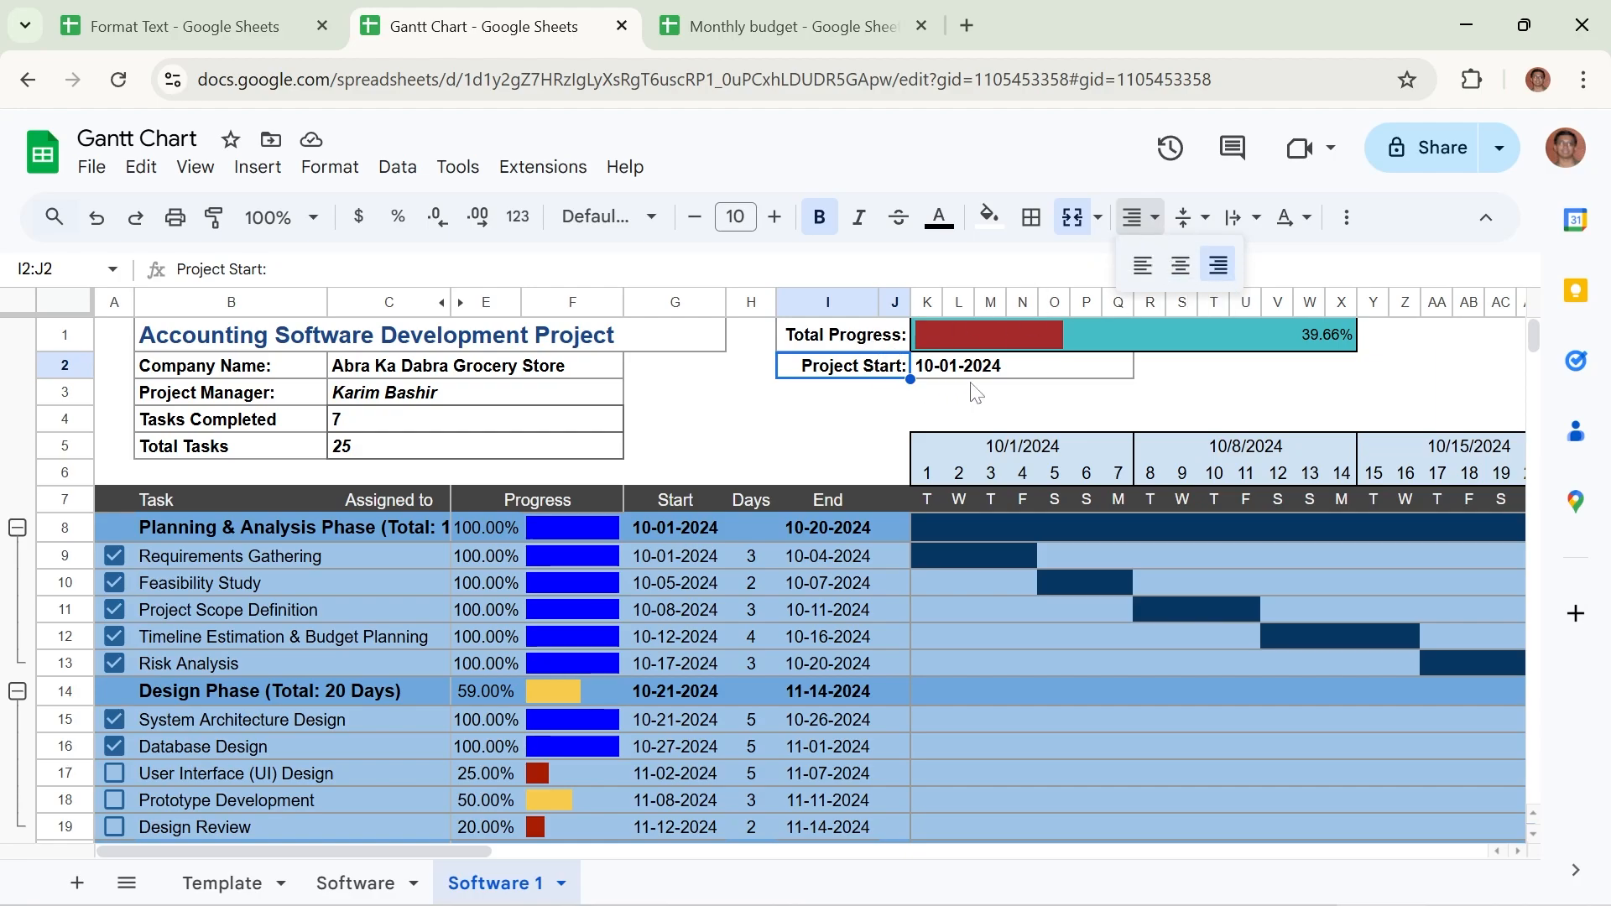
pyautogui.click(993, 377)
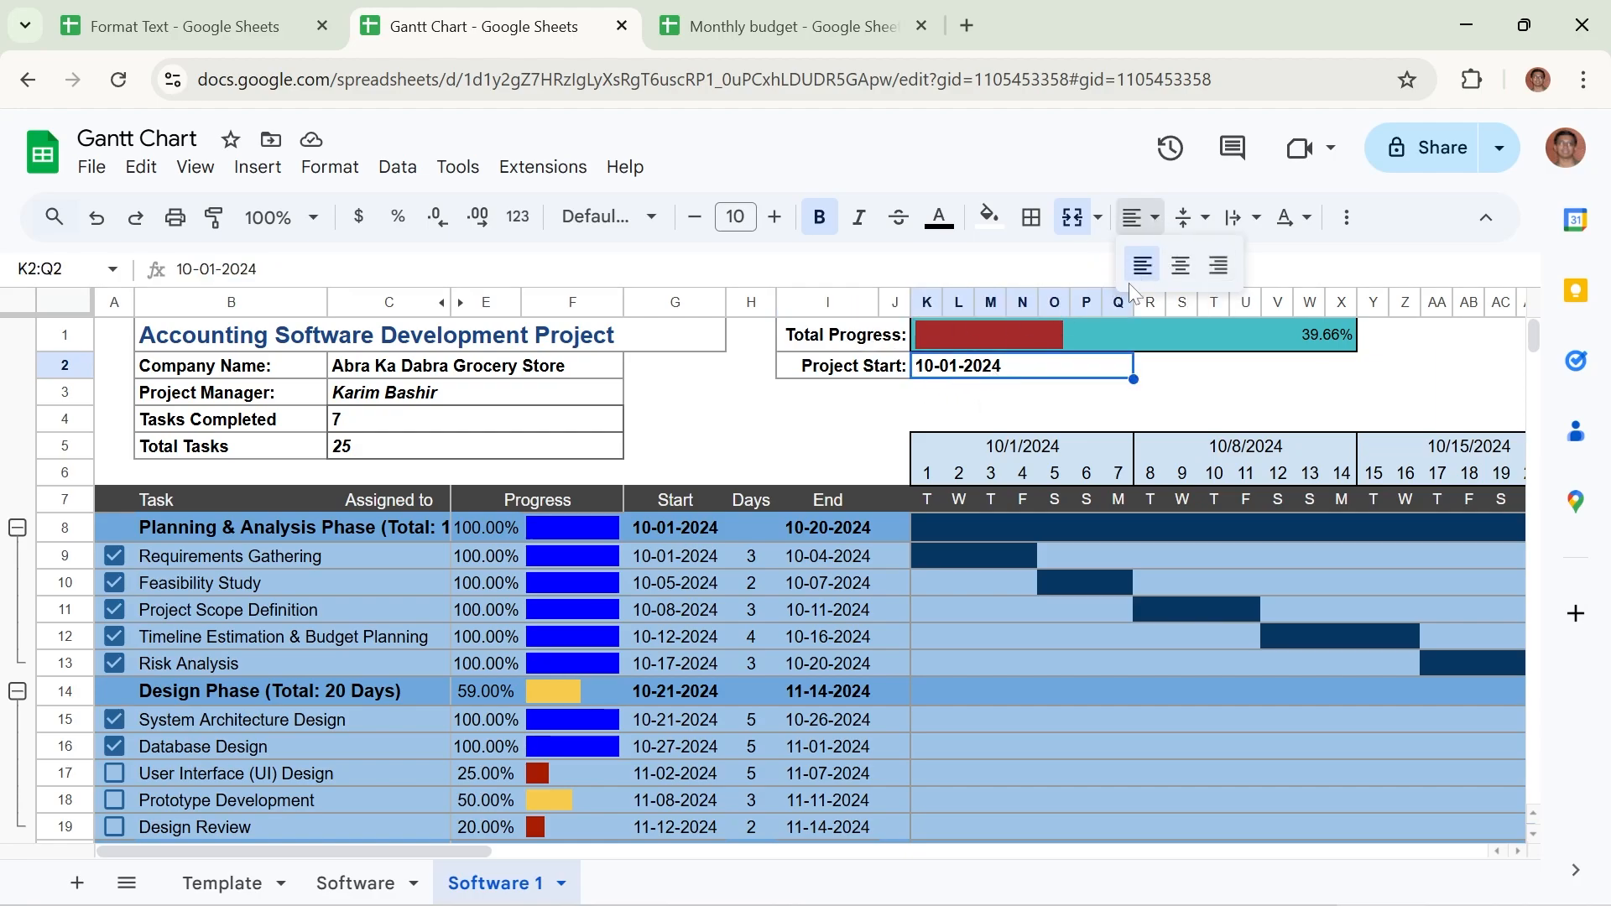
# Check the horizontal alignment of the Total Progress label and percentage and of the first week's date header in K5:Q5.
pyautogui.click(866, 335)
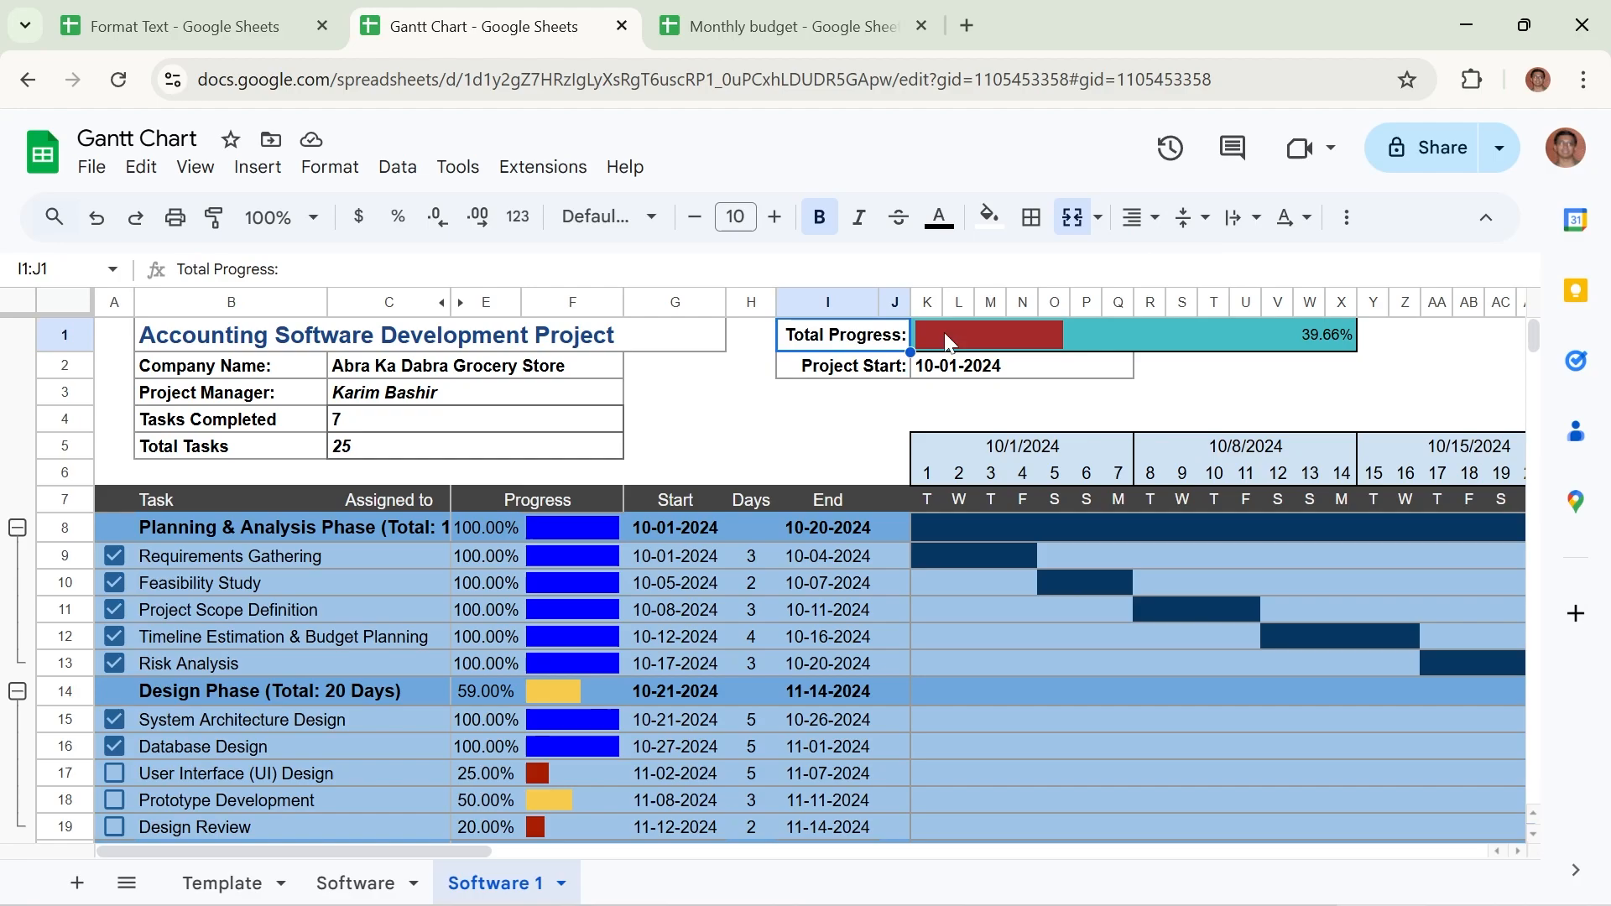
pyautogui.click(1343, 342)
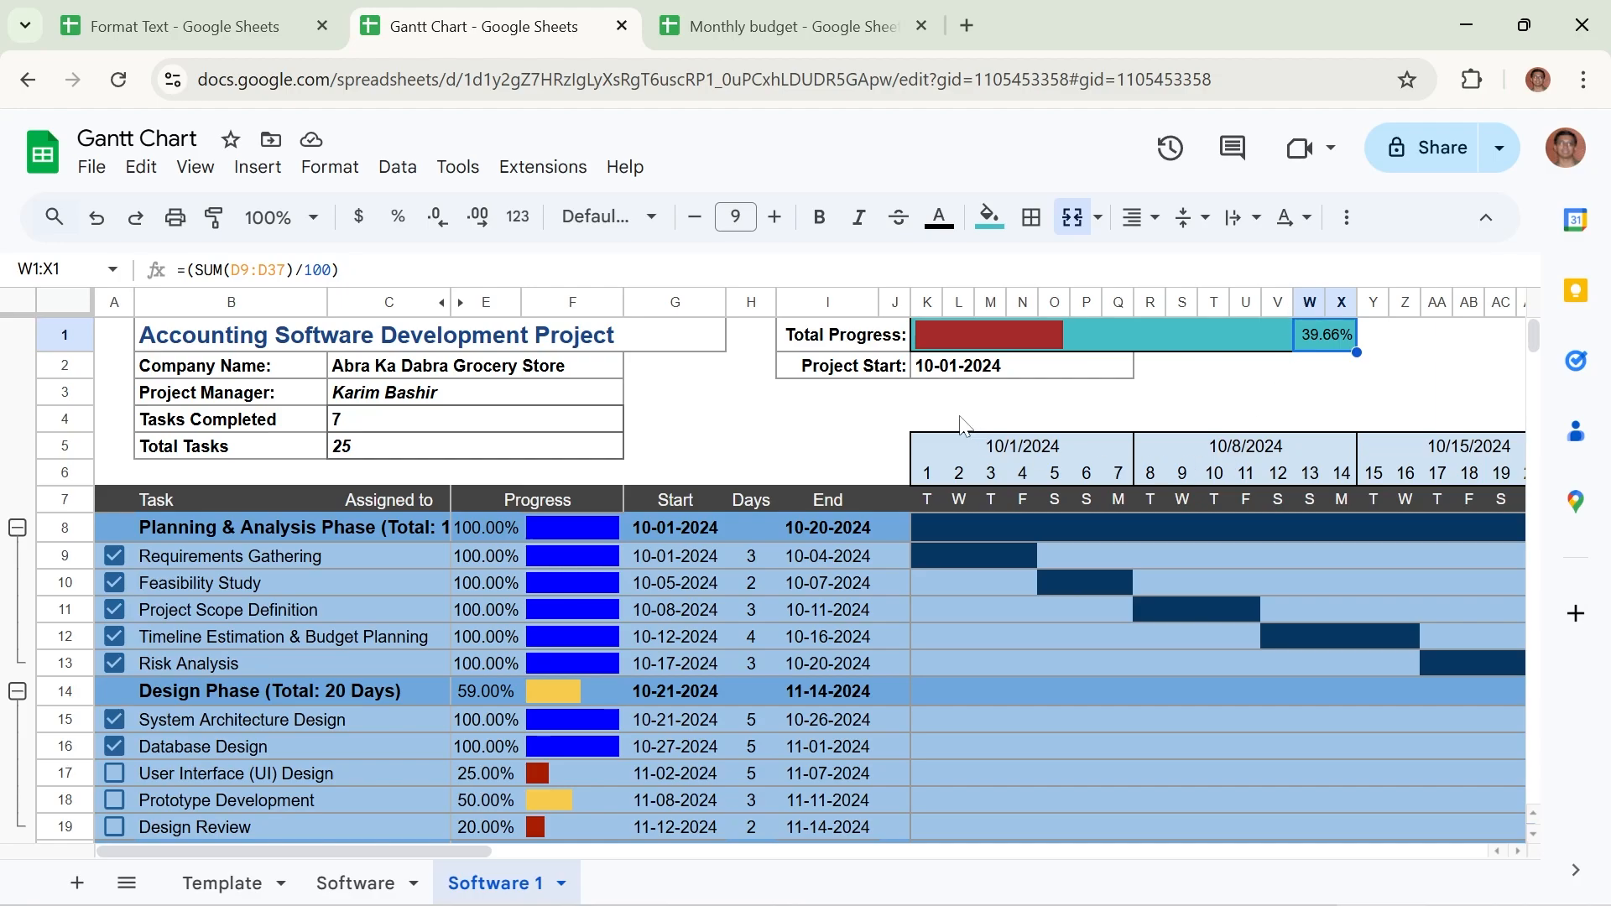
pyautogui.click(1016, 444)
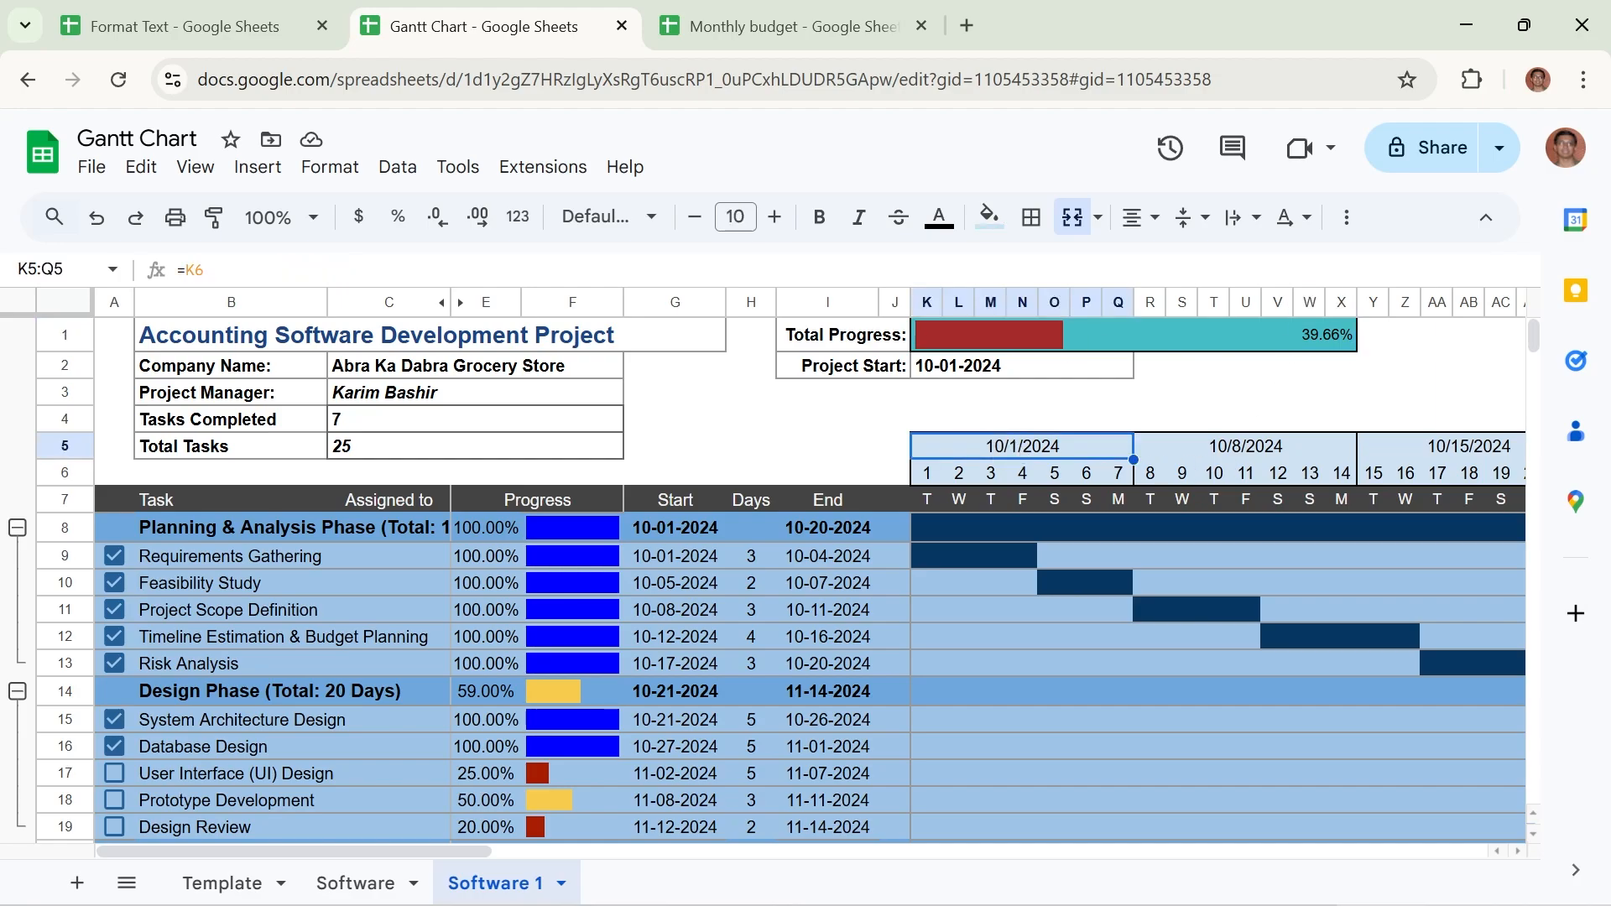
pyautogui.click(1140, 217)
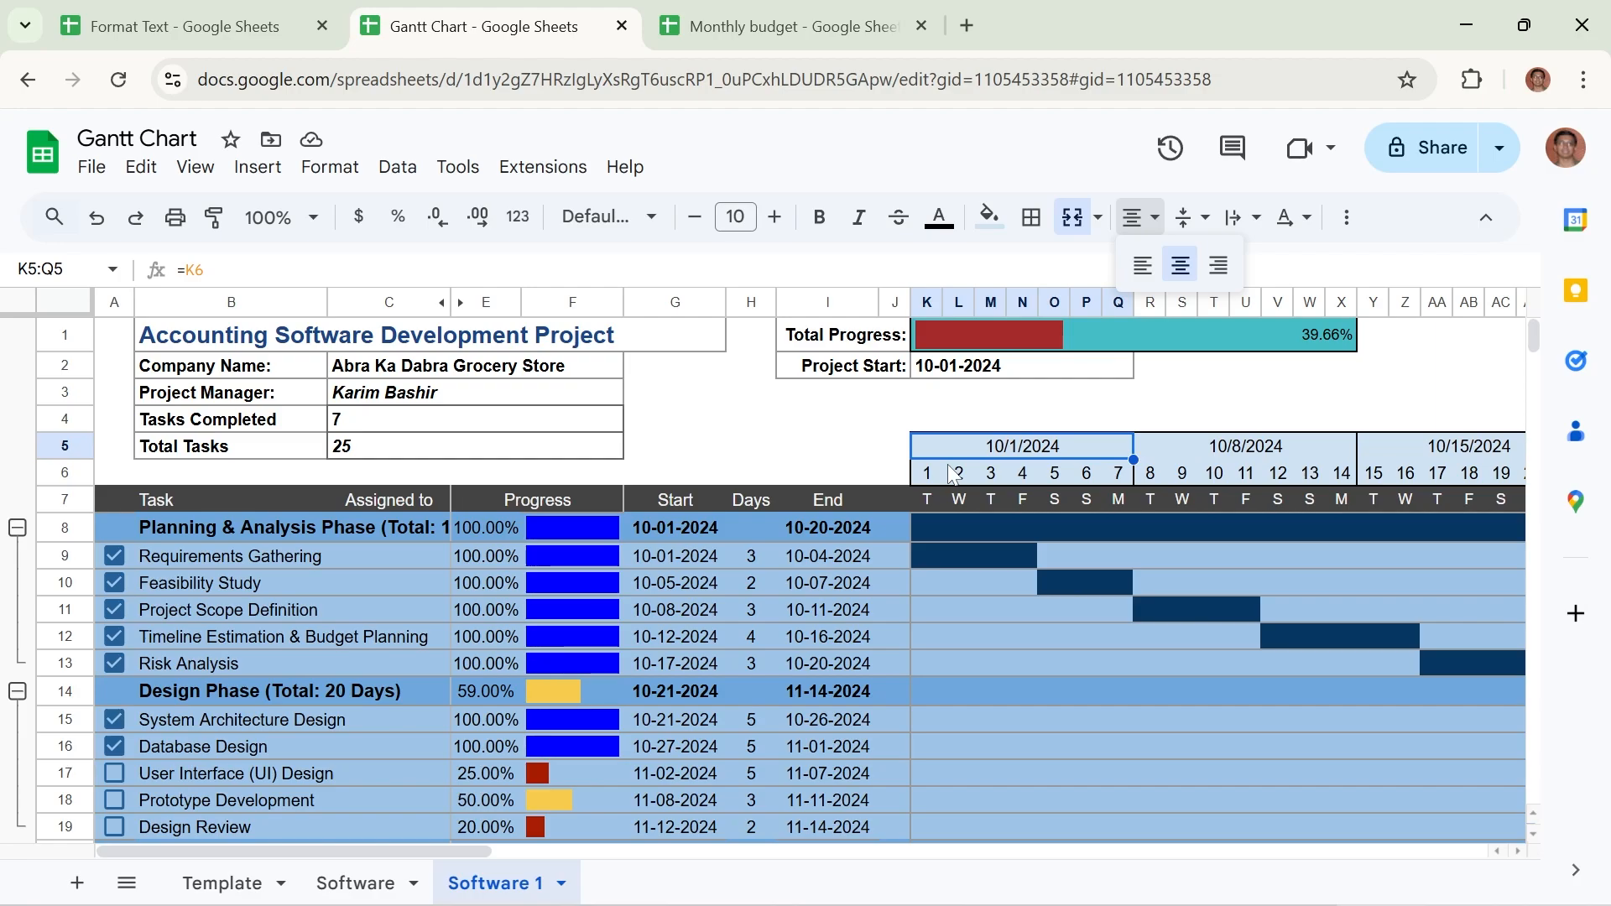
pyautogui.press('Escape')
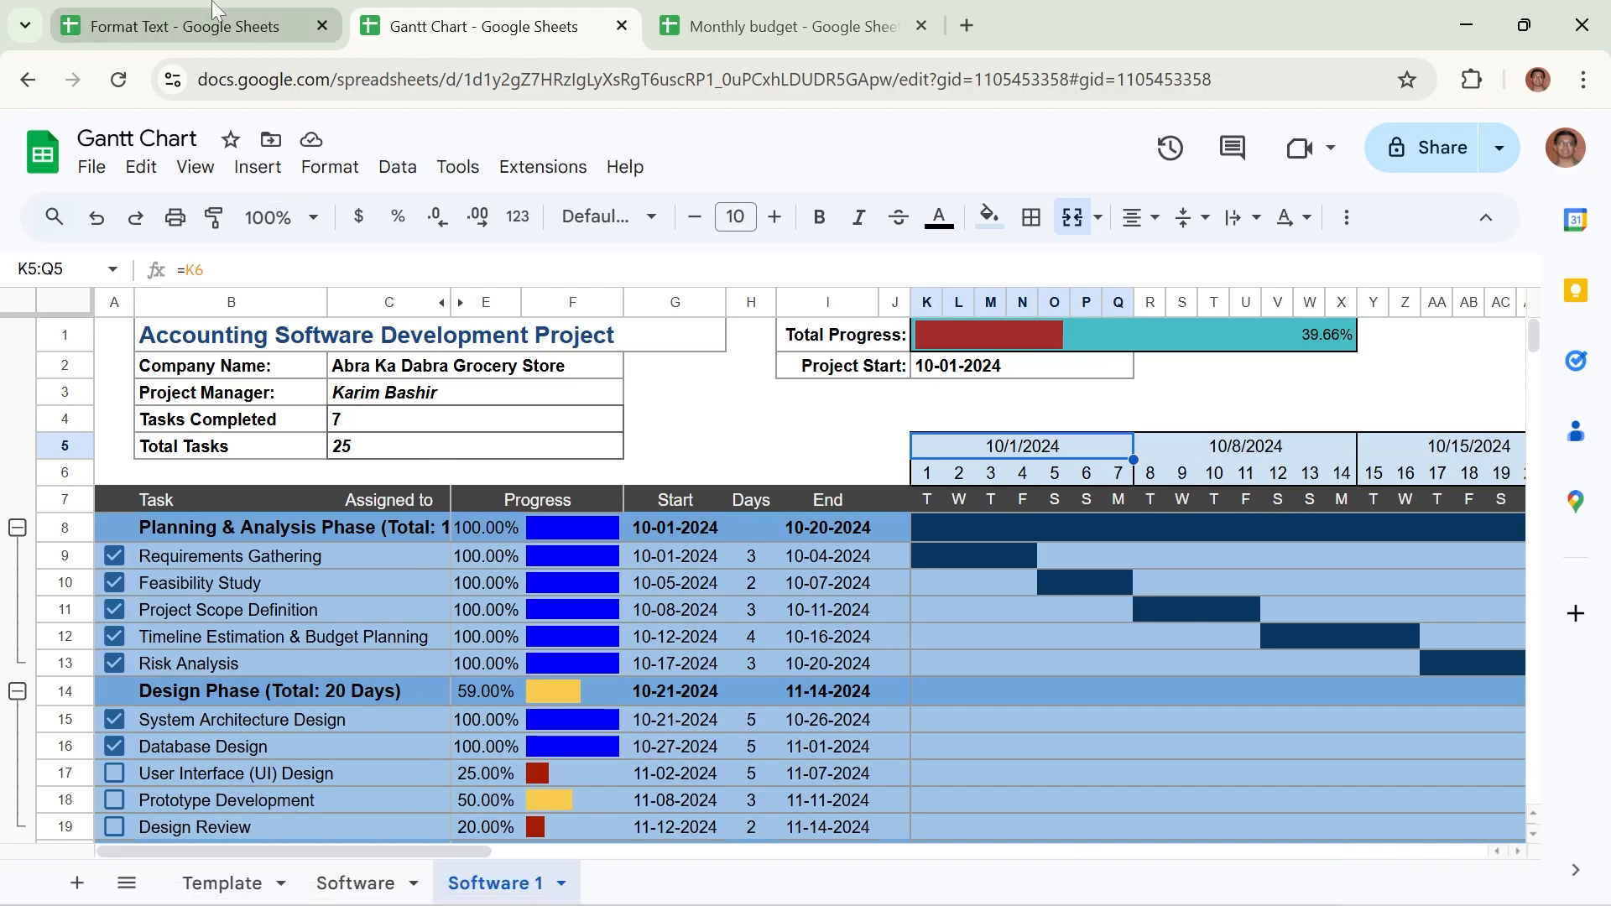
# Switch to the Format Text spreadsheet and review the available top, middle and bottom alignment options.
pyautogui.click(185, 26)
pyautogui.click(330, 185)
pyautogui.moveTo(328, 353)
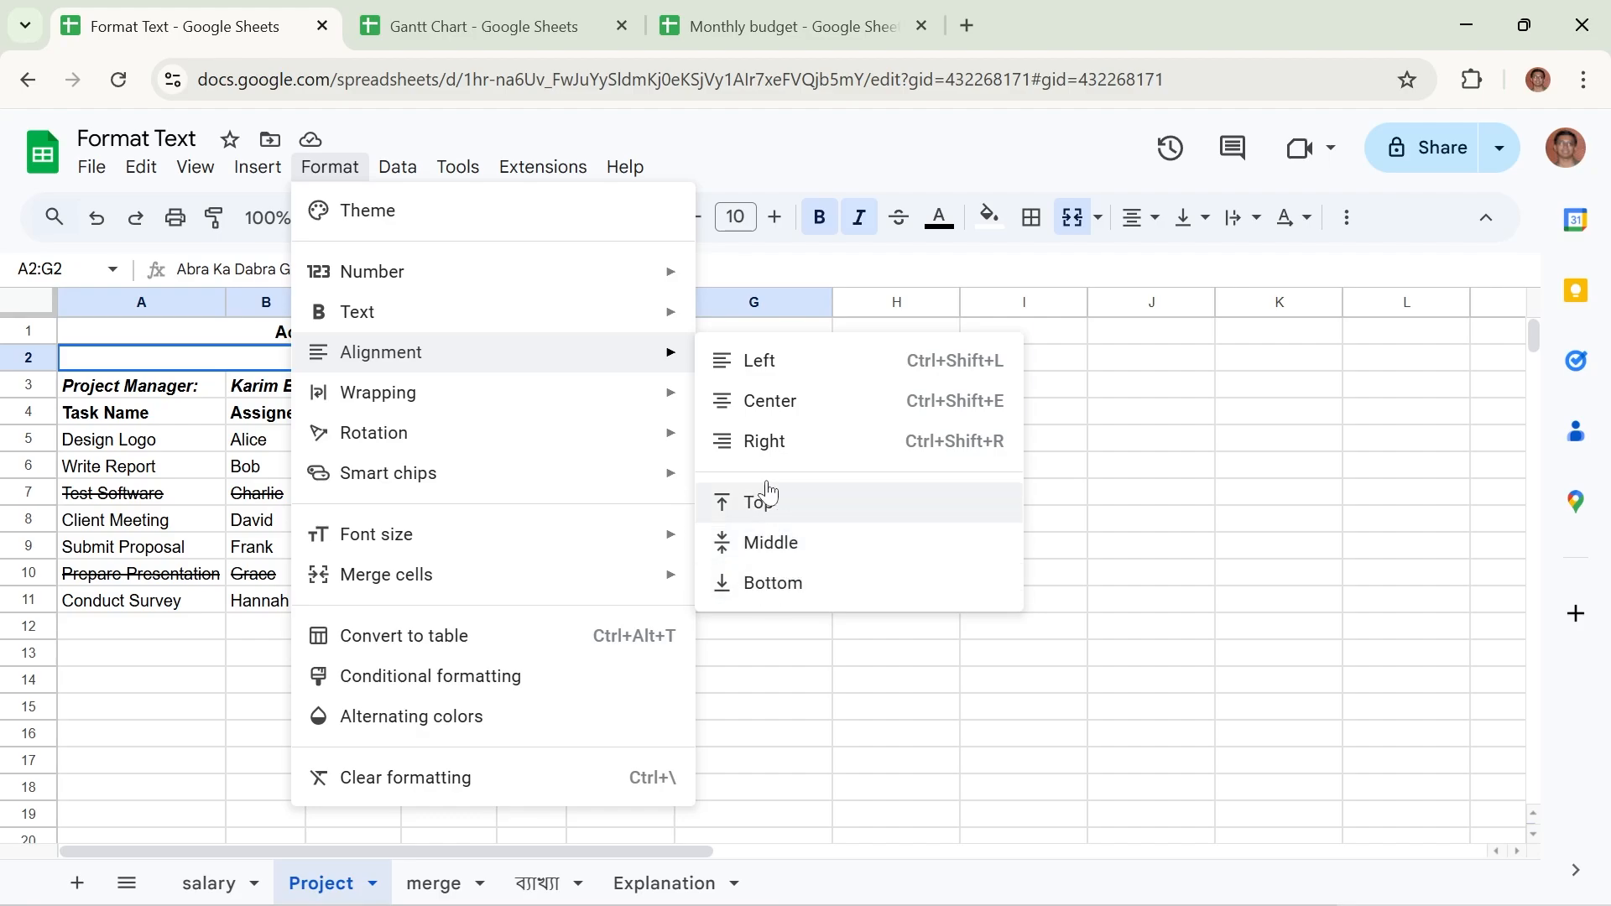
pyautogui.click(1259, 495)
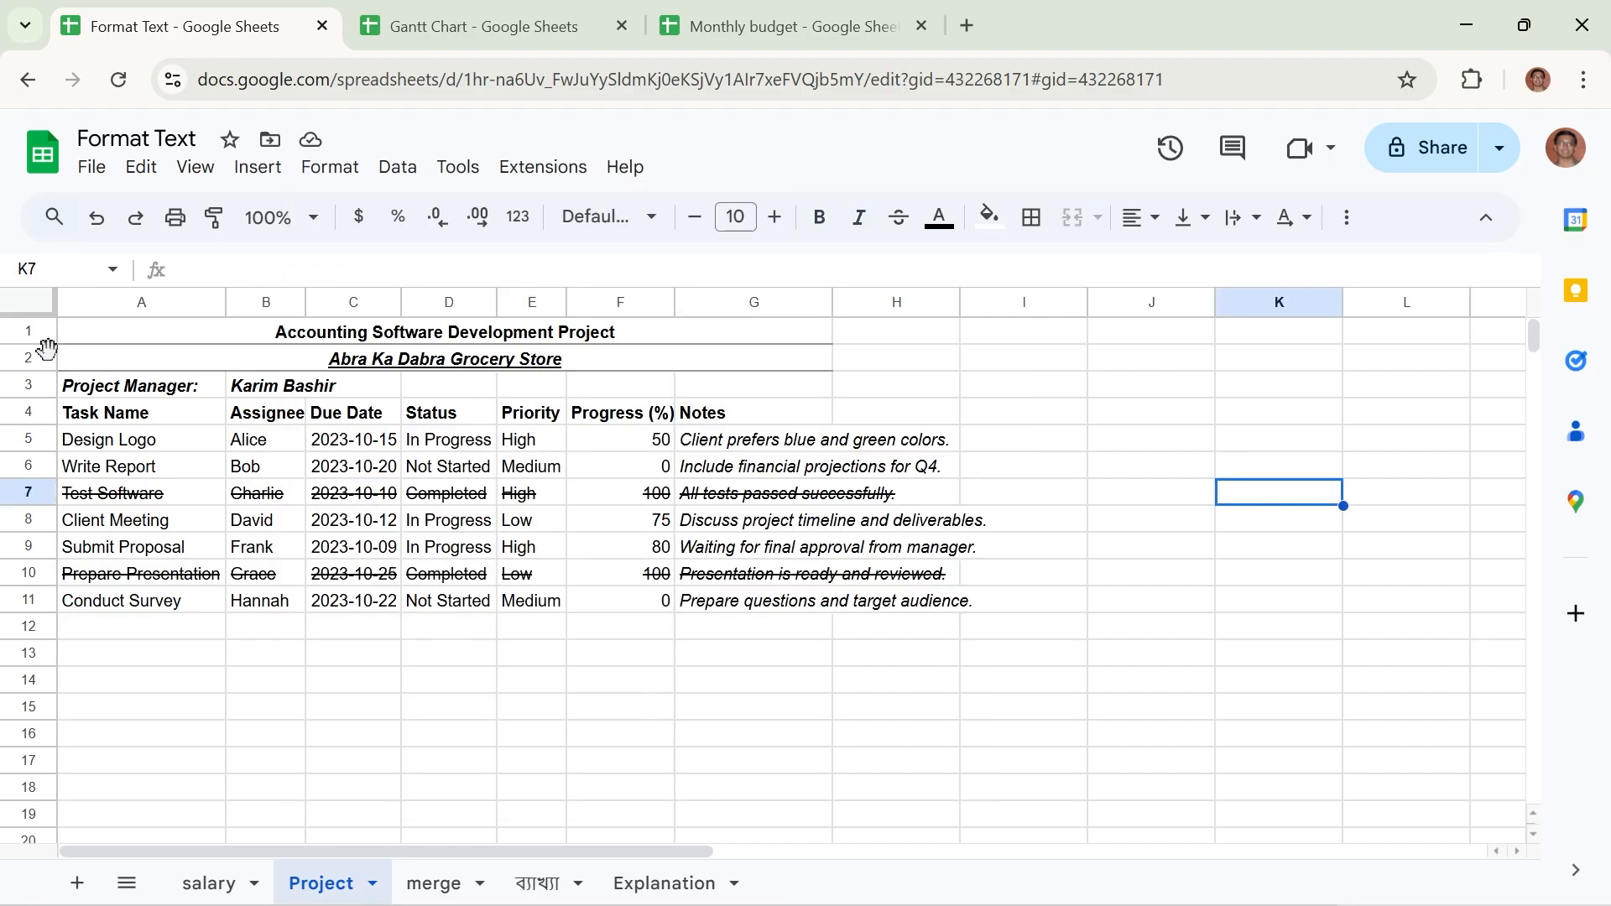
# Make row 1 of the Project sheet taller and vertically align the project title in A1:G1 to the middle.
pyautogui.moveTo(29, 344); pyautogui.dragTo(12, 370)
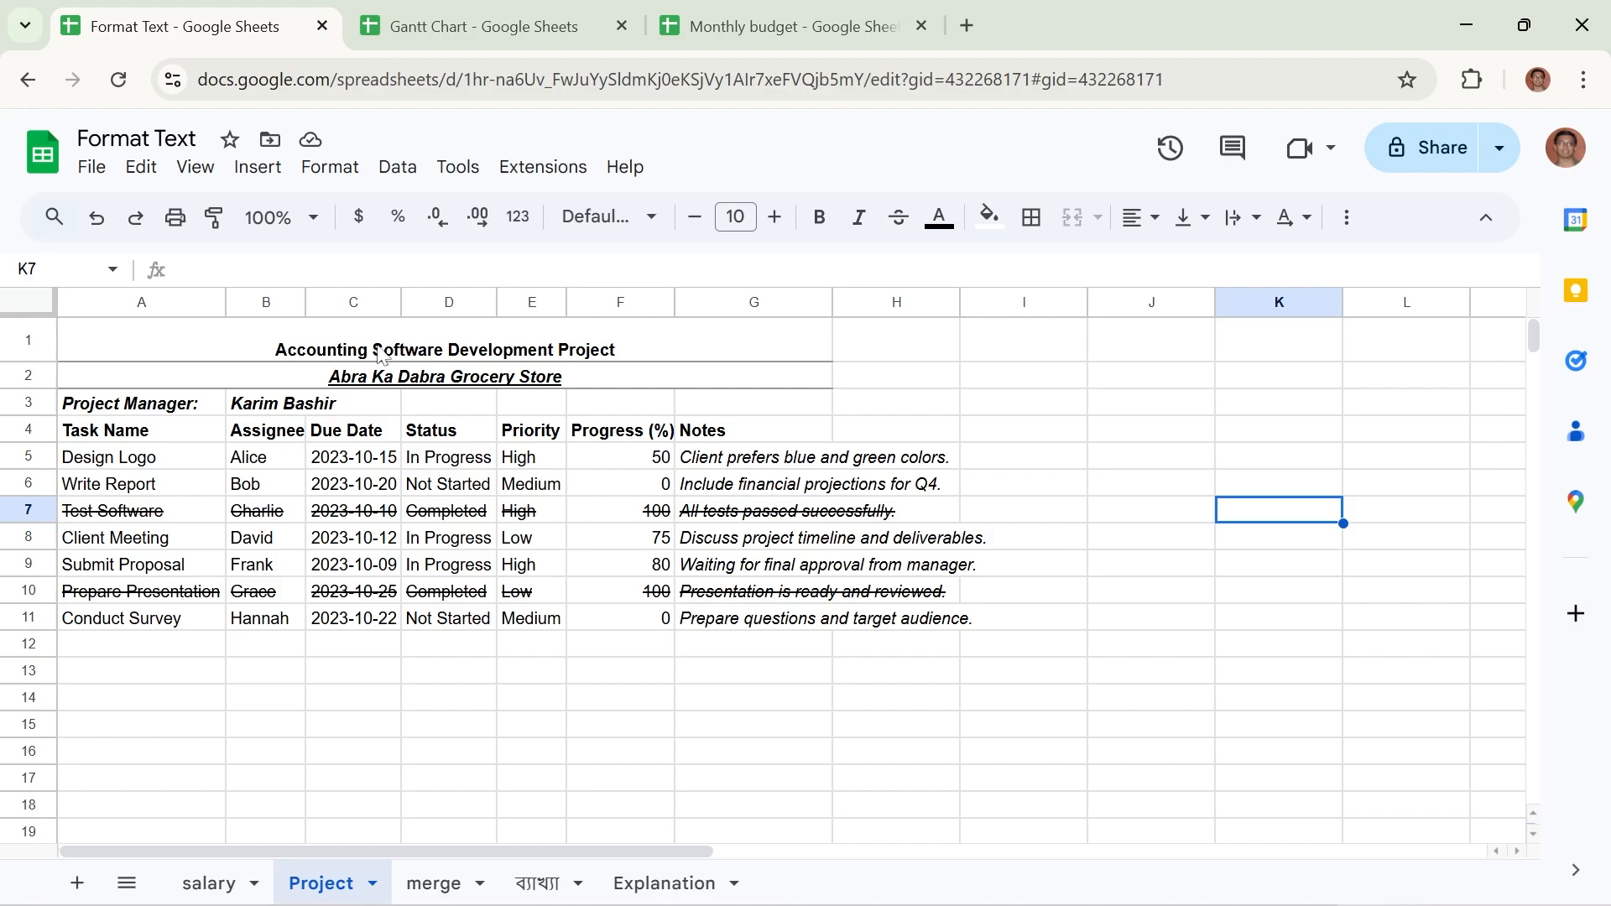
pyautogui.click(525, 355)
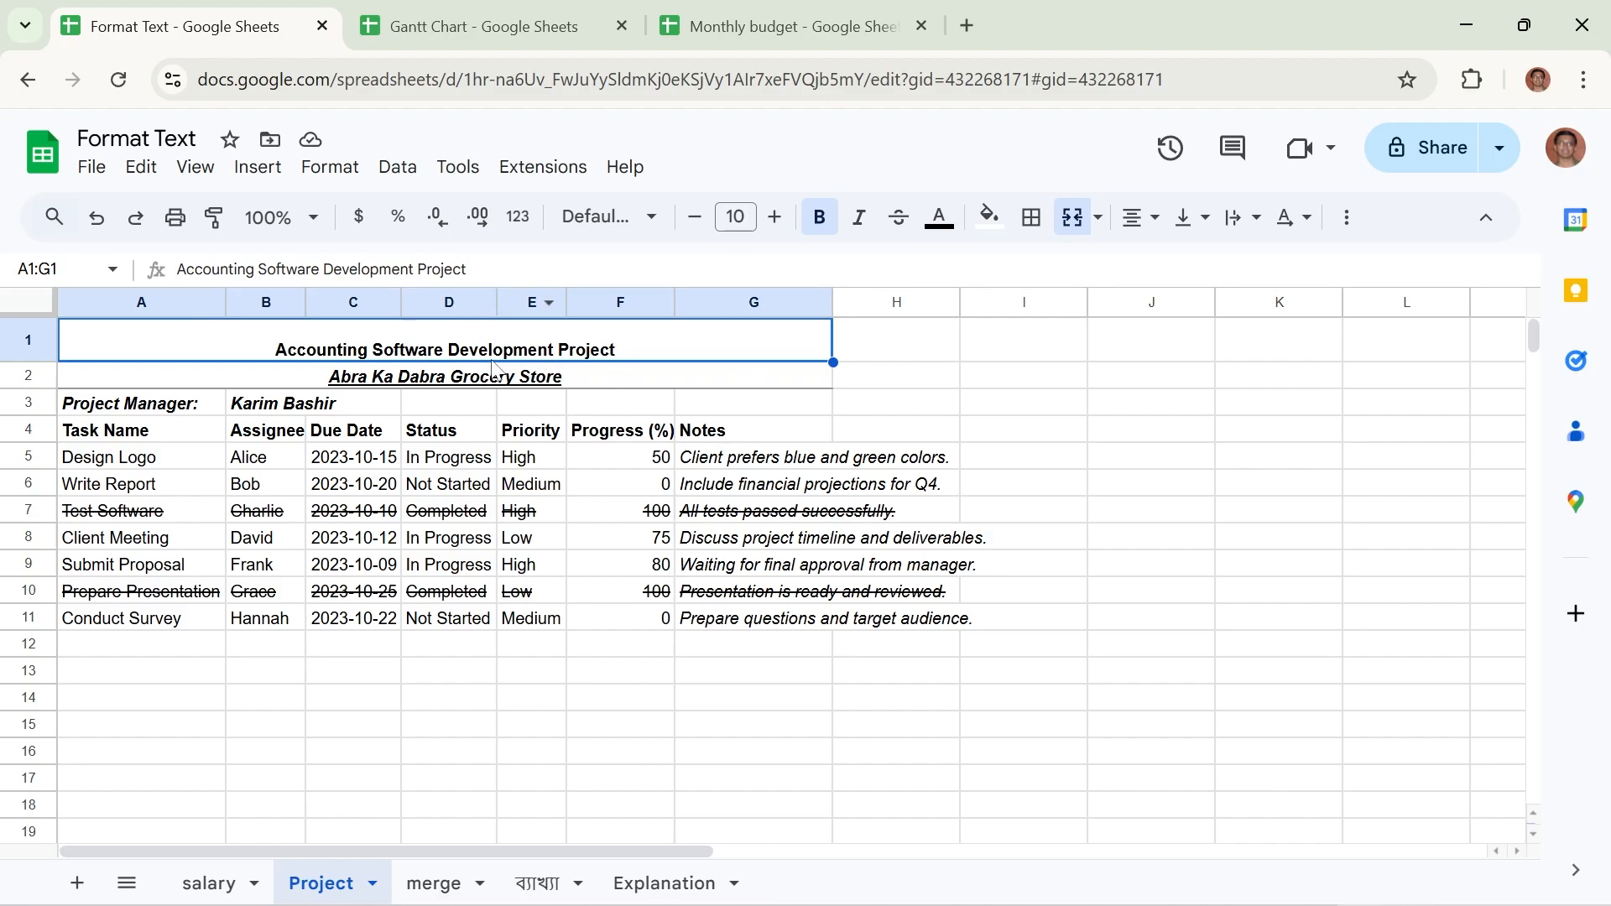
pyautogui.click(1205, 219)
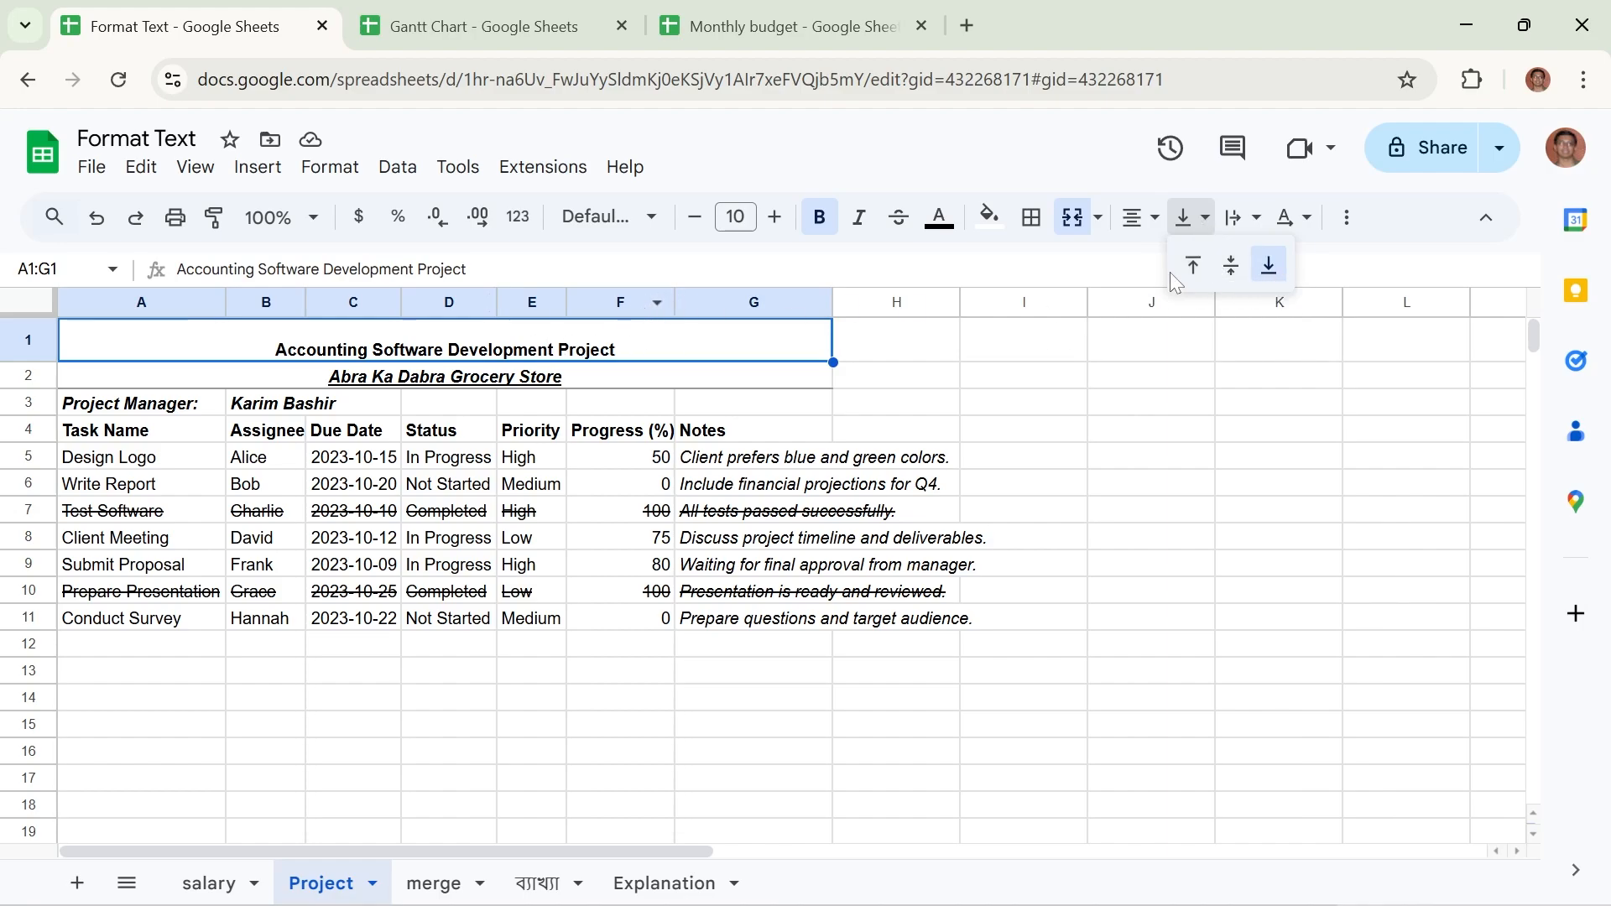
pyautogui.click(1231, 267)
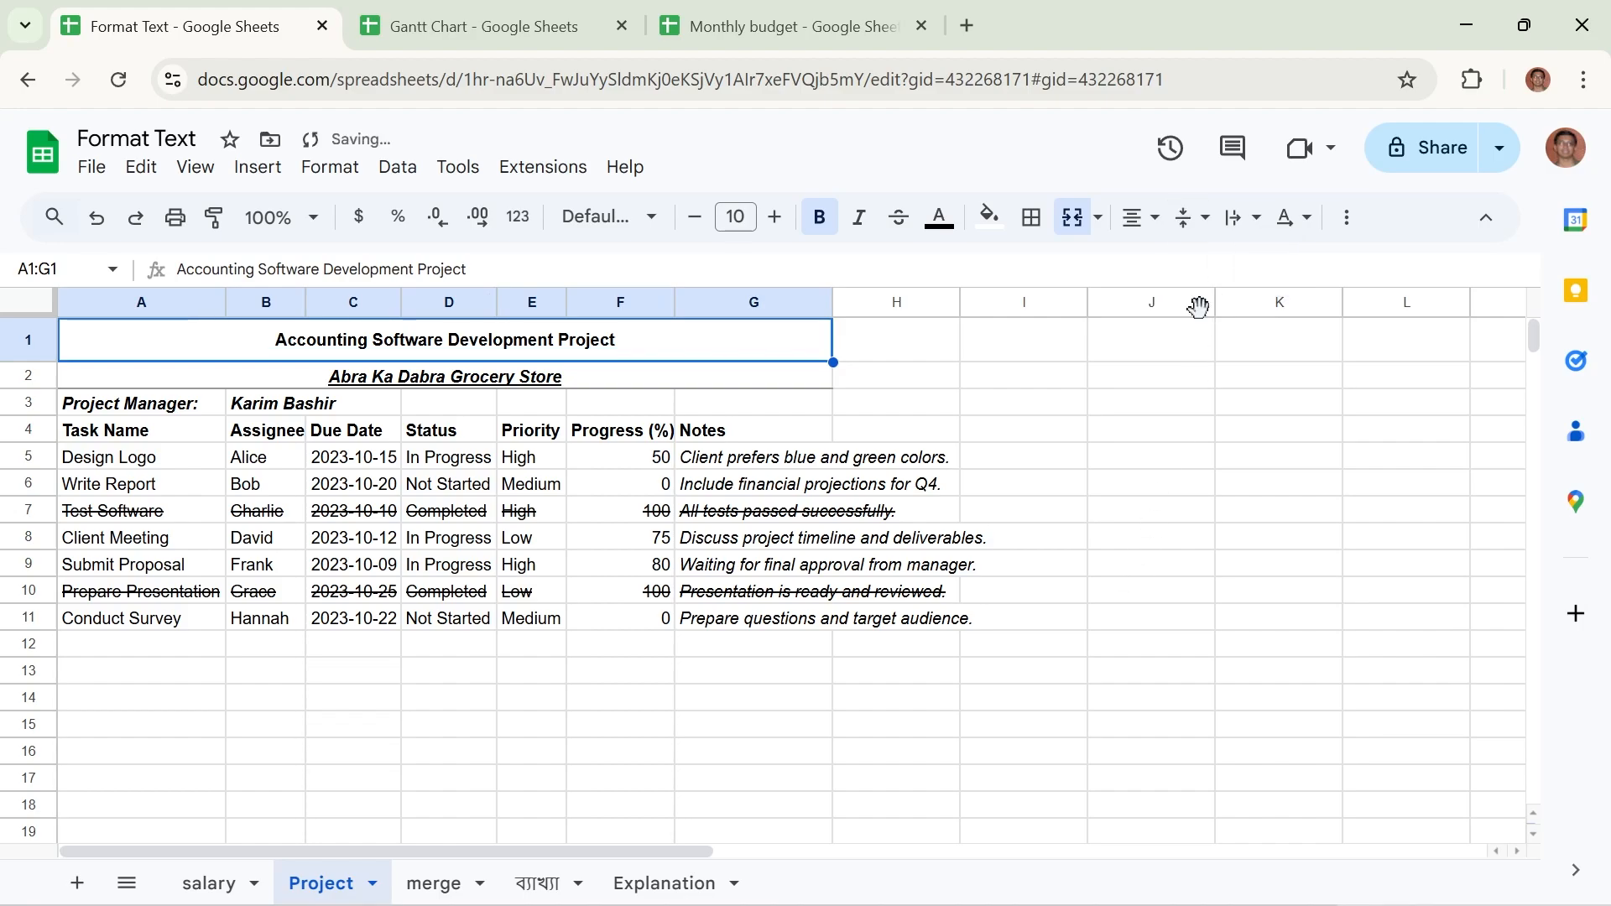
# Vertically align the project title in A1:G1 to the top, and return it to the middle.
pyautogui.click(1246, 218)
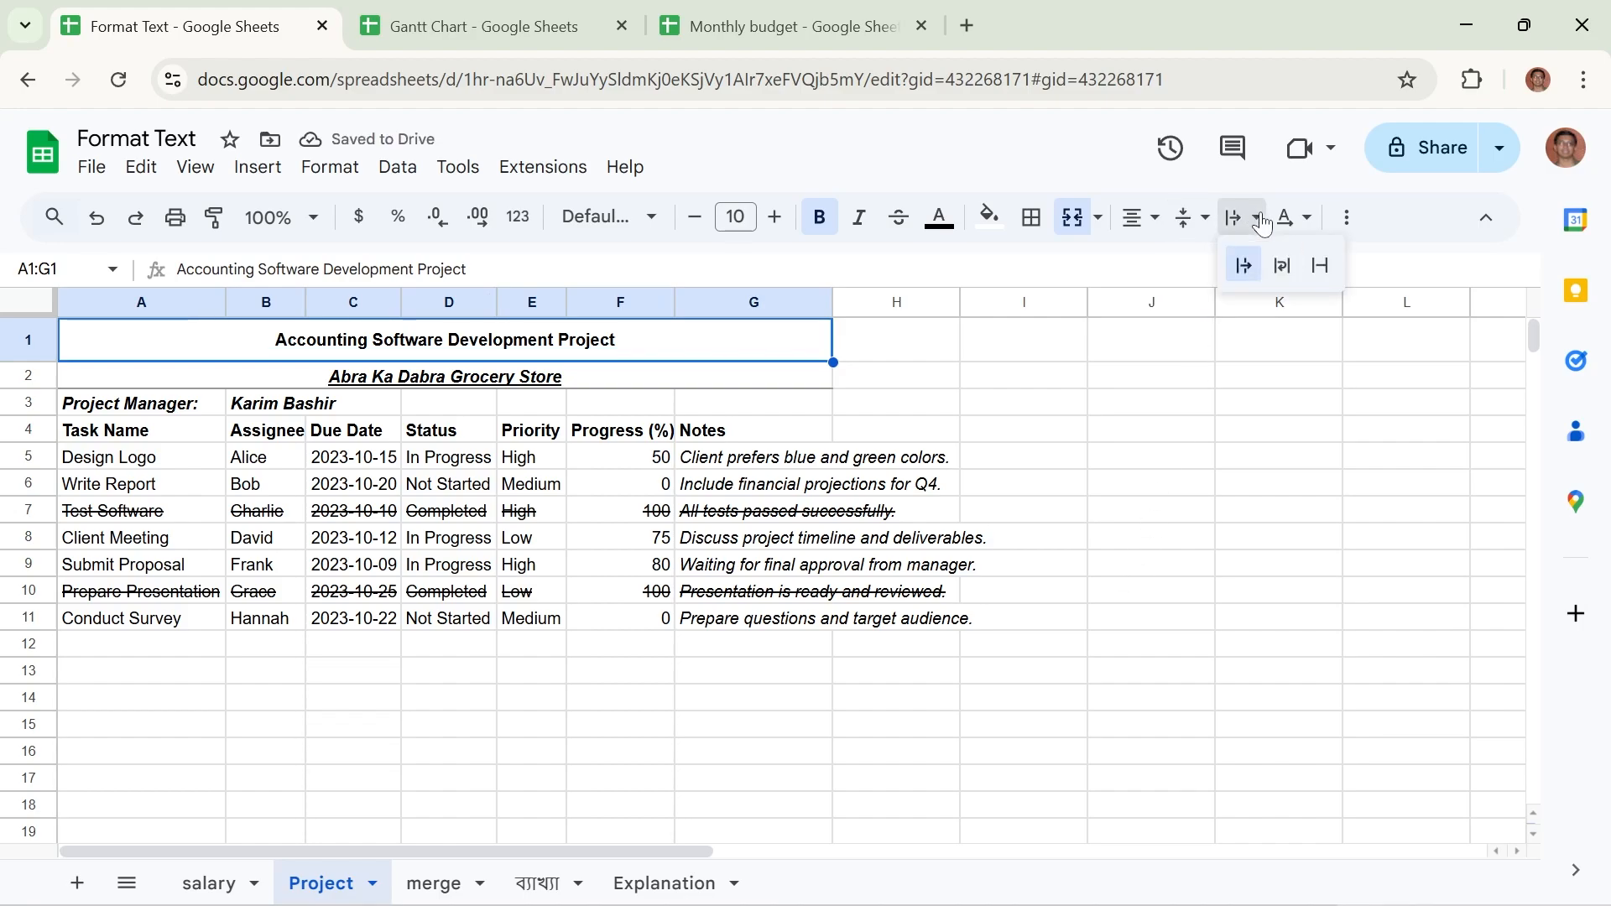
pyautogui.click(1190, 218)
pyautogui.click(1194, 267)
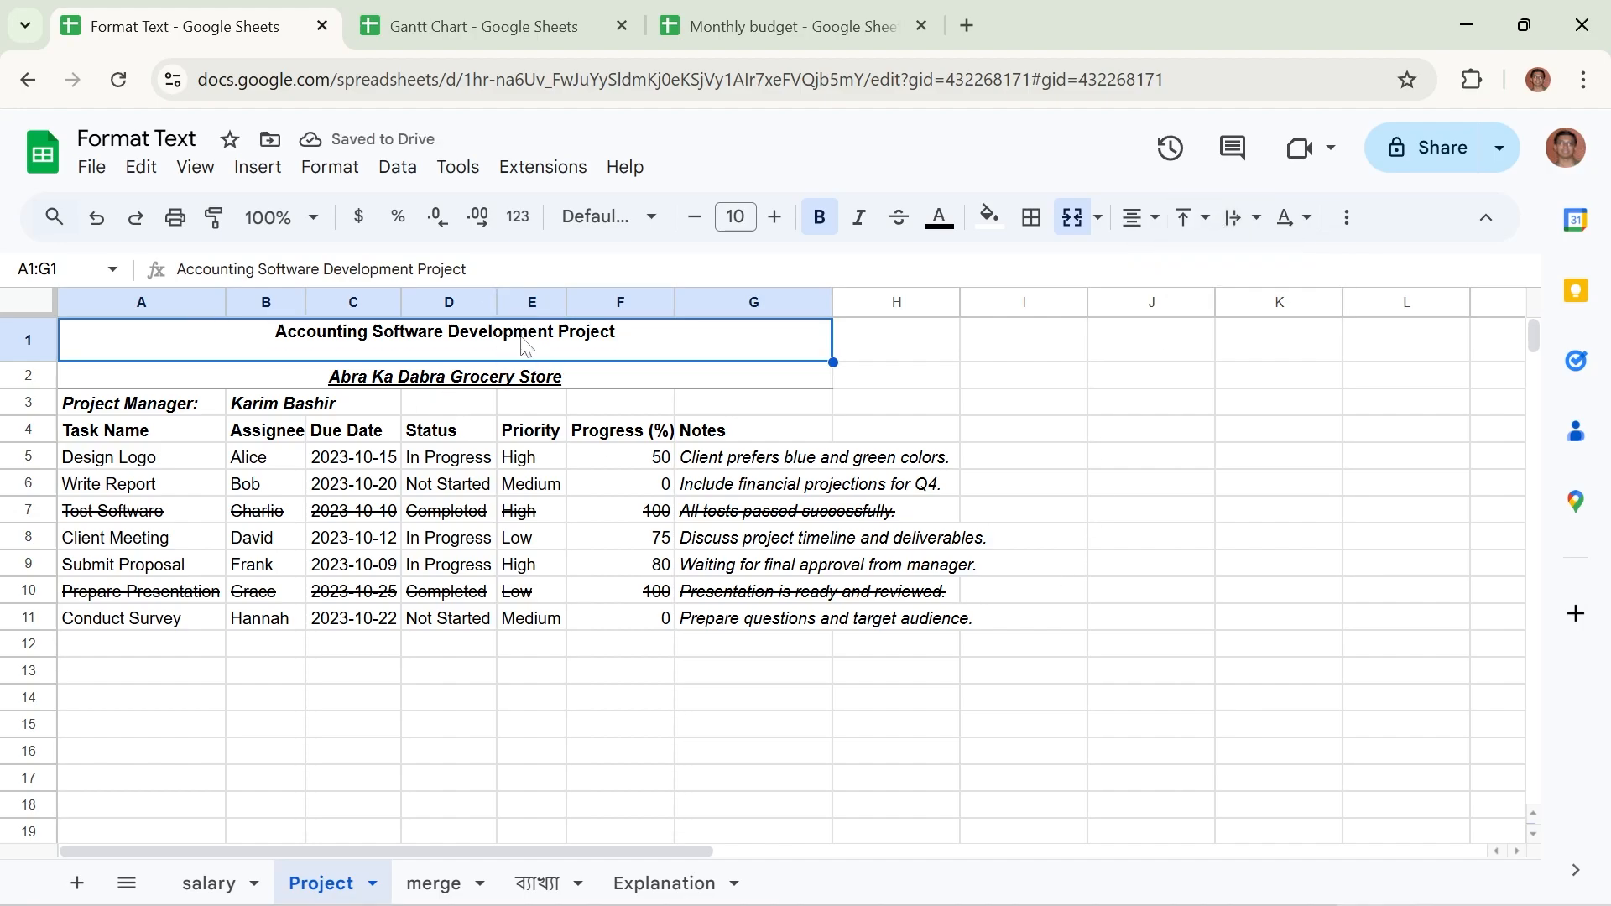
pyautogui.click(1190, 217)
pyautogui.click(1231, 265)
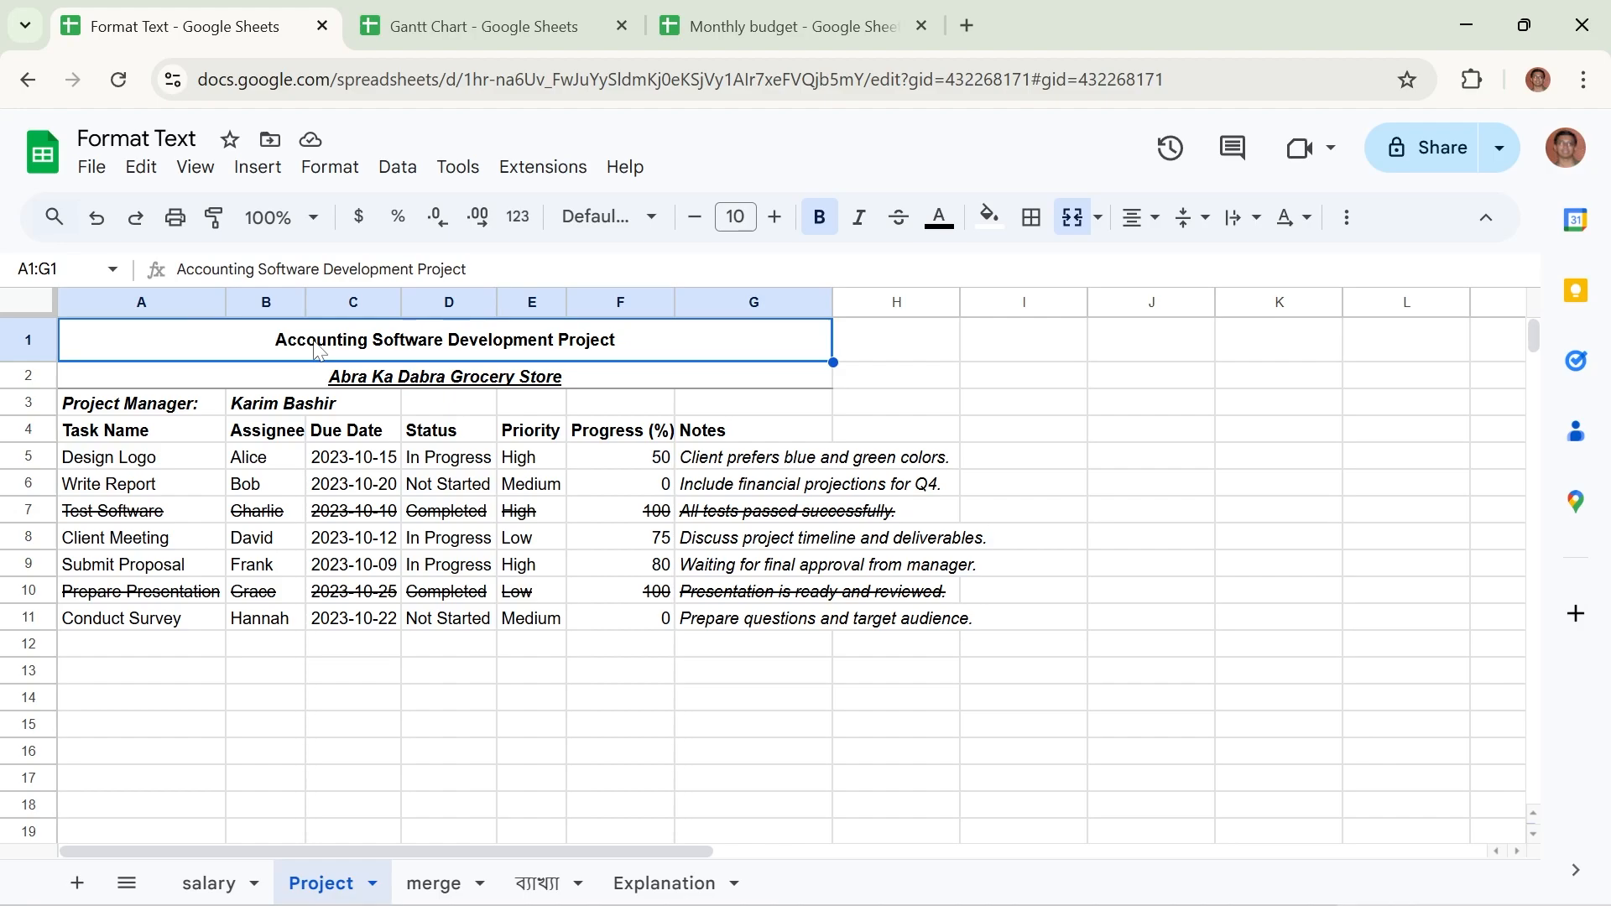
# Reapply middle vertical alignment to the project title, change it to top alignment, and restore middle alignment.
pyautogui.click(330, 166)
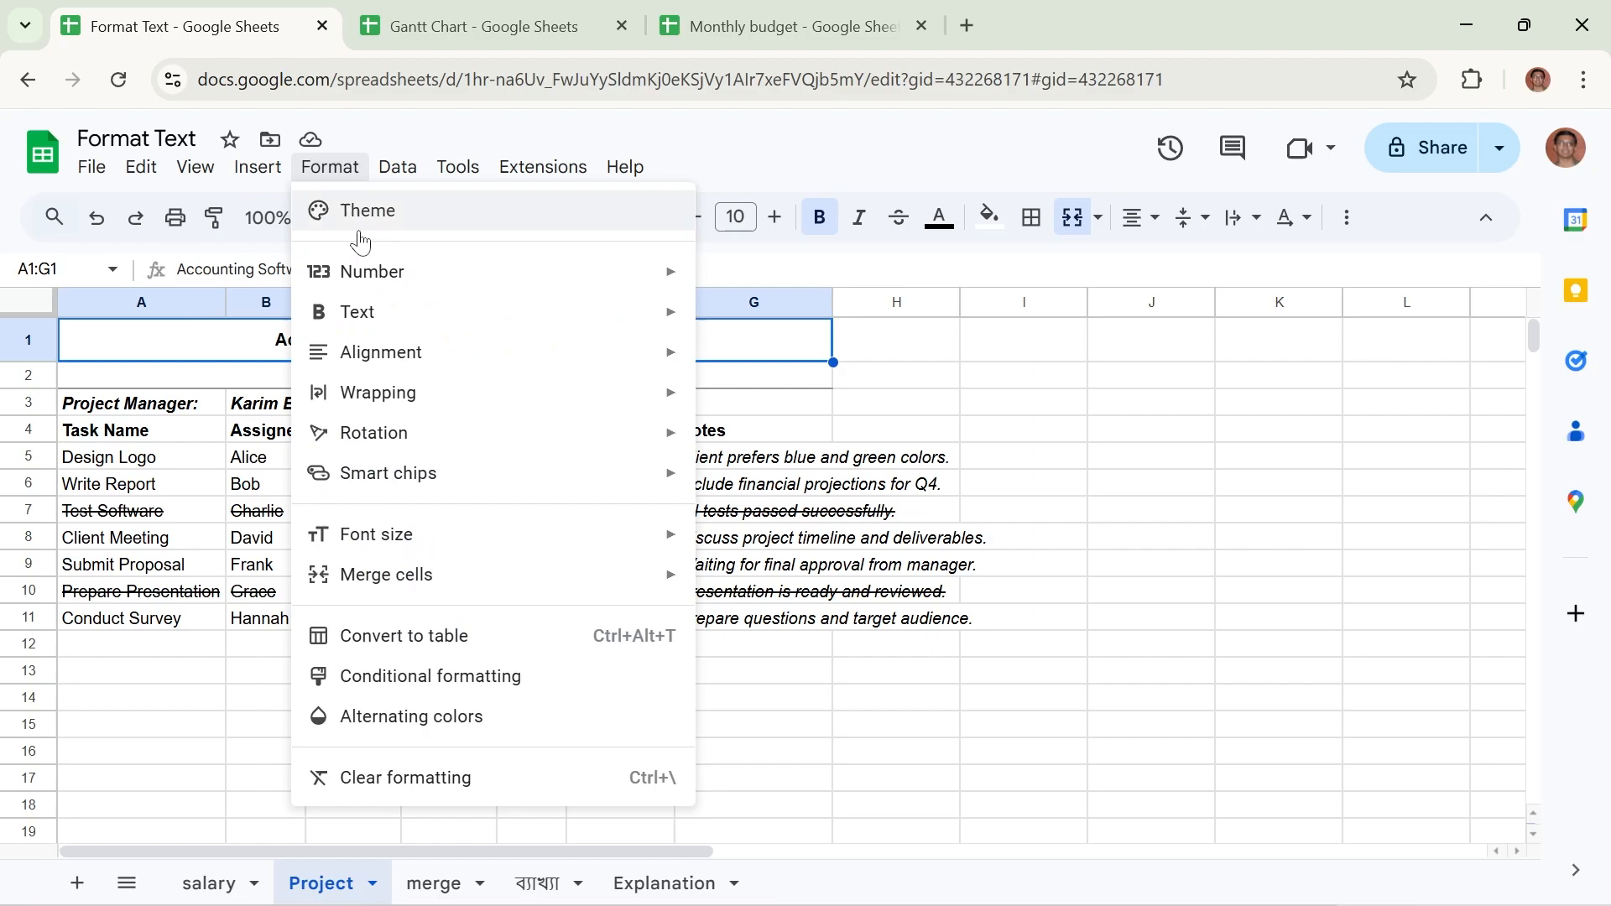
pyautogui.moveTo(410, 367)
pyautogui.click(803, 547)
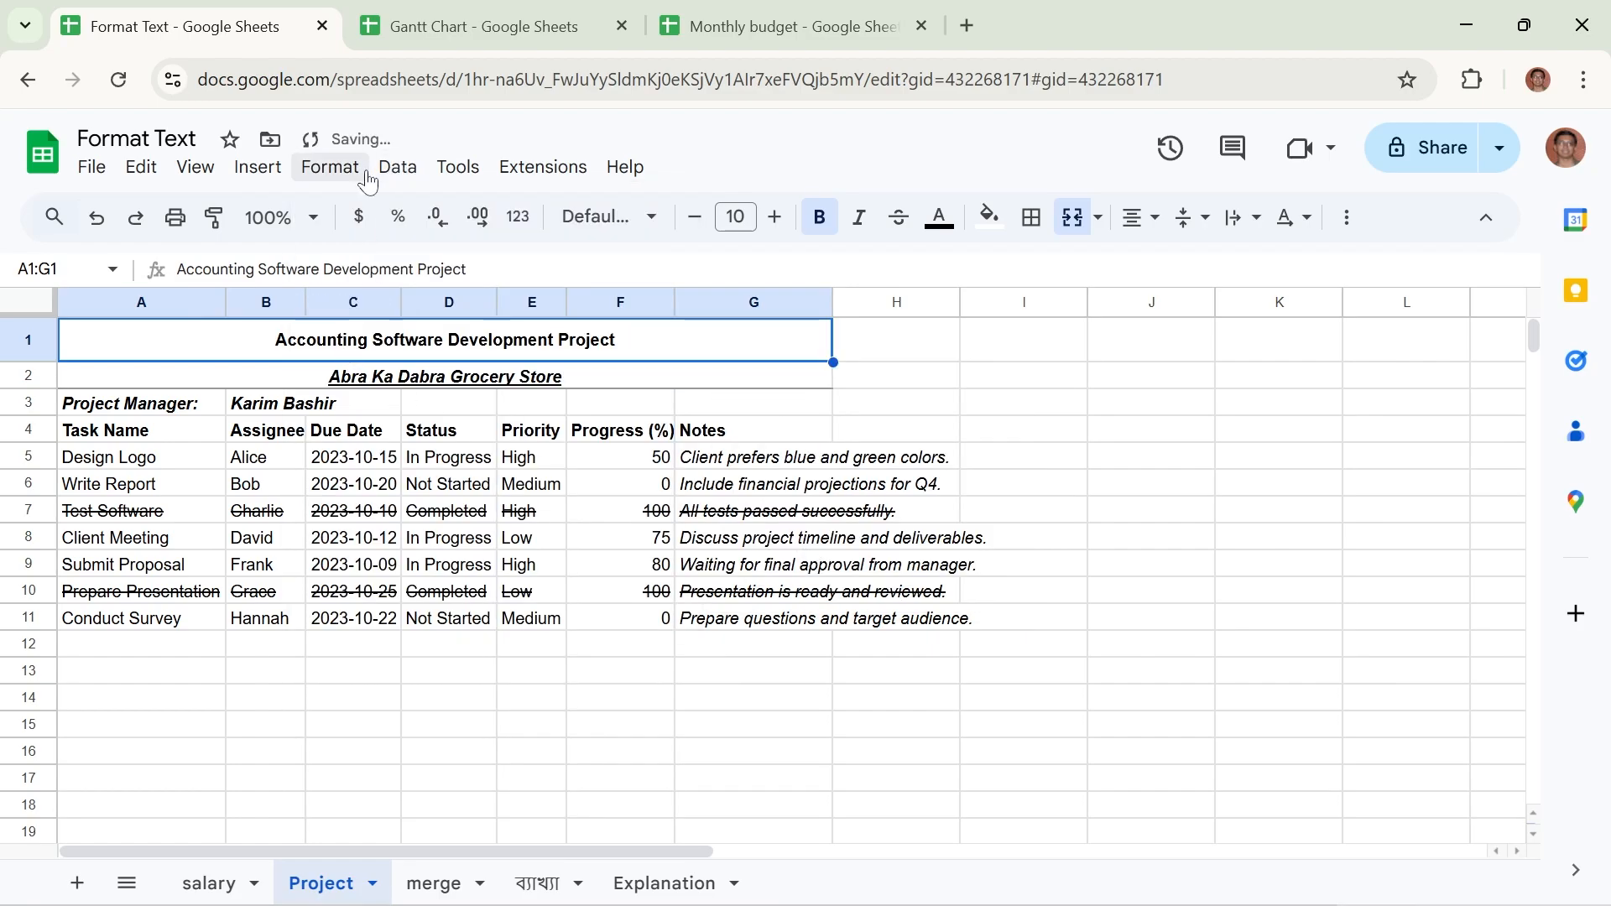
pyautogui.click(332, 172)
pyautogui.moveTo(380, 366)
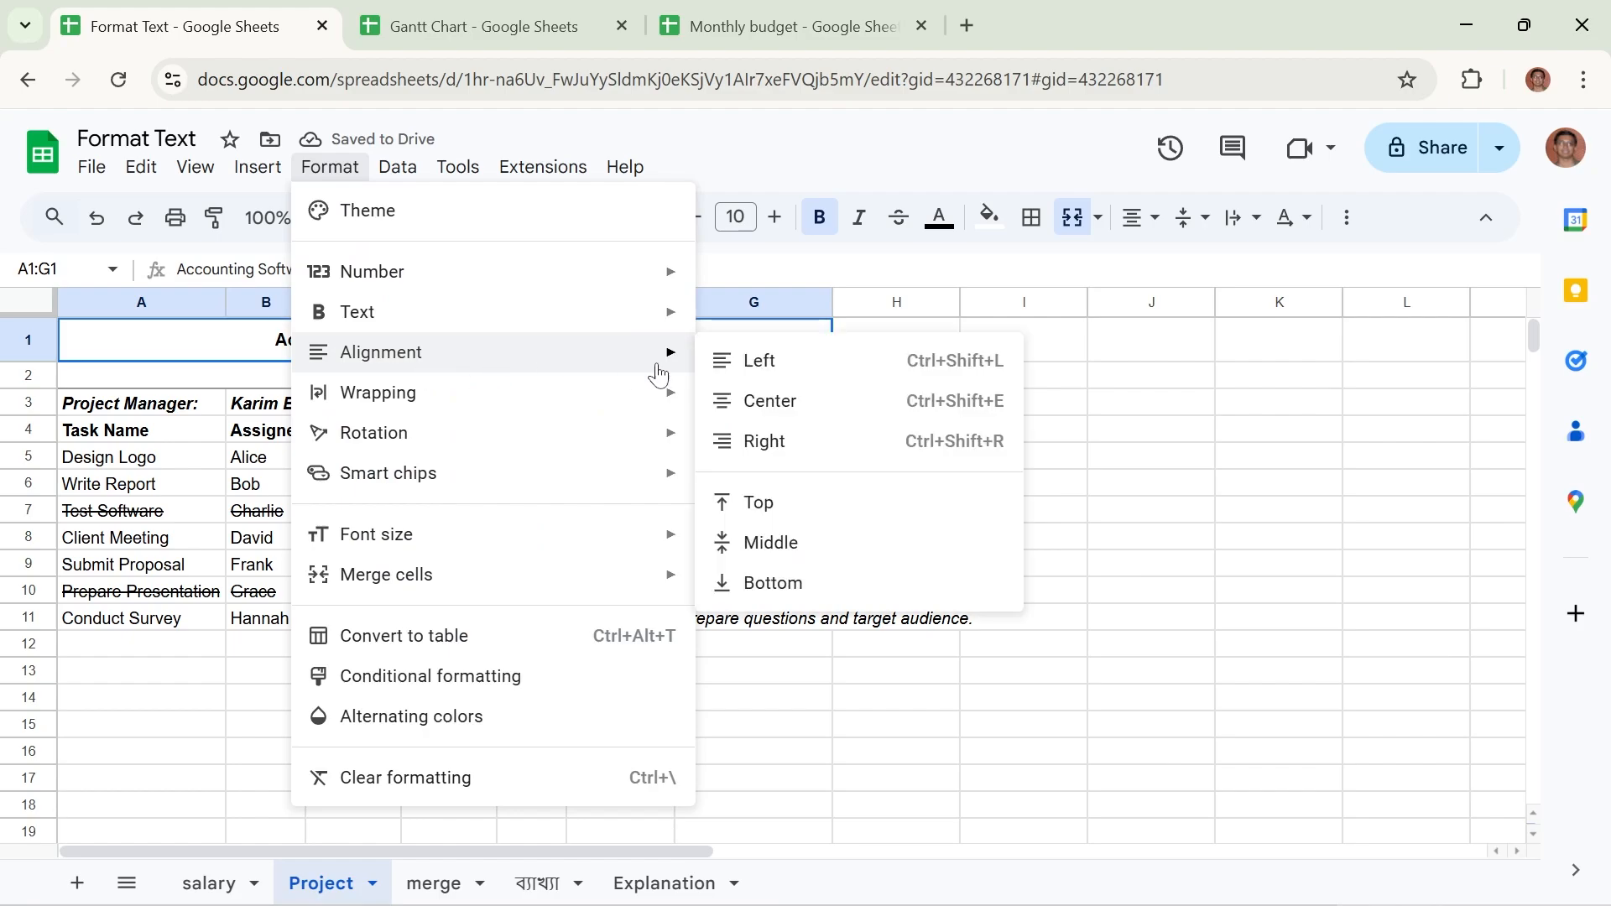
pyautogui.click(793, 506)
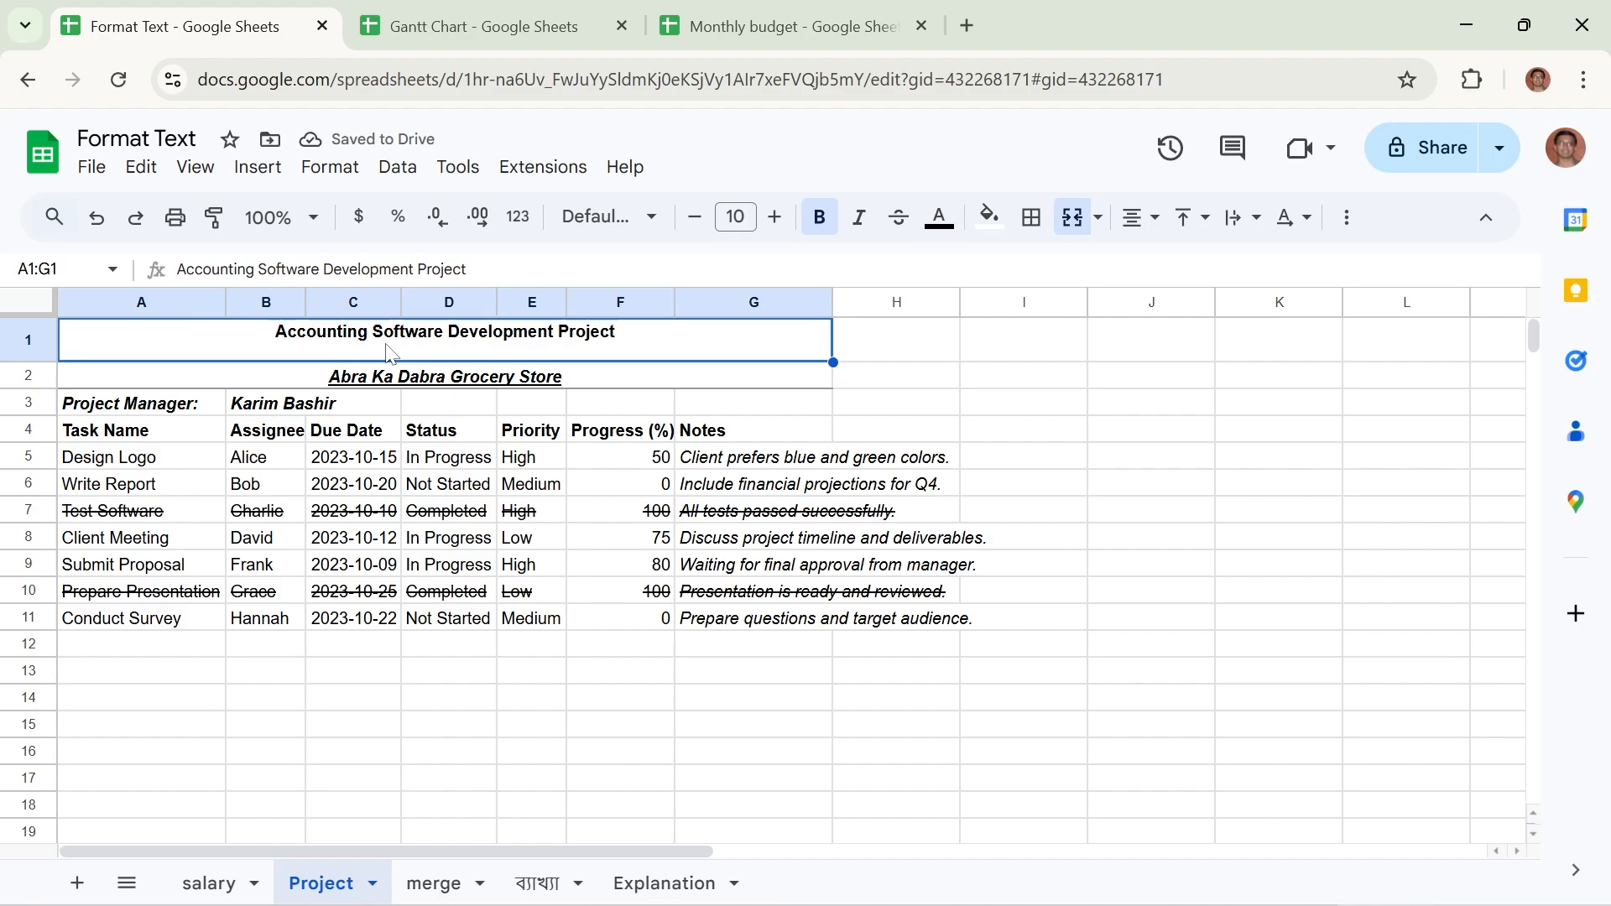
pyautogui.click(1204, 220)
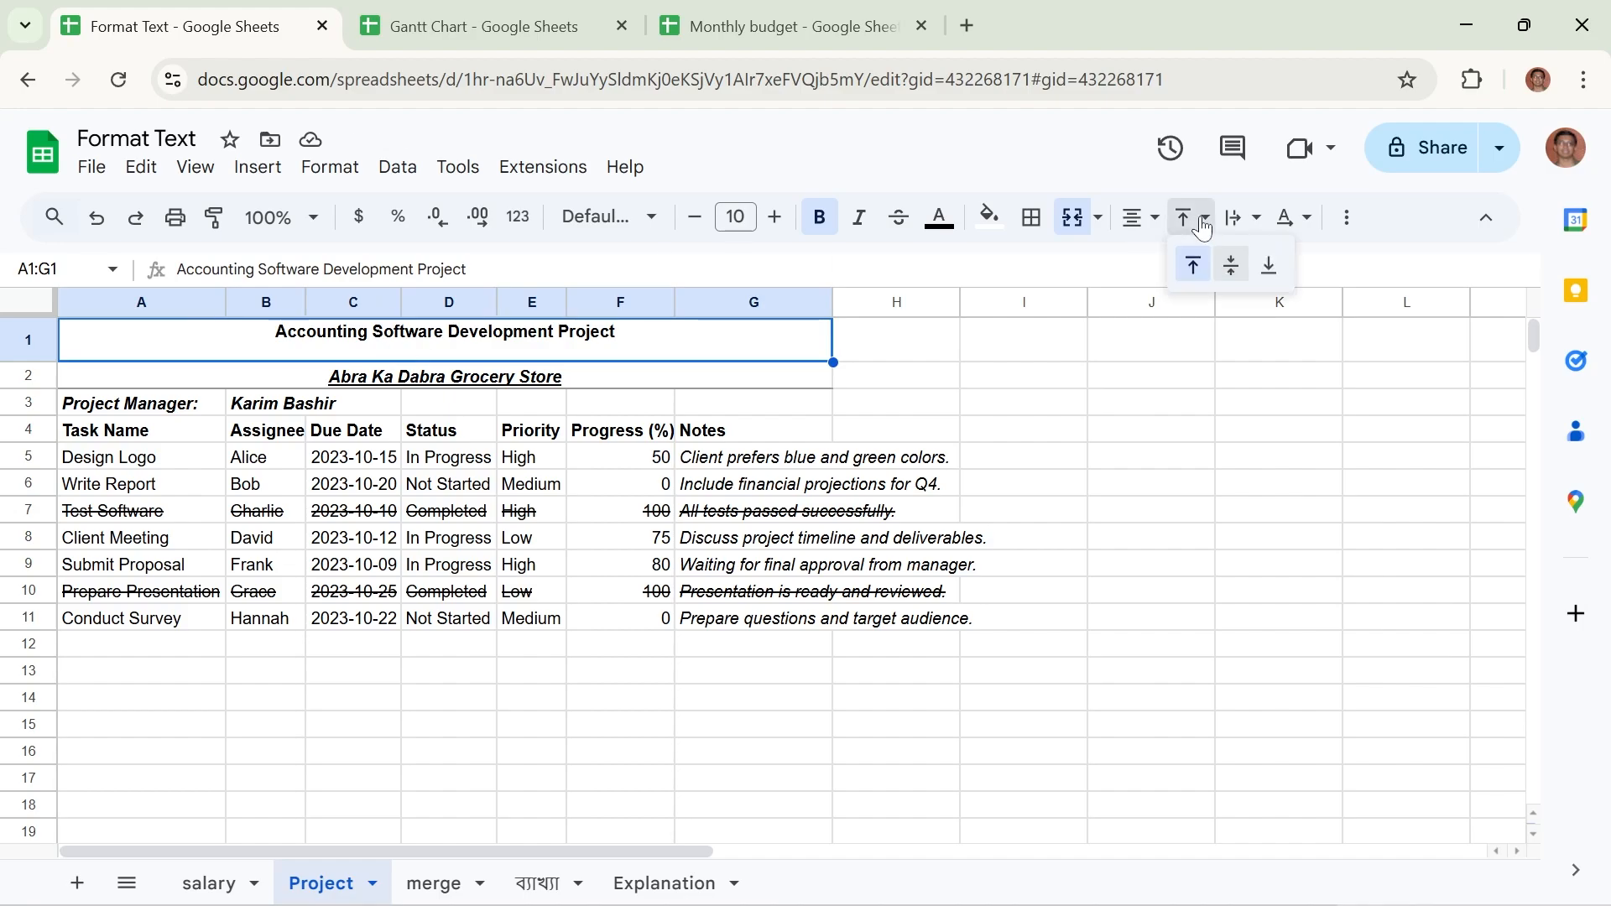
pyautogui.click(1231, 265)
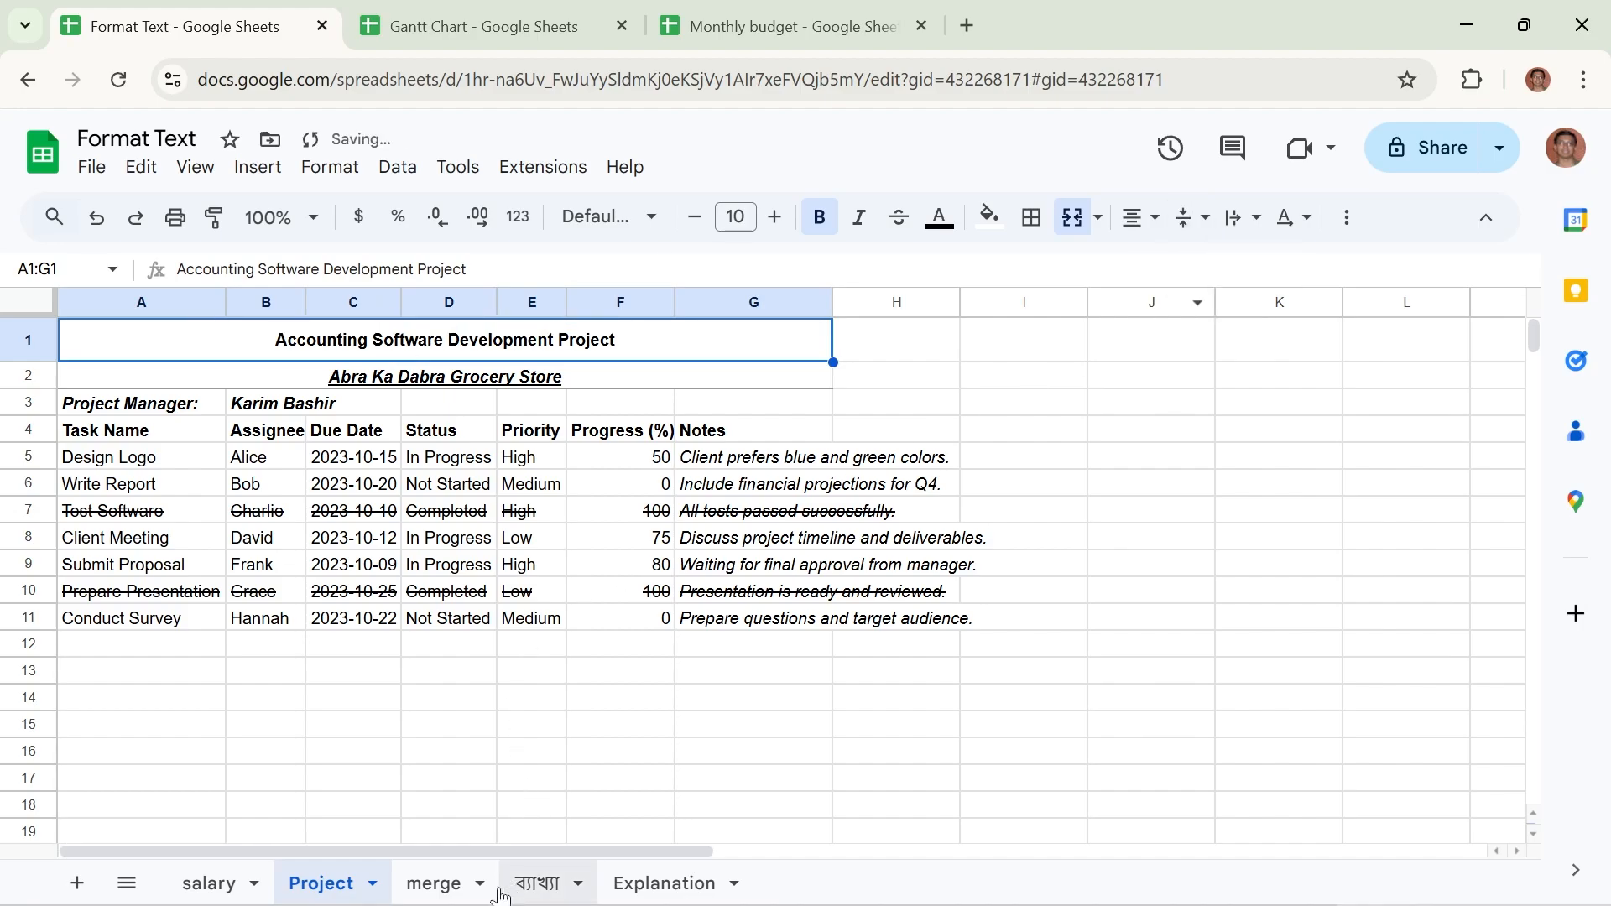
# Switch to the Monthly budget spreadsheet and examine the vertical alignment of the Expenses and Income headings and the instruction text in B1:J1.
pyautogui.click(518, 28)
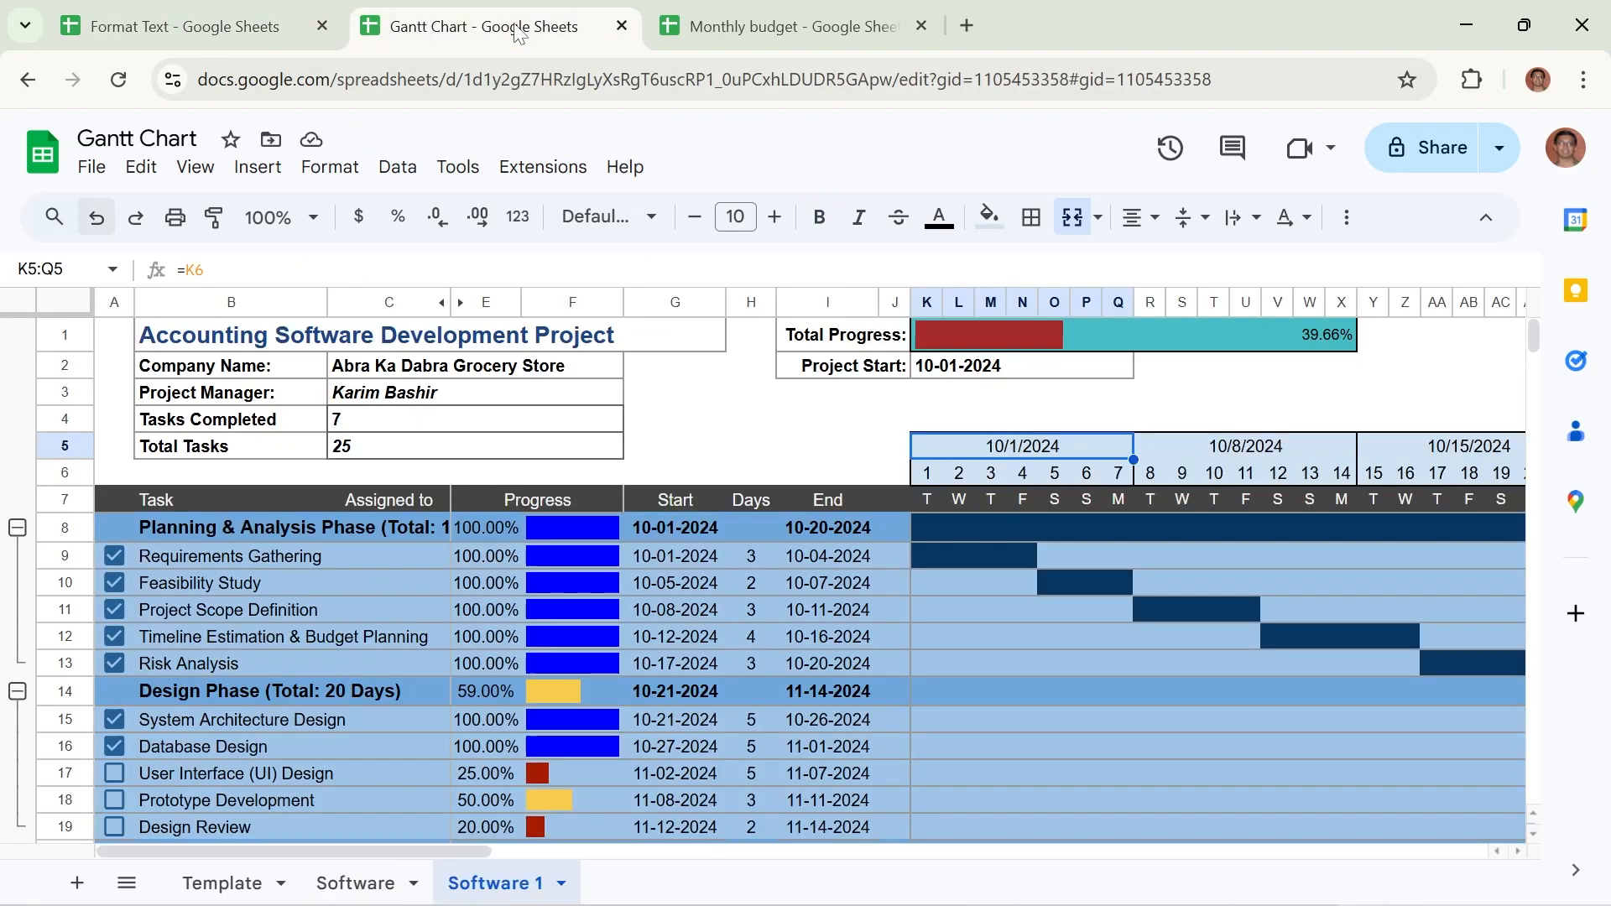
pyautogui.click(755, 25)
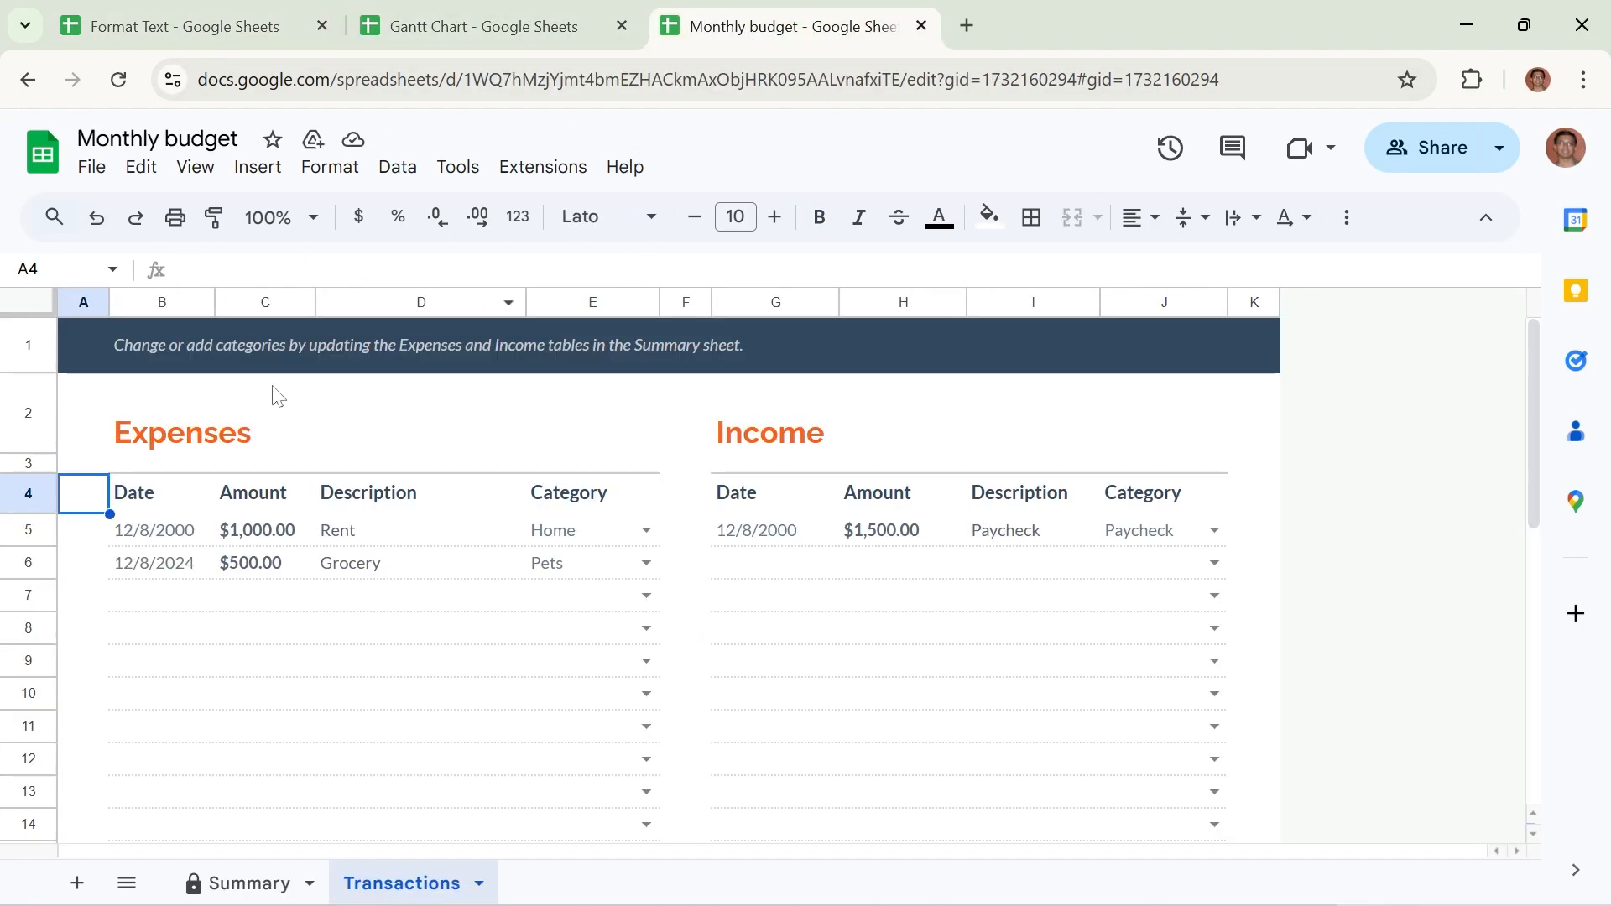
pyautogui.click(186, 437)
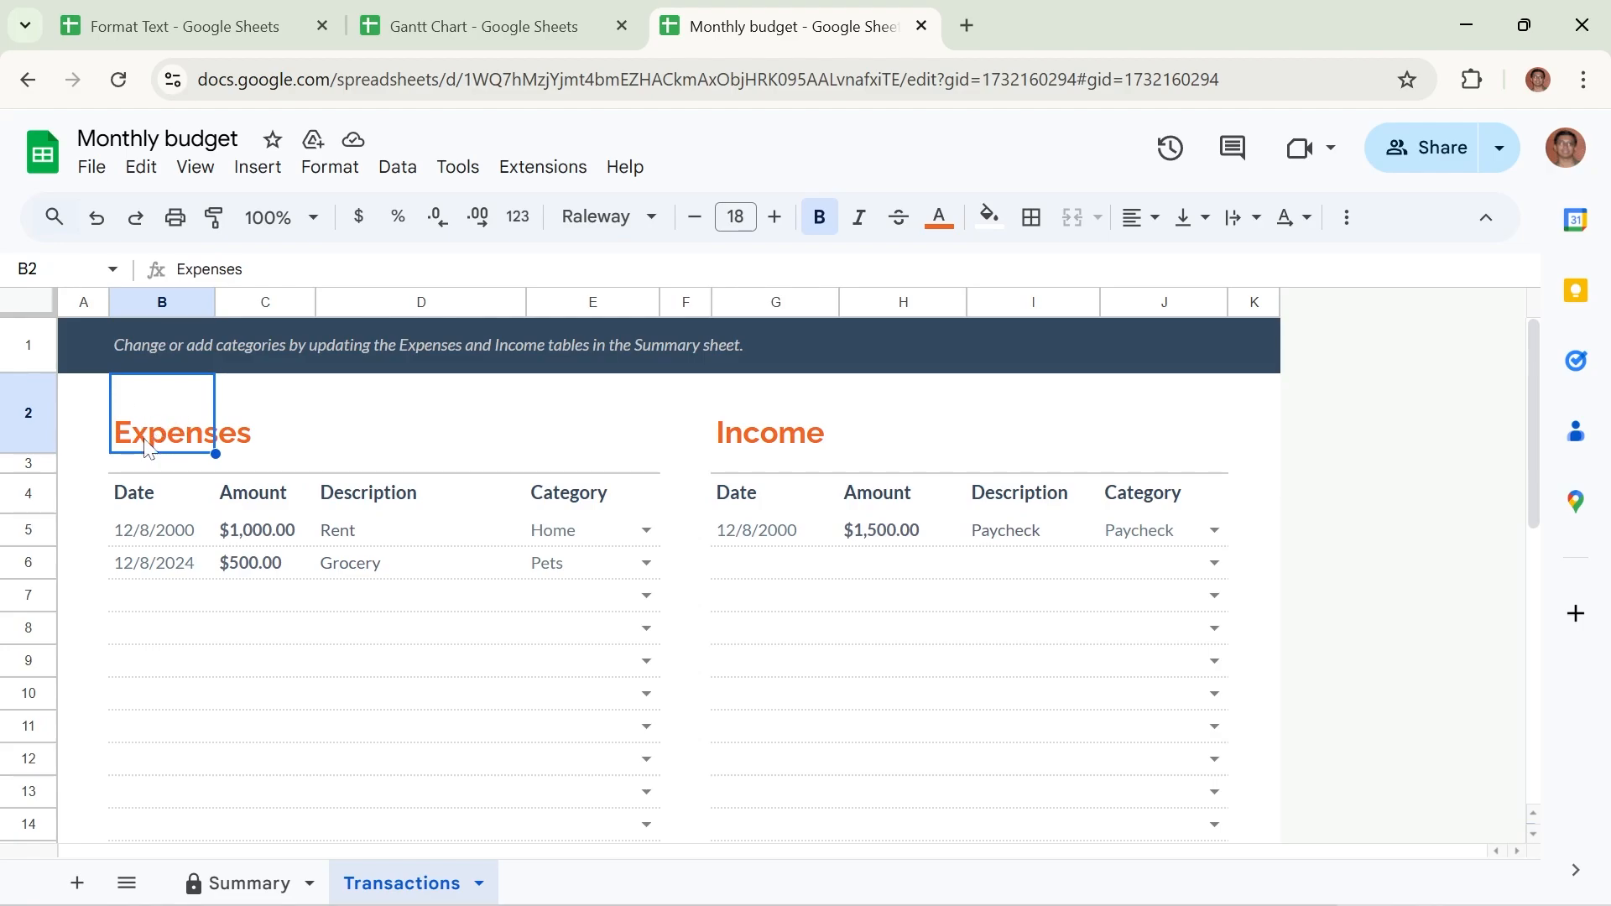
pyautogui.click(763, 453)
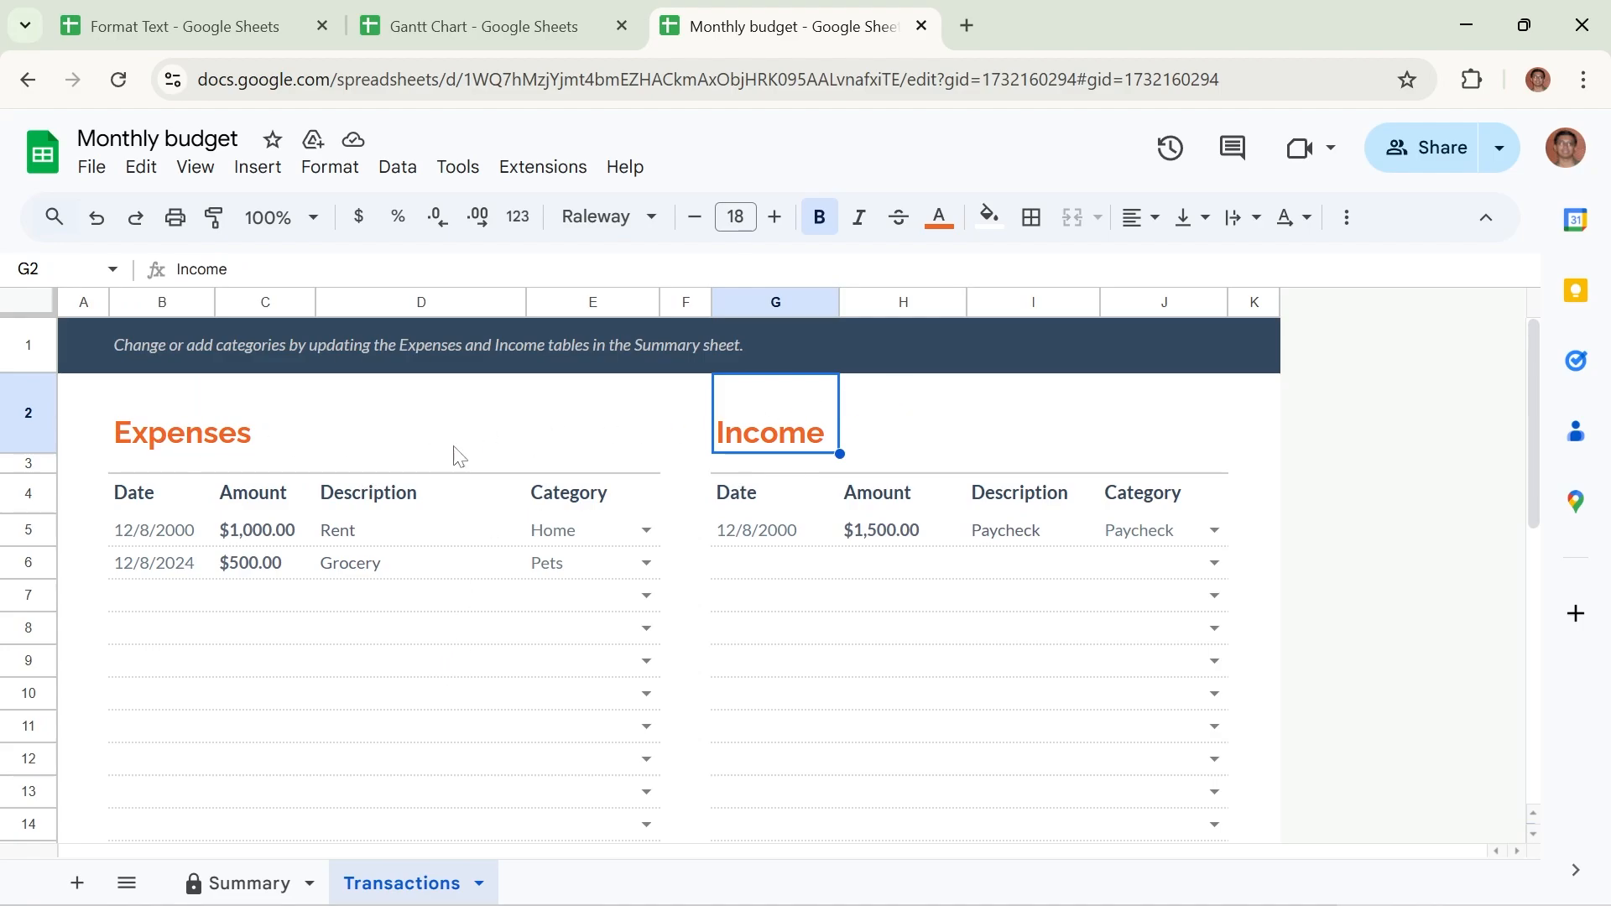
pyautogui.click(144, 442)
pyautogui.click(790, 446)
pyautogui.click(443, 339)
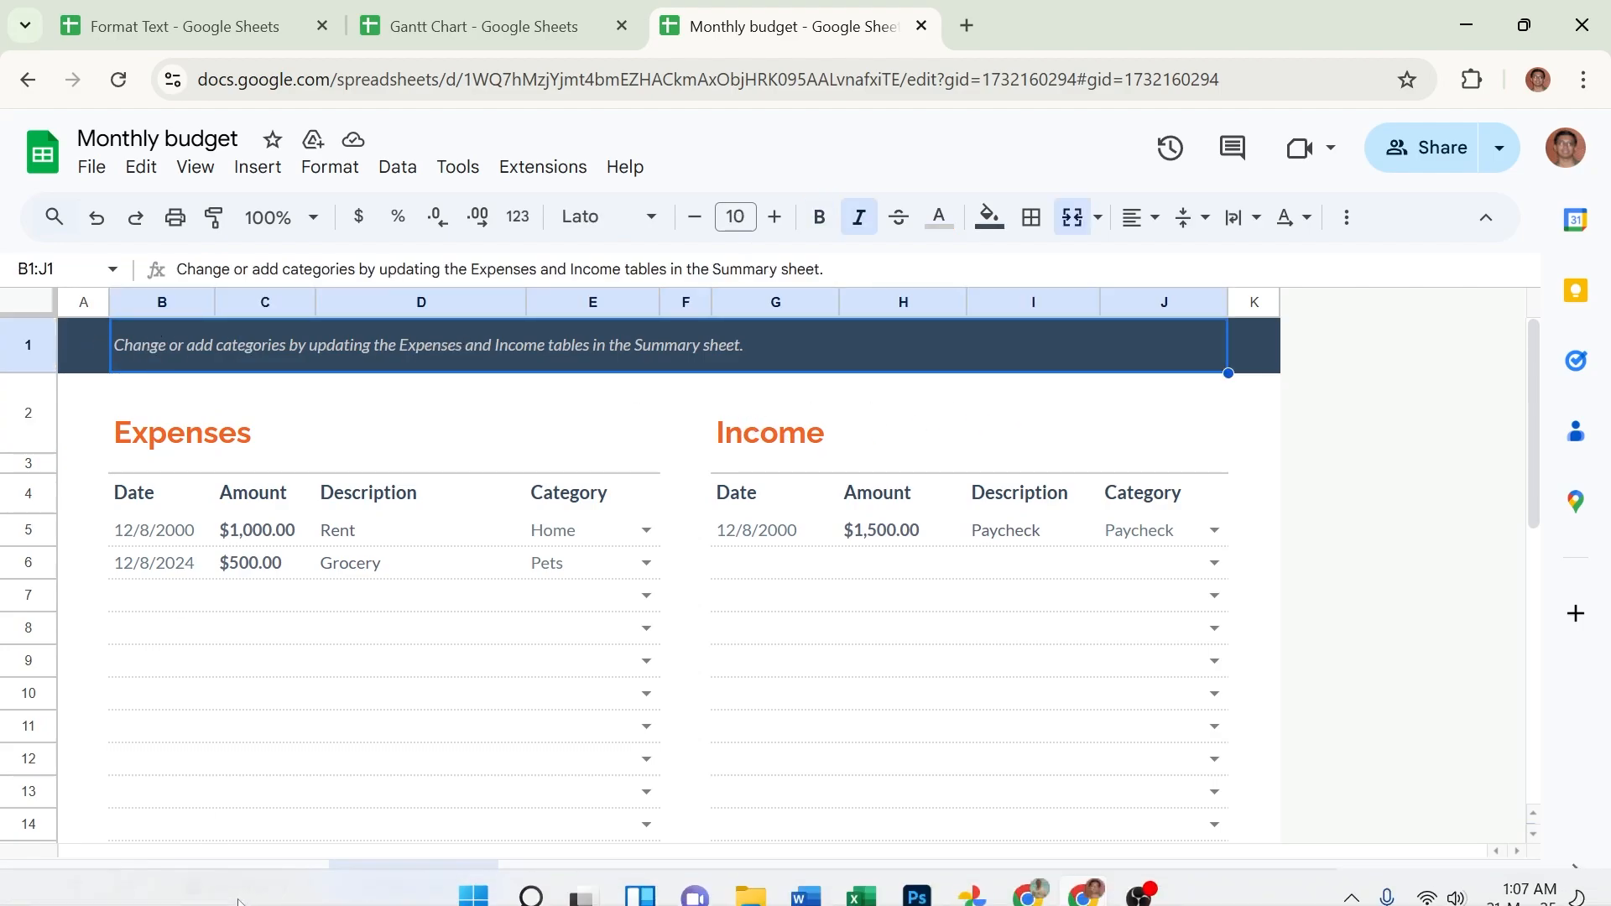
pyautogui.click(324, 732)
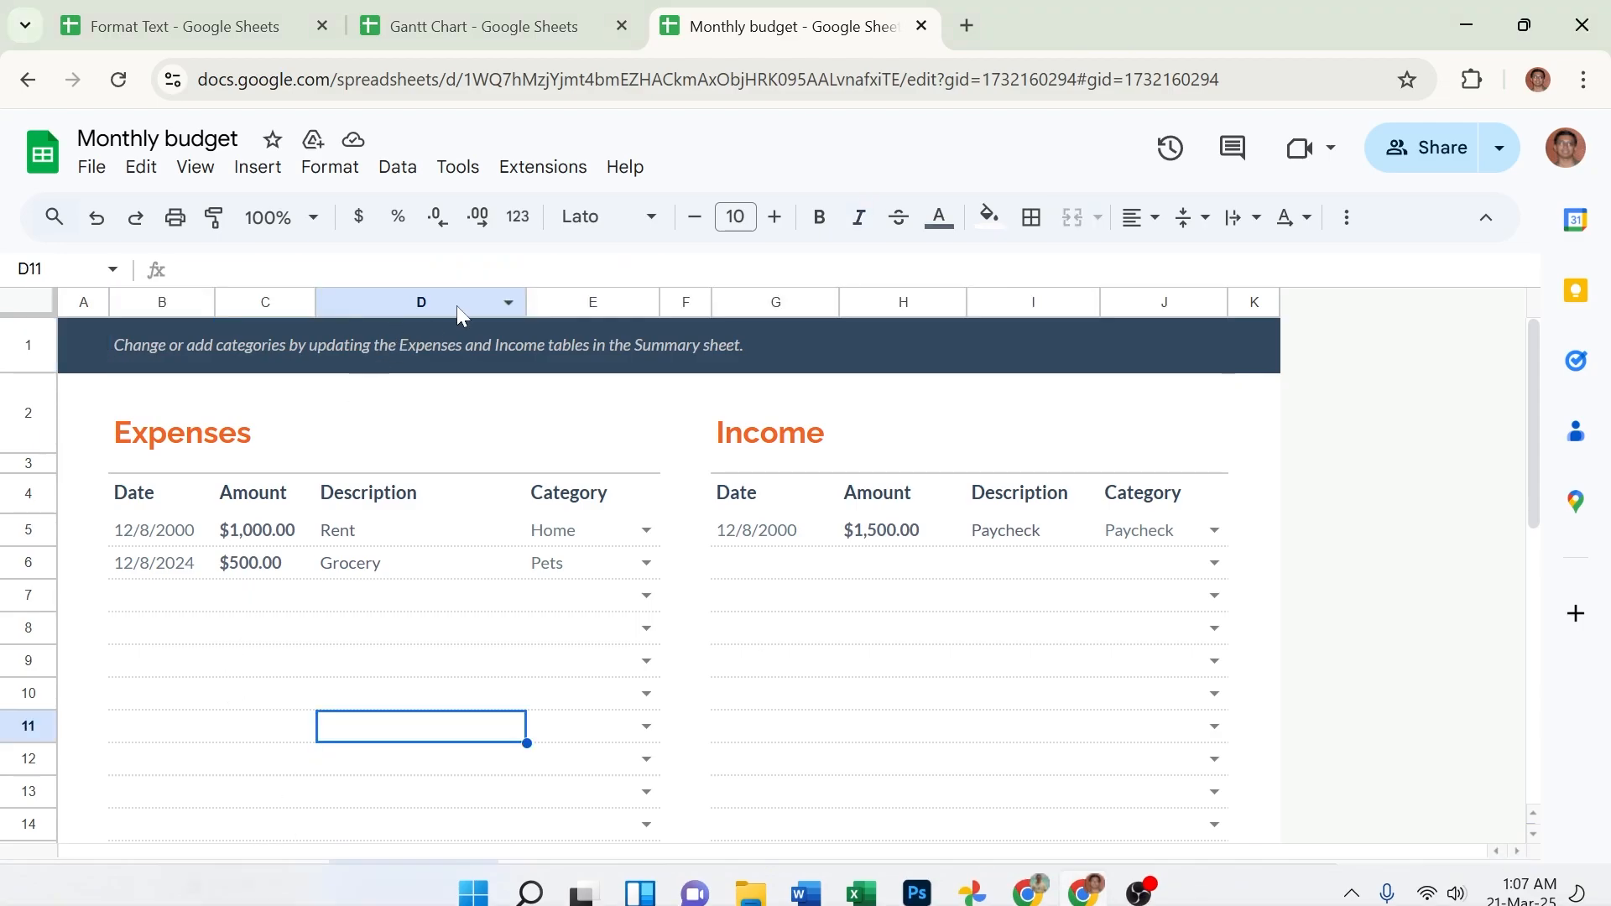
# Open the Summary sheet and examine the vertical alignment of the saved-this-month amount and the total savings increase percentage.
pyautogui.click(252, 885)
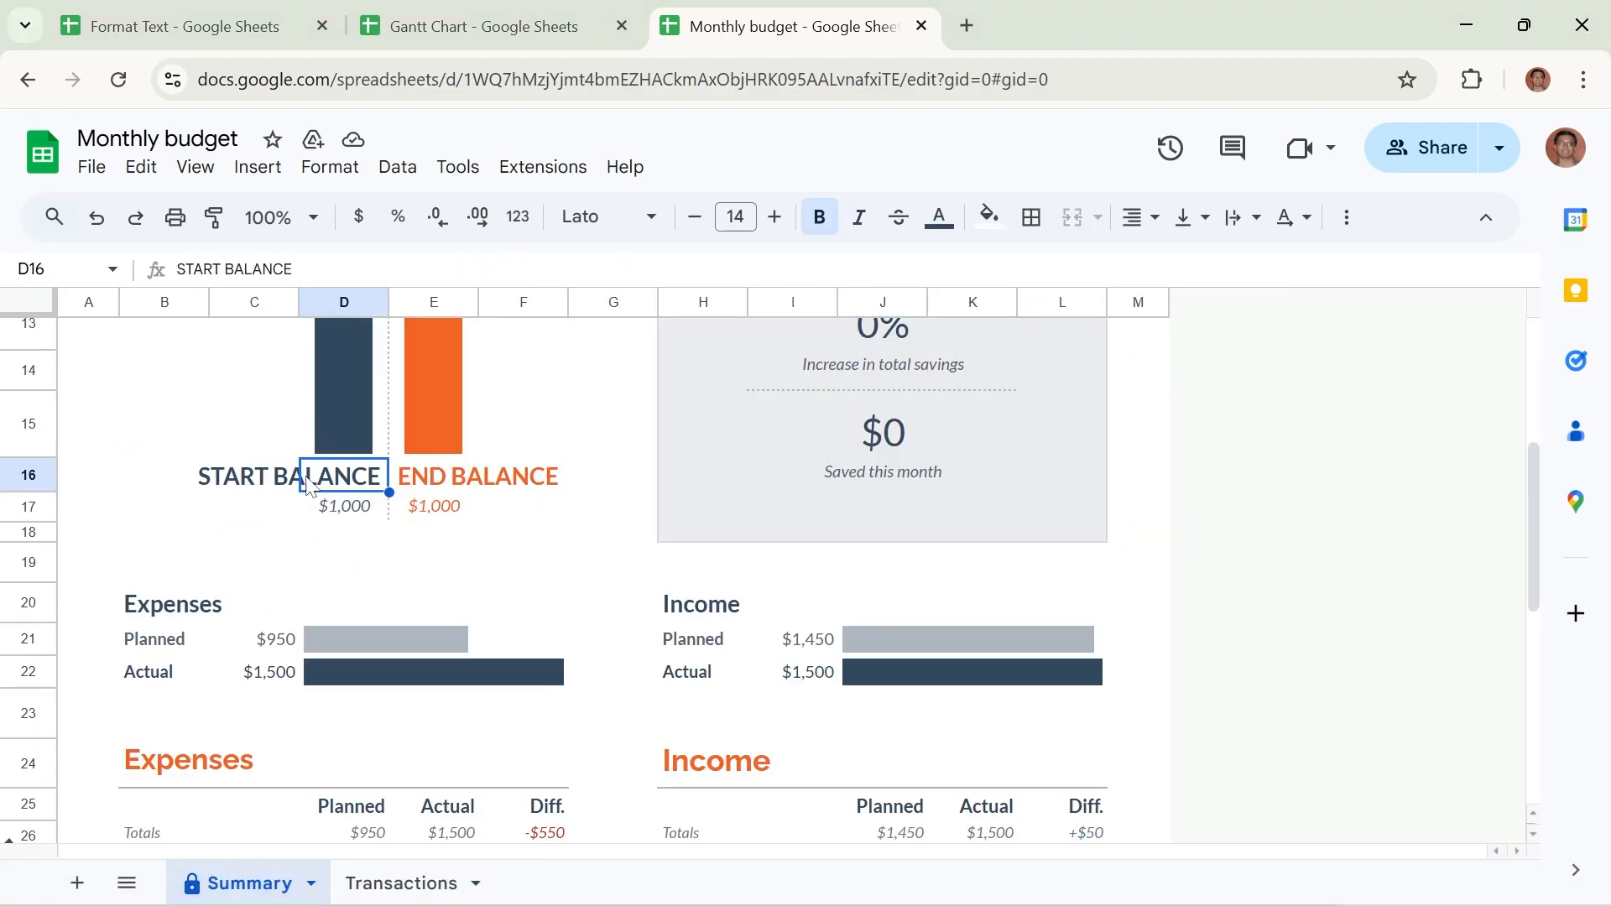
pyautogui.click(422, 387)
pyautogui.click(872, 432)
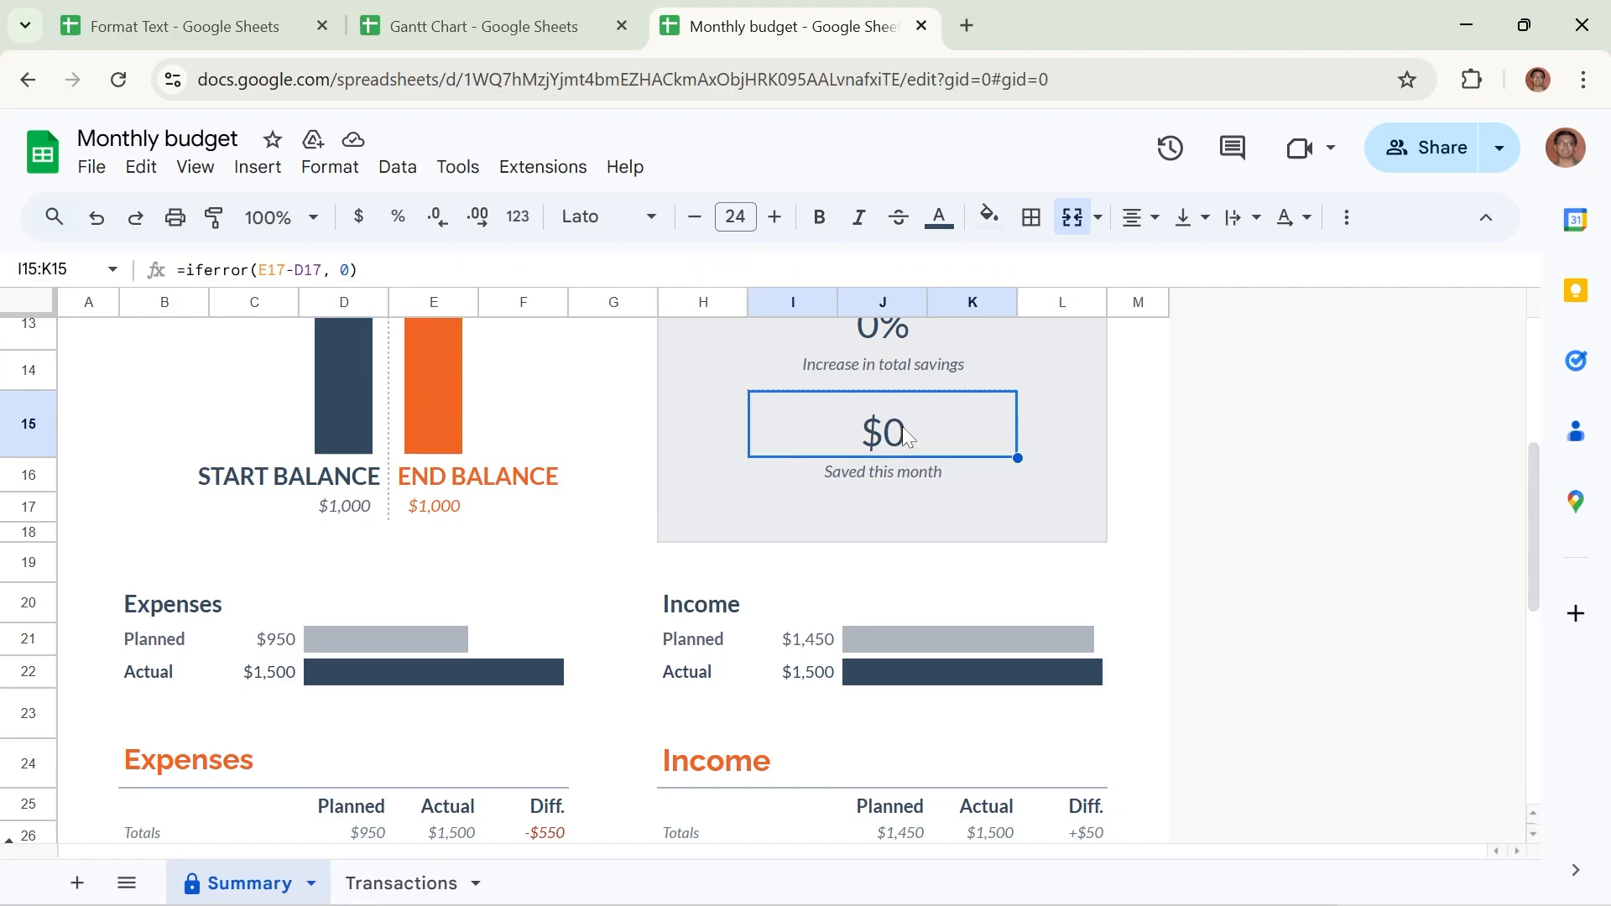
pyautogui.scroll(5, 904, 441)
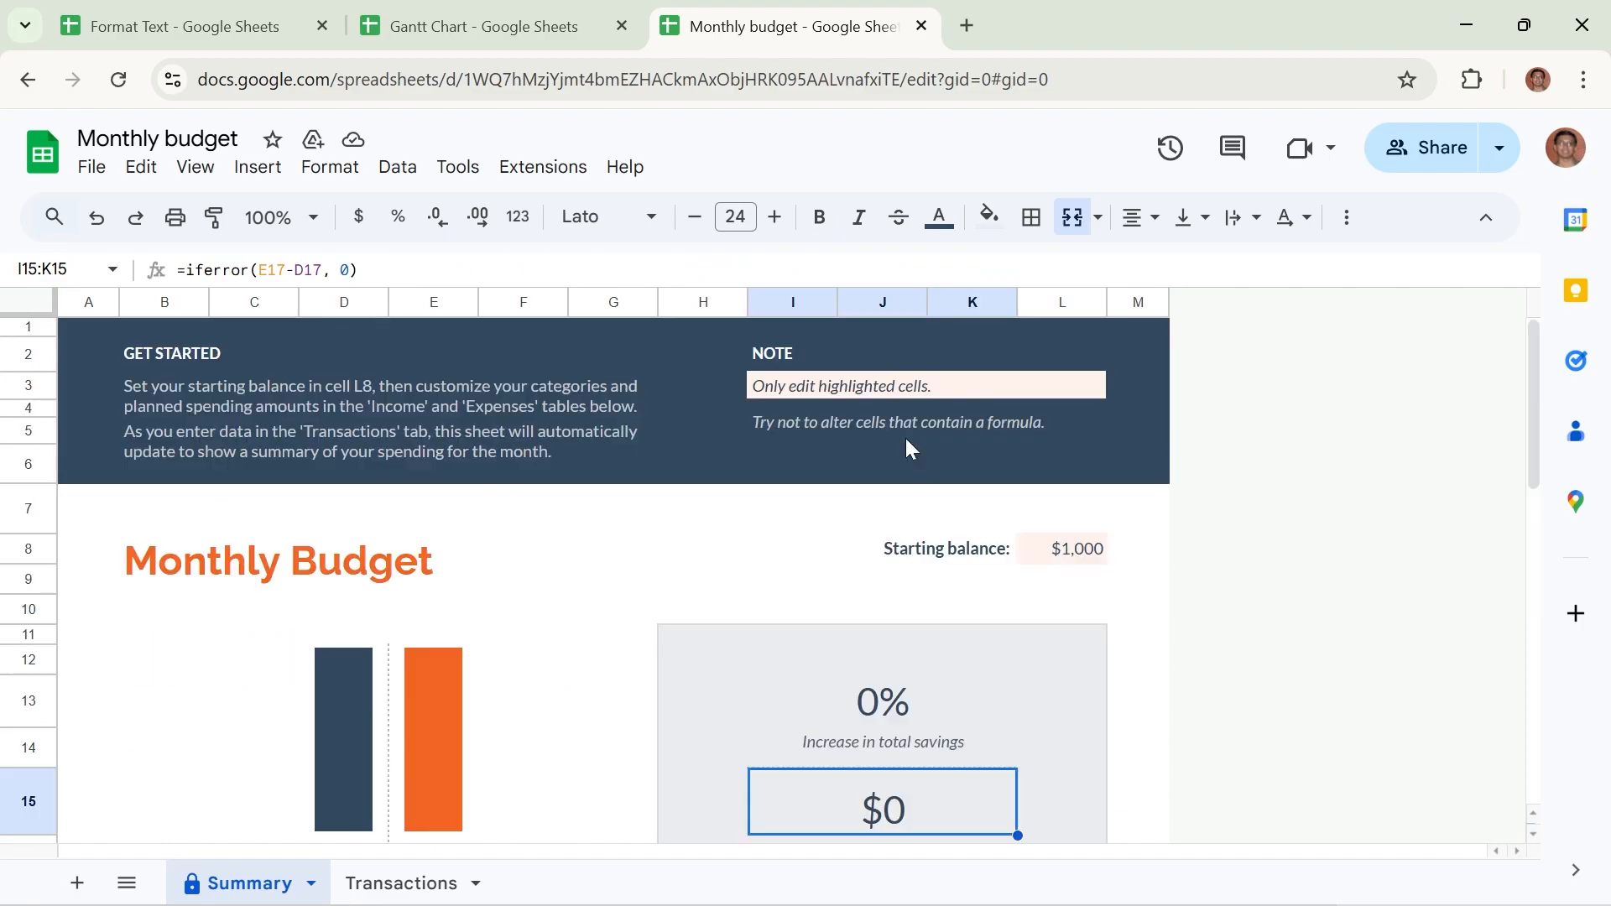
pyautogui.click(900, 693)
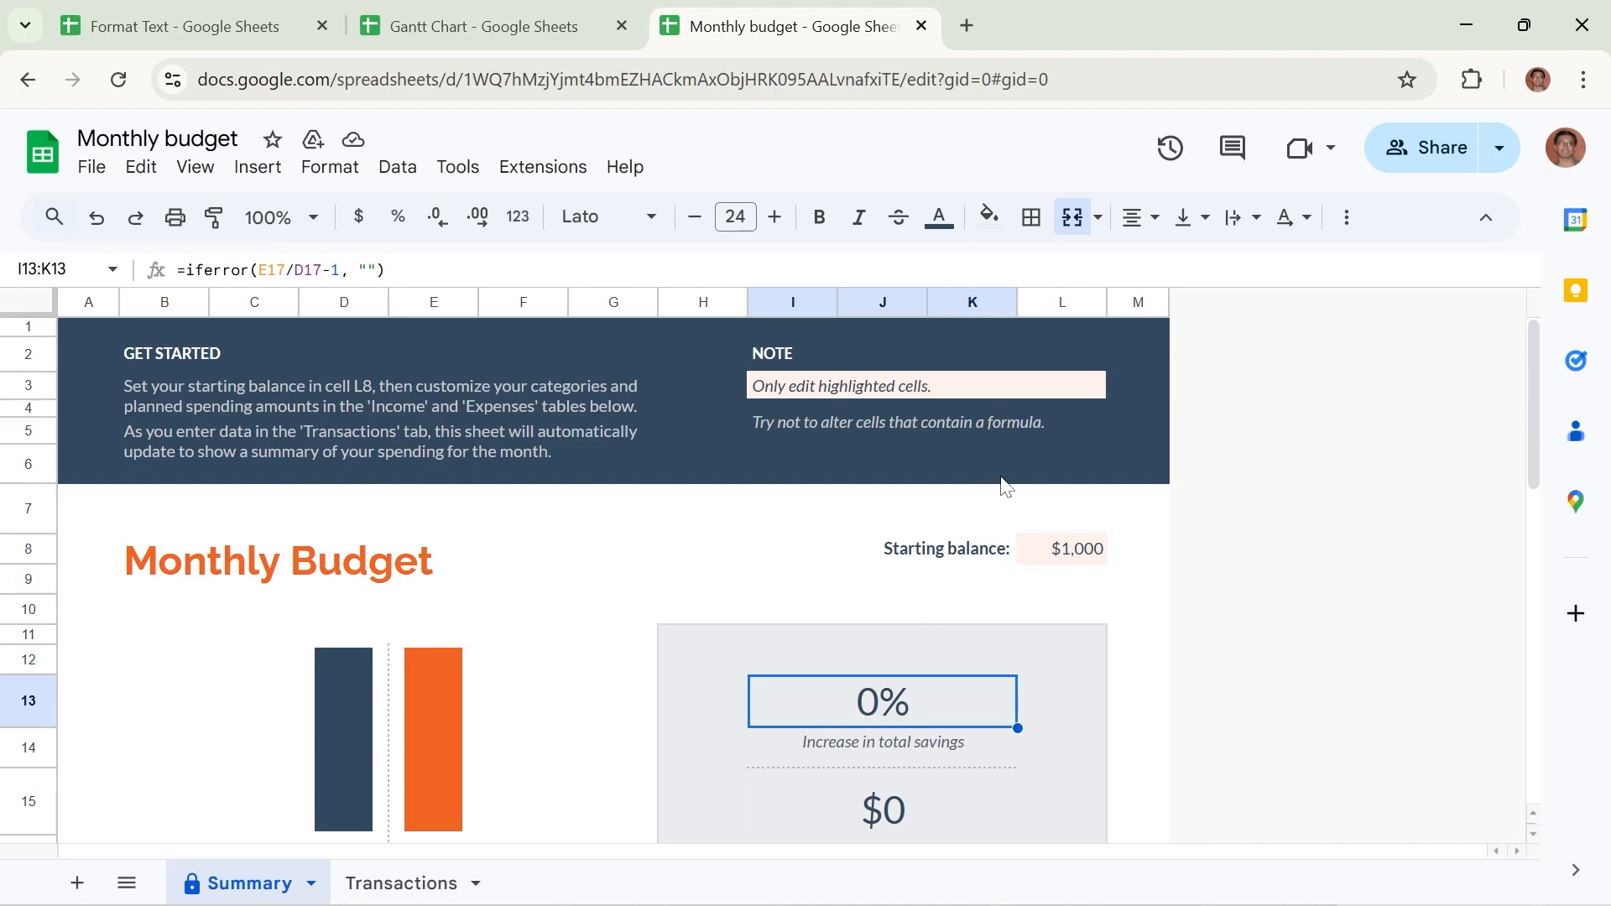
# Examine the horizontal and vertical alignment of the total savings increase percentage, and try to increase the height of row 13.
pyautogui.click(1142, 217)
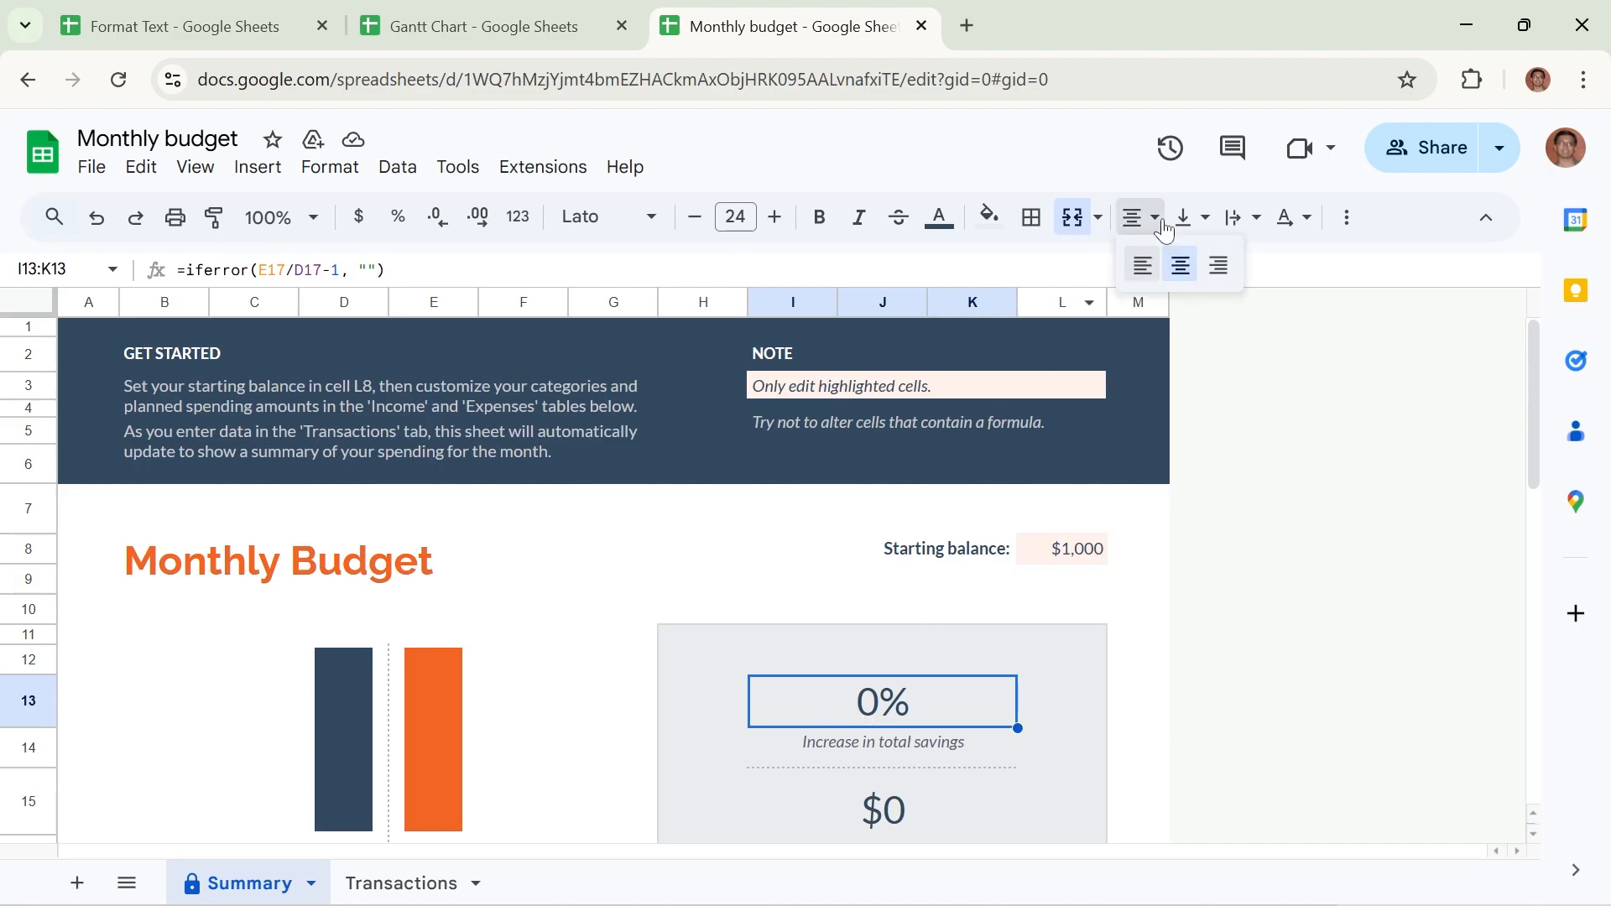
pyautogui.click(1188, 266)
pyautogui.click(1187, 218)
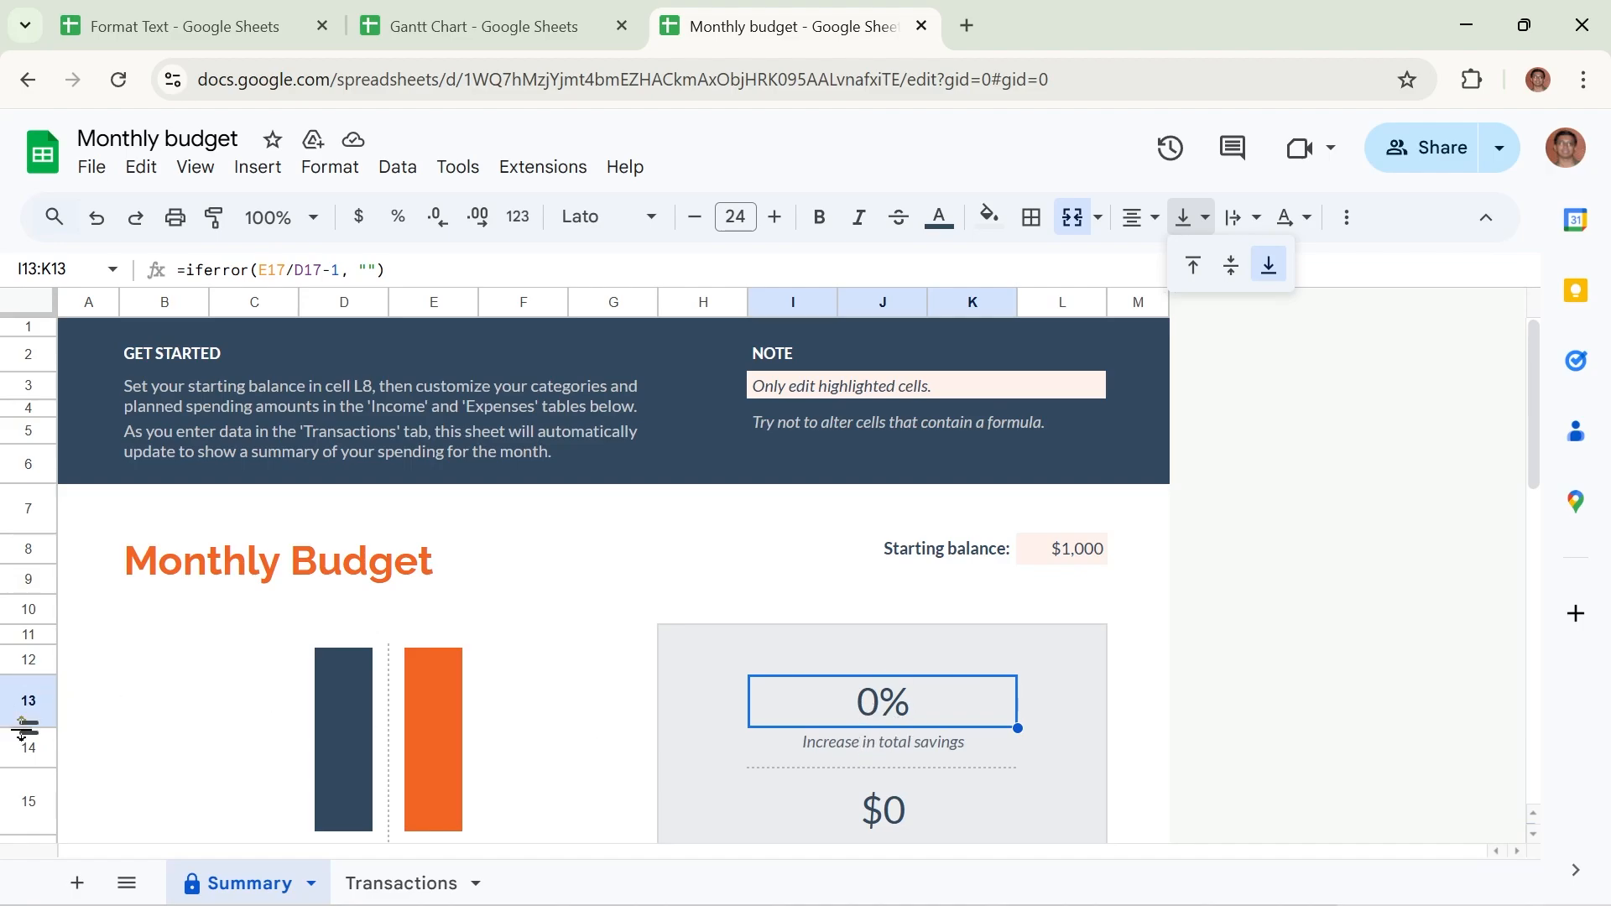
pyautogui.moveTo(18, 728); pyautogui.dragTo(17, 750)
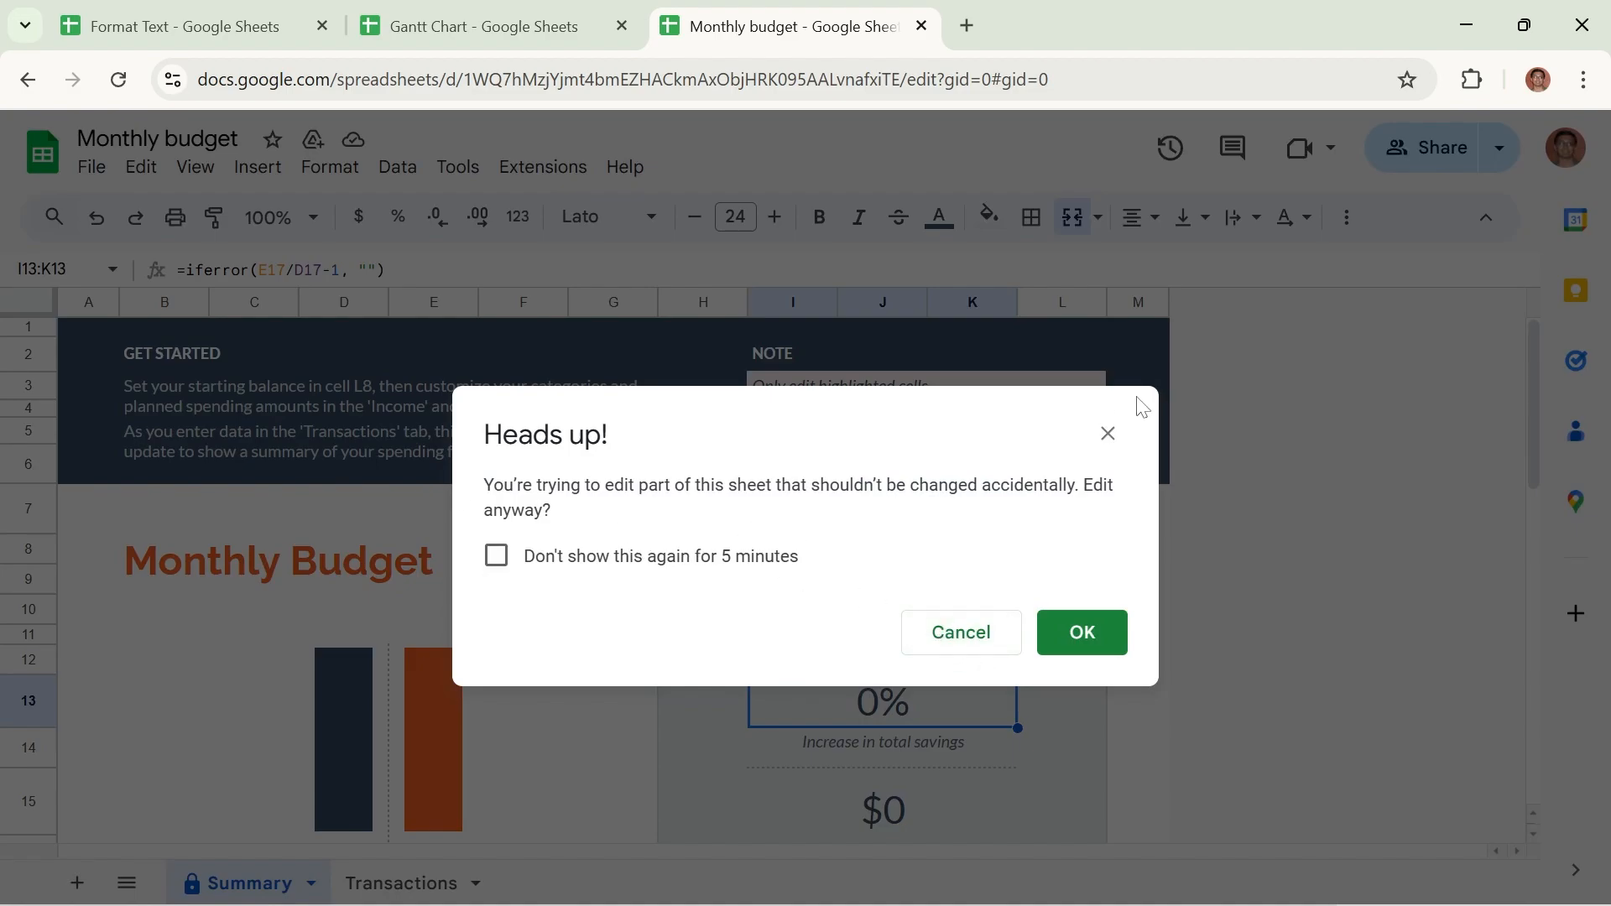
pyautogui.click(1108, 434)
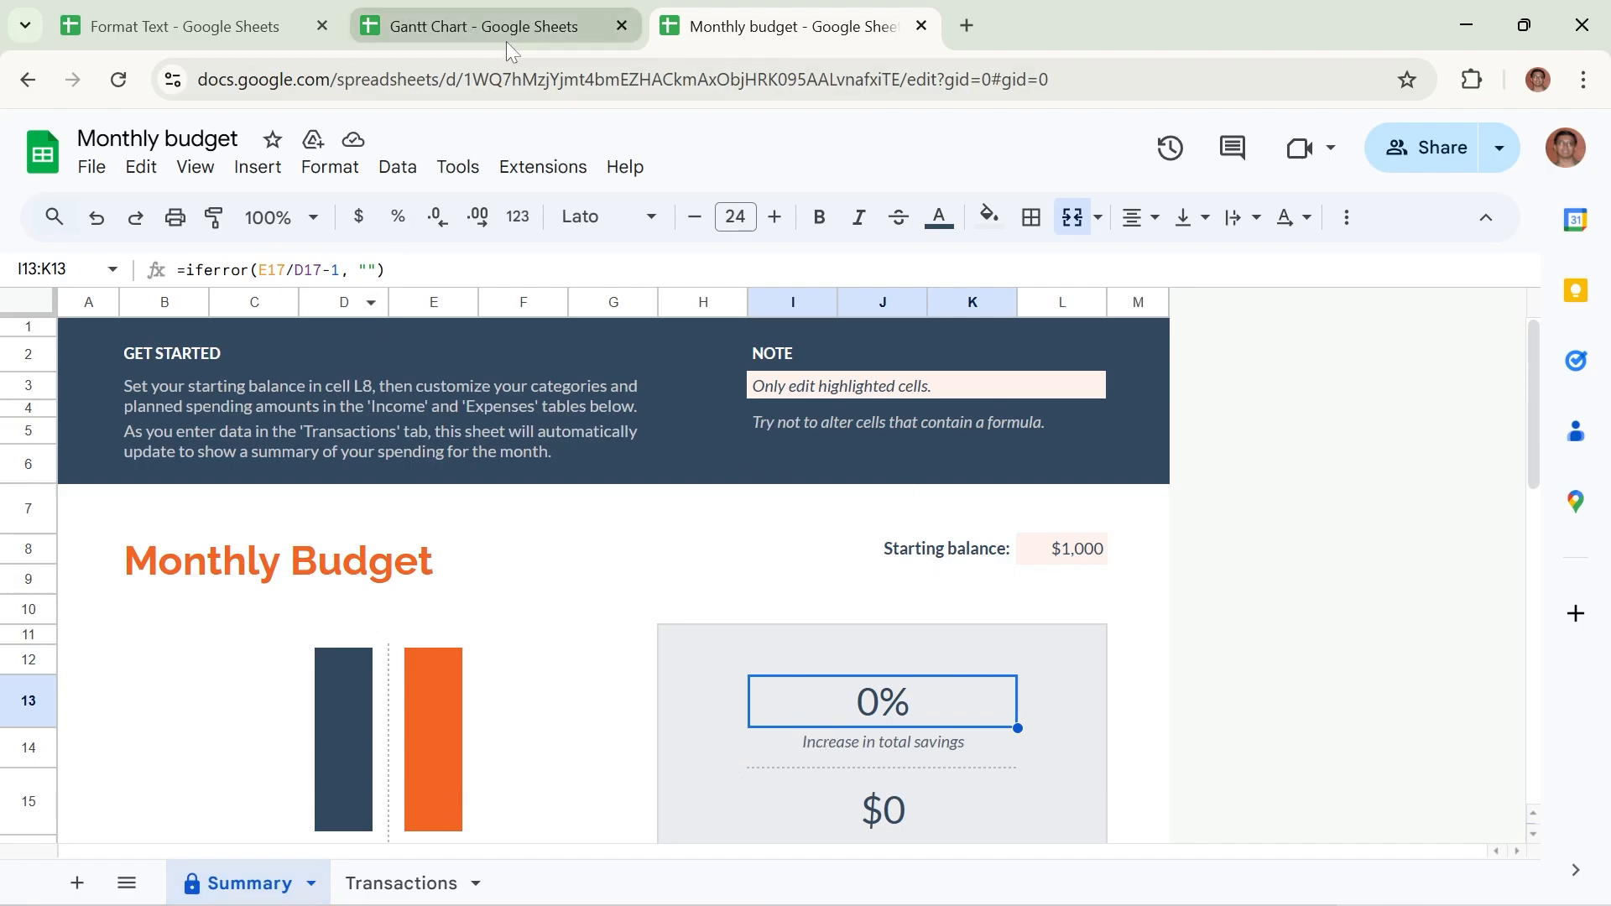
# Switch to the Format Text spreadsheet, align the project title in A1:G1 to the bottom, and restore its middle alignment.
pyautogui.click(452, 25)
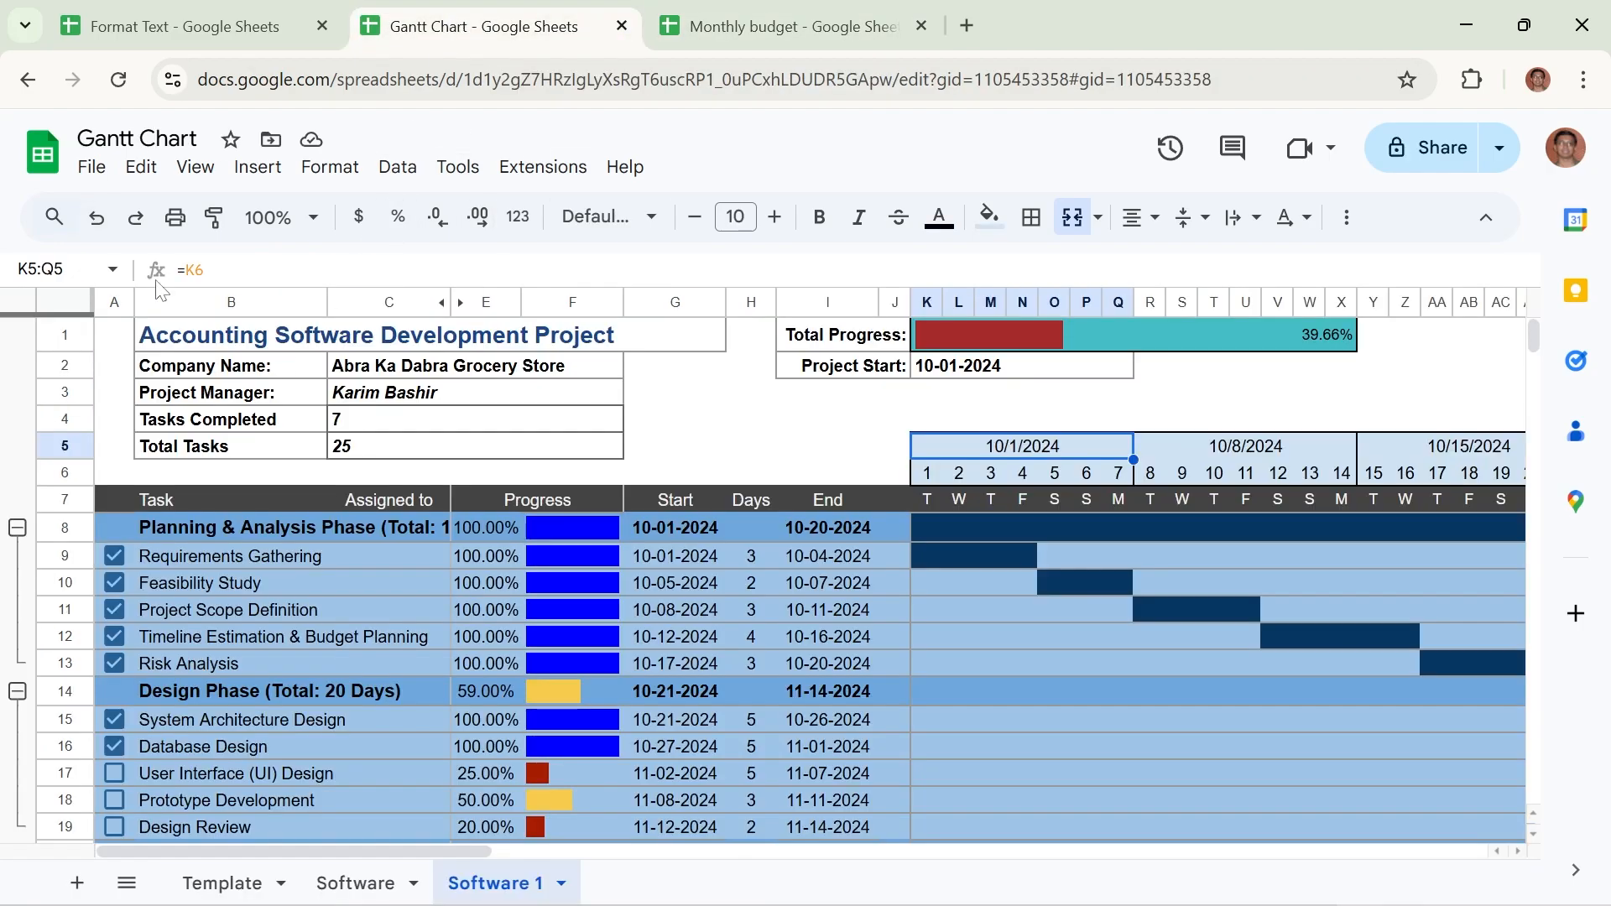
pyautogui.hotkey('ctrl', 'shift', 'Tab')
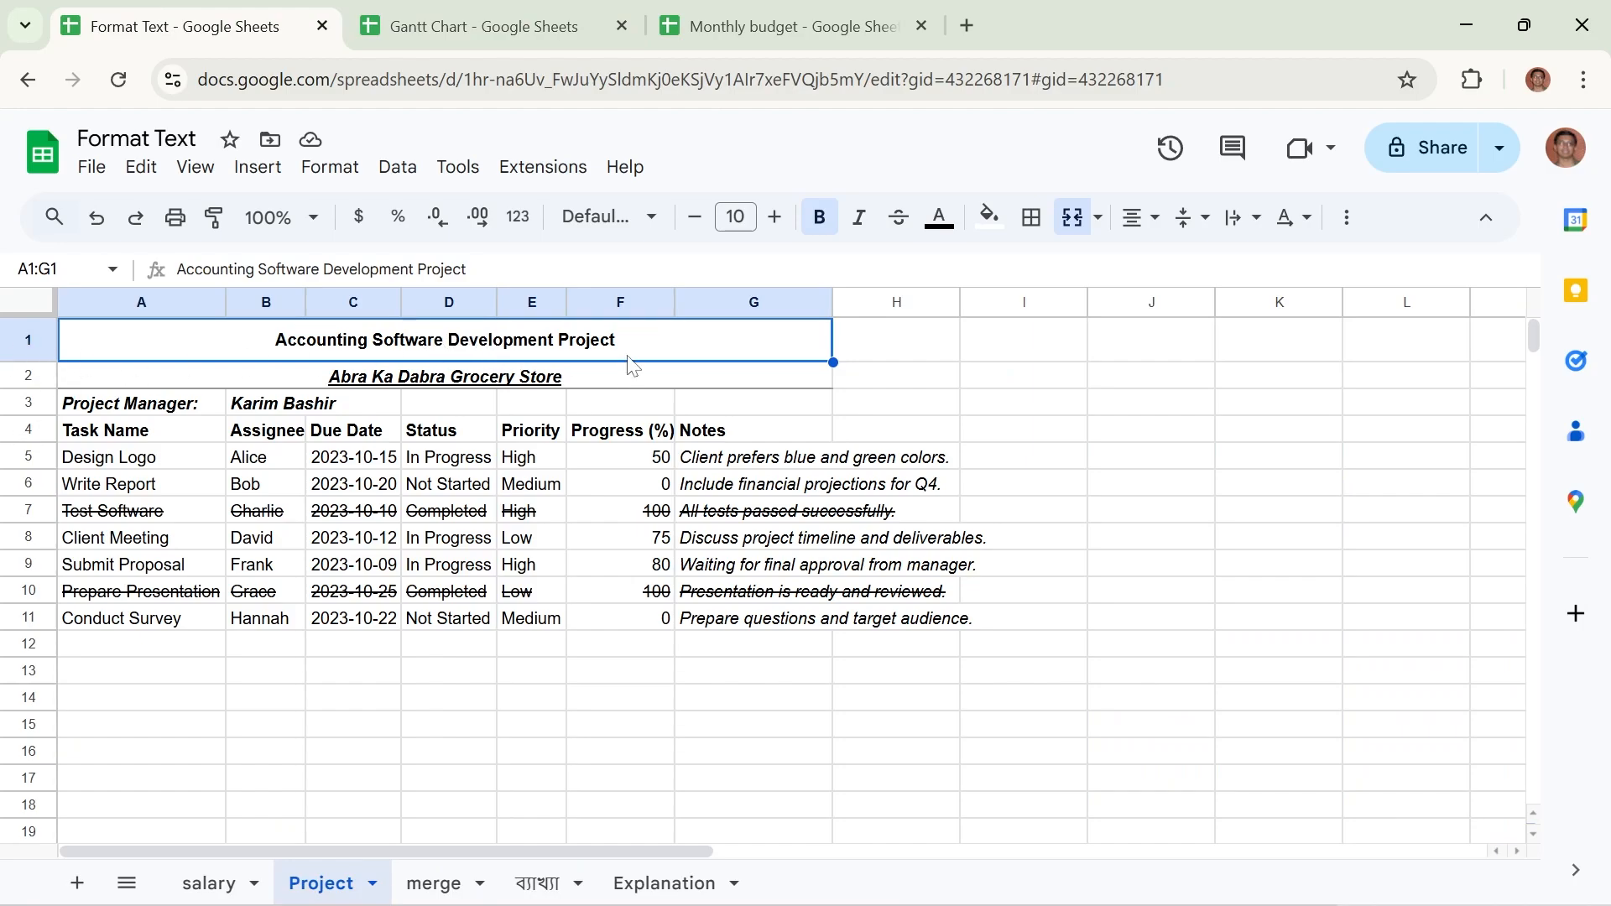
pyautogui.click(1206, 222)
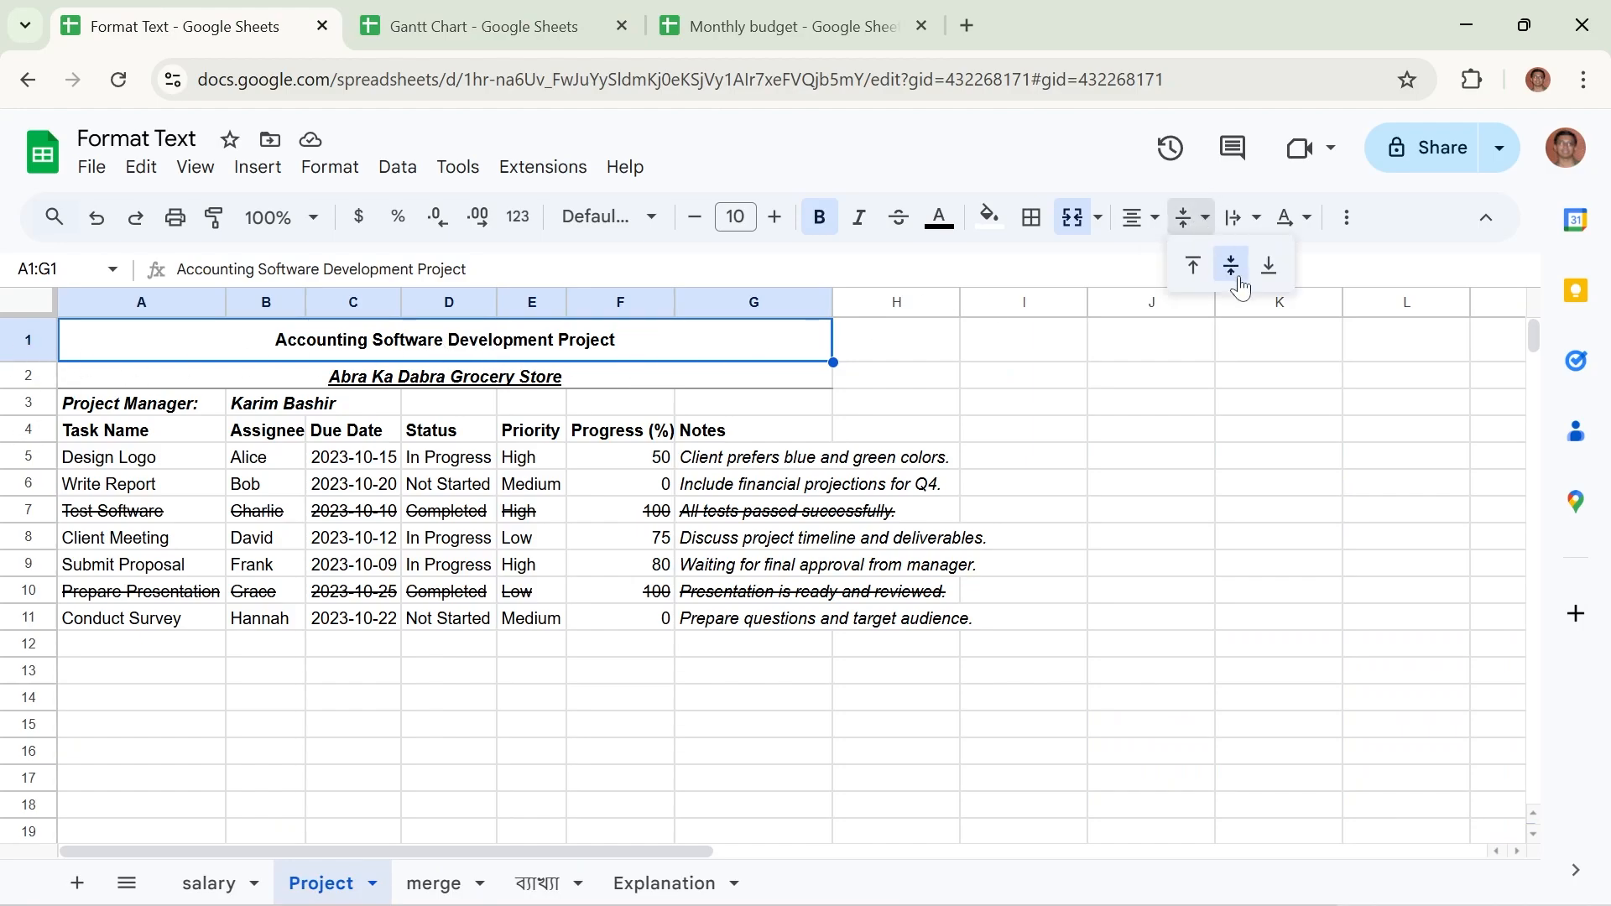
pyautogui.click(1270, 266)
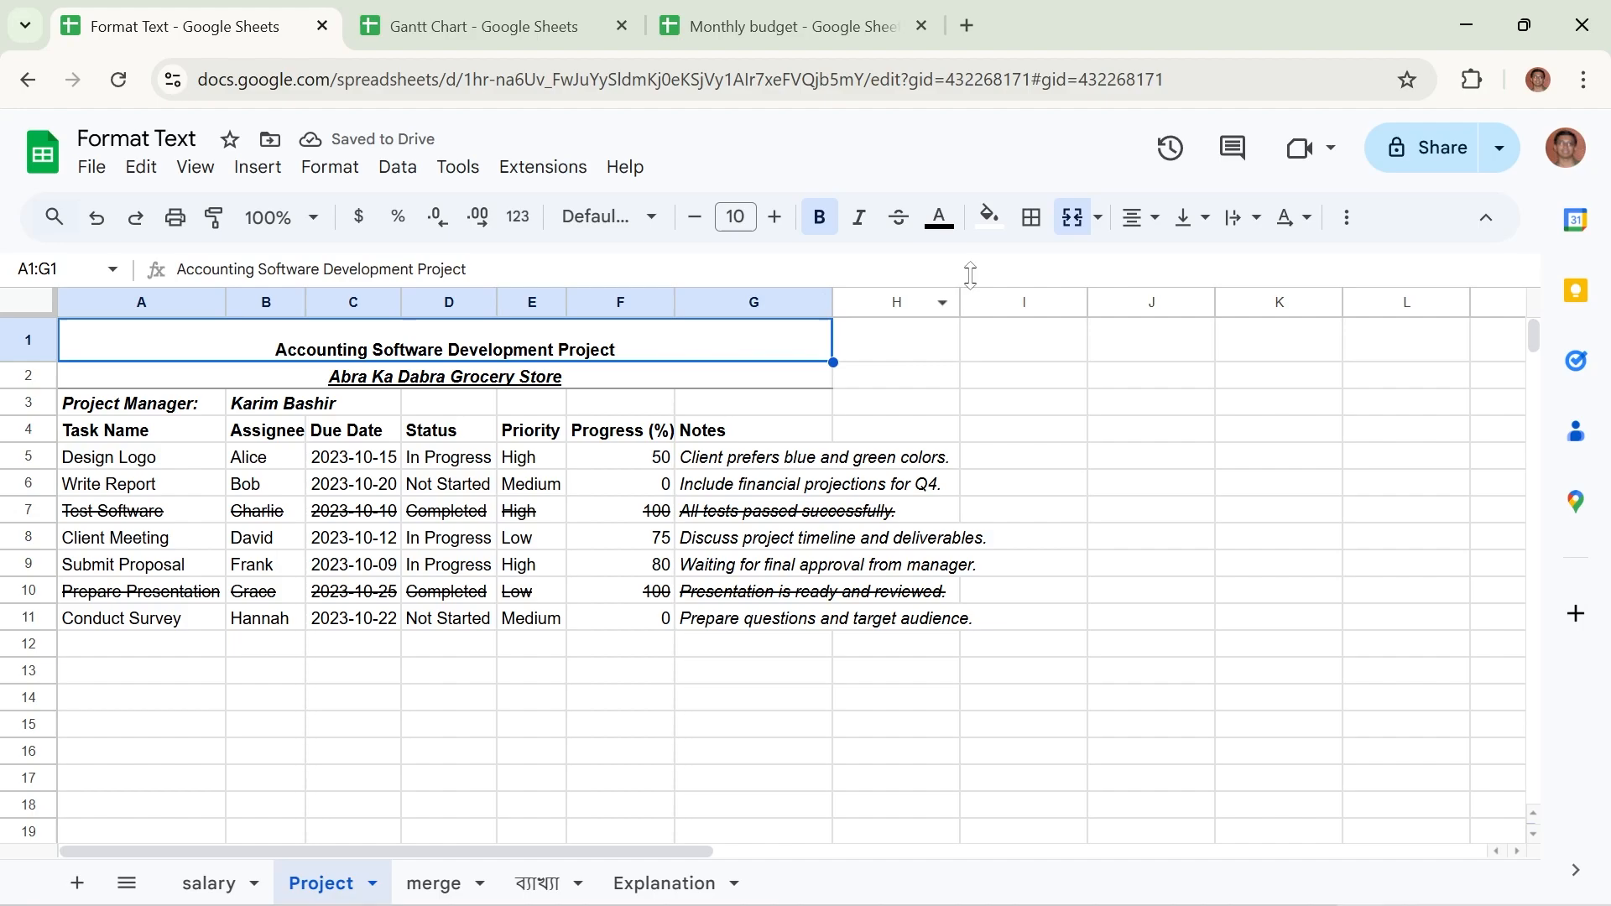
pyautogui.click(1206, 221)
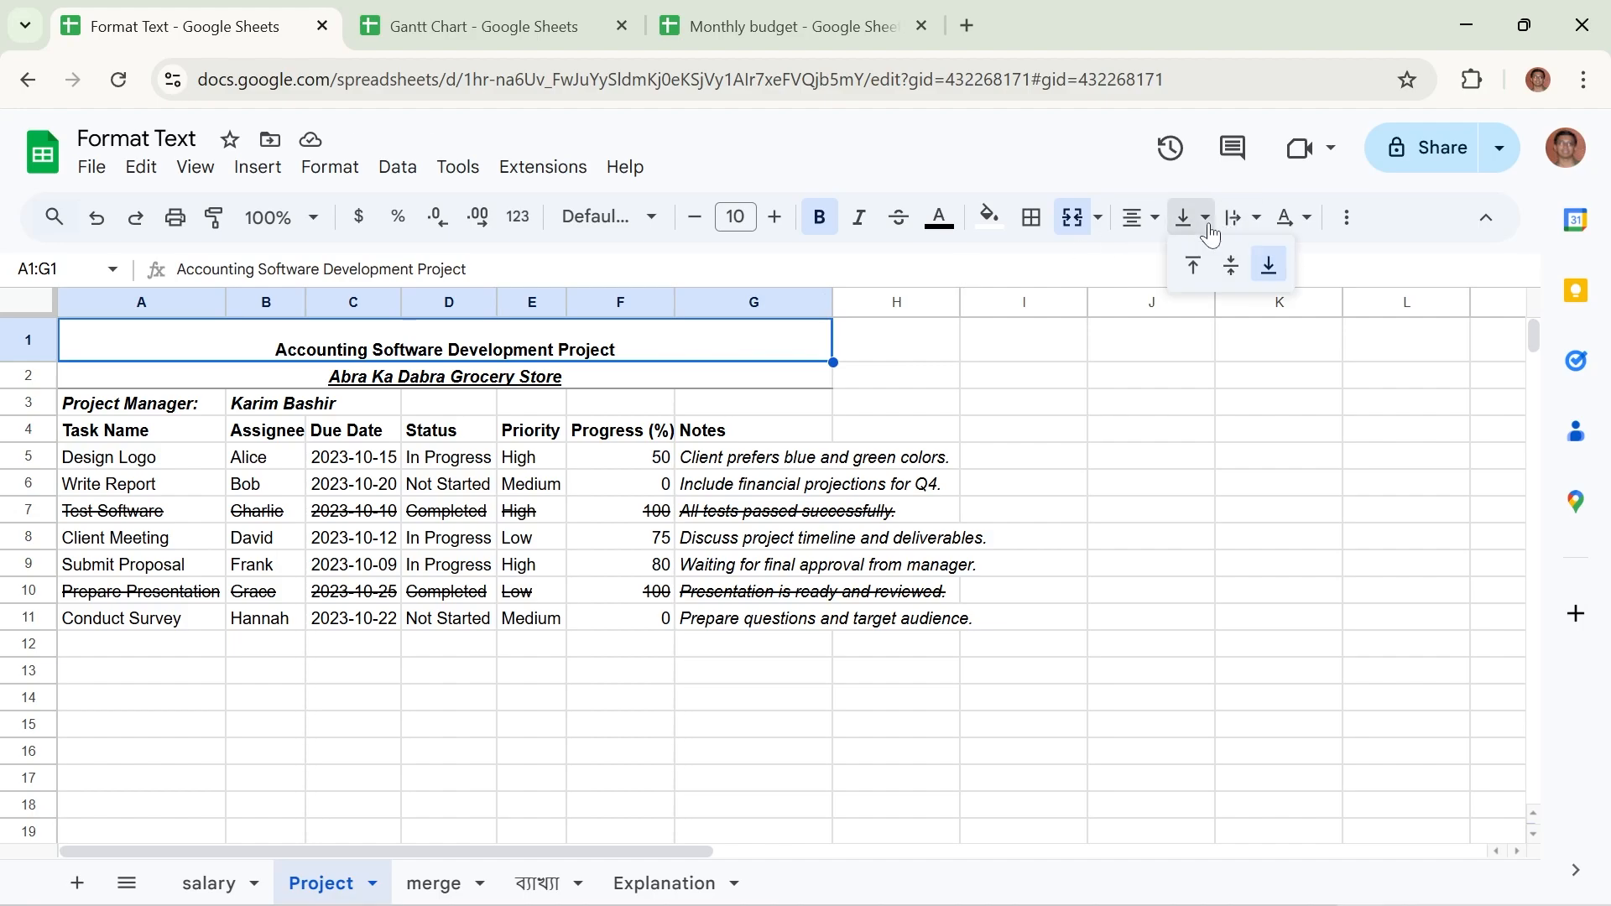
pyautogui.click(1230, 262)
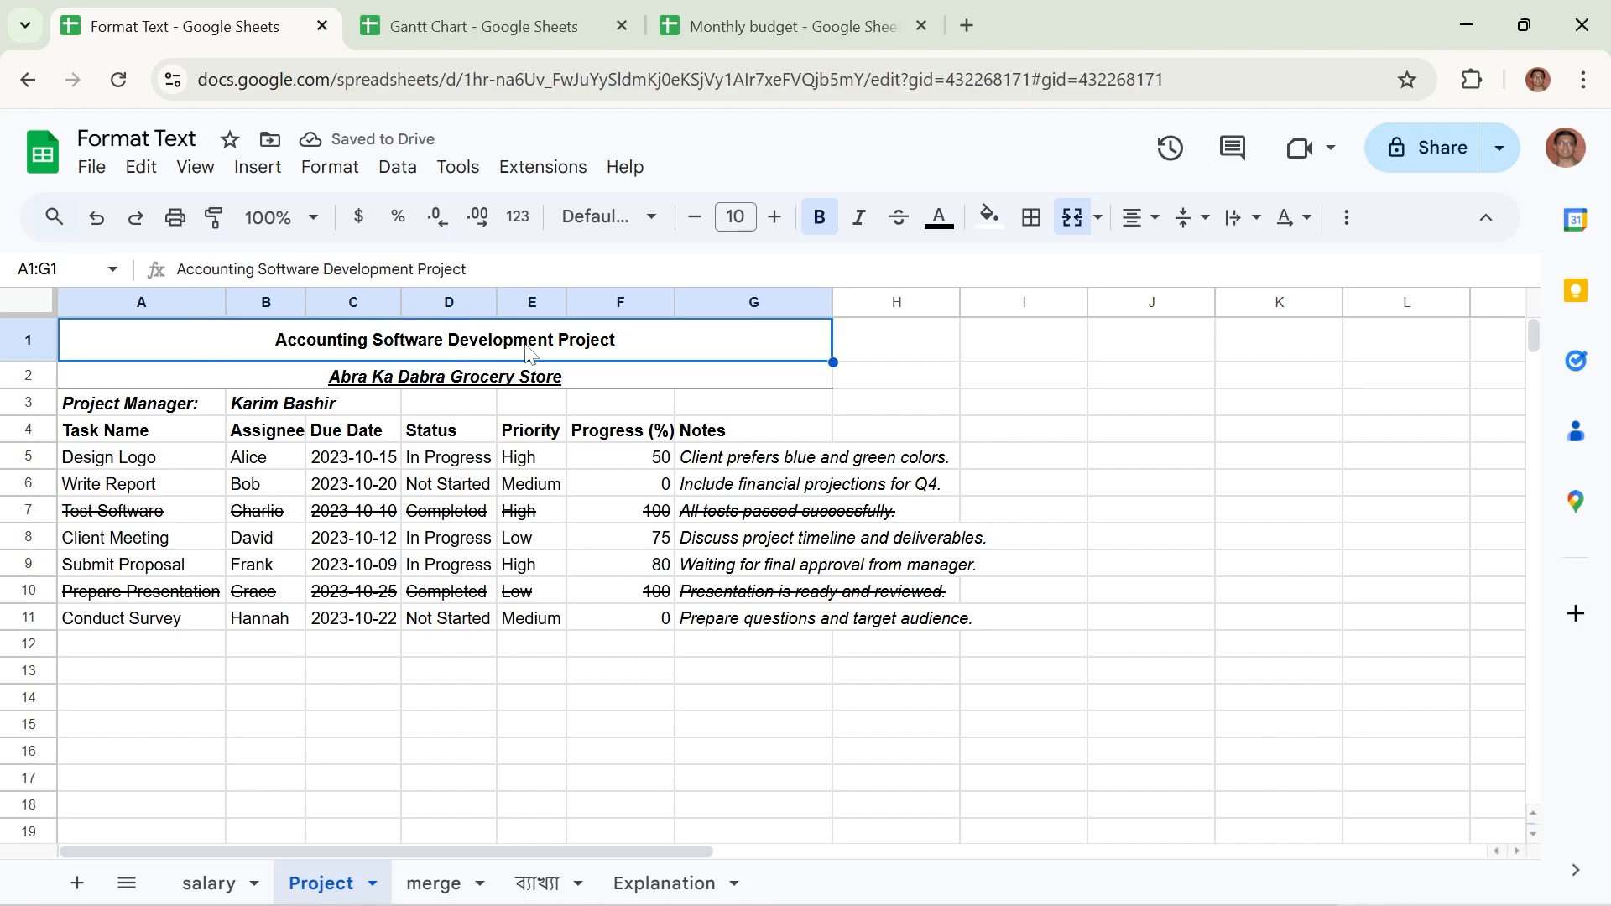
# Examine the text wrapping options and how the notes in G5:G11 extend over the neighbouring cells in column H.
pyautogui.click(330, 167)
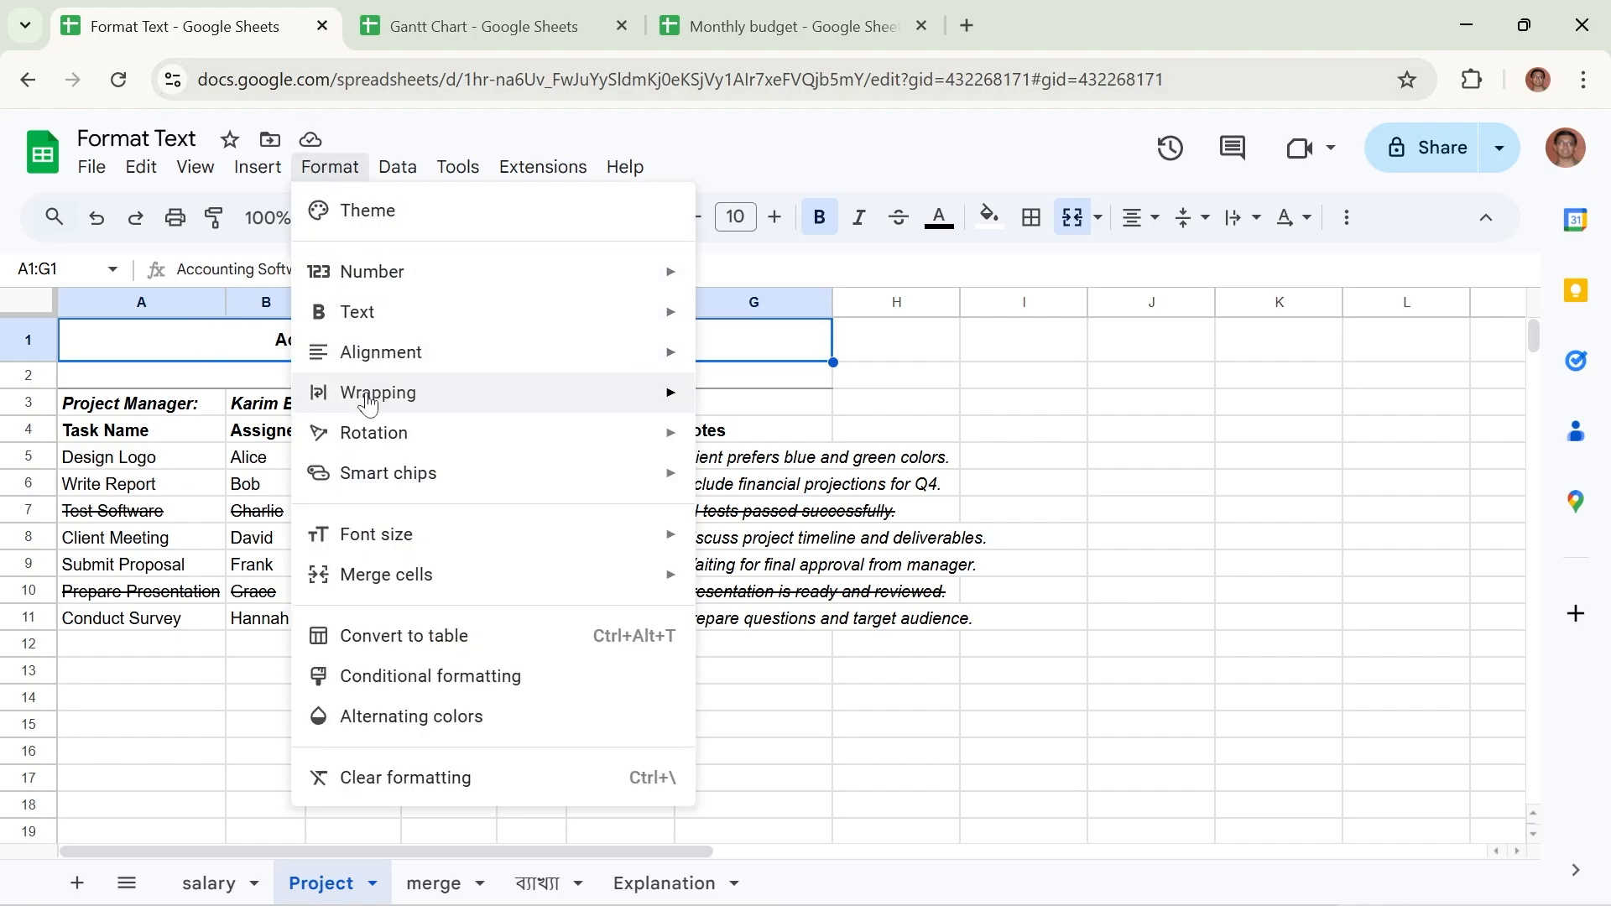
pyautogui.moveTo(369, 404)
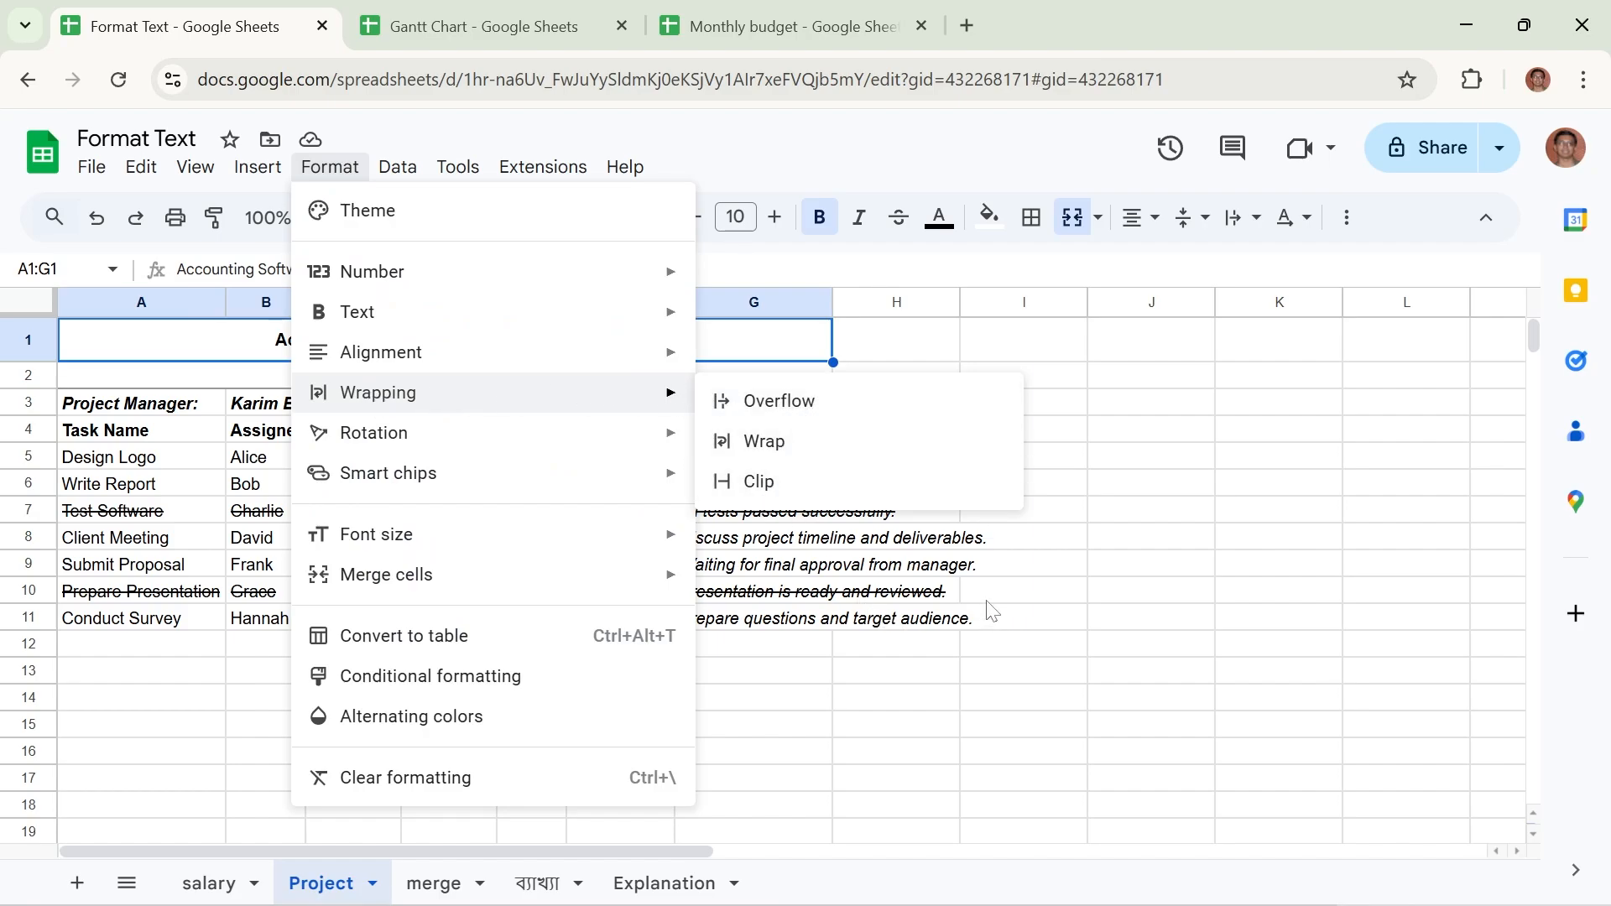
pyautogui.click(773, 564)
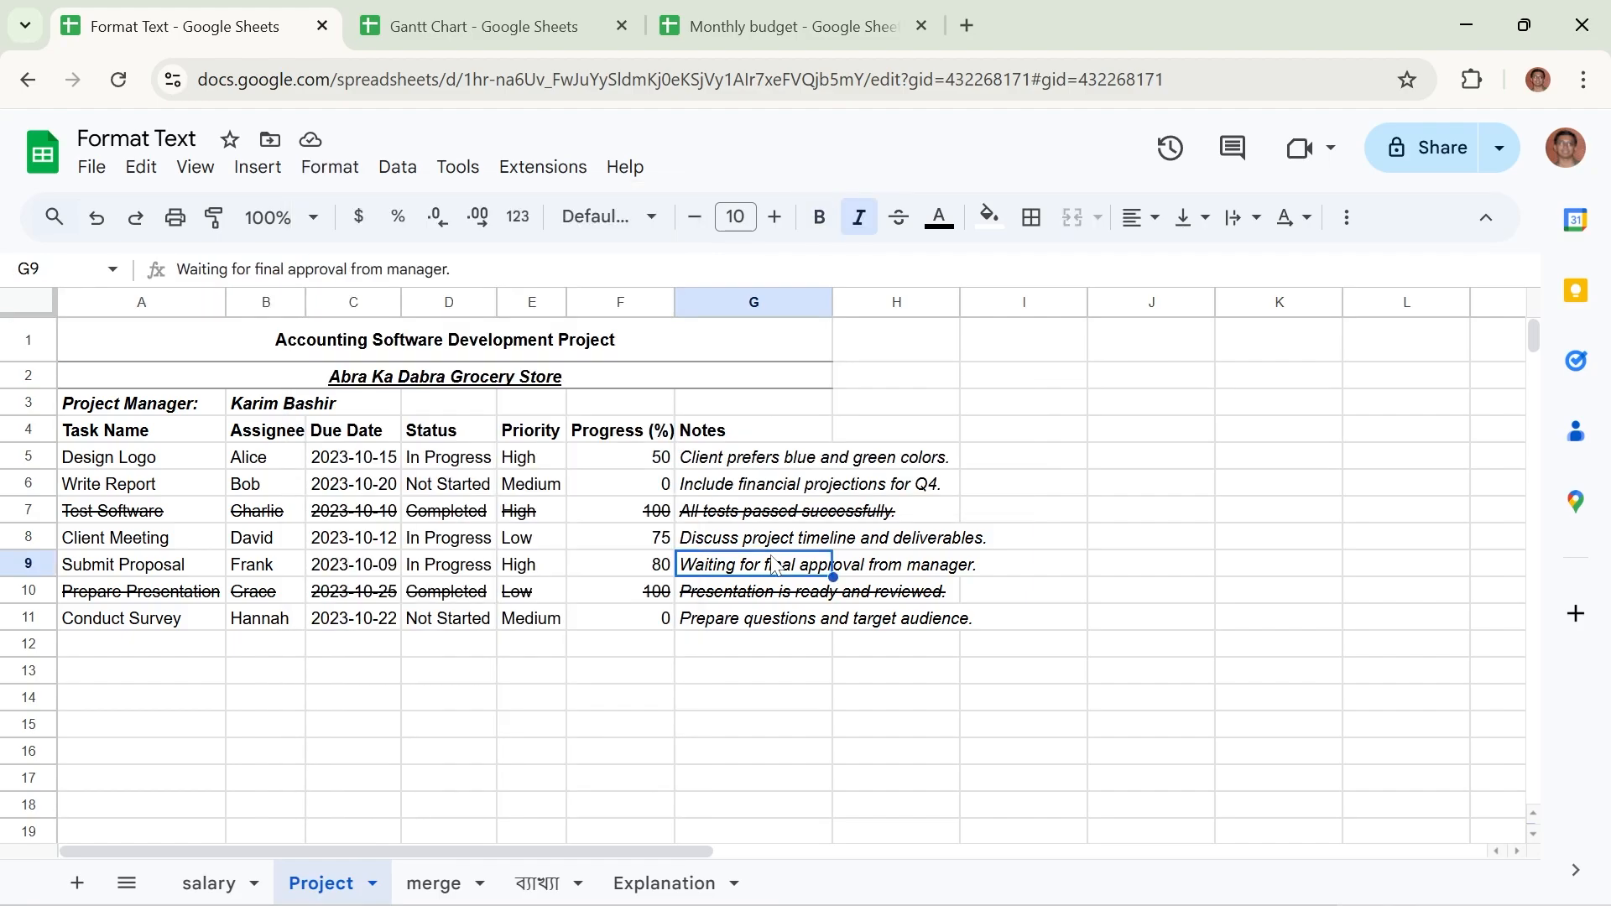
pyautogui.click(758, 462)
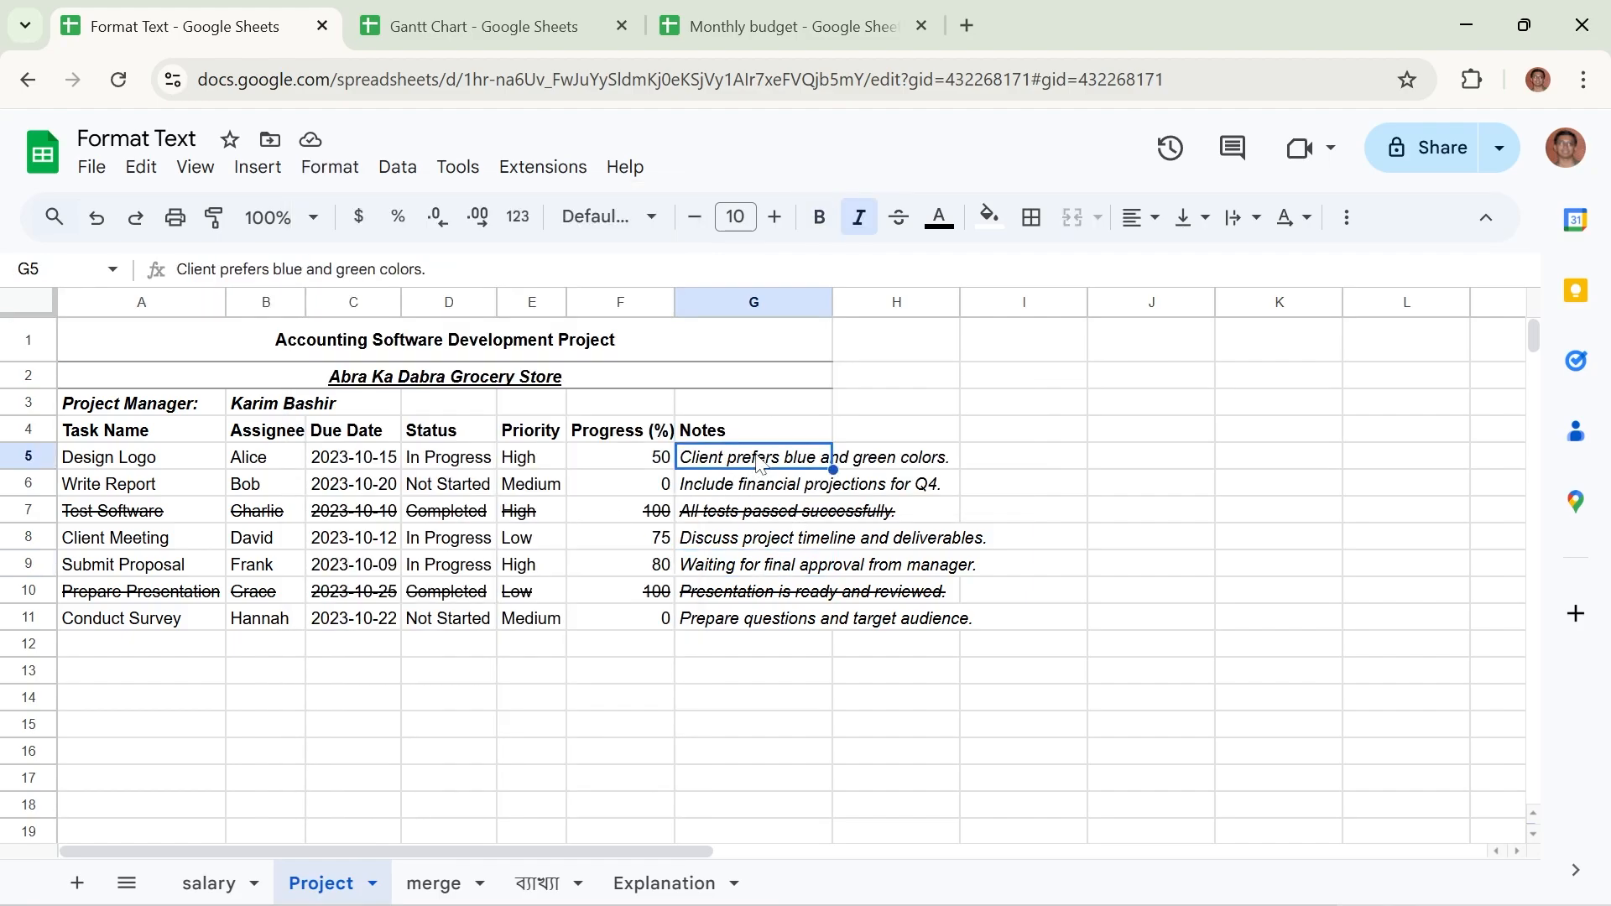
pyautogui.moveTo(758, 462); pyautogui.dragTo(755, 625)
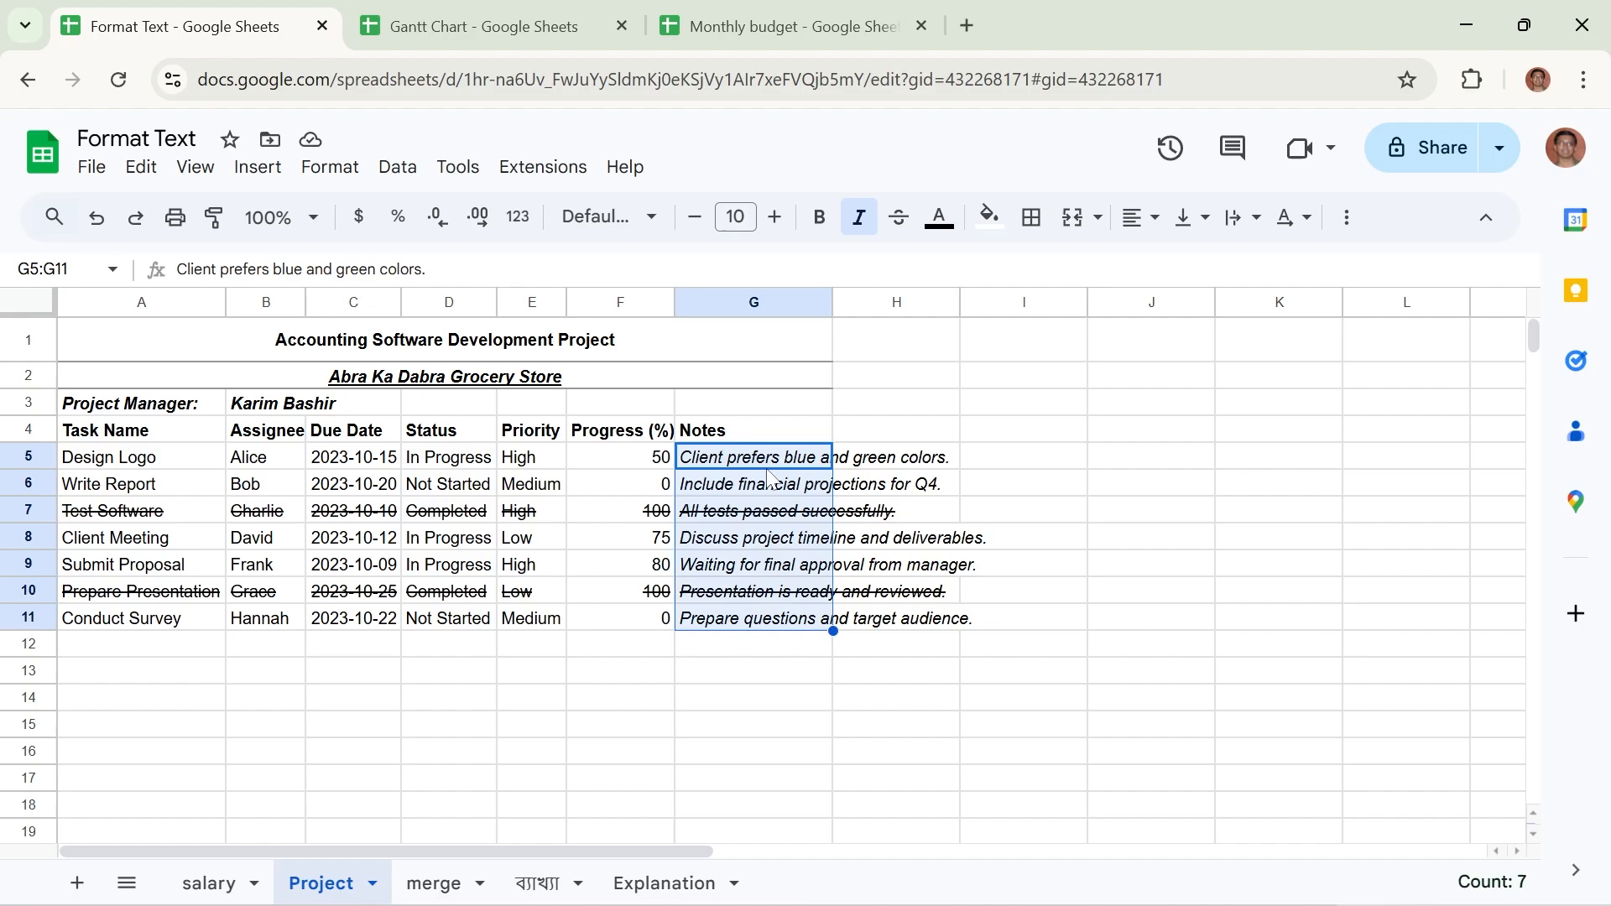
pyautogui.click(901, 462)
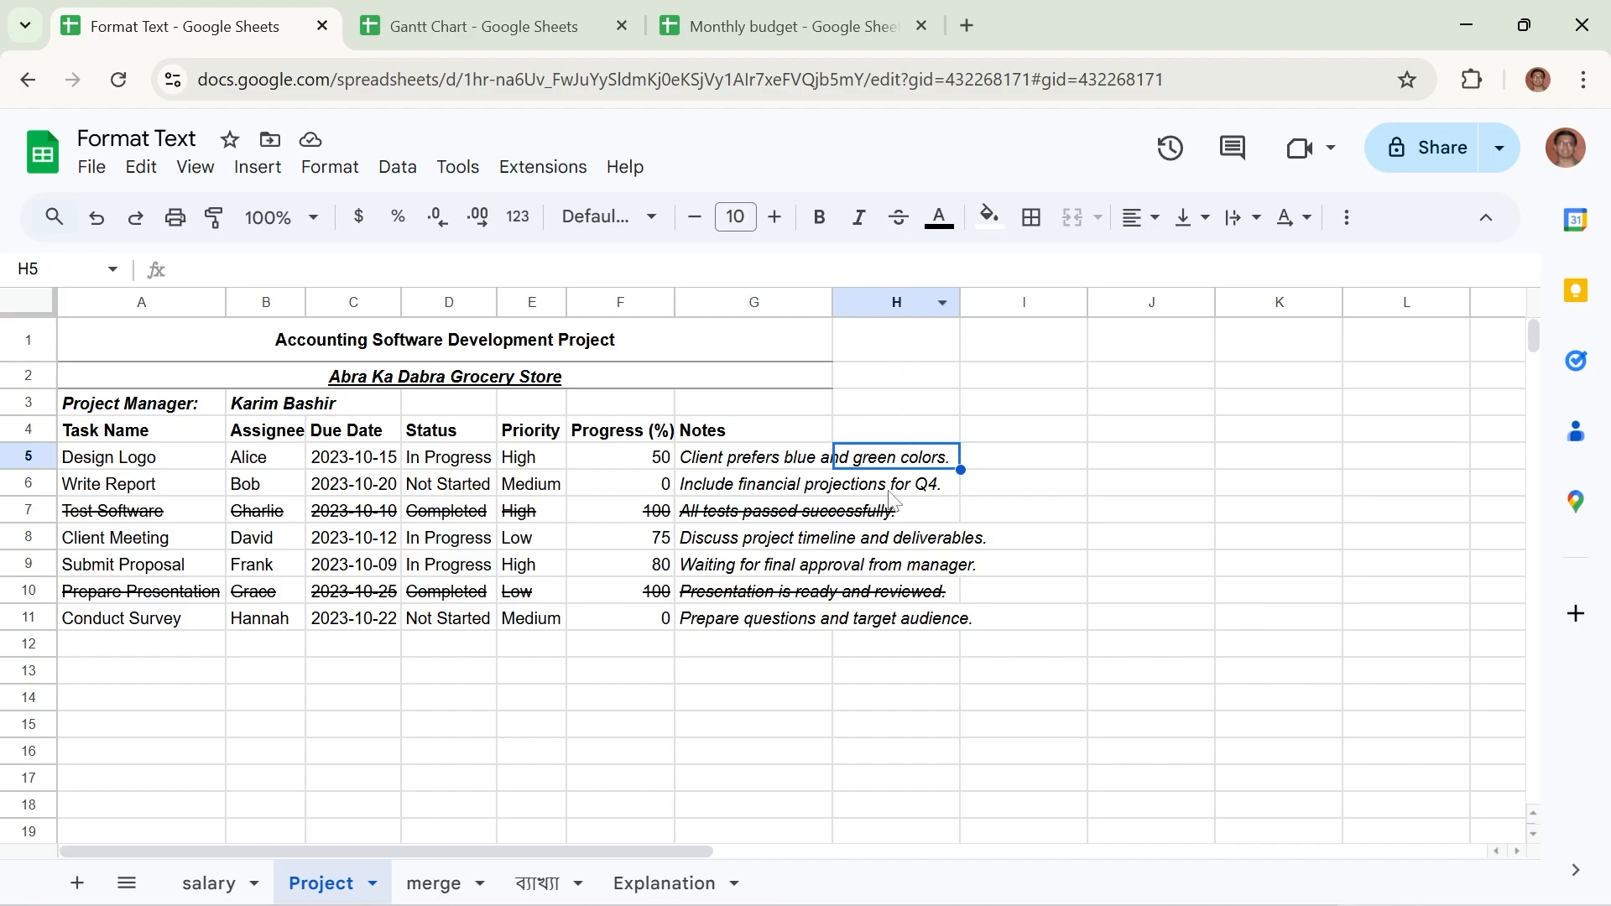
pyautogui.click(729, 459)
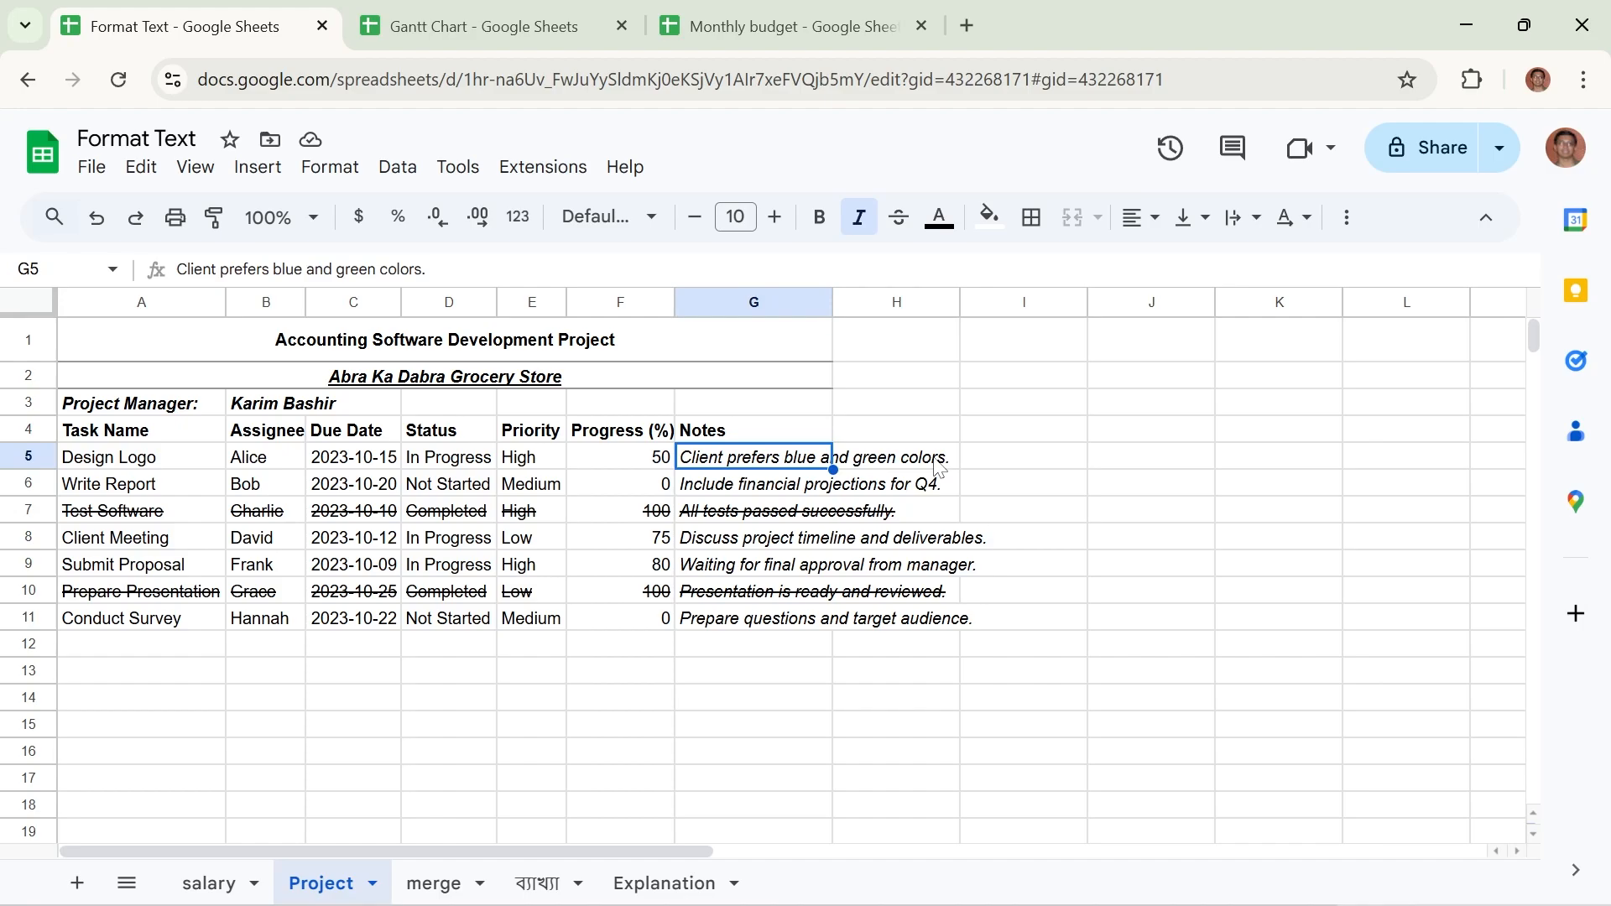
# Copy the Priority values from E5:E11 into H5:H11 beside the notes, and delete the pasted values.
pyautogui.moveTo(528, 460); pyautogui.dragTo(525, 621)
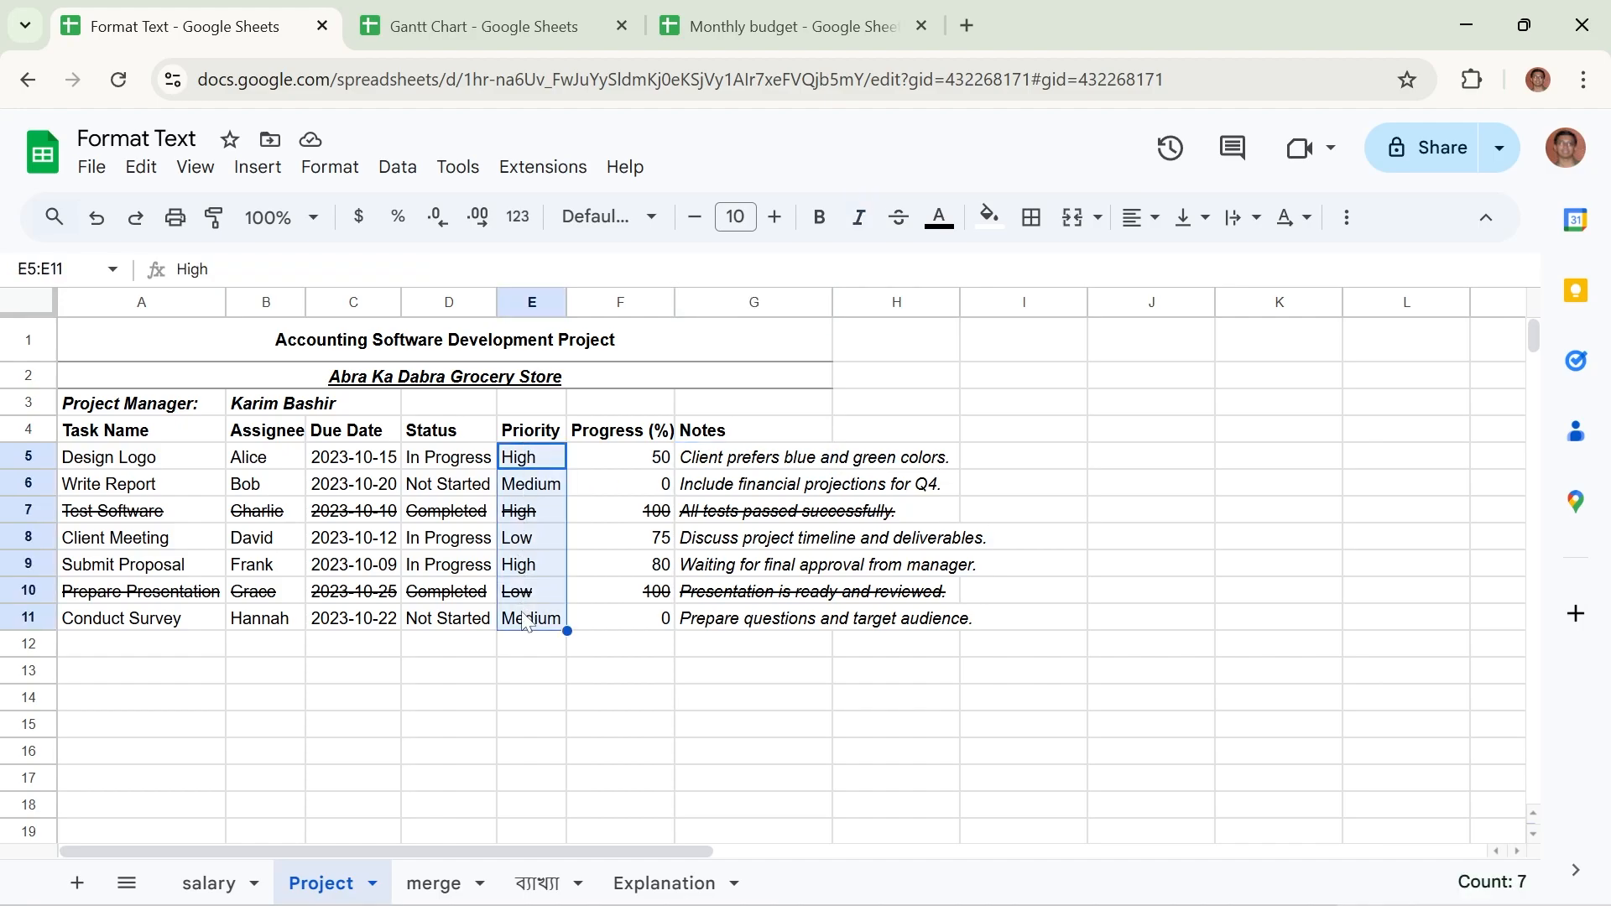
pyautogui.hotkey('ctrl', 'c')
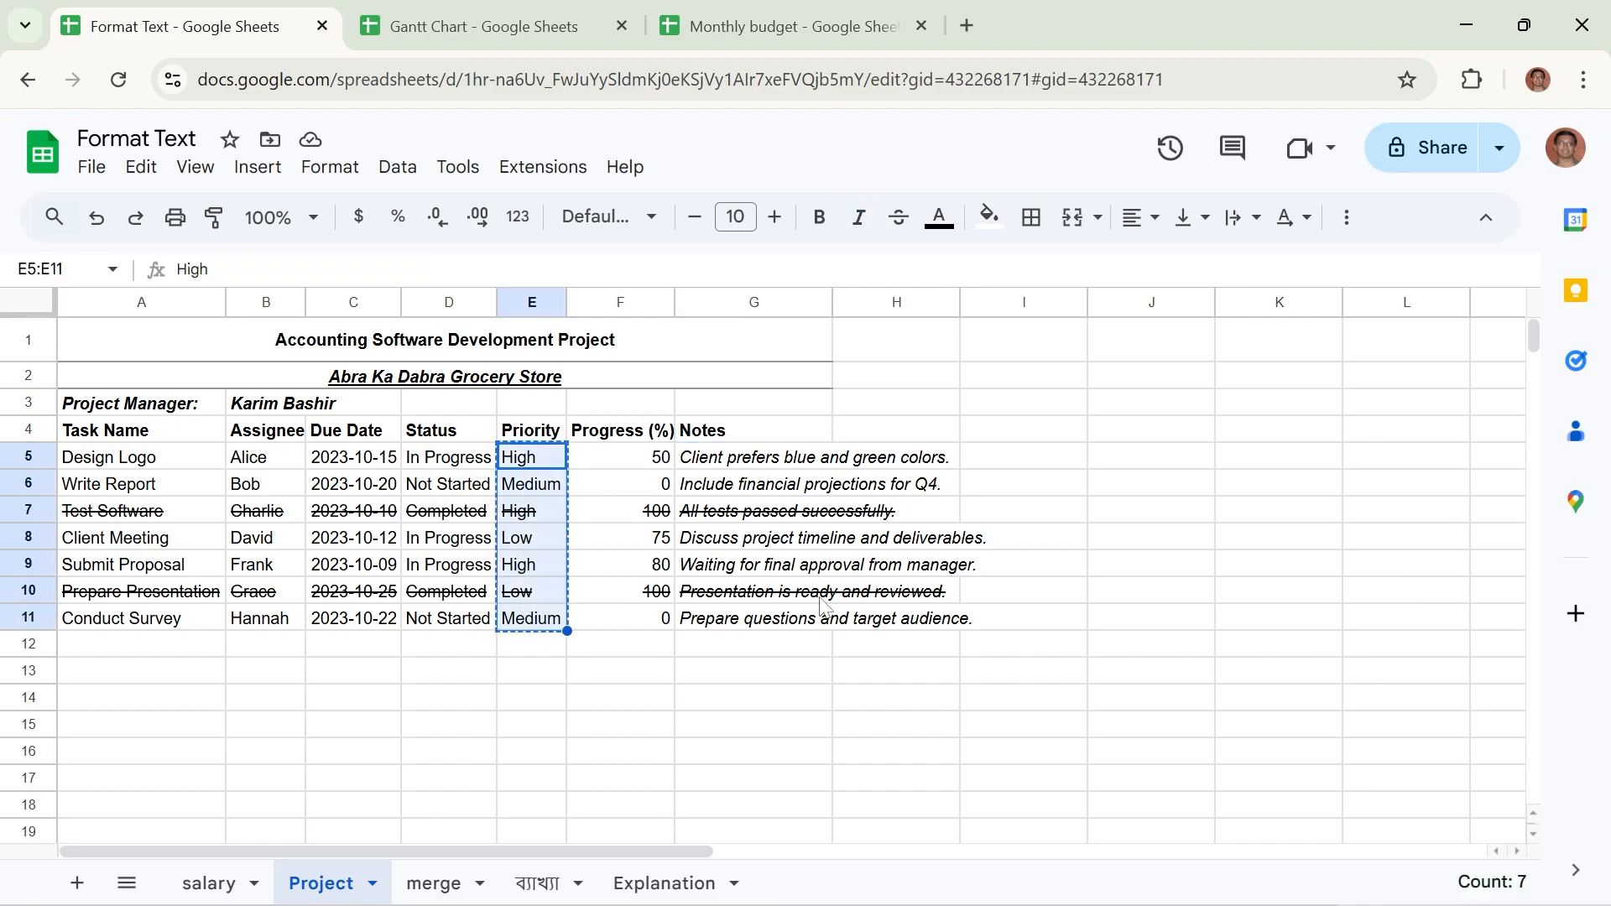
pyautogui.click(910, 462)
pyautogui.hotkey('ctrl', 'v')
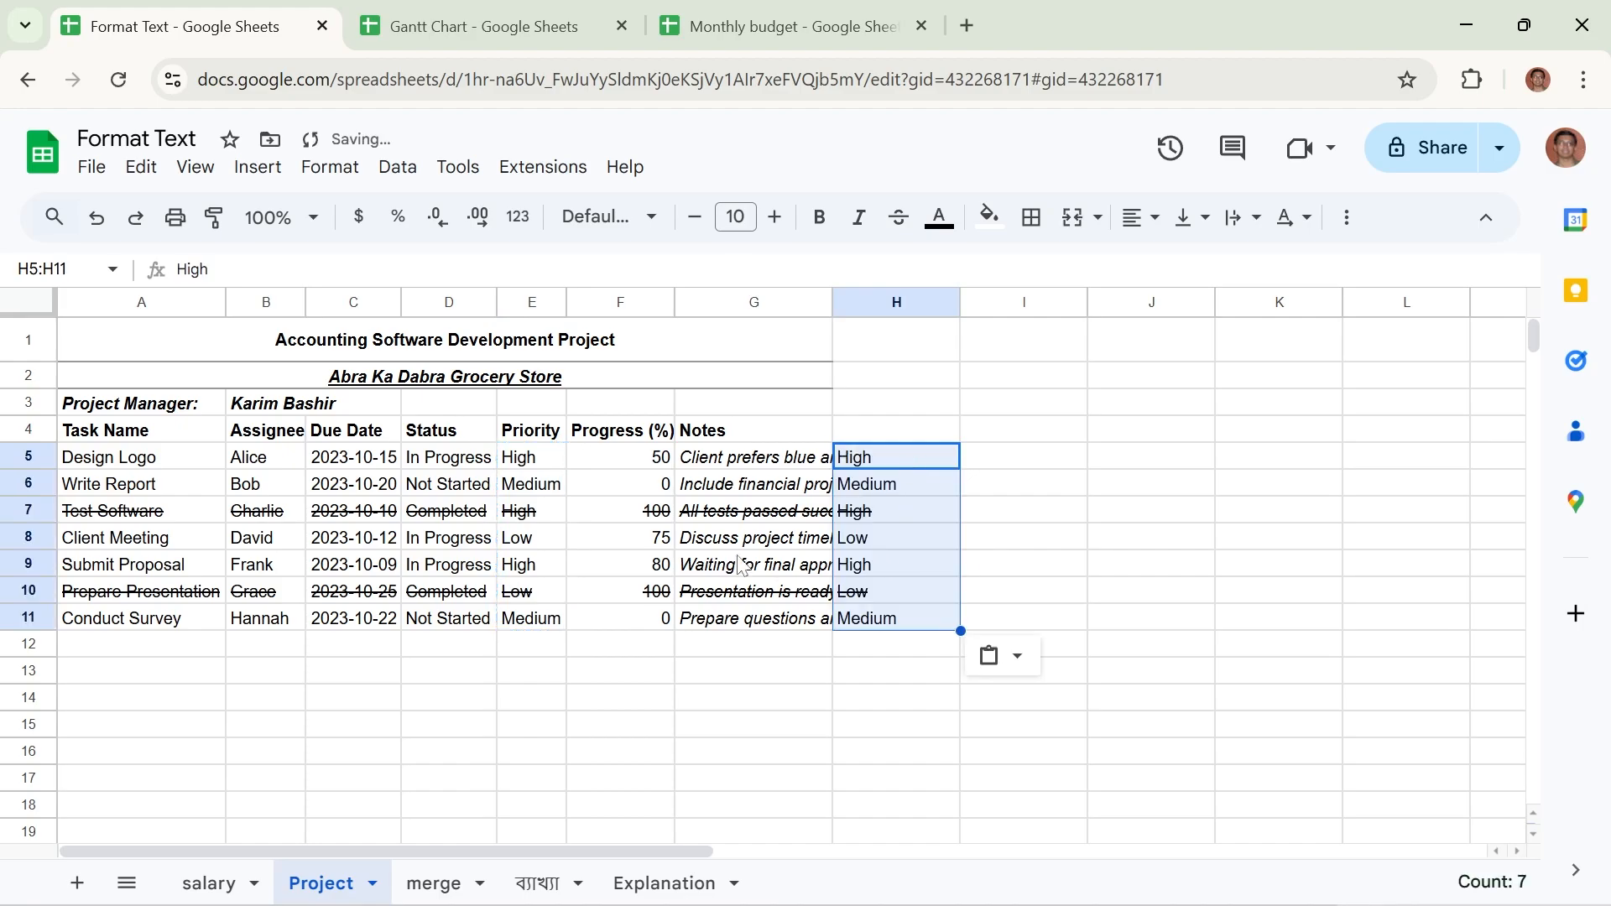
pyautogui.click(741, 567)
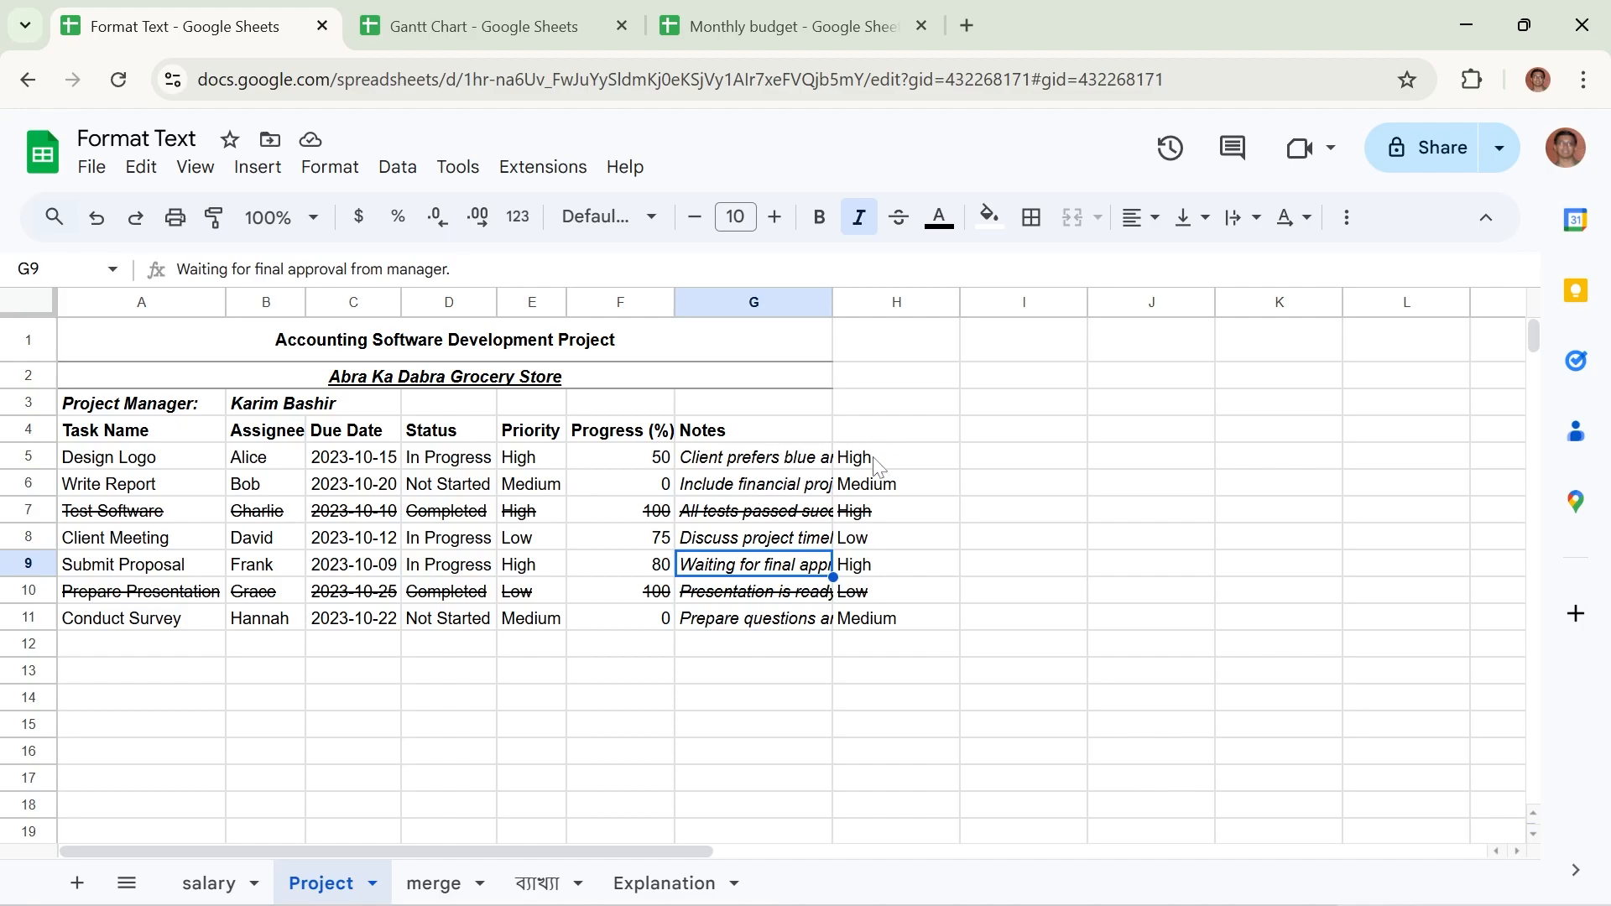
pyautogui.moveTo(873, 458); pyautogui.dragTo(870, 621)
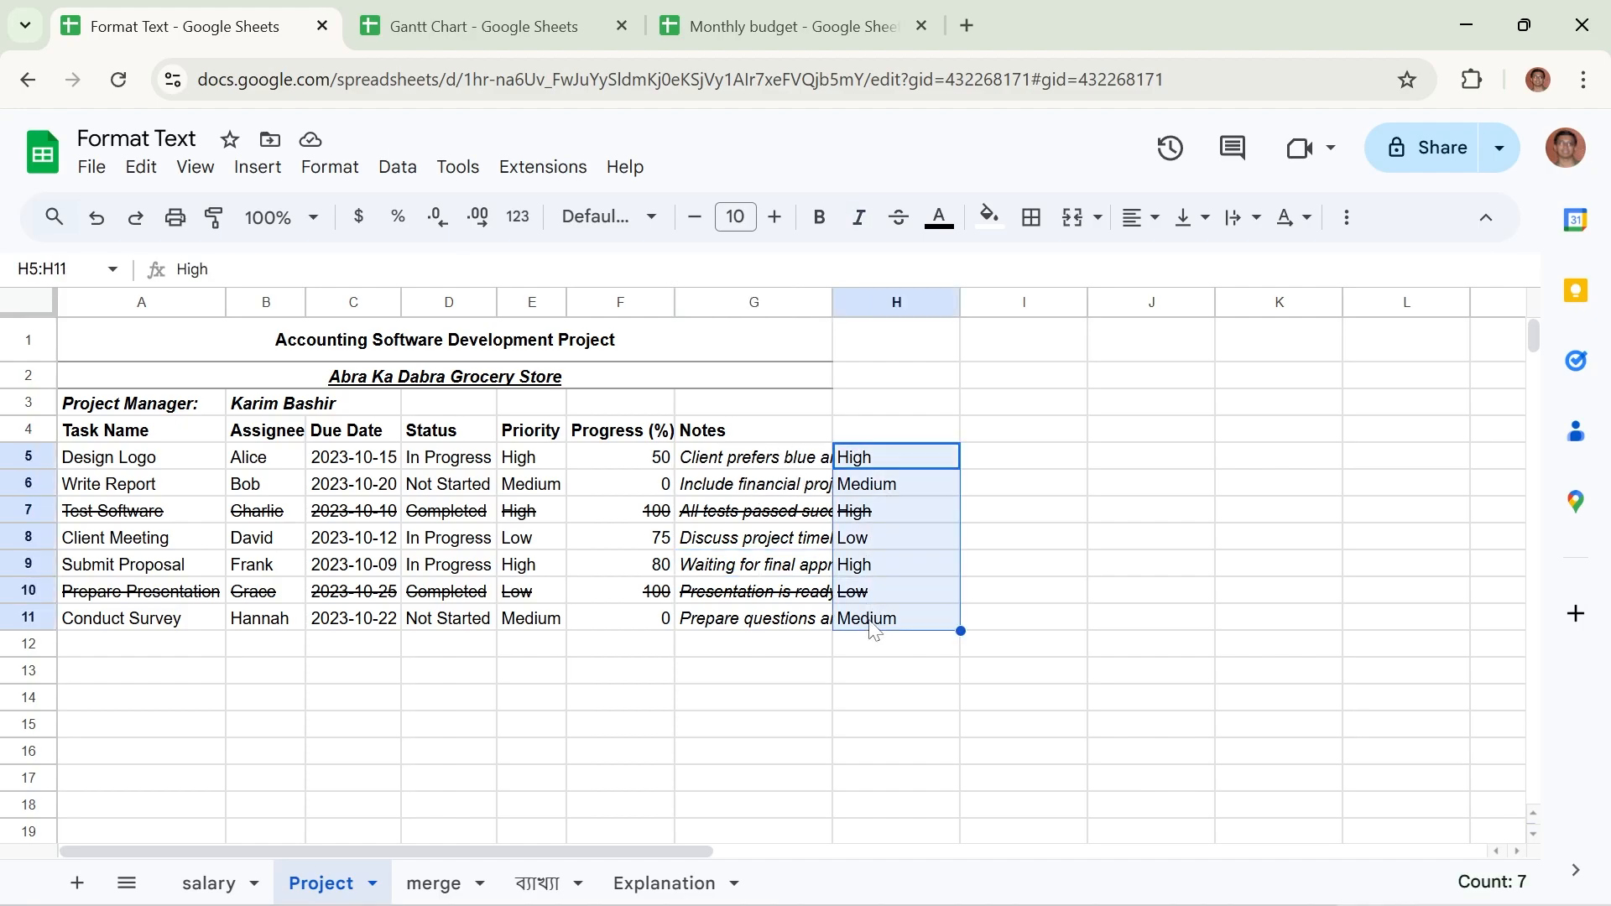
pyautogui.press('Delete')
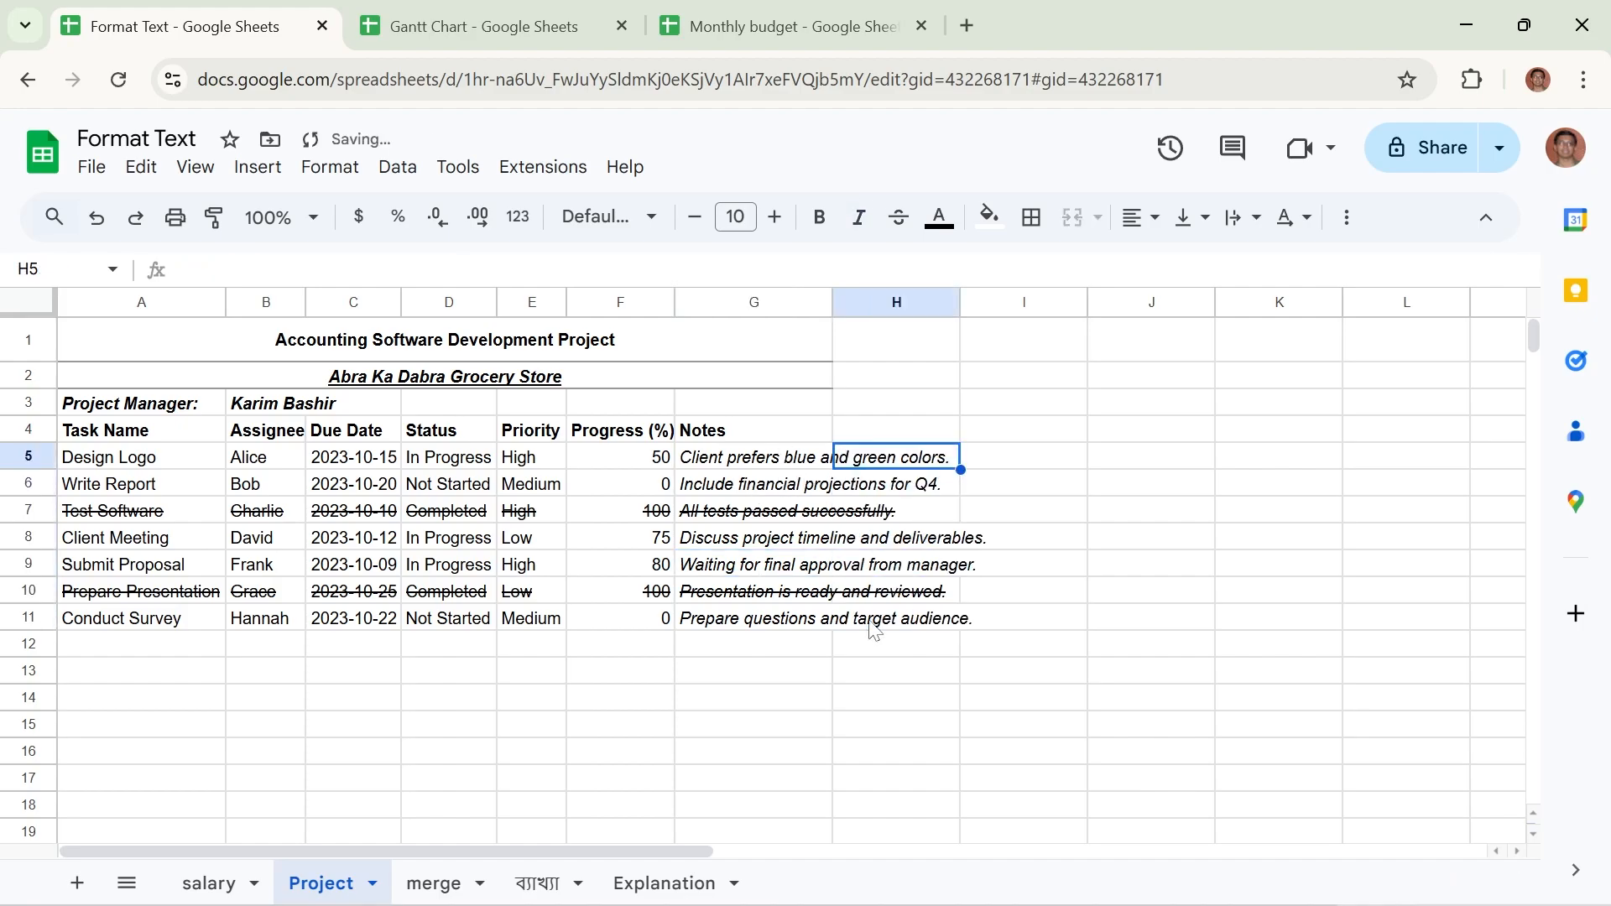
# Review the text wrapping options for the Design Logo note in G5, and apply Wrap to the cell.
pyautogui.click(747, 466)
pyautogui.click(329, 168)
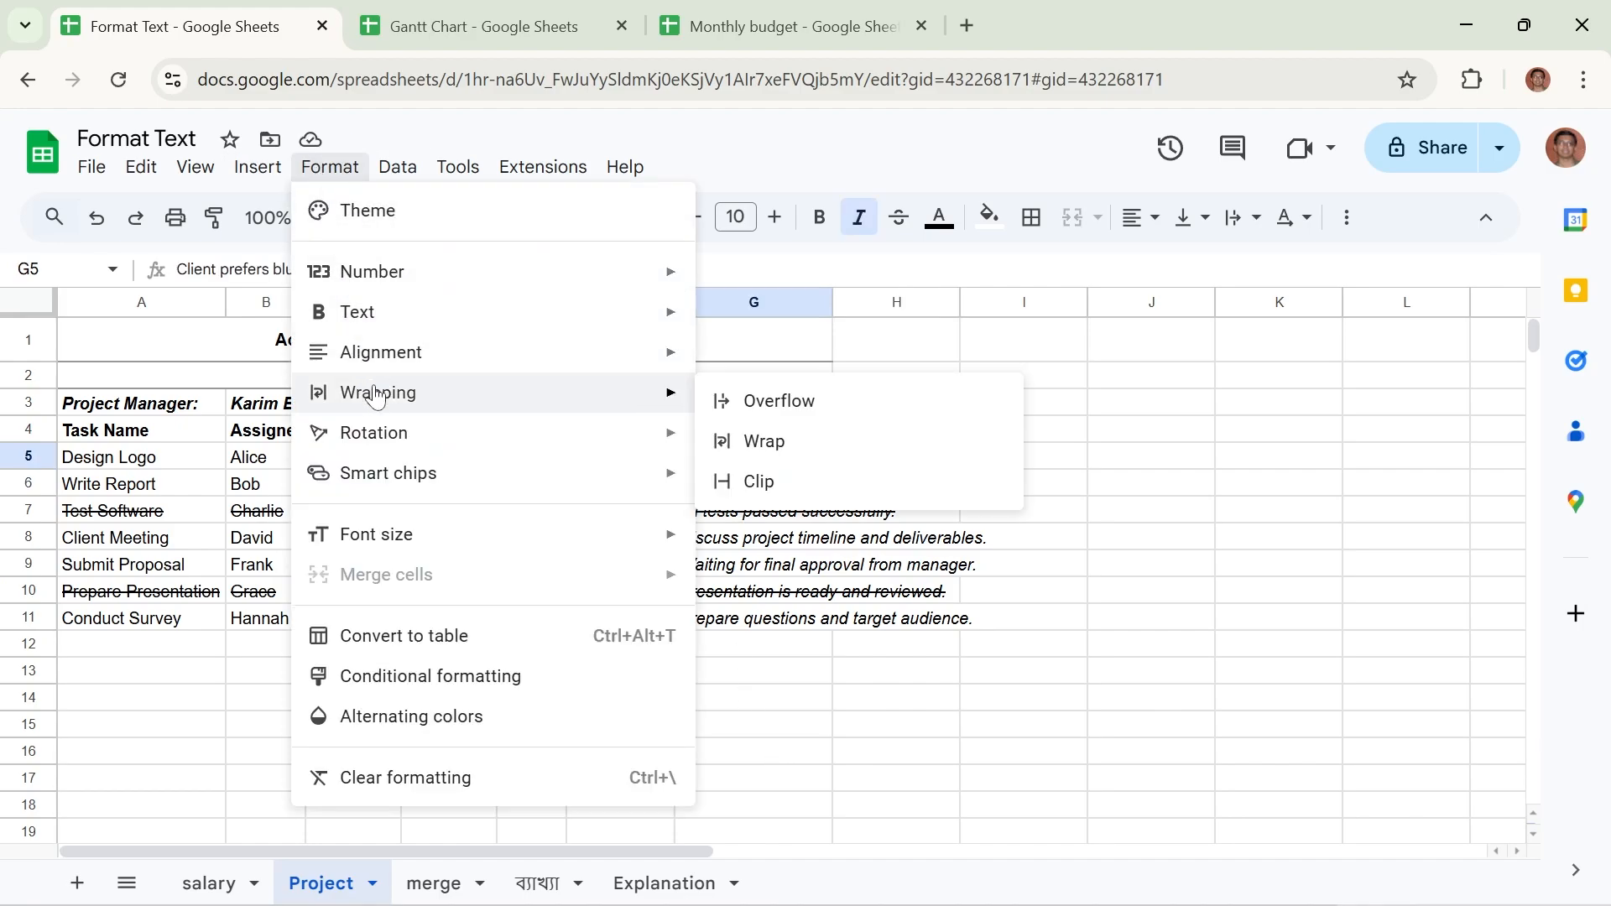
pyautogui.click(919, 646)
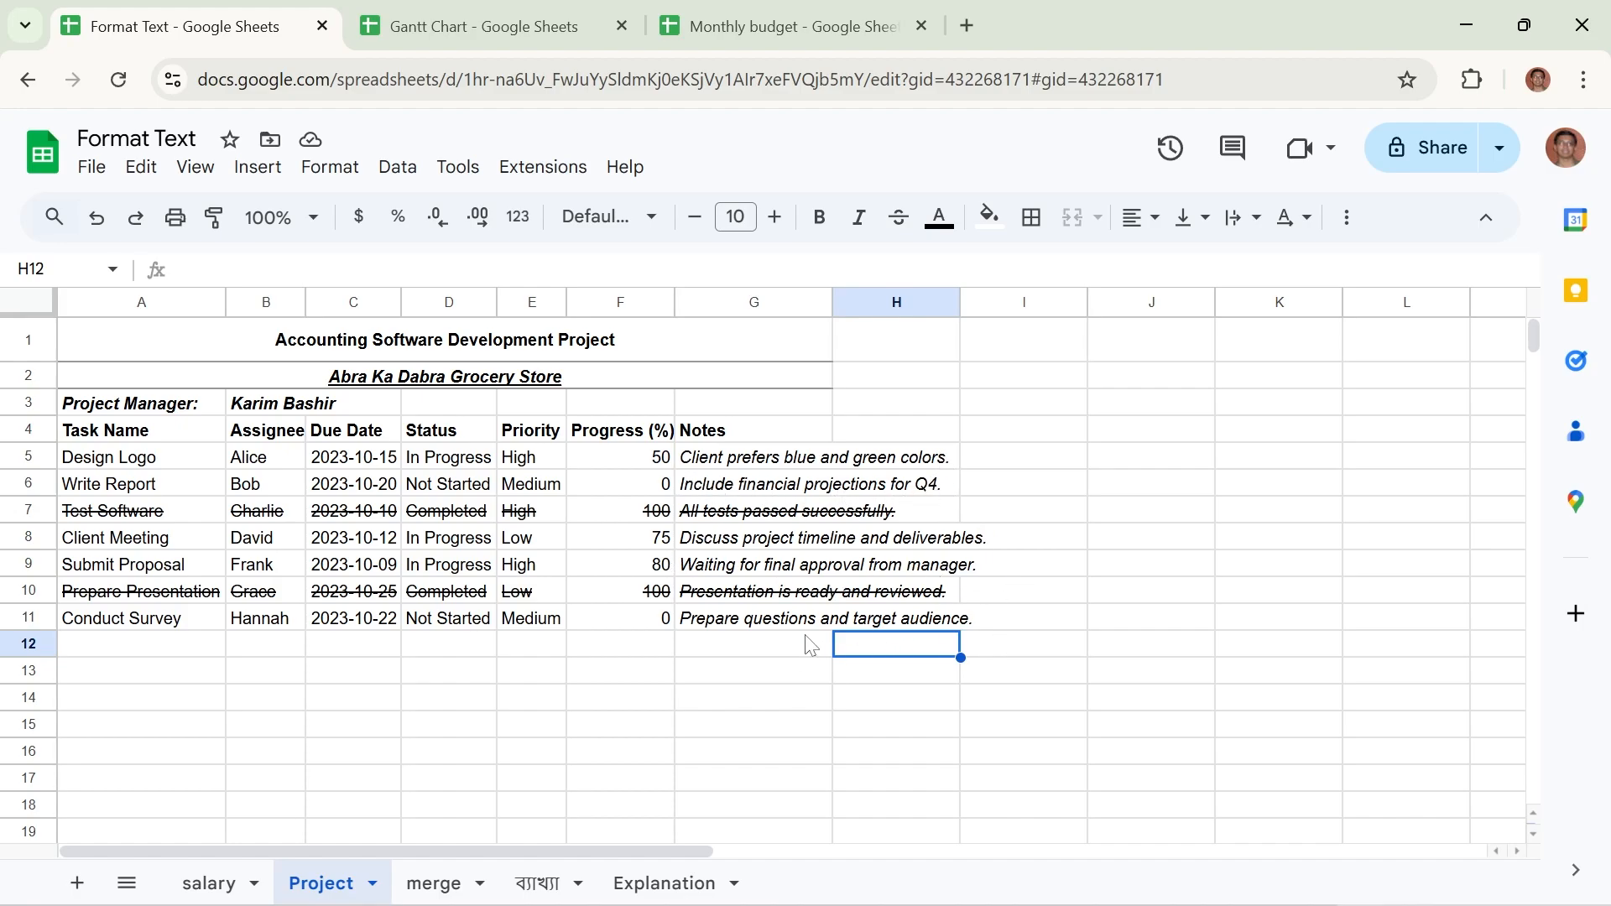
pyautogui.click(715, 469)
pyautogui.click(333, 167)
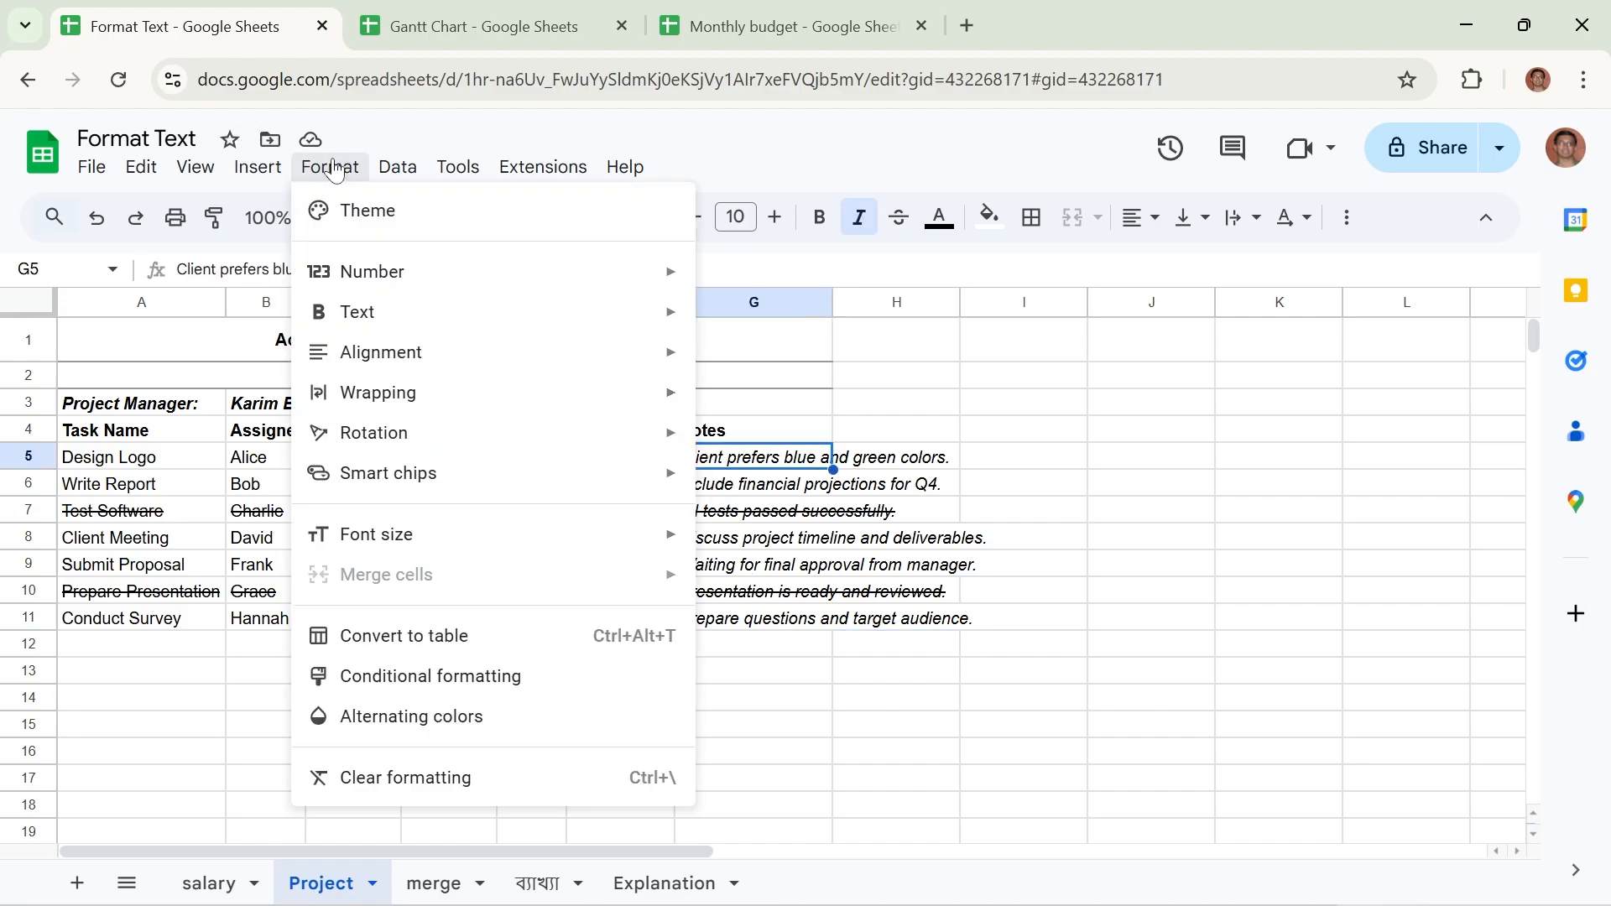
pyautogui.moveTo(435, 403)
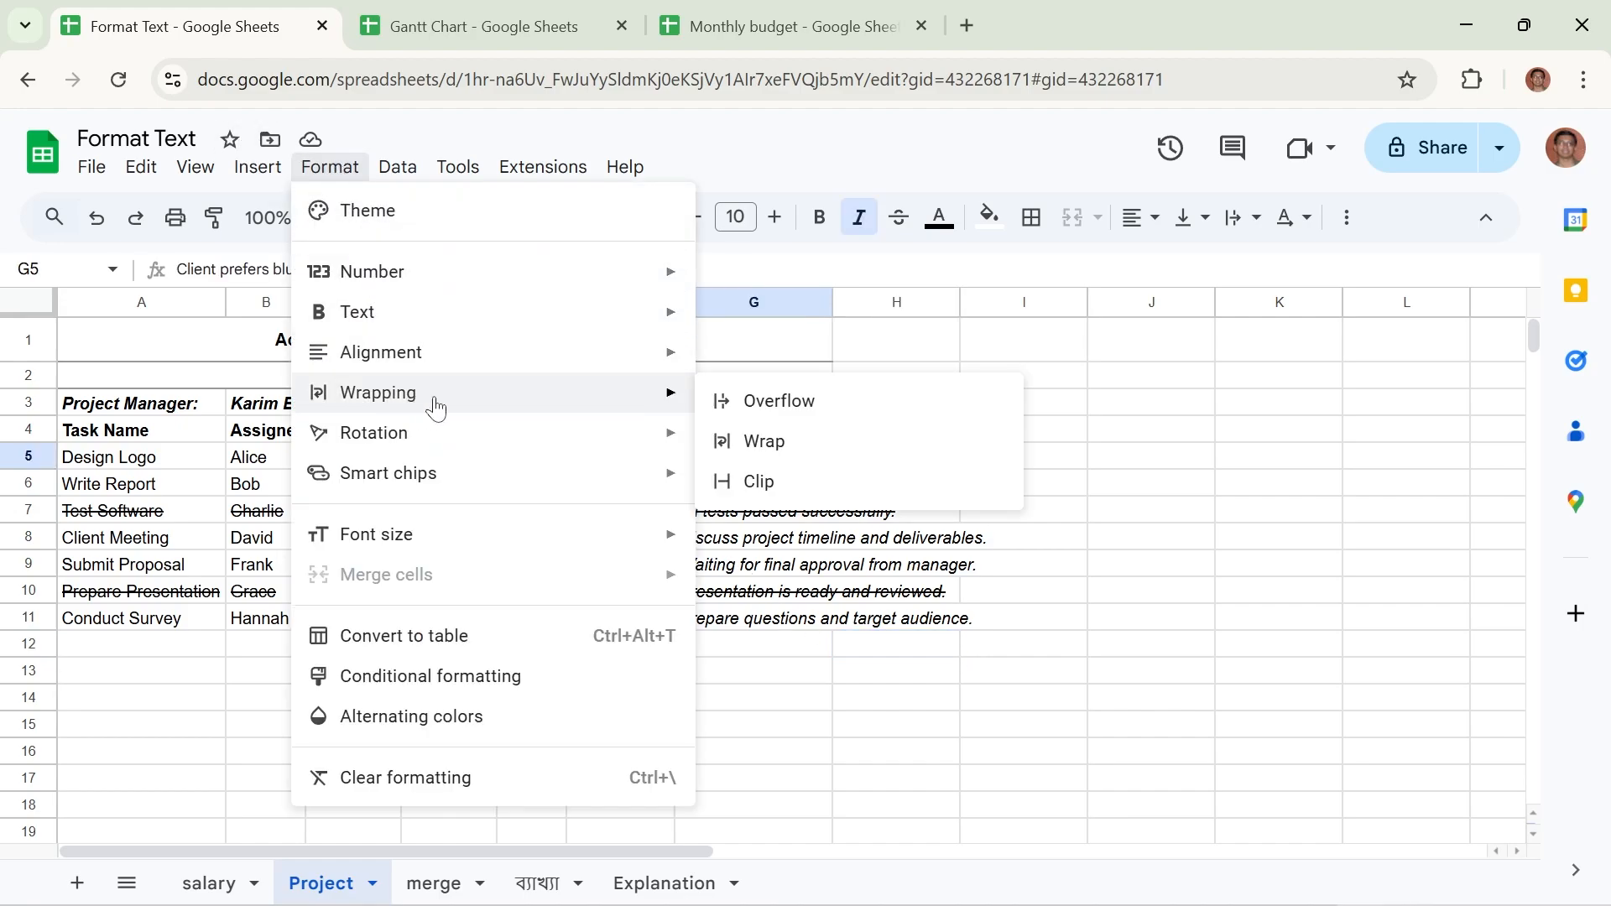
pyautogui.click(791, 449)
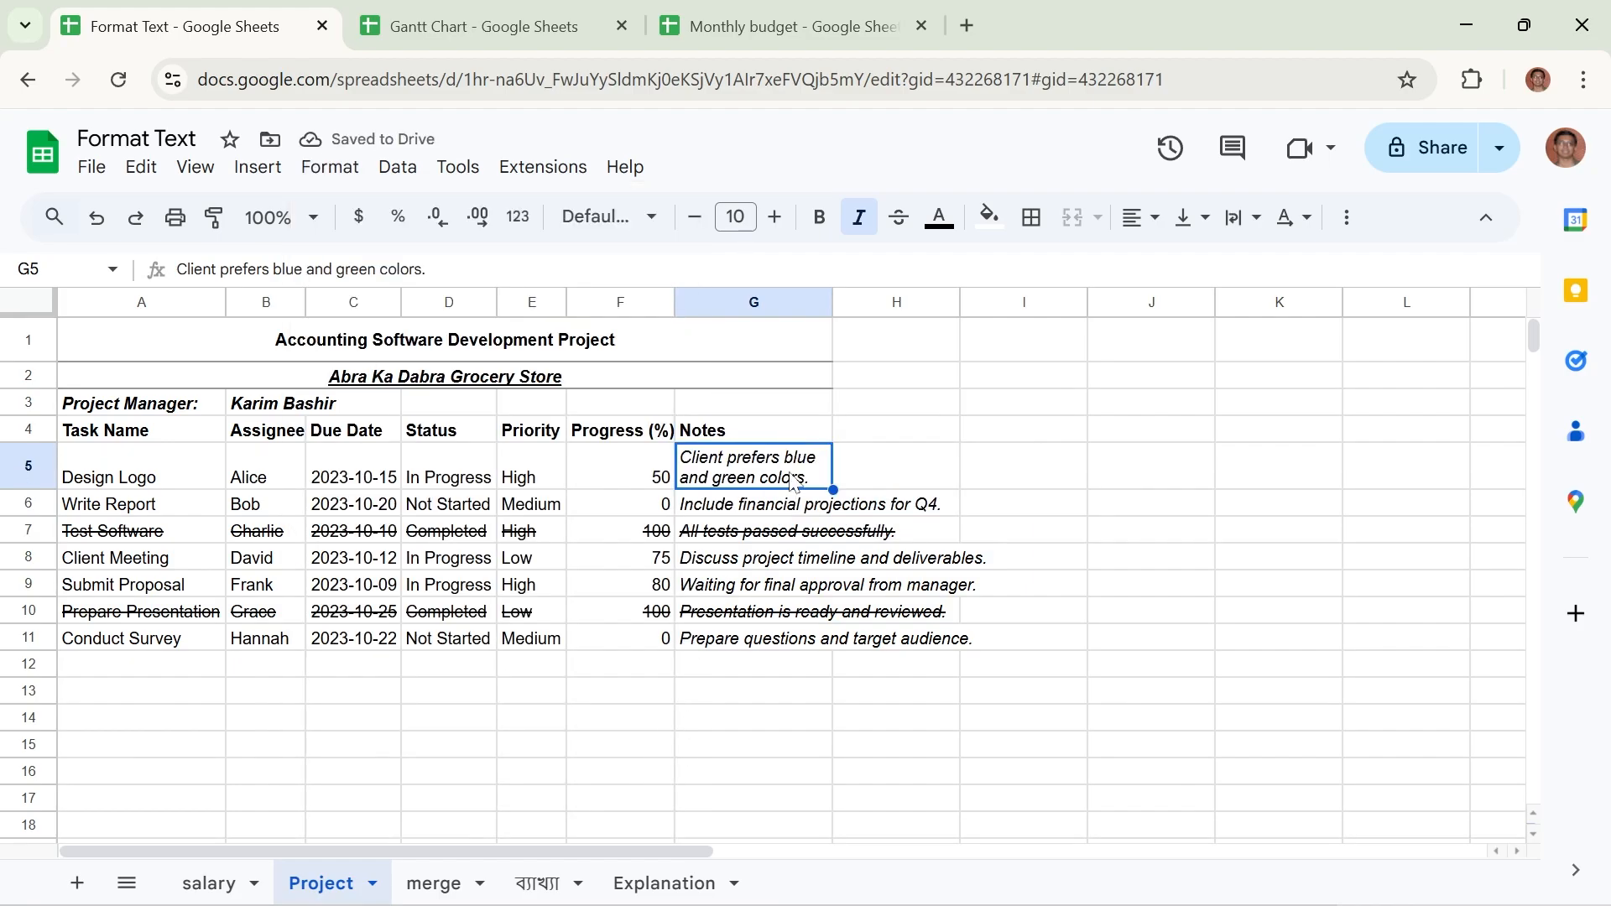
# Copy the text "Include financial projections for Q4." from G6 and append it to the note in G5.
pyautogui.click(770, 513)
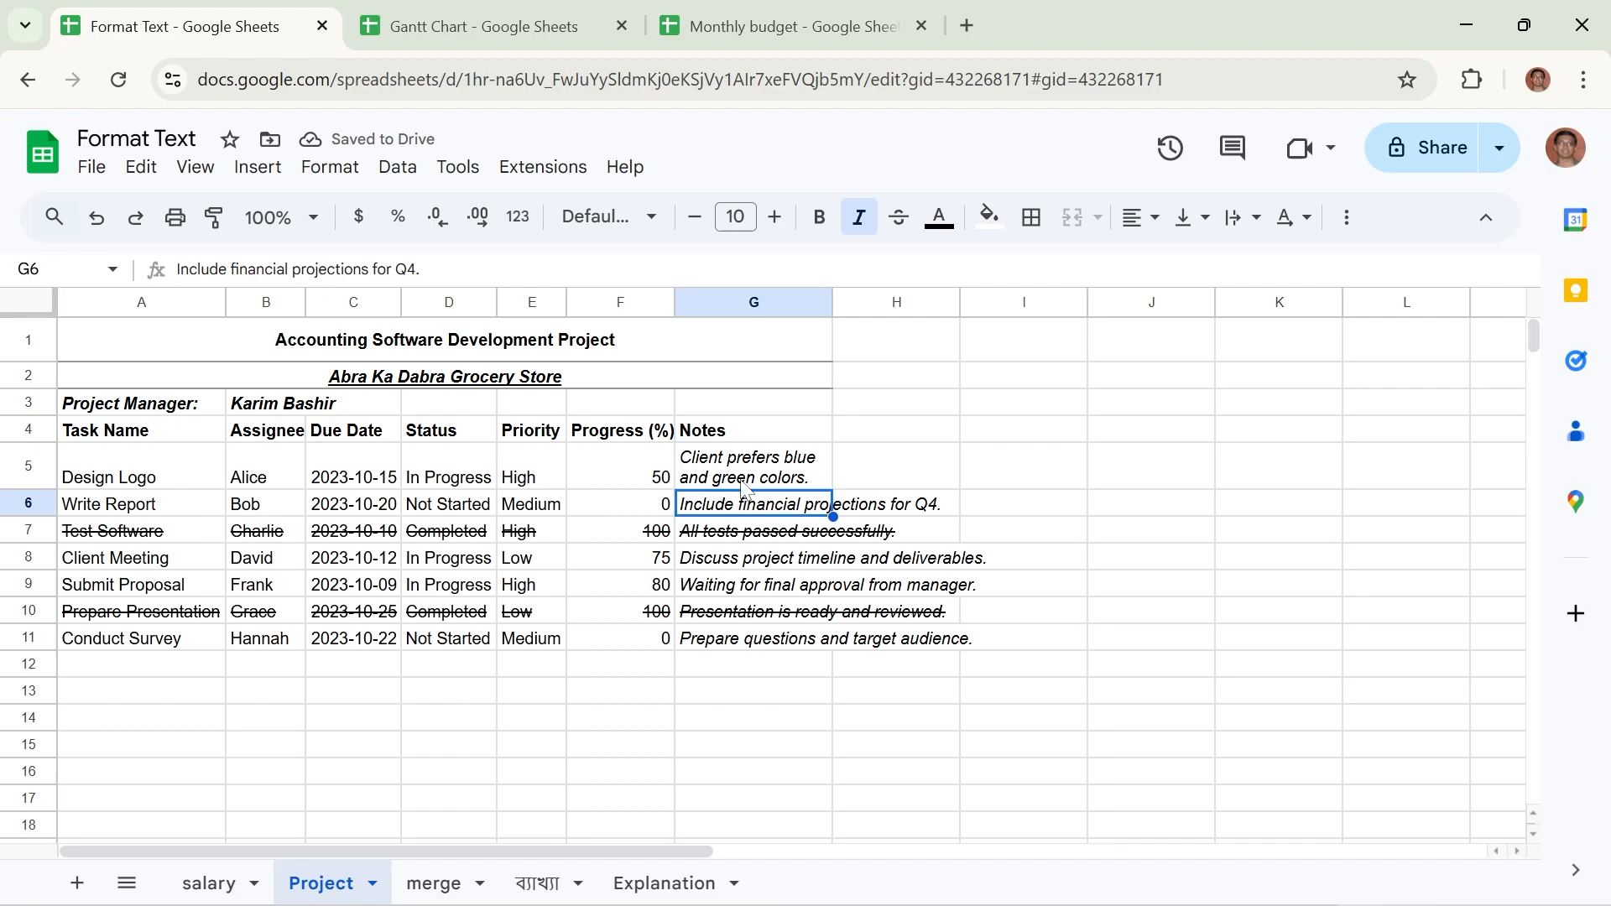
pyautogui.moveTo(453, 269); pyautogui.dragTo(126, 277)
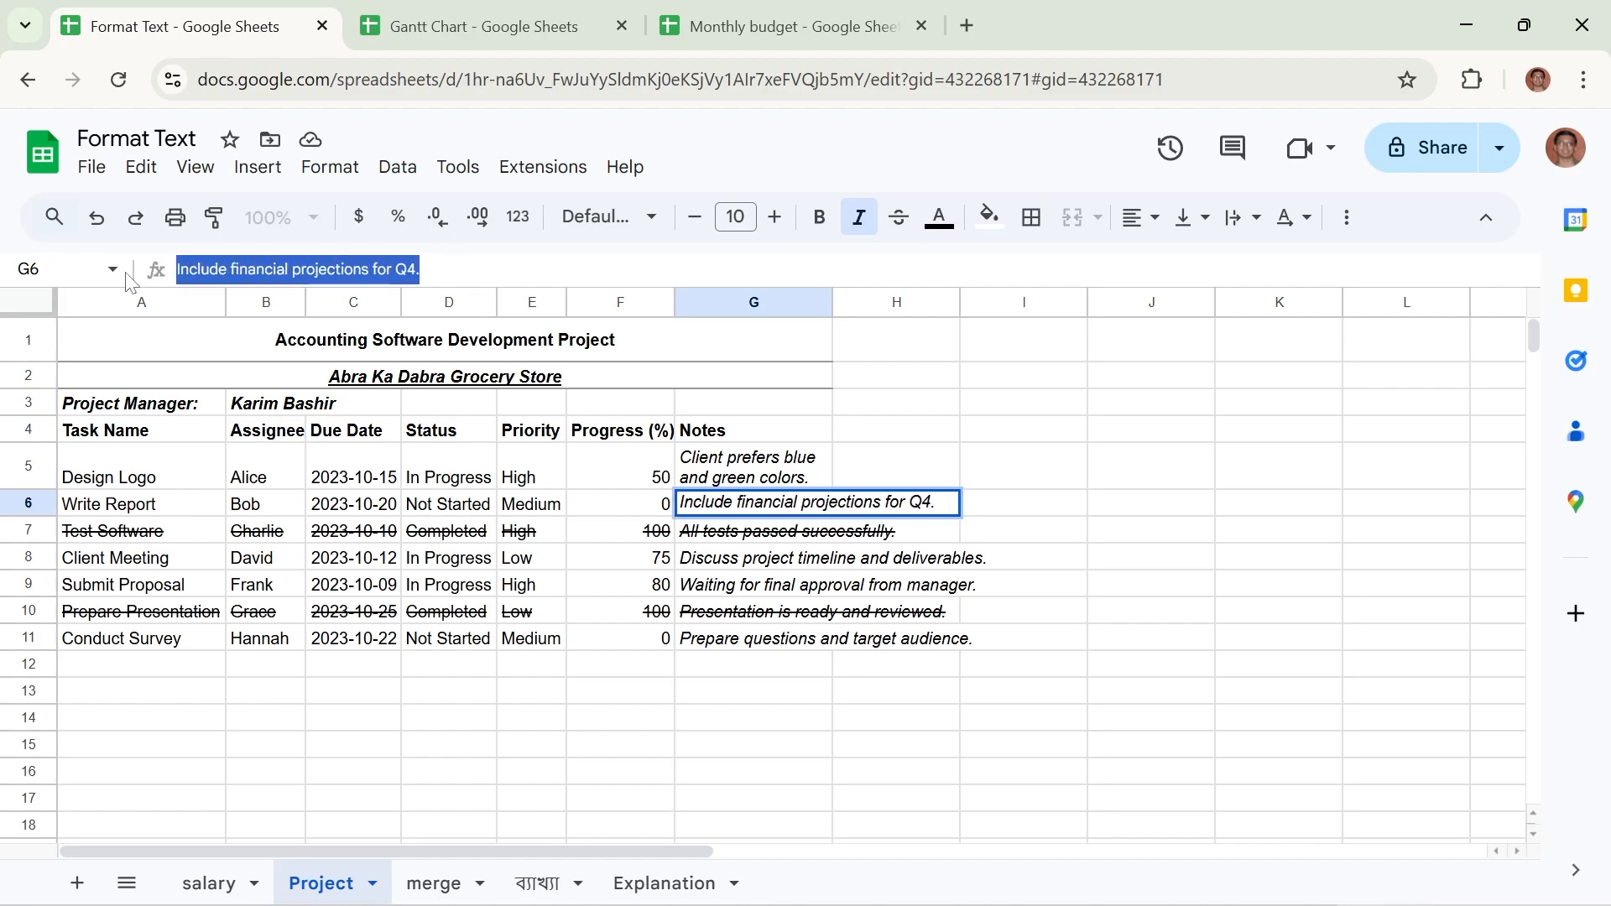
pyautogui.click(796, 471)
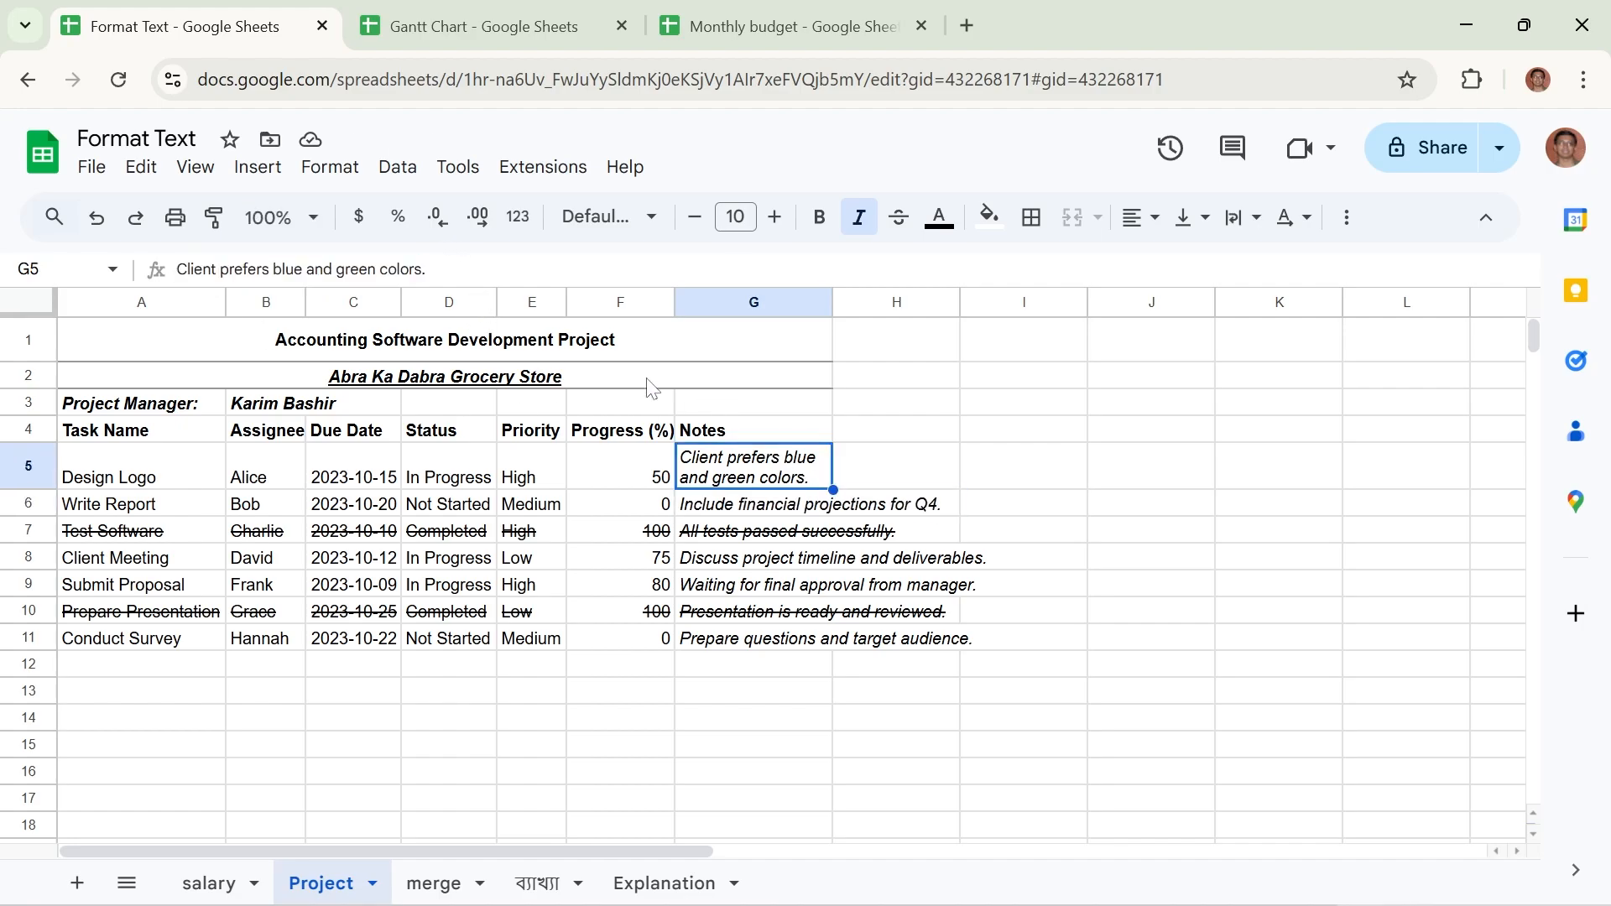
pyautogui.click(449, 270)
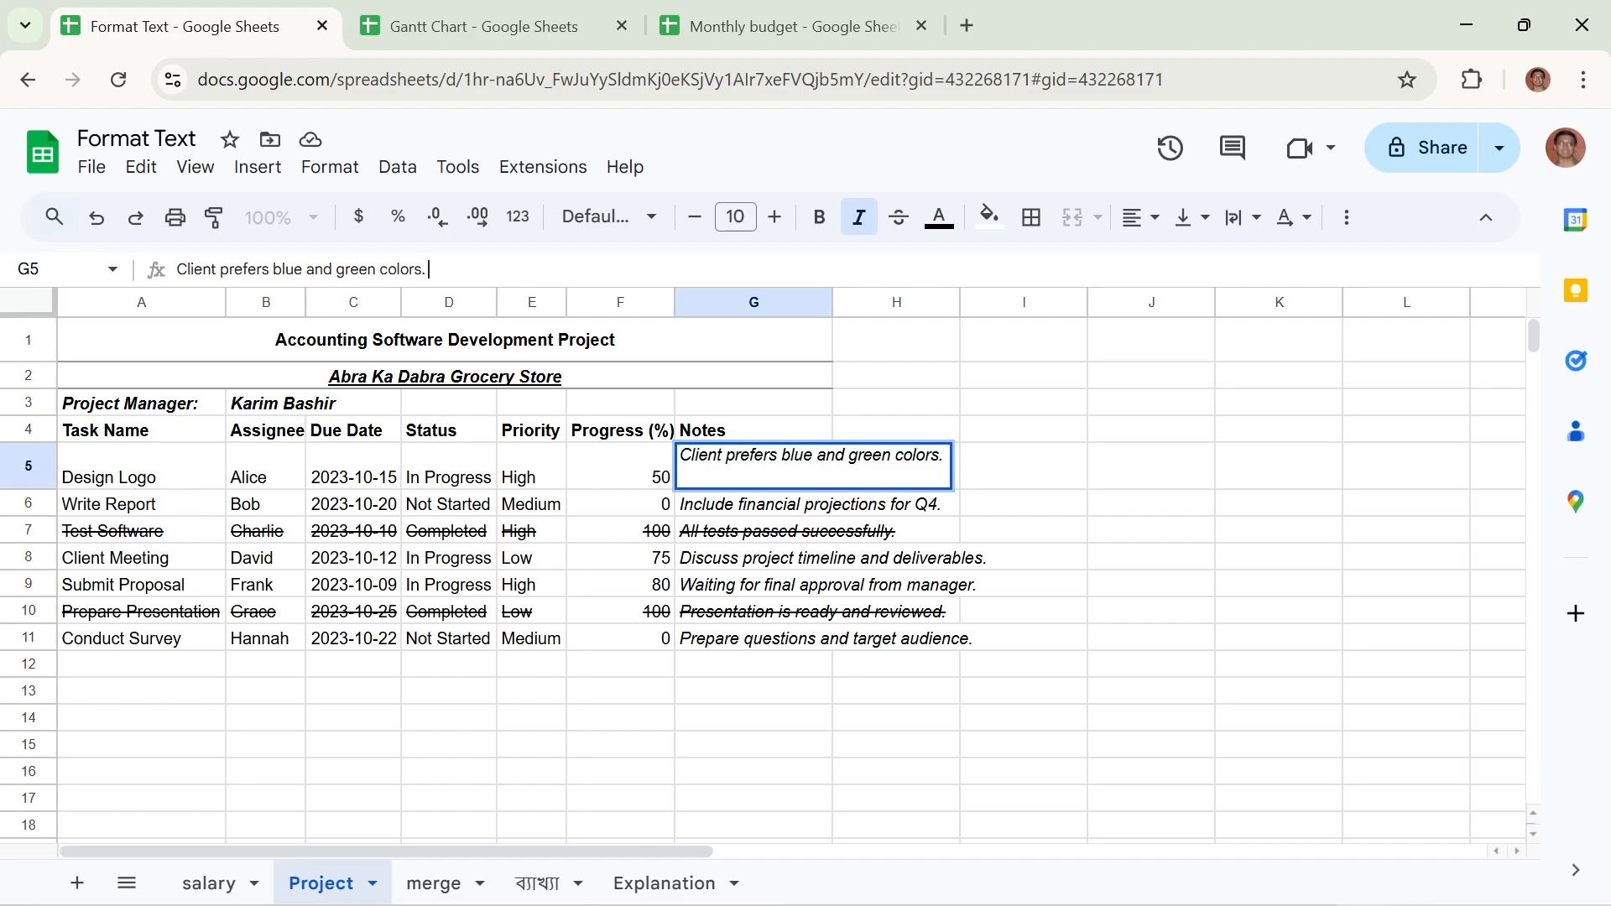
pyautogui.hotkey('ctrl', 'v')
pyautogui.press('Return')
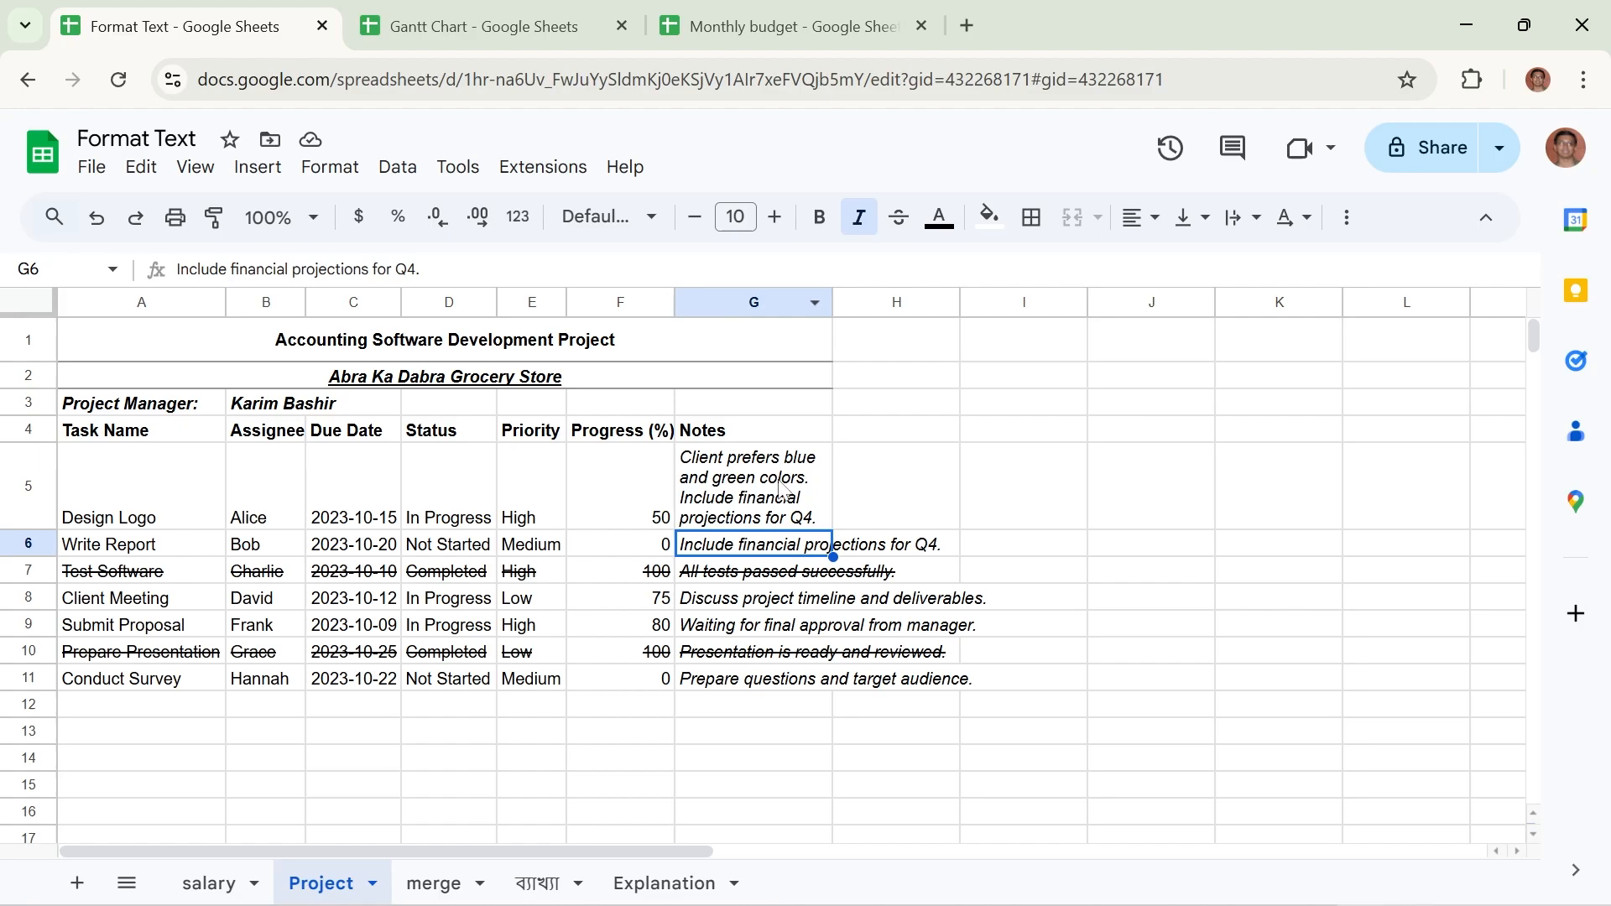
# Append the copied sentence "Include financial projections for Q4." to the note in G5 once more, and undo both additions.
pyautogui.click(822, 522)
pyautogui.doubleClick(822, 522)
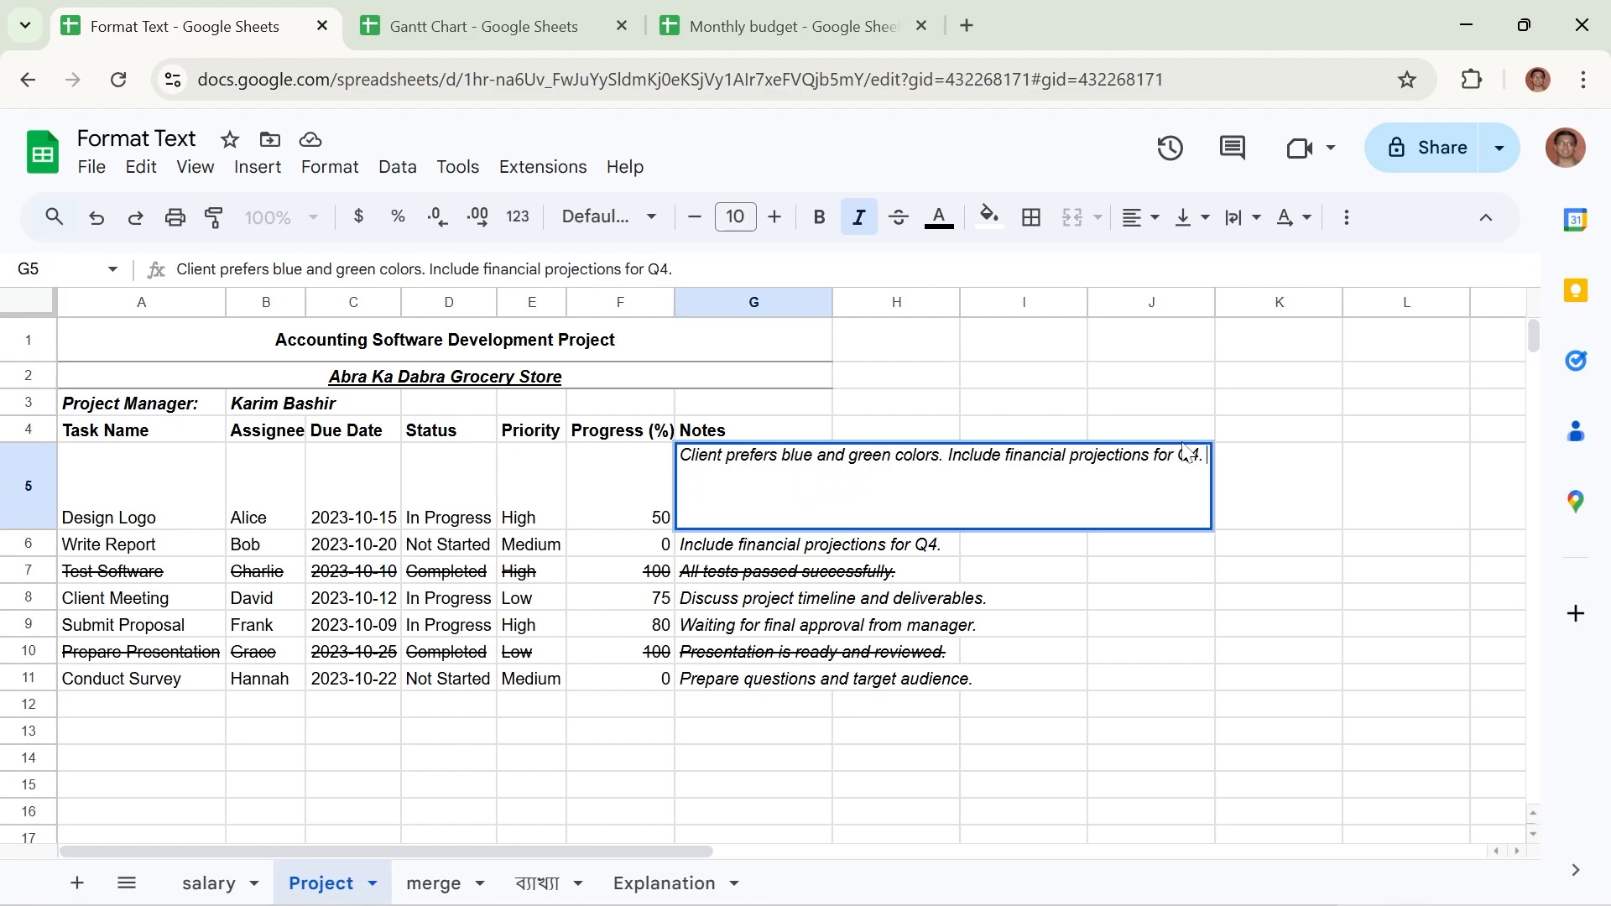
pyautogui.hotkey('ctrl', 'b')
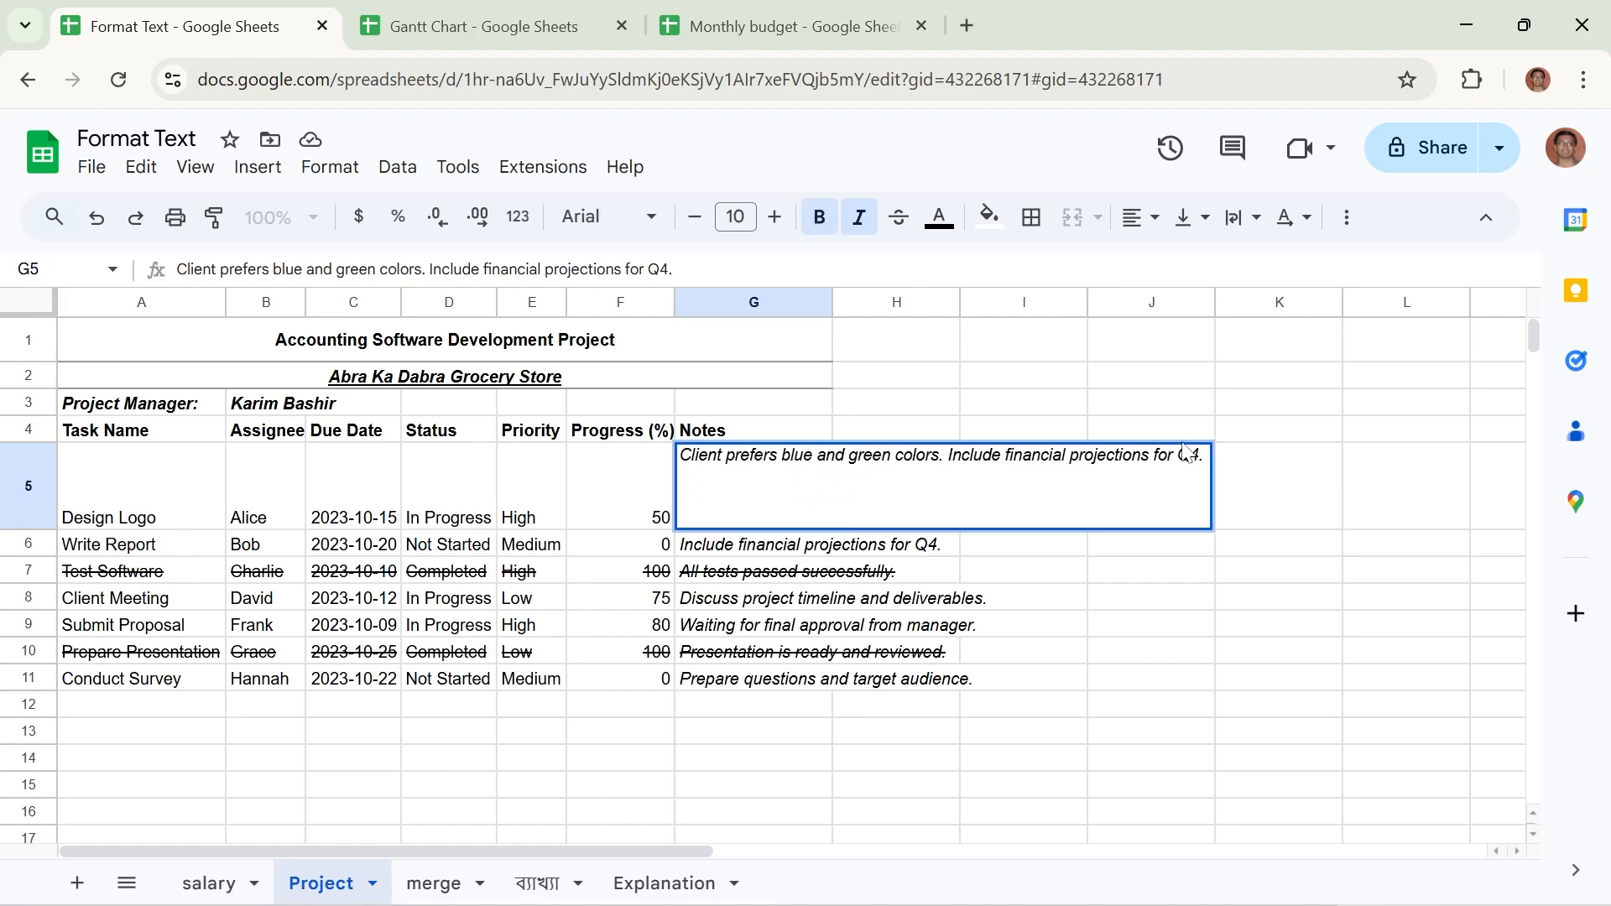
pyautogui.hotkey('ctrl', 'v')
pyautogui.press('Return')
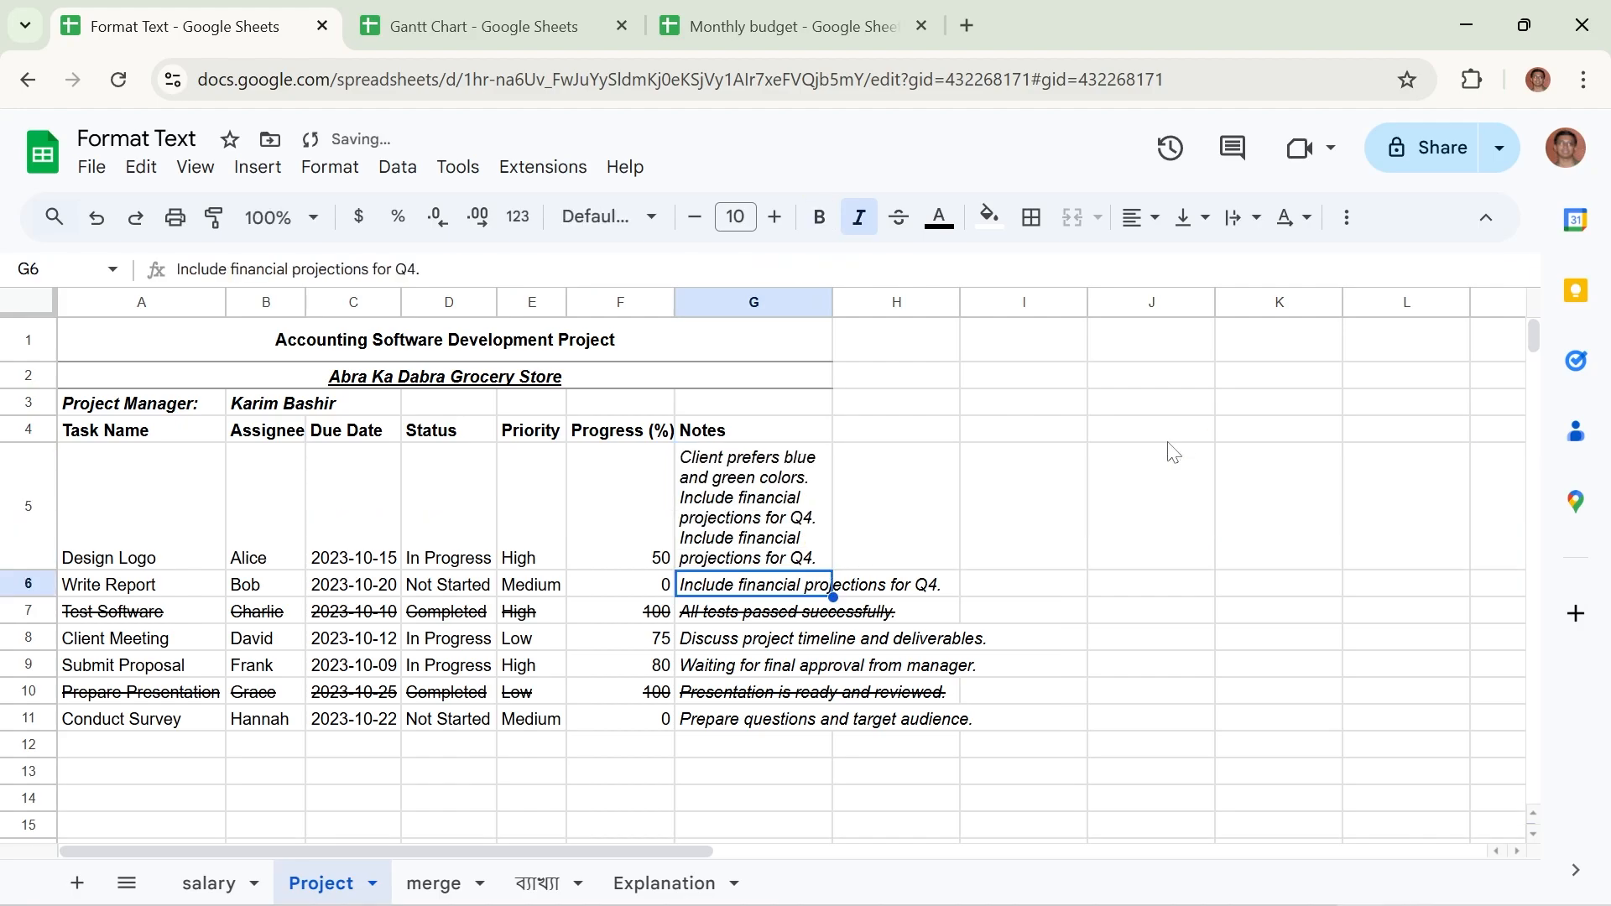
pyautogui.hotkey('ctrl', 'z')
pyautogui.hotkey('ctrl', 'z')
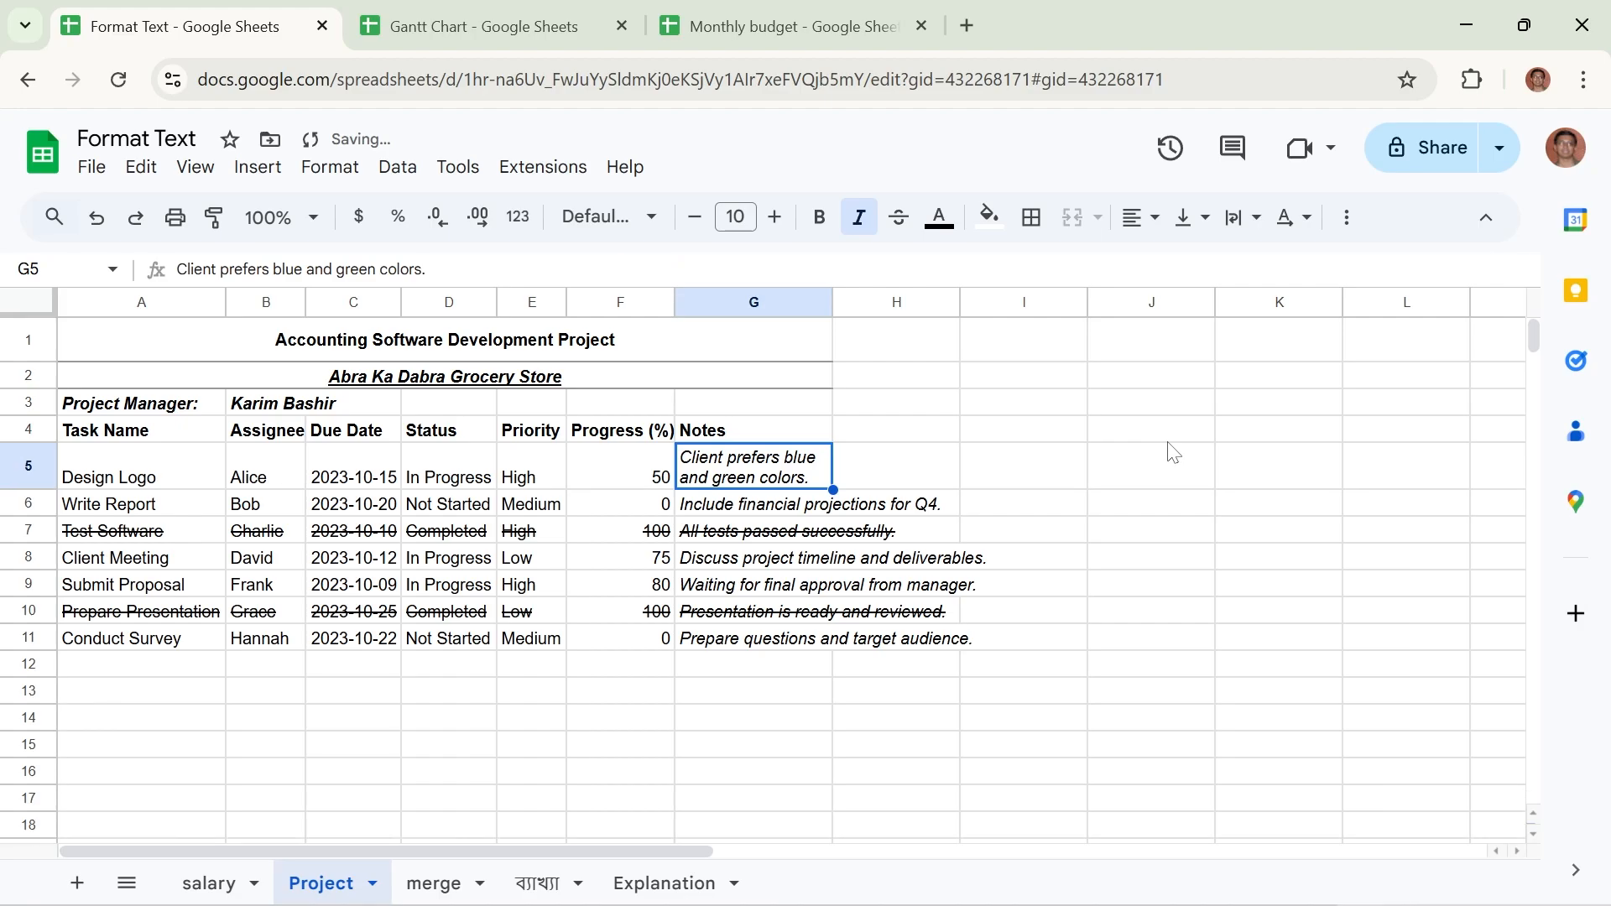
# Apply Wrap to the notes in G6:G11 and review the wrapped text down to the last task row.
pyautogui.moveTo(730, 506); pyautogui.dragTo(715, 646)
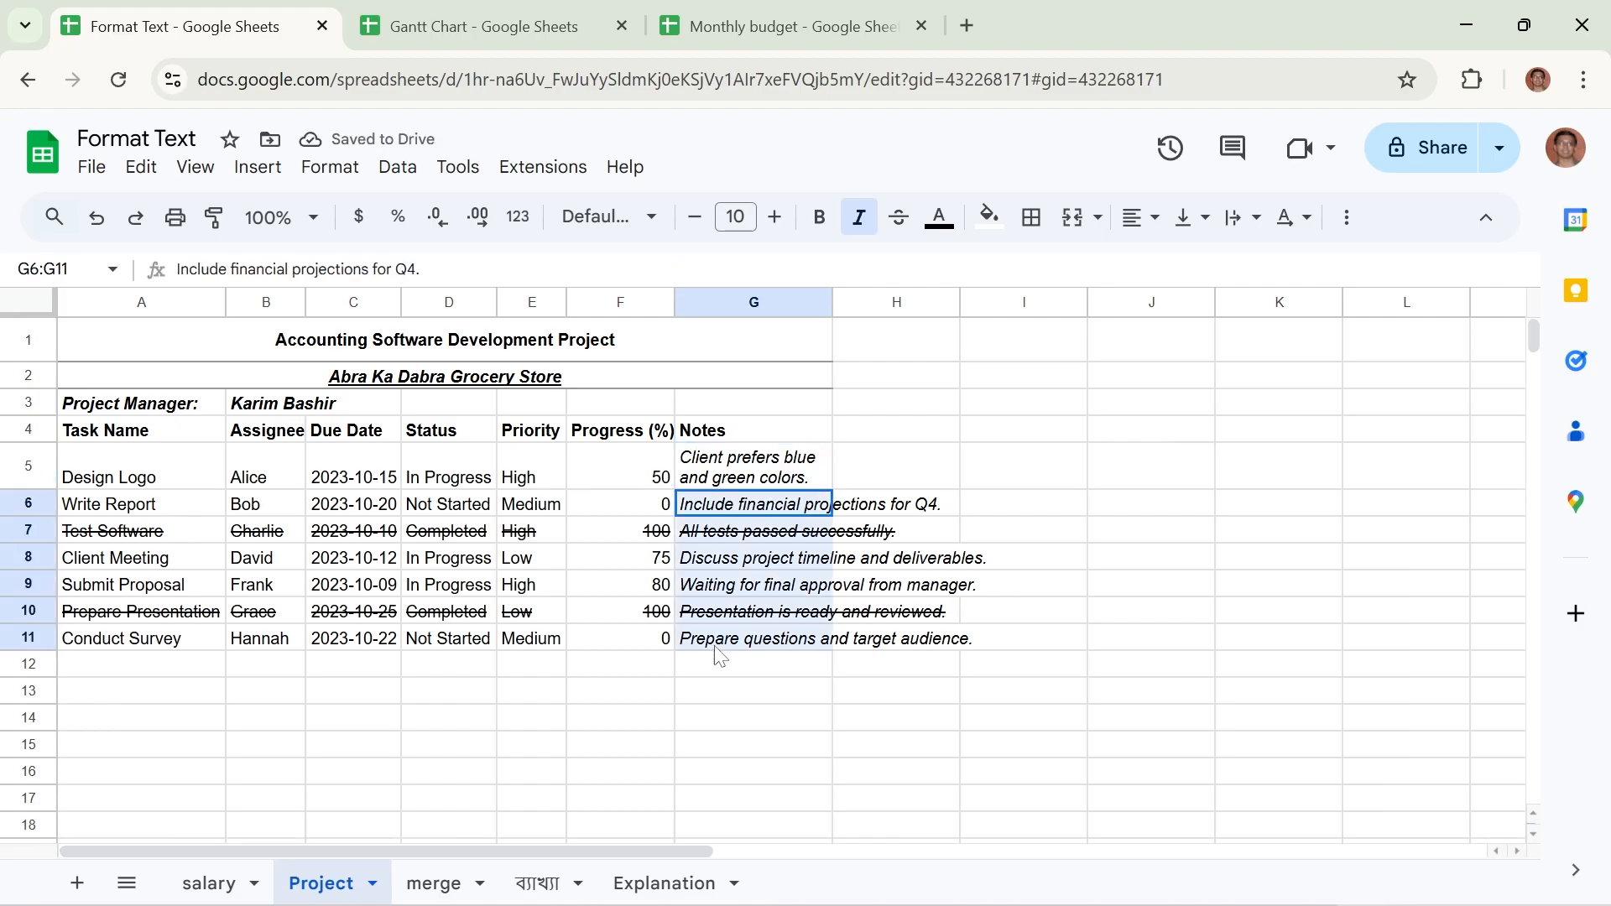
pyautogui.click(330, 167)
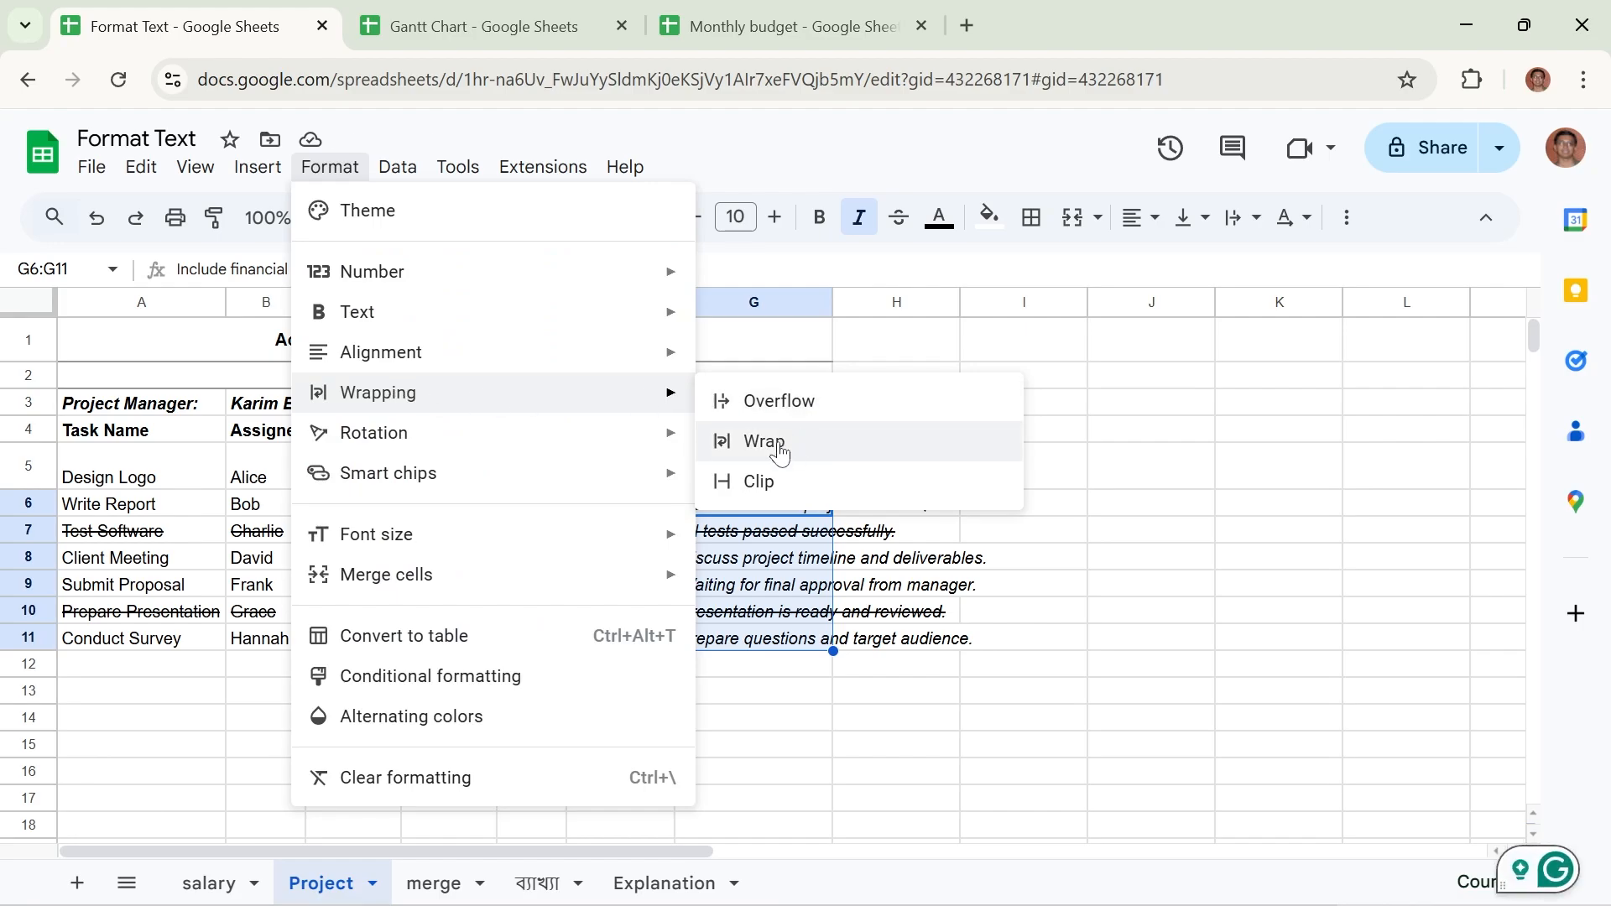
pyautogui.click(779, 450)
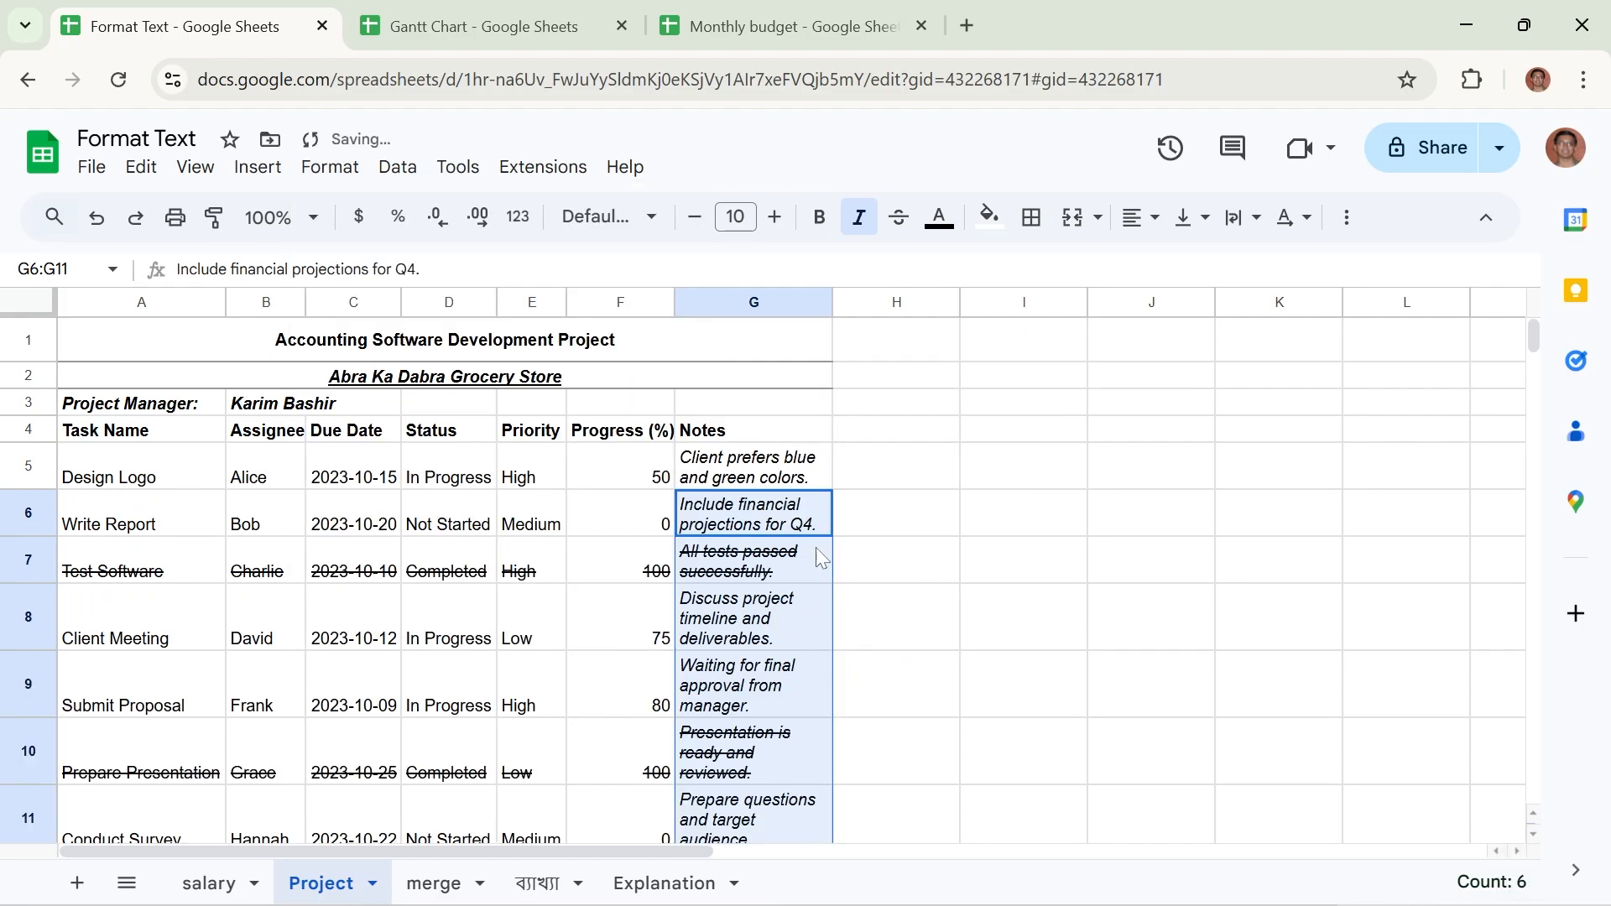
pyautogui.scroll(-4, 818, 555)
pyautogui.scroll(4, 19, 524)
pyautogui.scroll(-4, 741, 621)
pyautogui.click(719, 450)
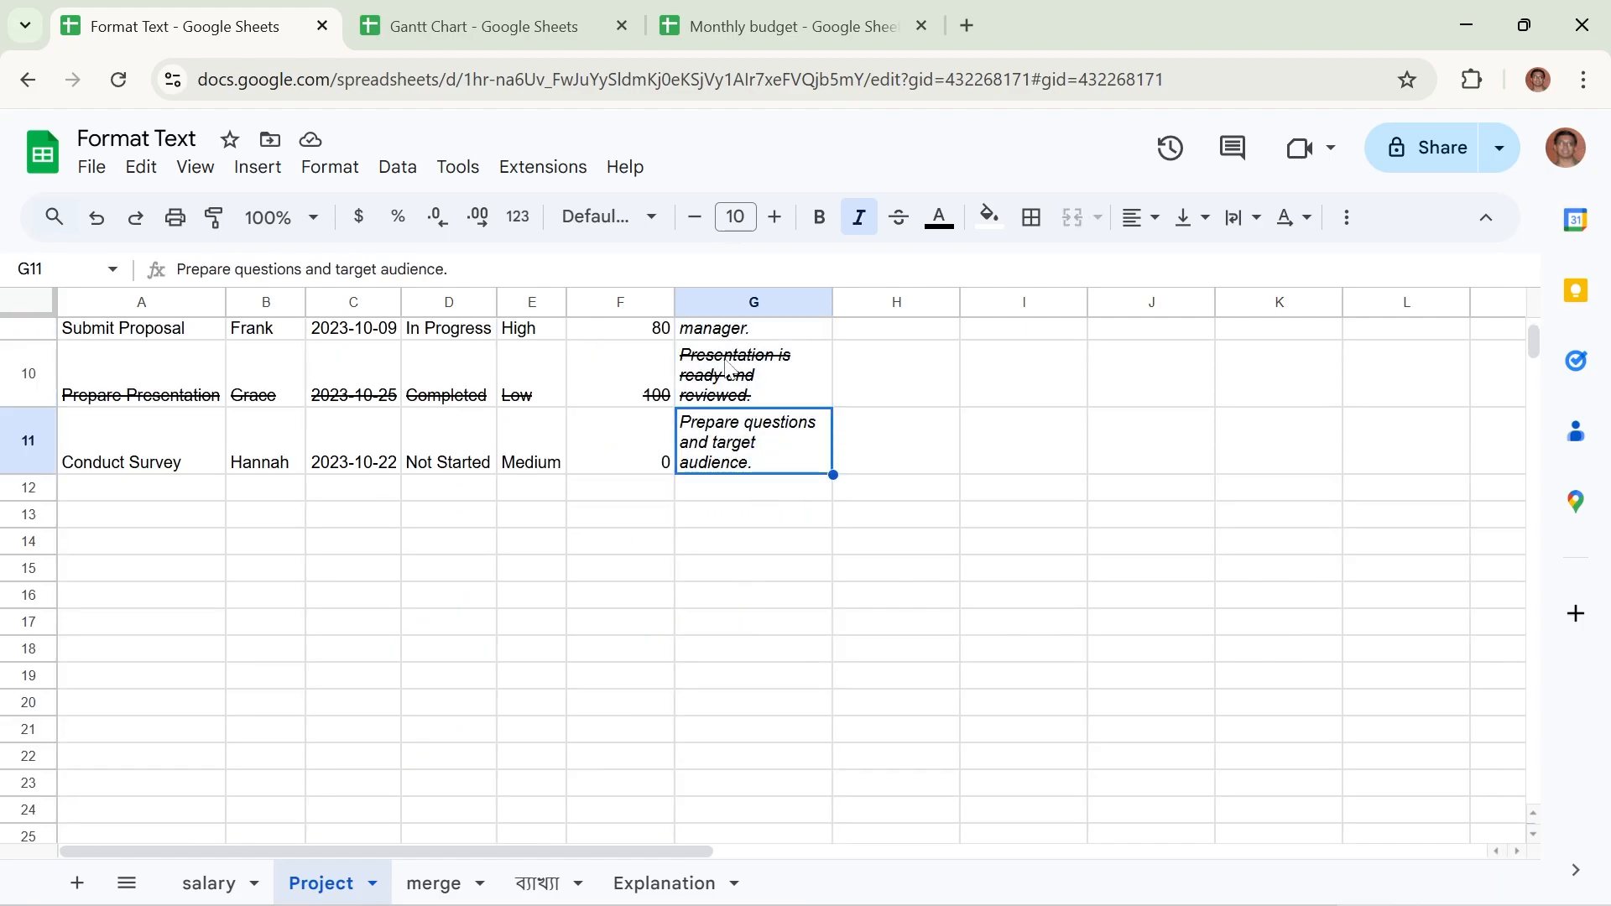
pyautogui.press('Up')
pyautogui.scroll(4, 759, 483)
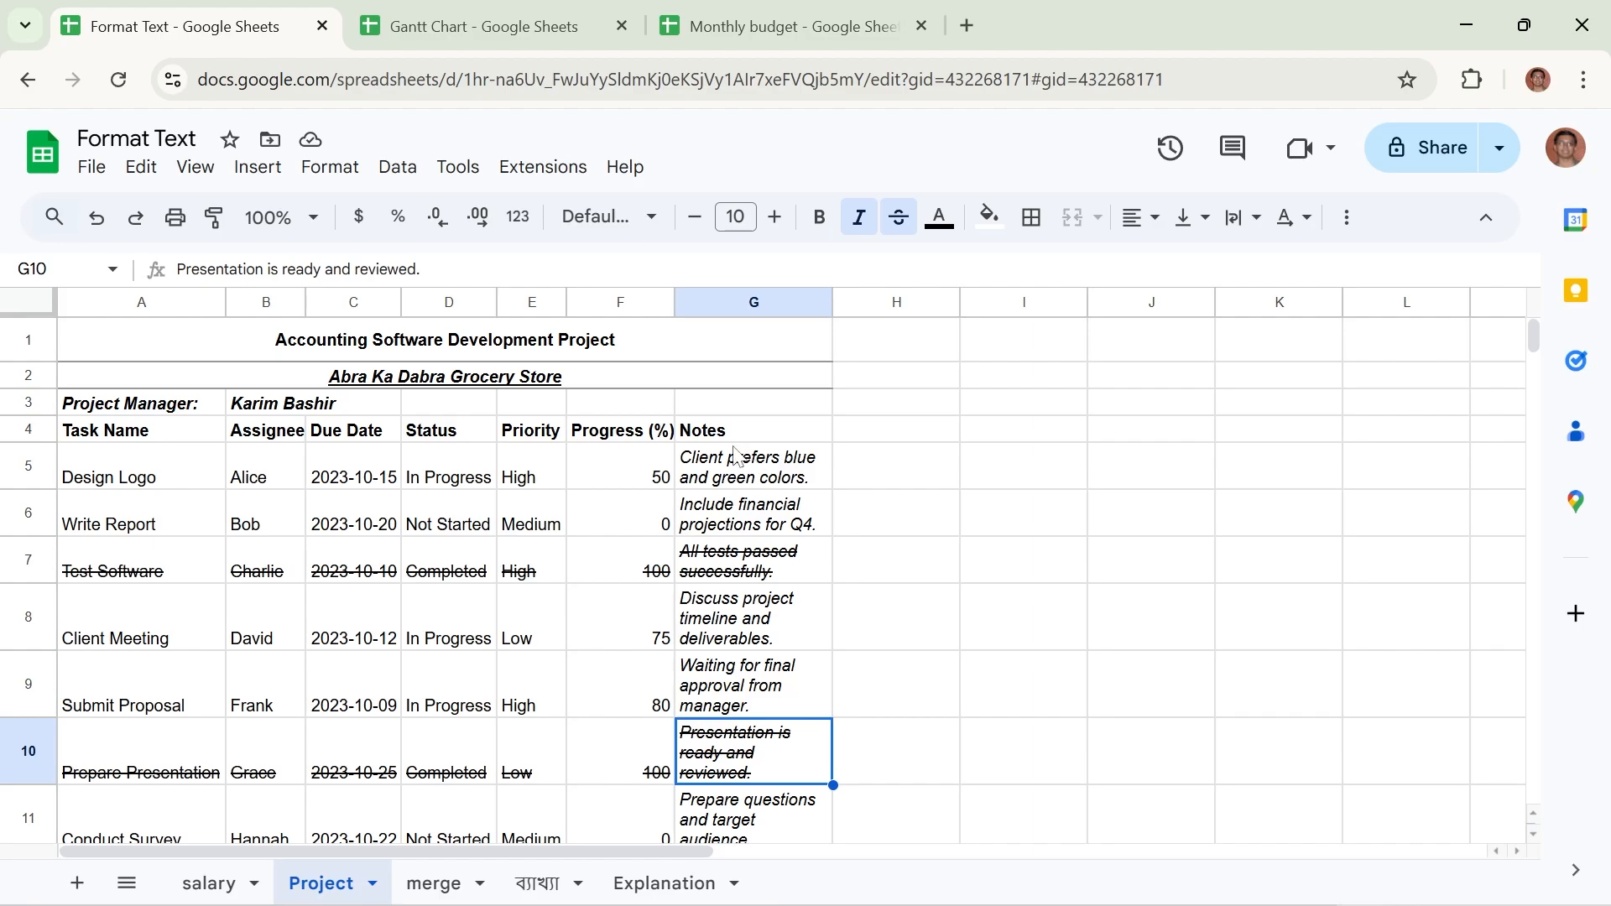
pyautogui.click(743, 466)
pyautogui.scroll(-4, 759, 485)
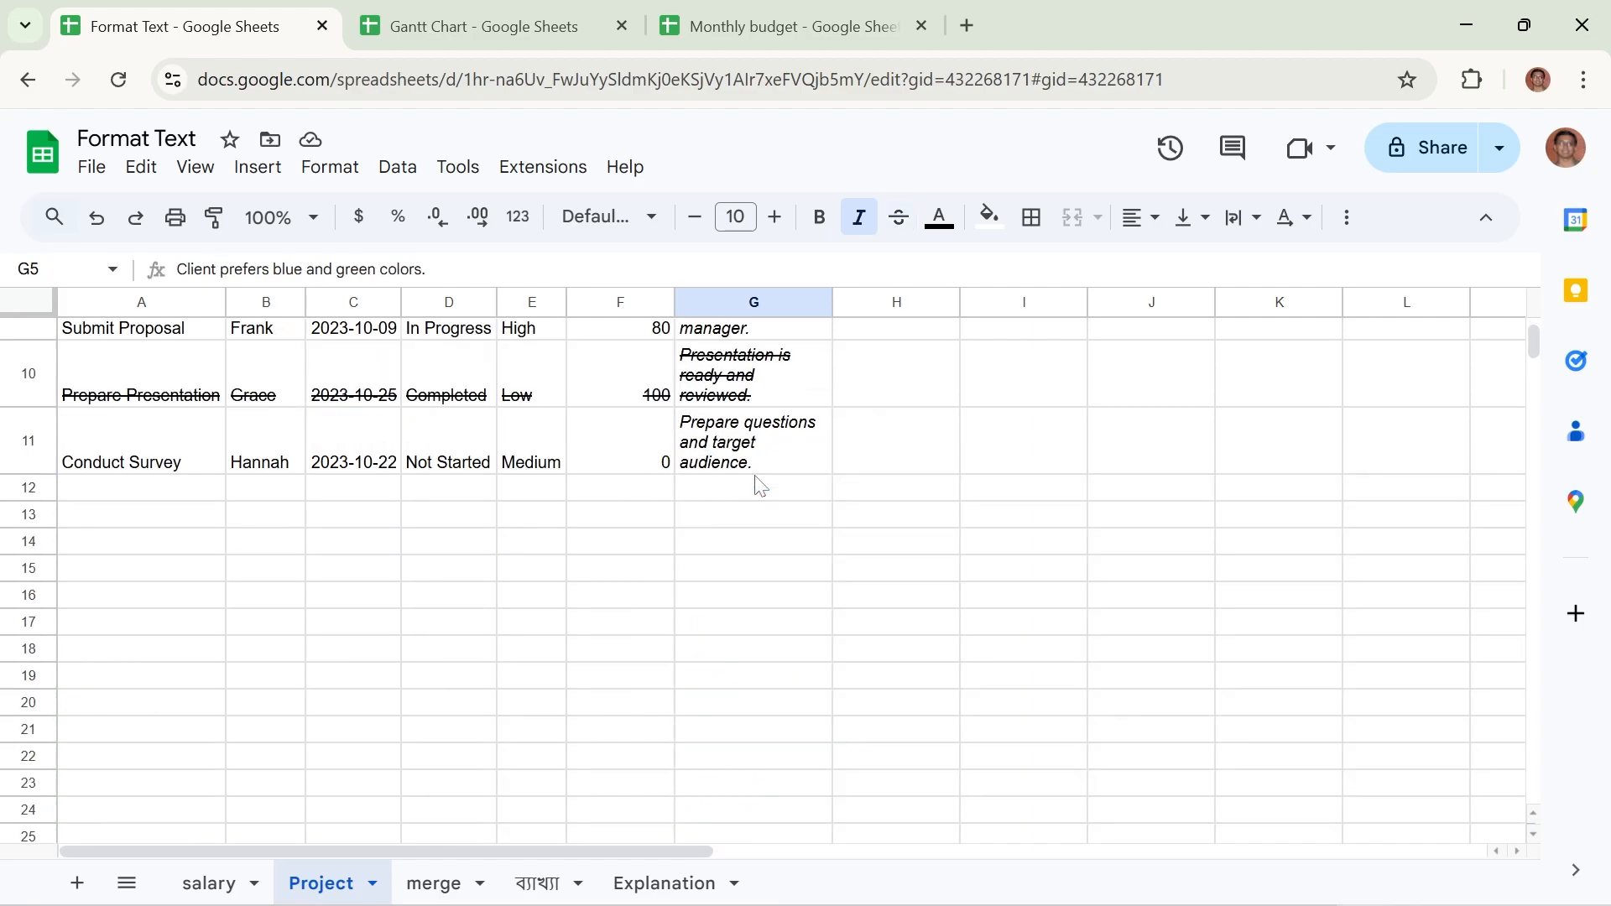
# Undo the text wrapping on the notes in G6:G11 and on the Design Logo note in G5.
pyautogui.hotkey('ctrl', 'z')
pyautogui.scroll(2, 759, 485)
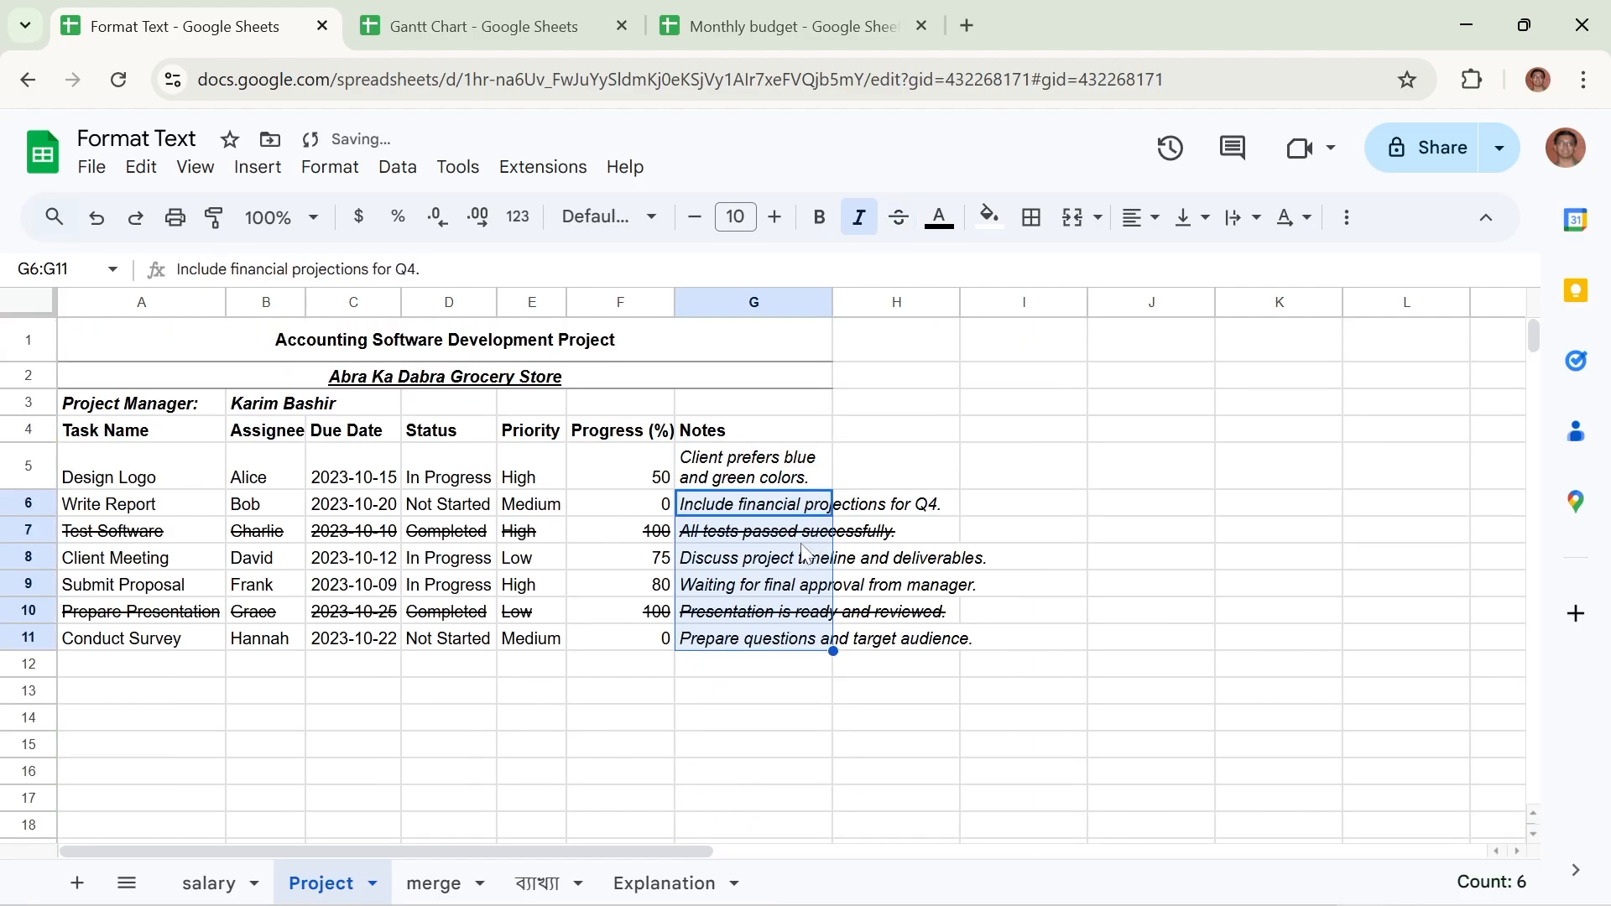
pyautogui.hotkey('ctrl', 'z')
# Apply Clip wrapping to the notes in G5:G11.
pyautogui.moveTo(793, 459); pyautogui.dragTo(772, 622)
pyautogui.click(330, 167)
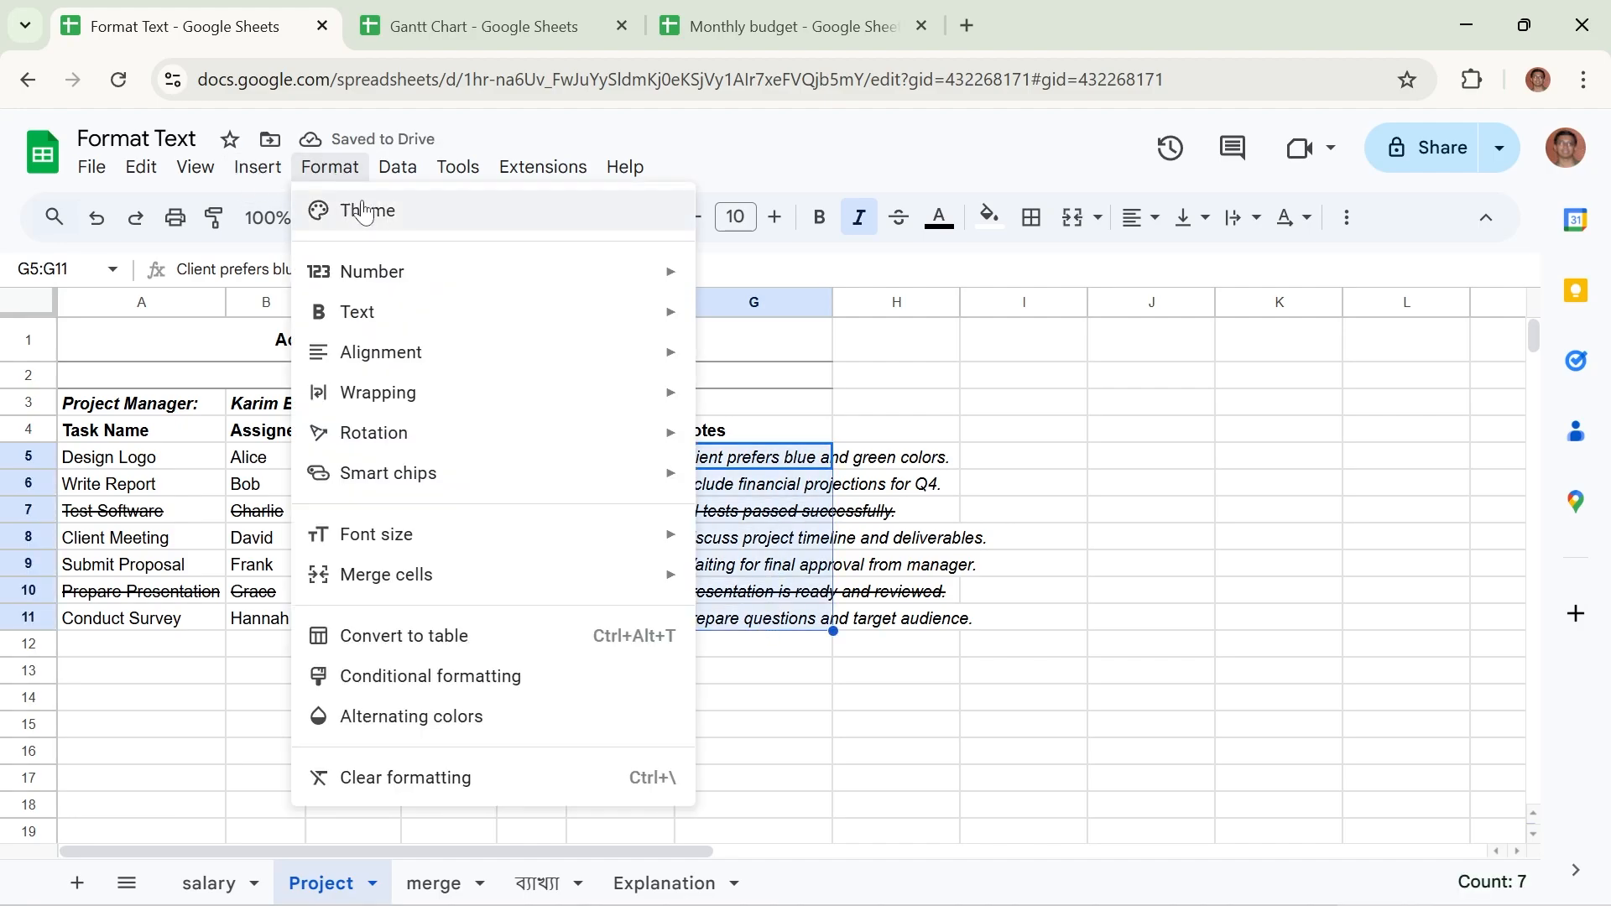
pyautogui.moveTo(489, 404)
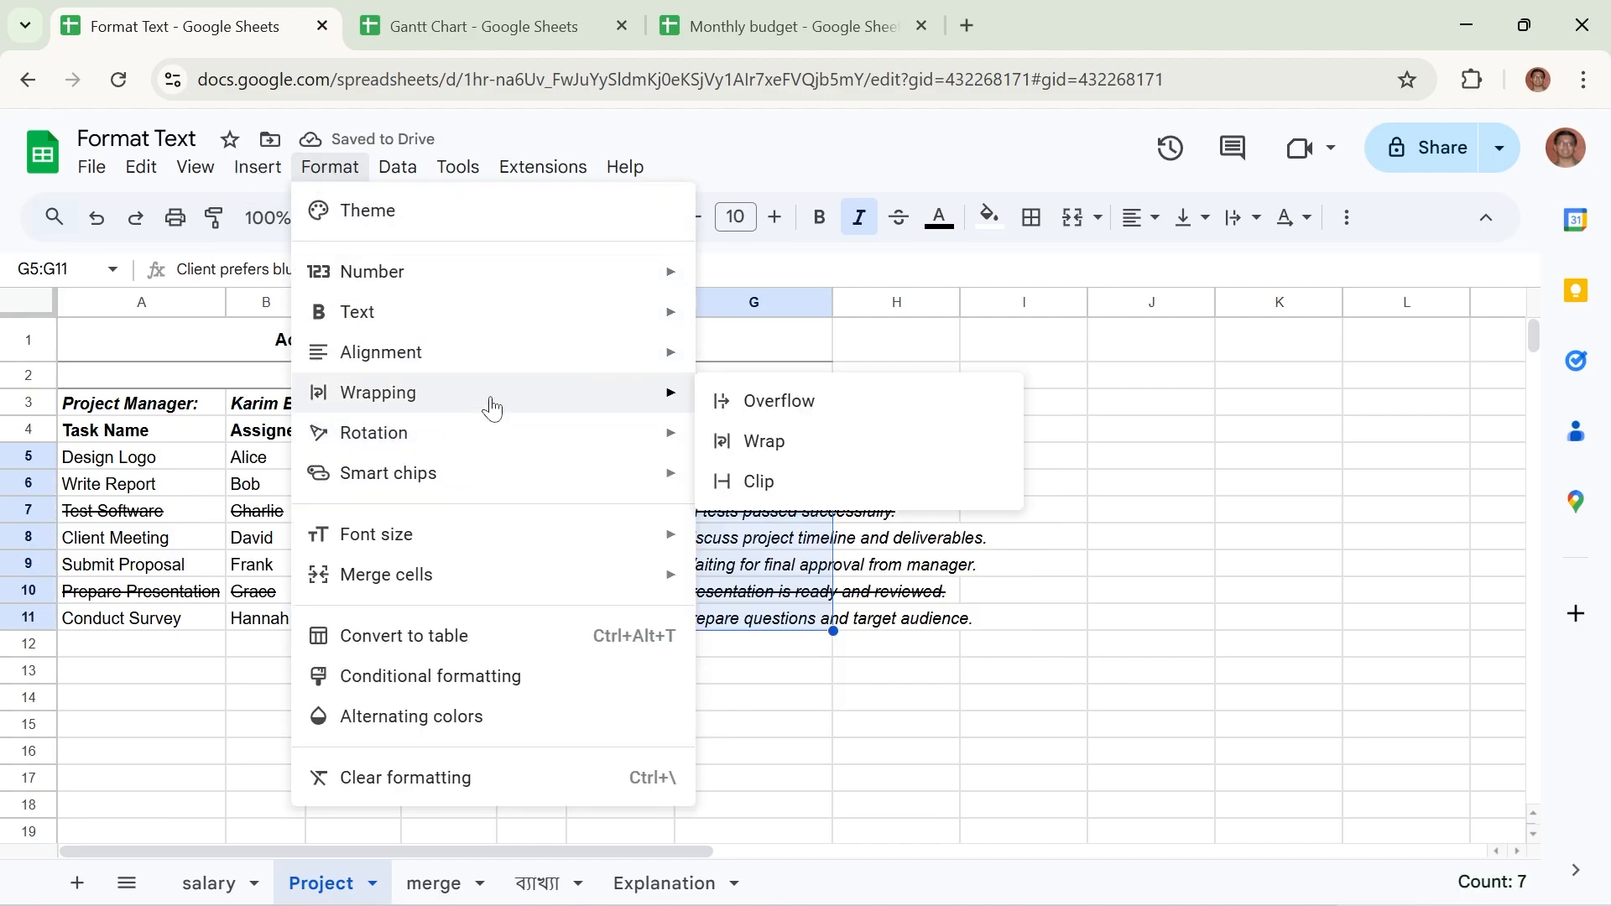
pyautogui.click(783, 496)
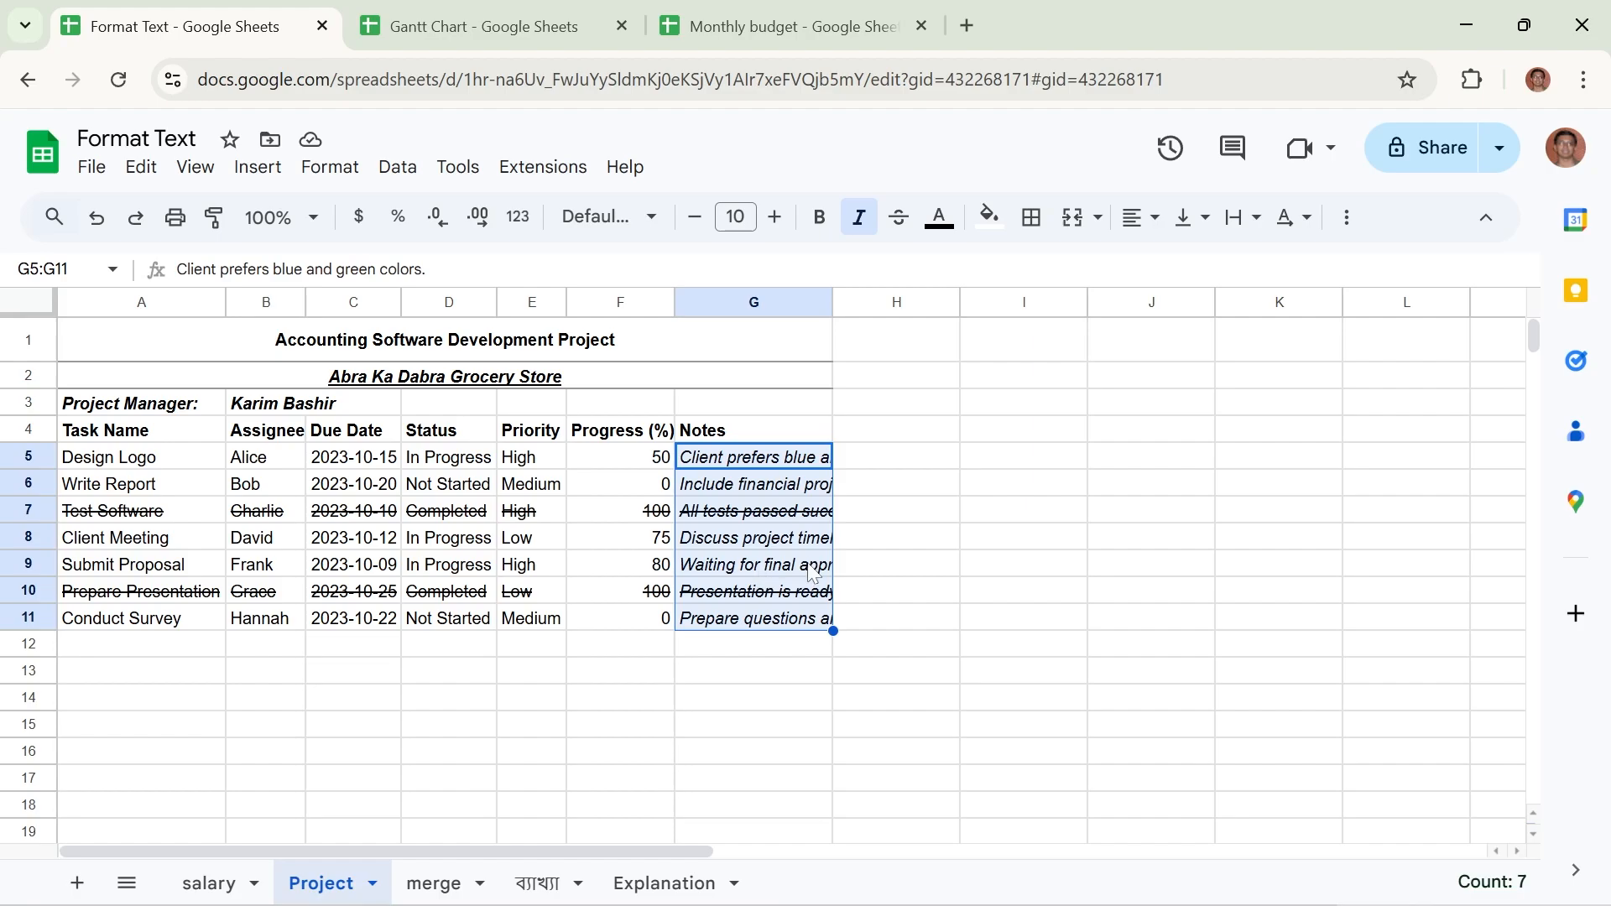
pyautogui.click(891, 460)
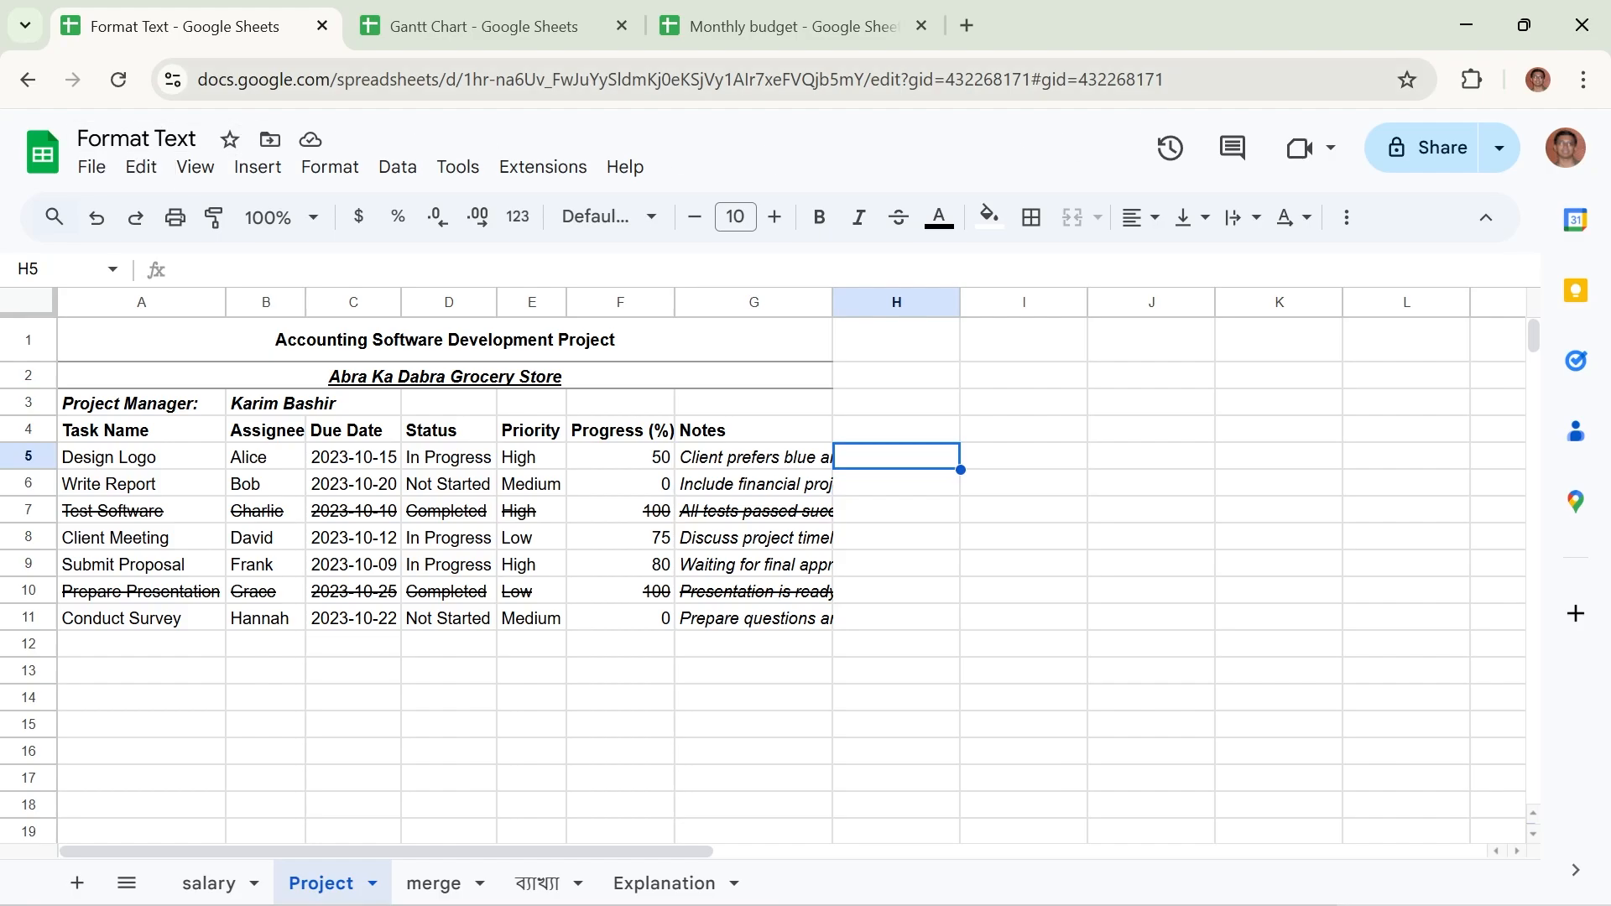
# Copy the spreadsheet's web address into G12 below the notes.
pyautogui.click(285, 79)
pyautogui.hotkey('ctrl', 'c')
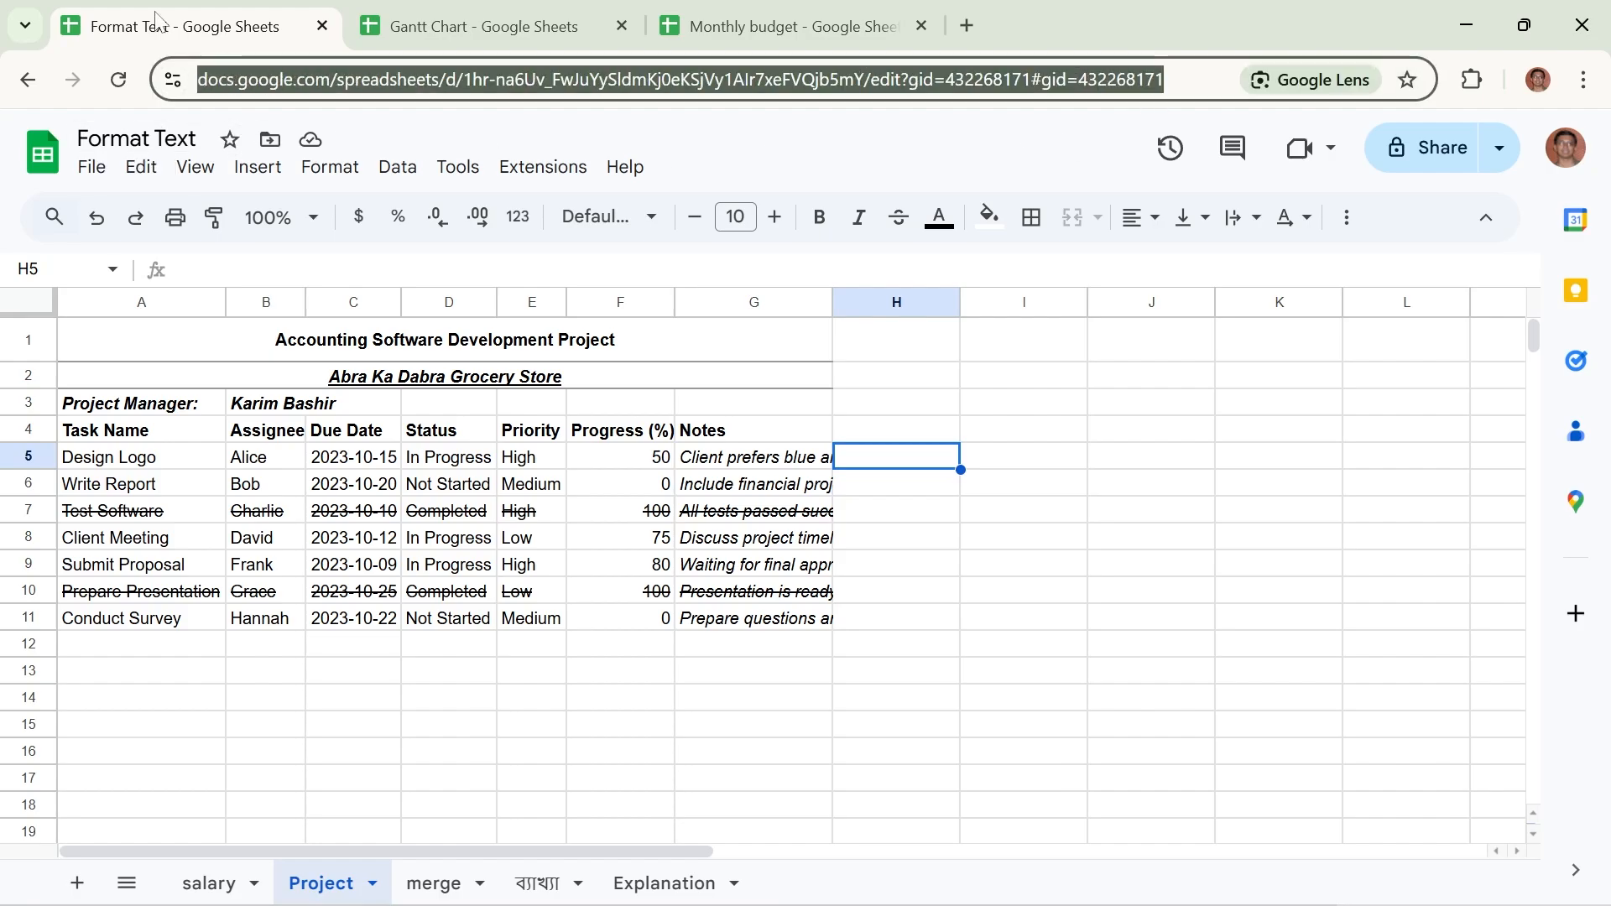
pyautogui.click(720, 648)
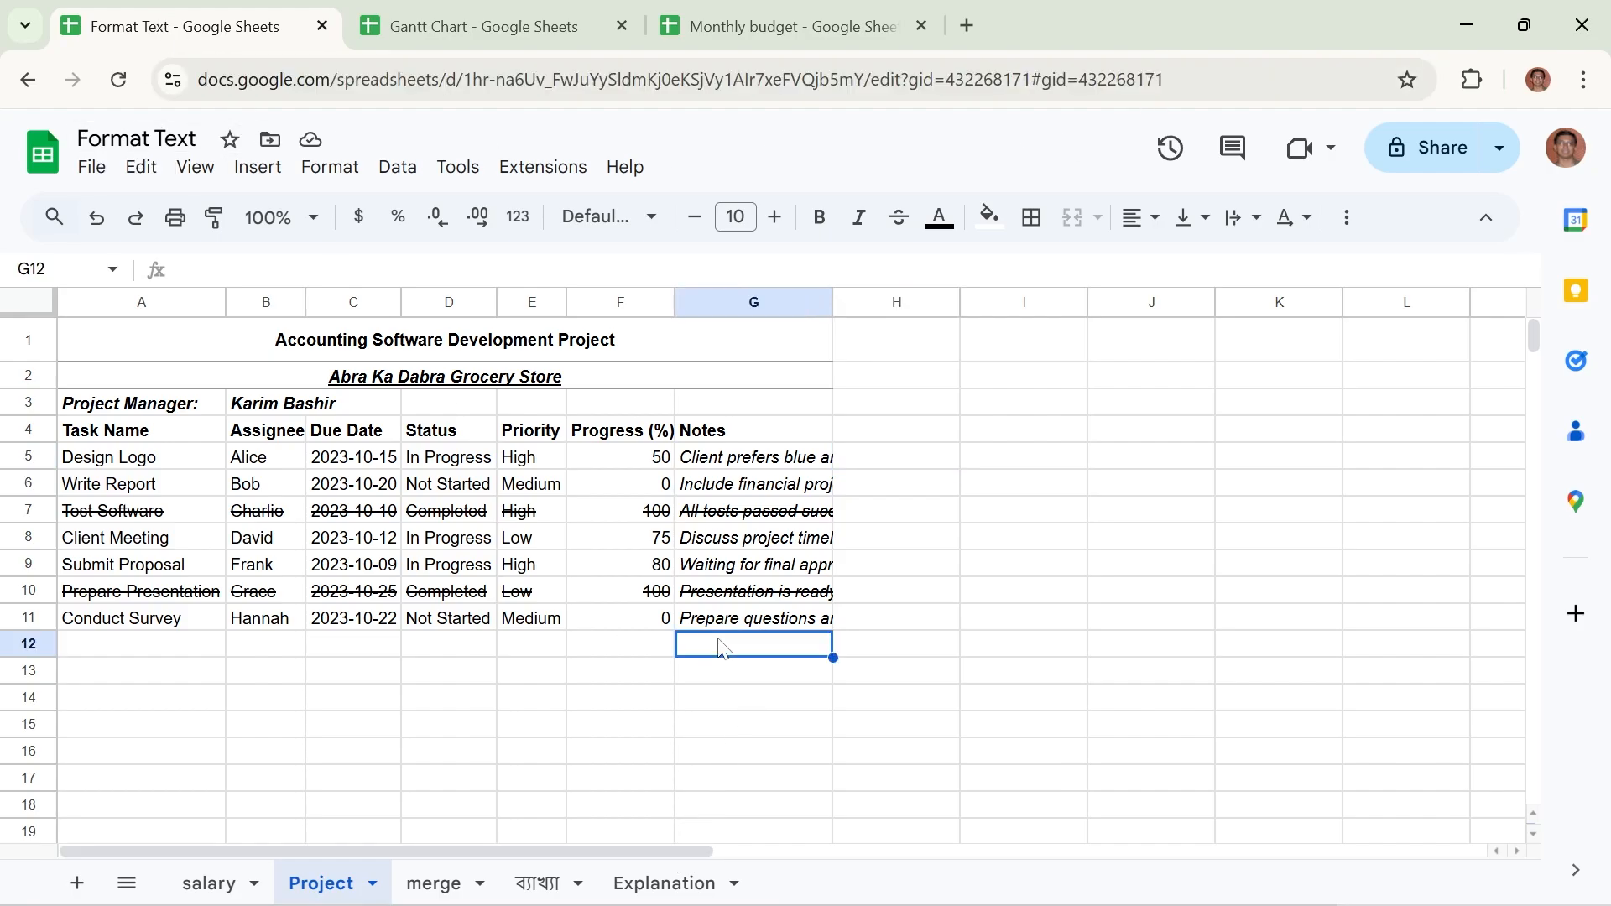
pyautogui.hotkey('ctrl', 'v')
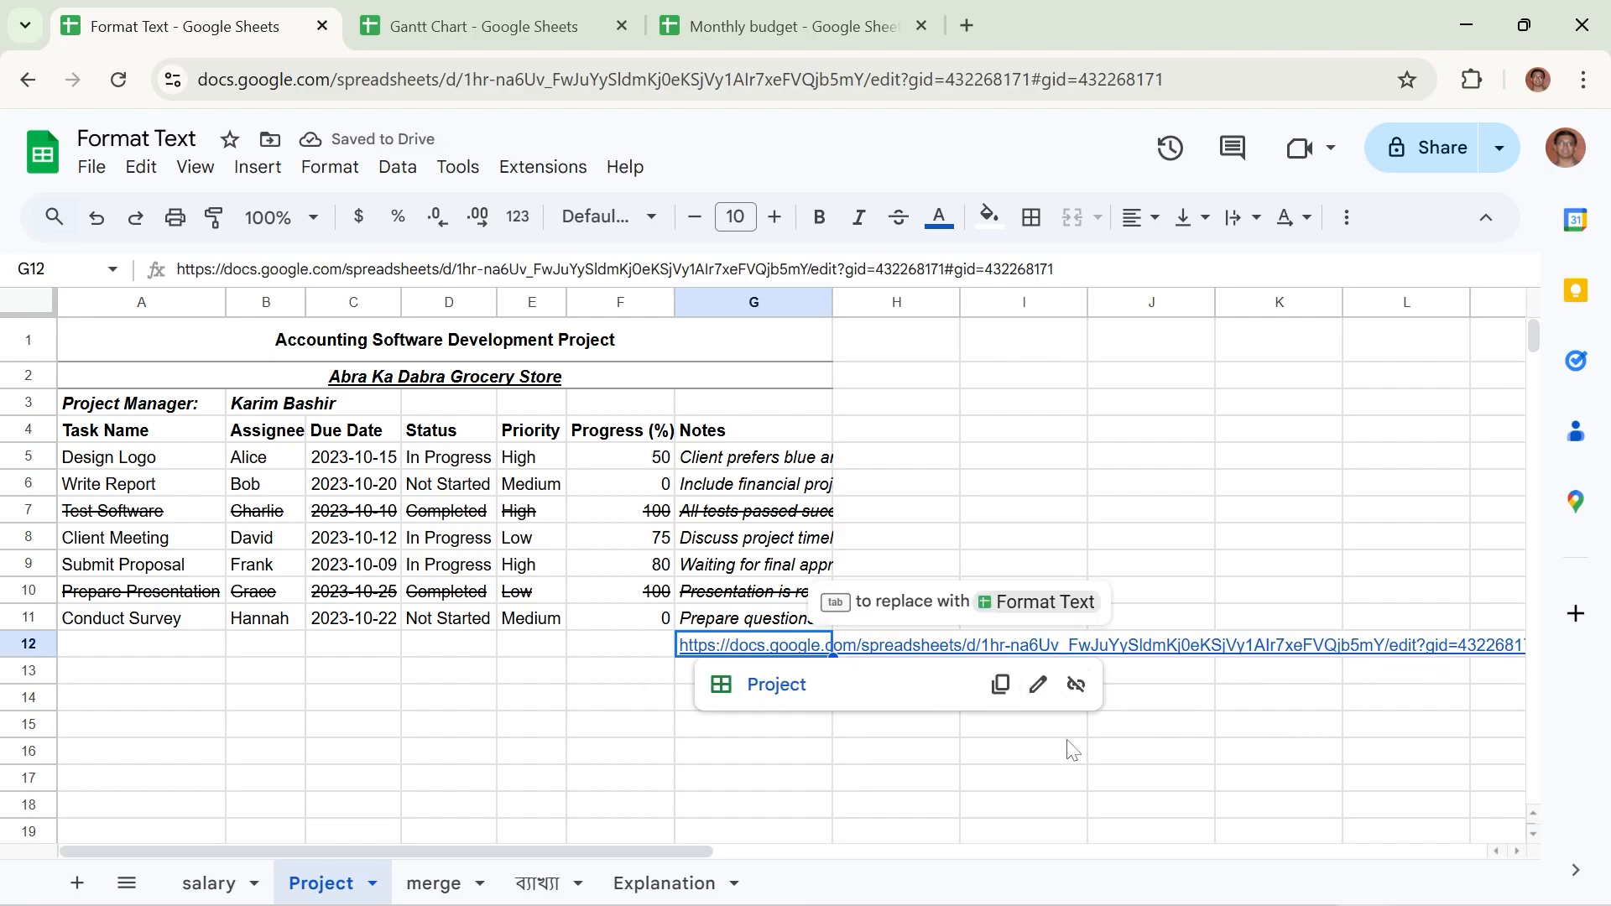
pyautogui.click(826, 779)
# Apply Clip wrapping to the web address in G12, and undo both the clipping and the pasted address.
pyautogui.click(718, 676)
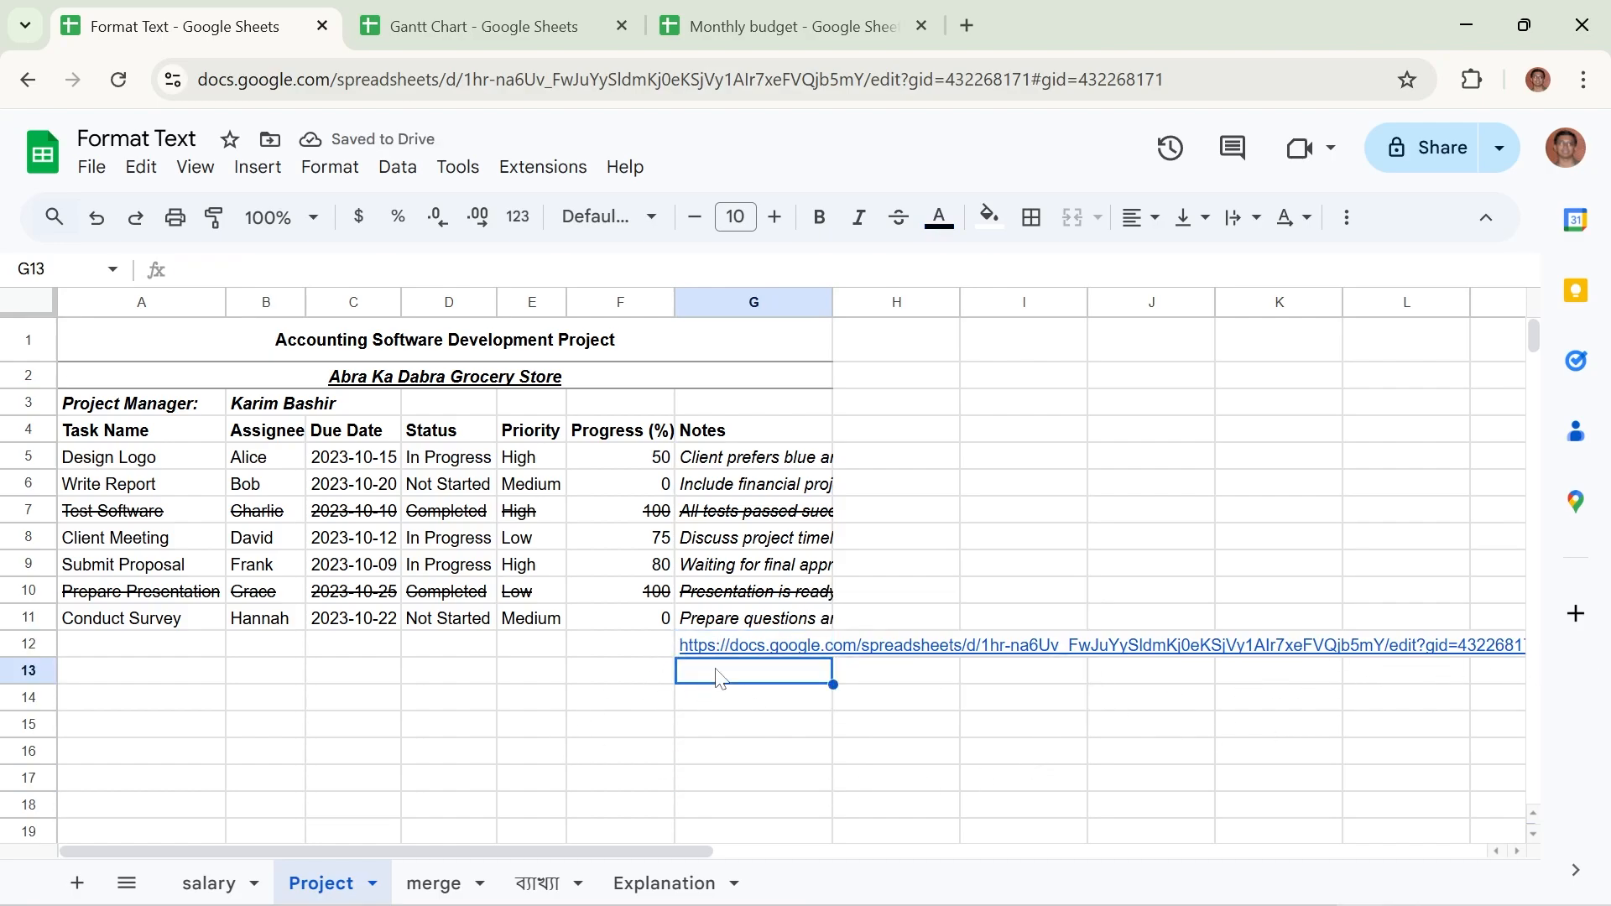
pyautogui.press('Up')
pyautogui.click(330, 167)
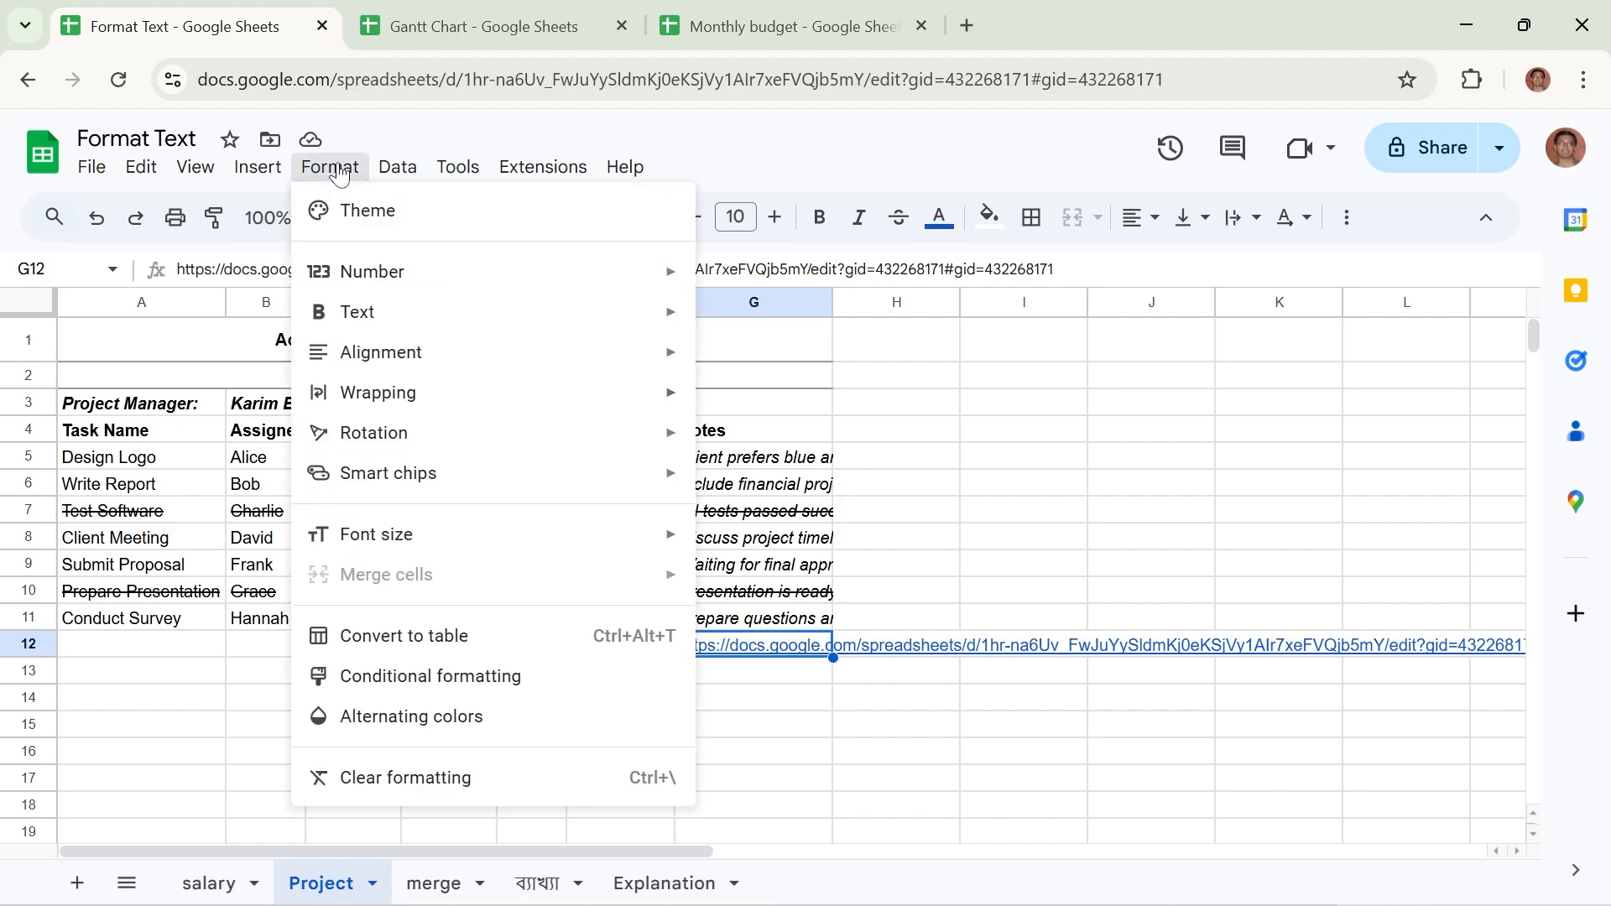
pyautogui.moveTo(430, 408)
pyautogui.click(797, 482)
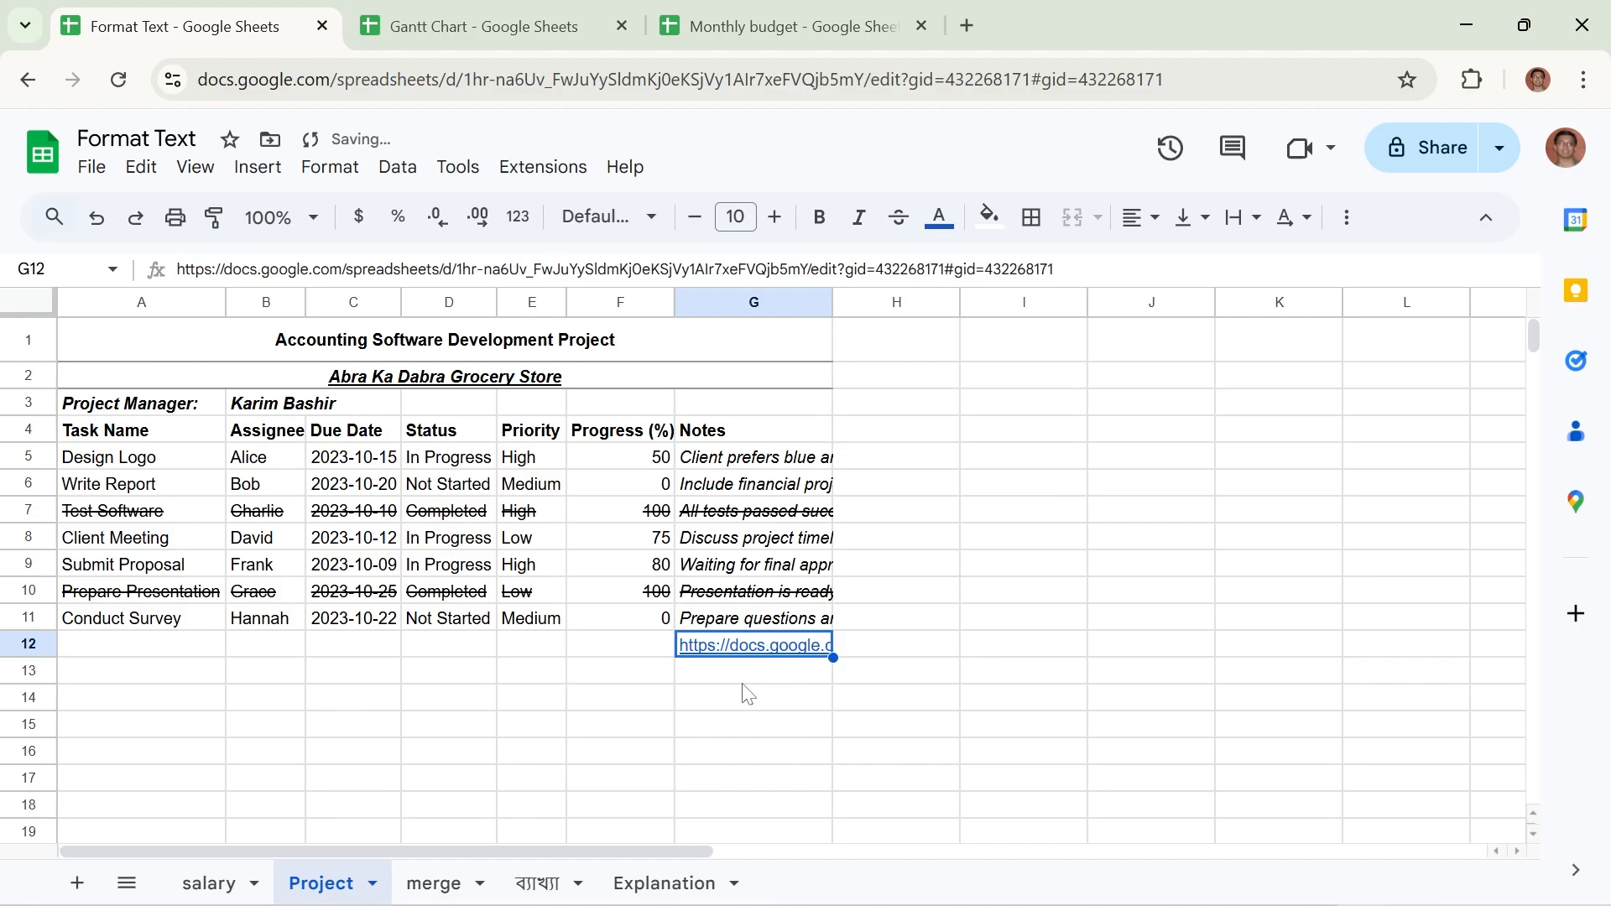
pyautogui.moveTo(766, 659)
pyautogui.hotkey('ctrl', 'z')
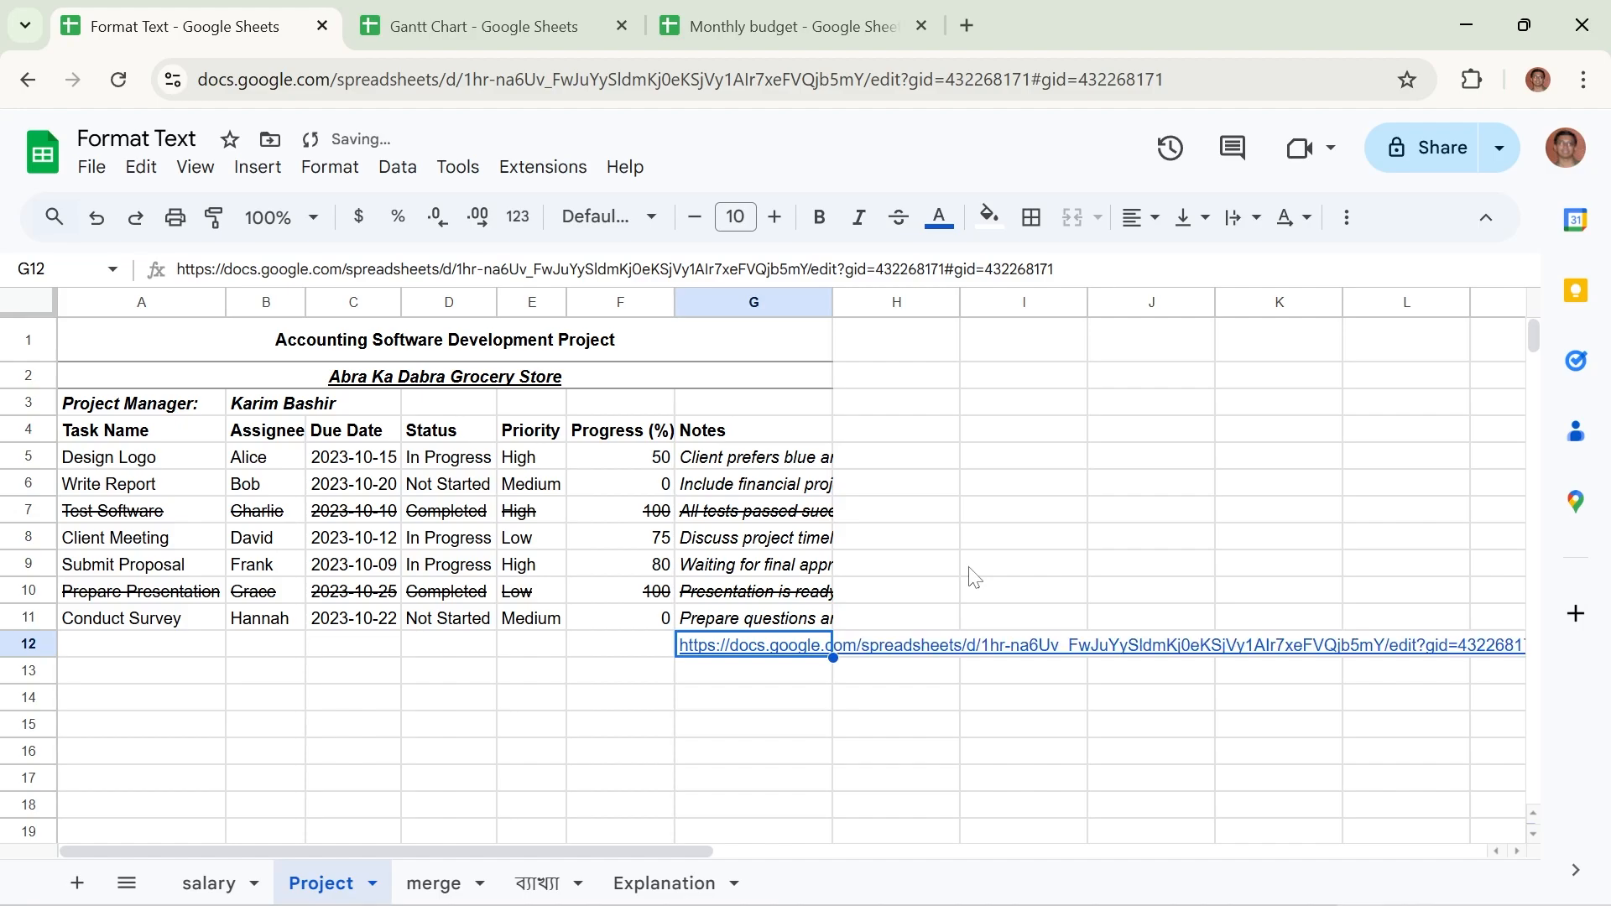
pyautogui.hotkey('ctrl', 'z')
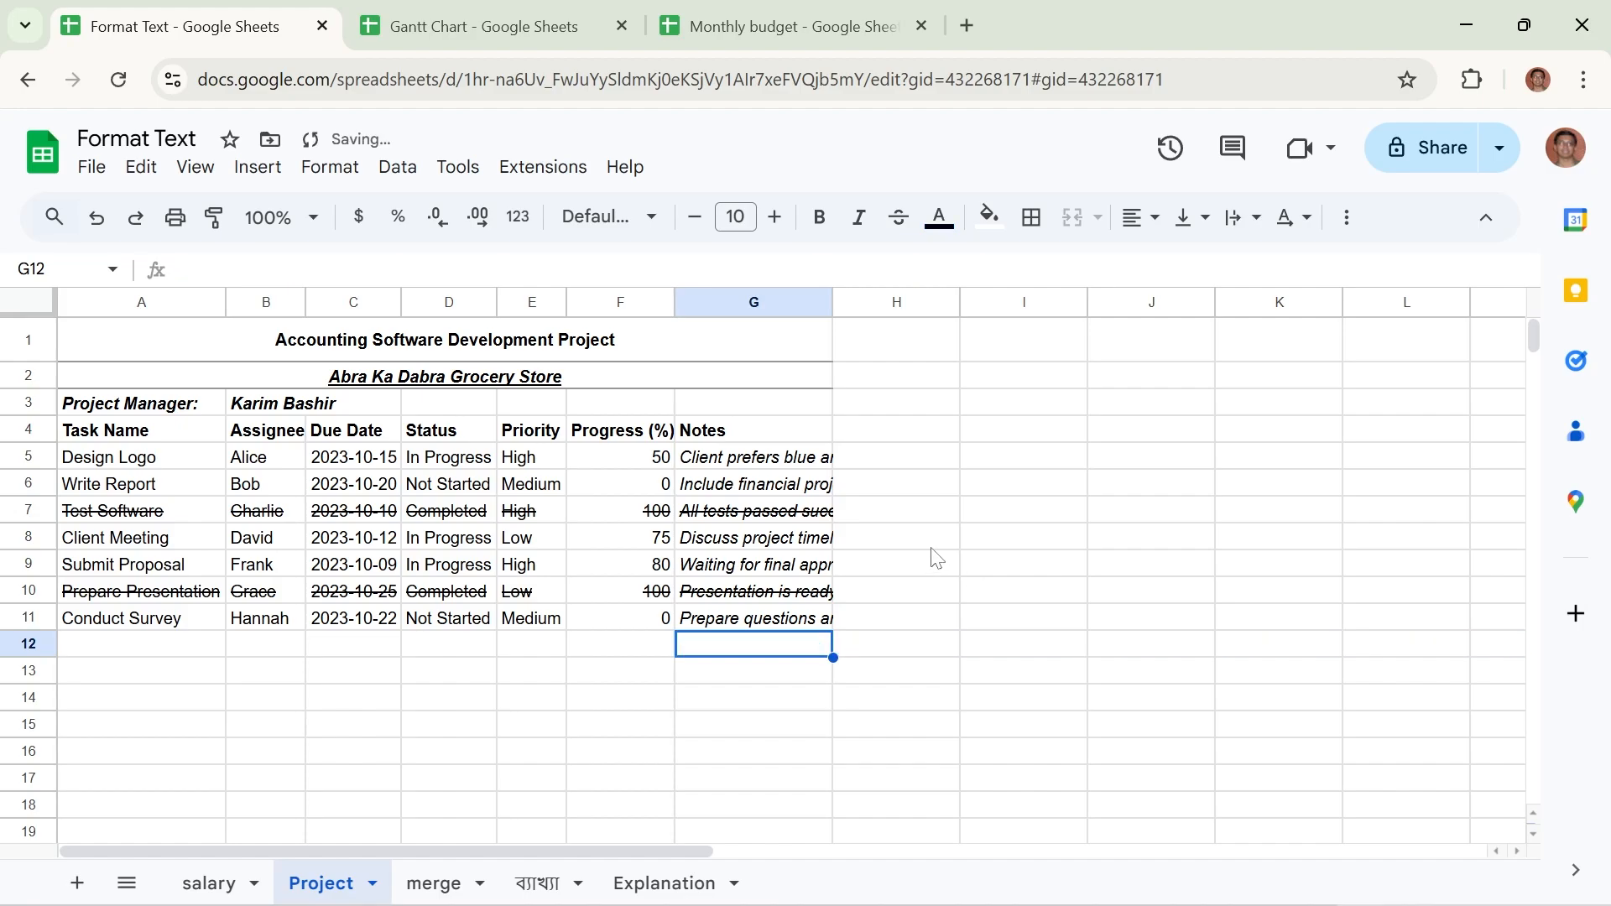
pyautogui.click(328, 172)
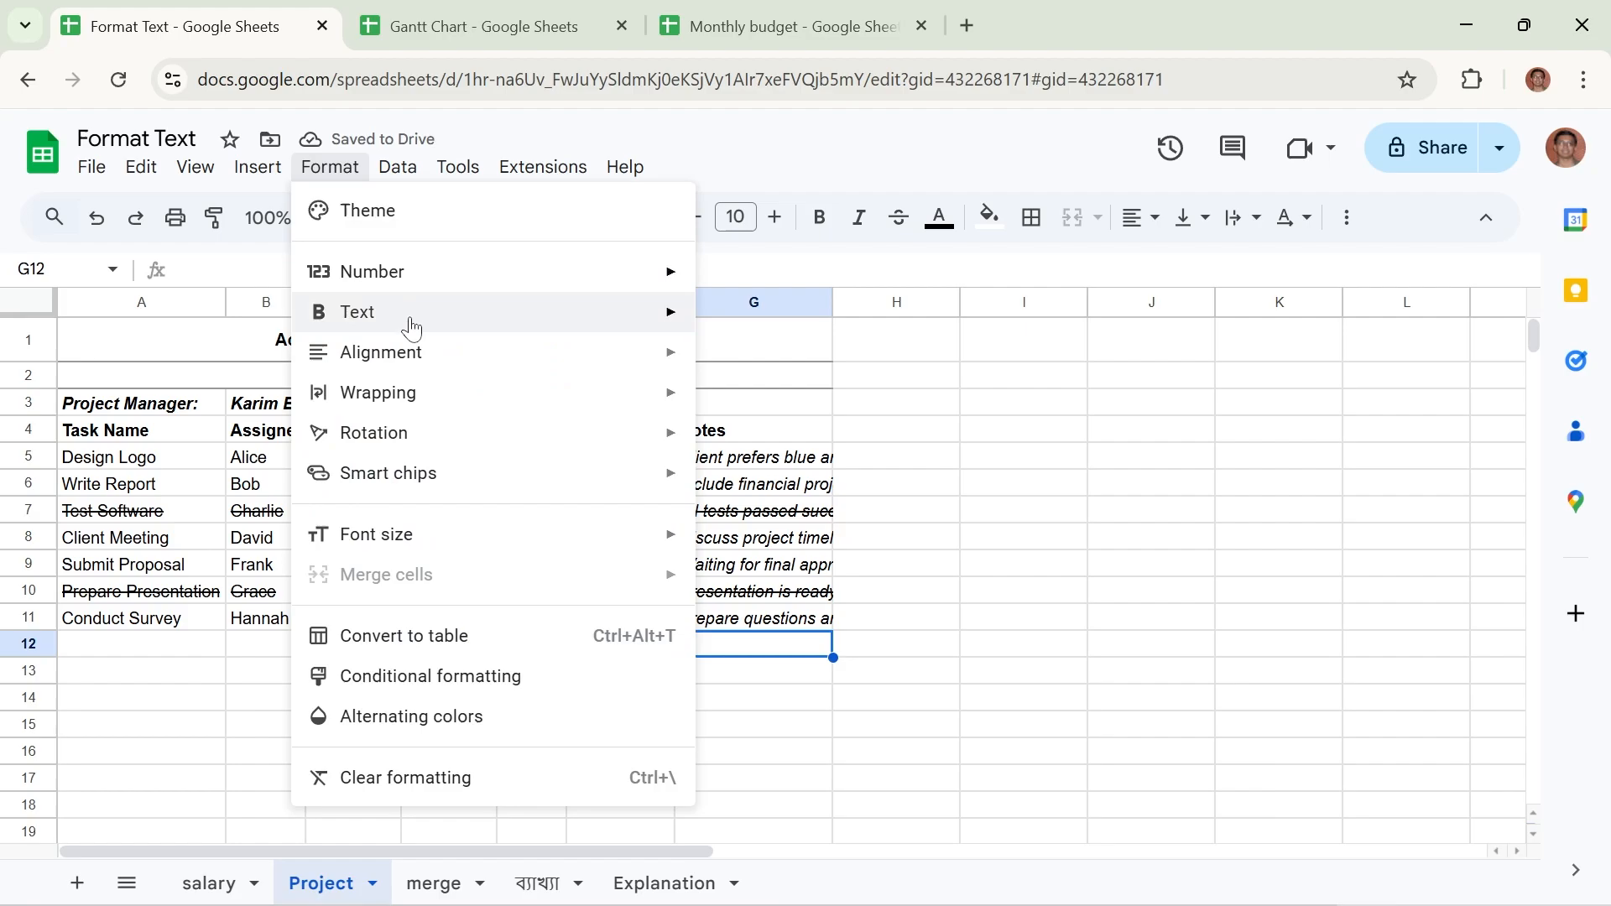
pyautogui.moveTo(430, 409)
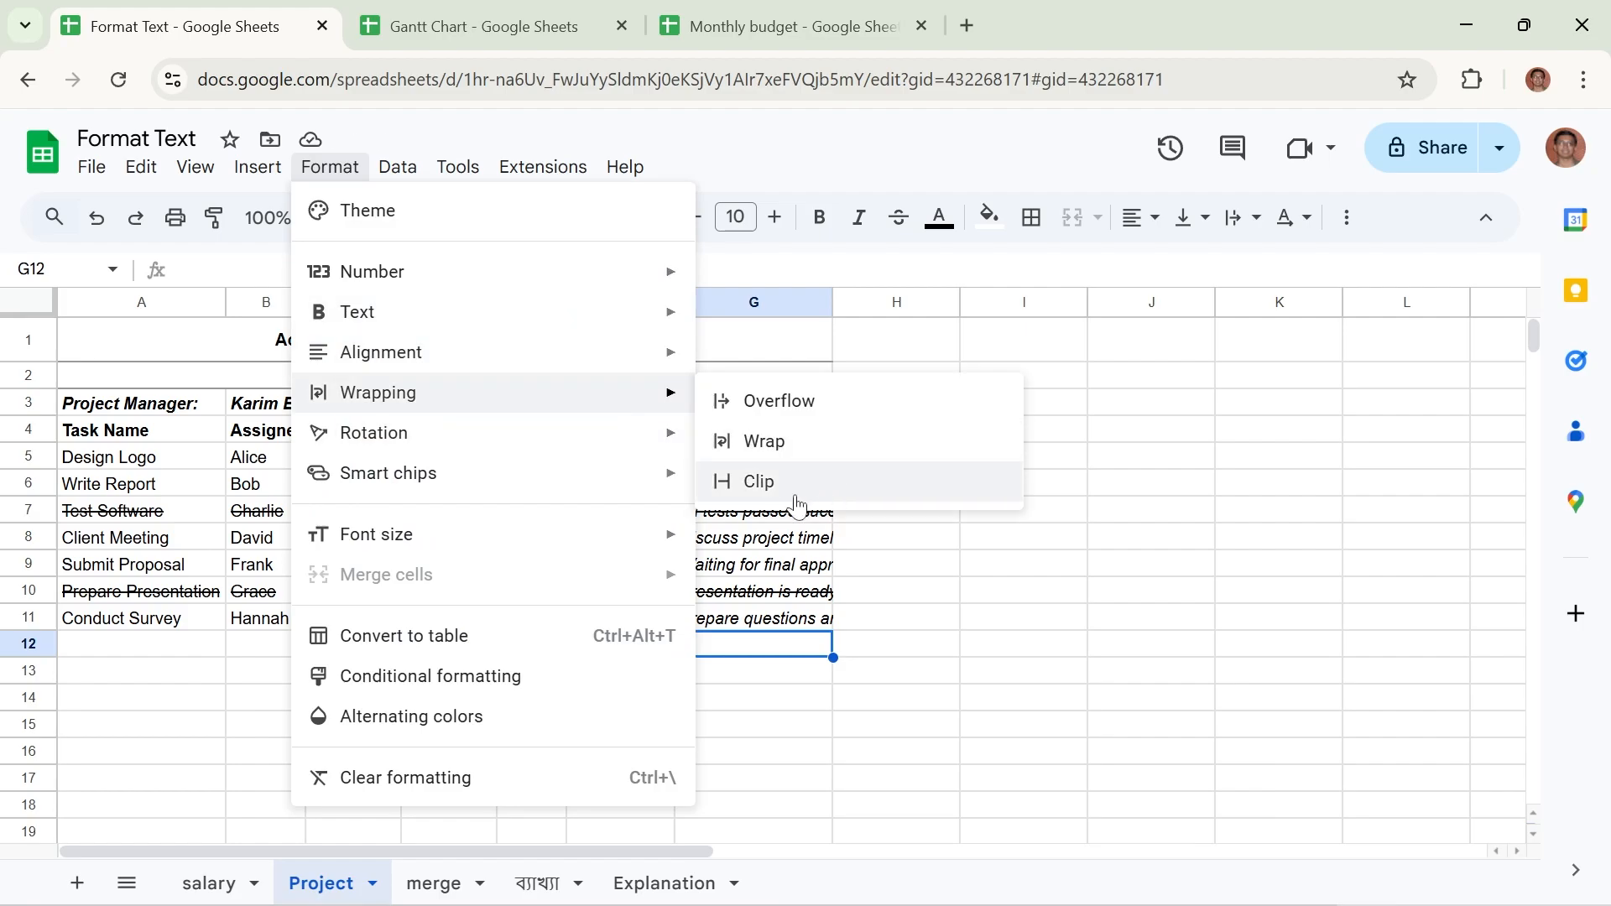
pyautogui.click(1007, 617)
# Apply Overflow wrapping to the notes in G5:G11.
pyautogui.moveTo(735, 635); pyautogui.dragTo(746, 457)
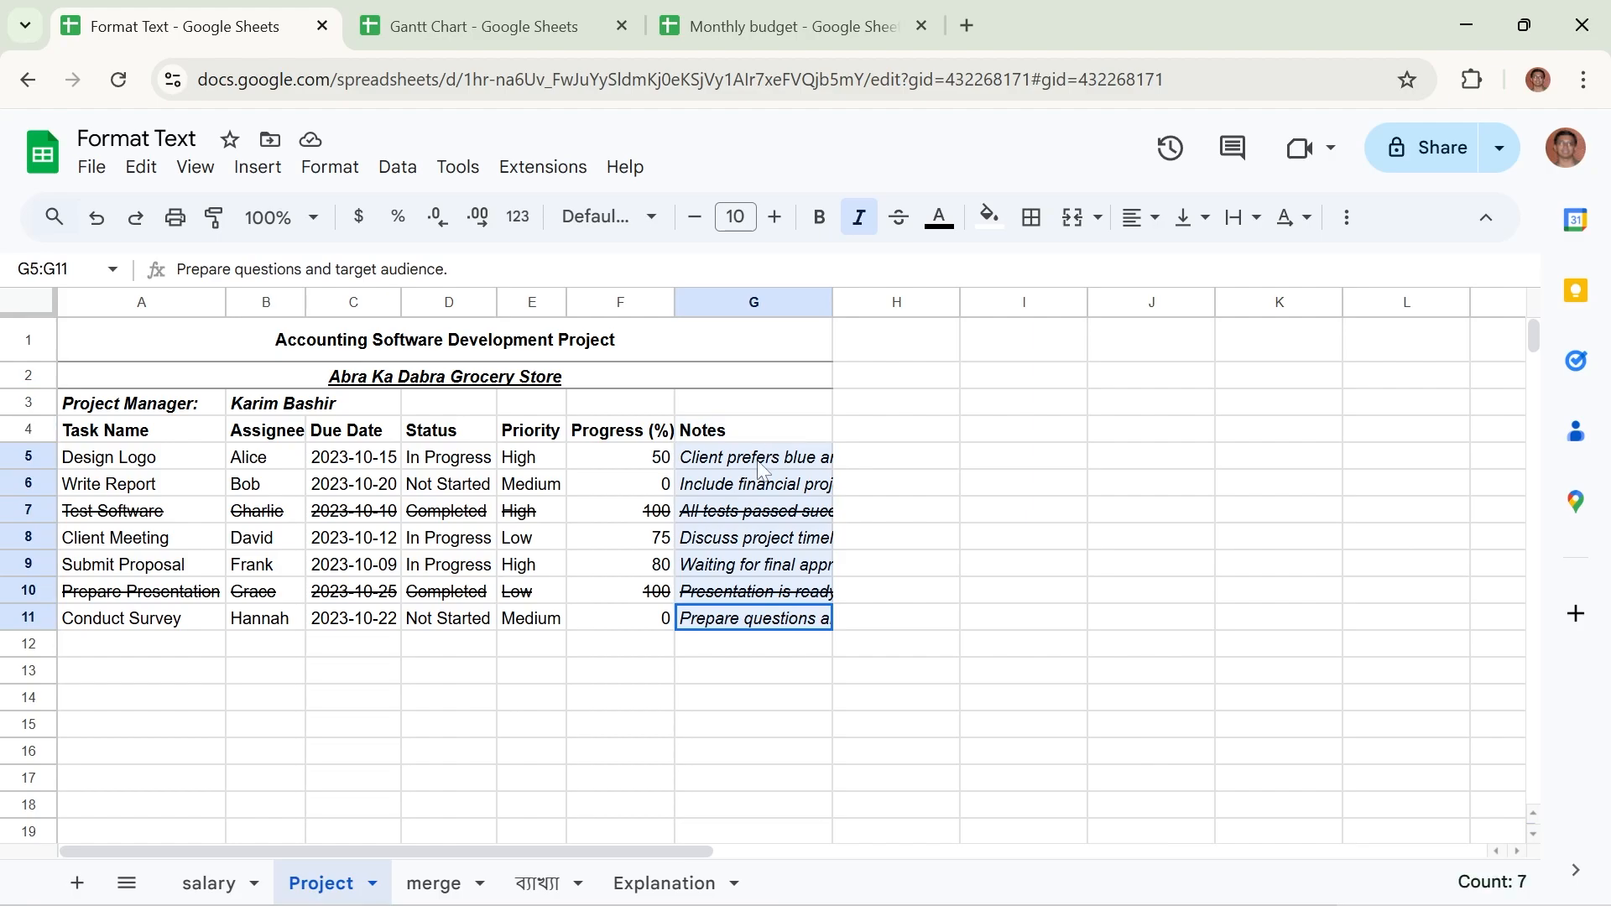
pyautogui.click(329, 166)
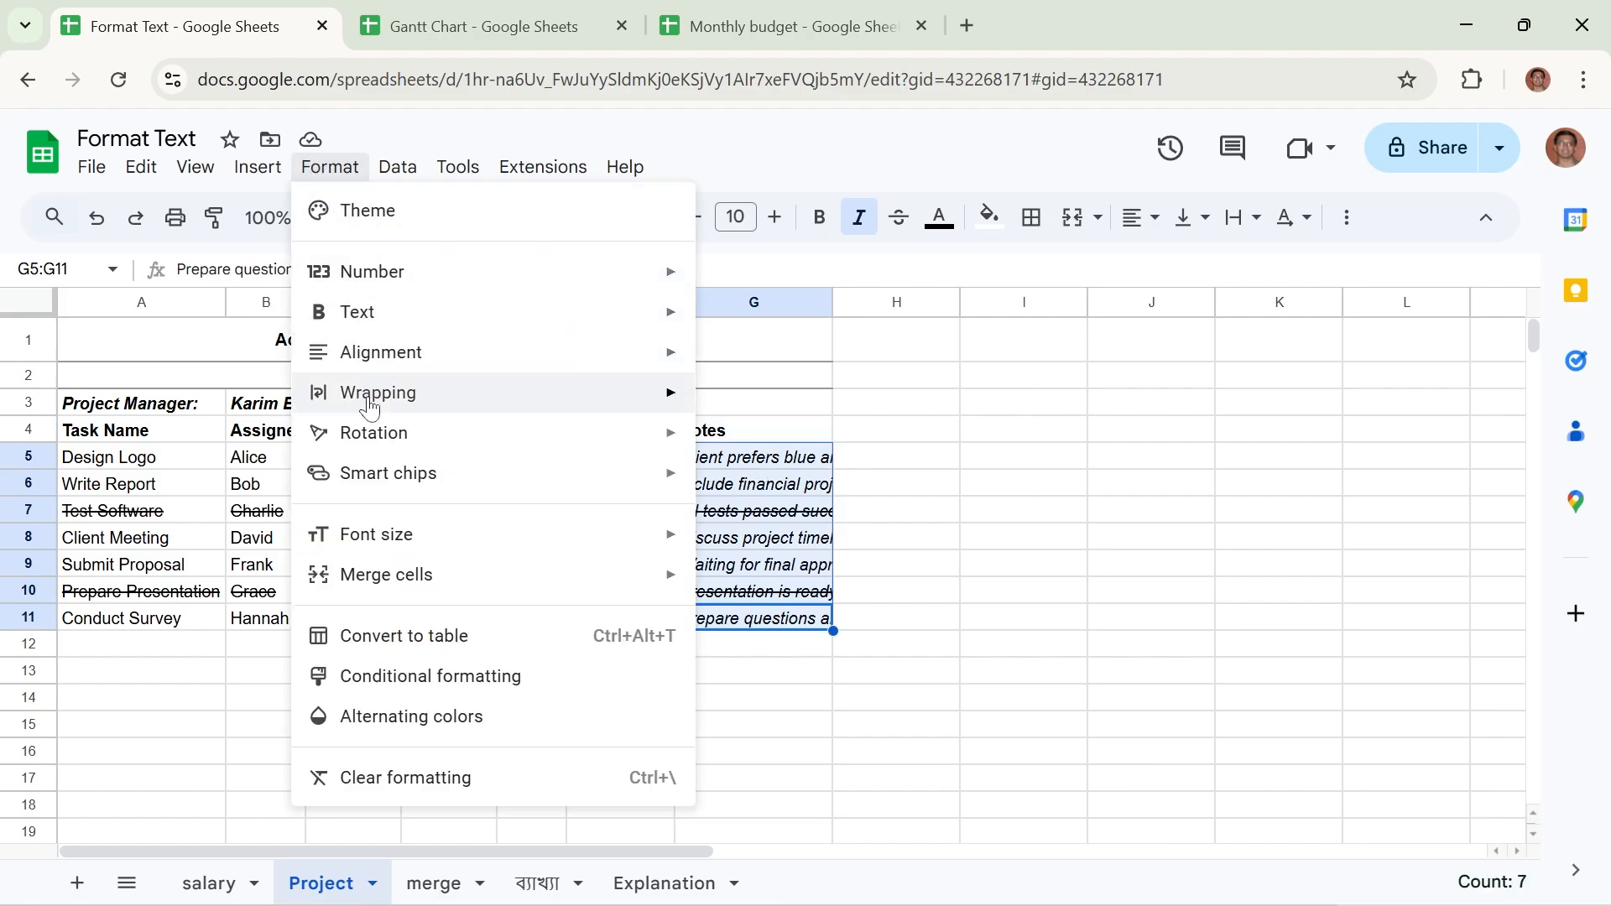
pyautogui.moveTo(367, 403)
pyautogui.click(730, 401)
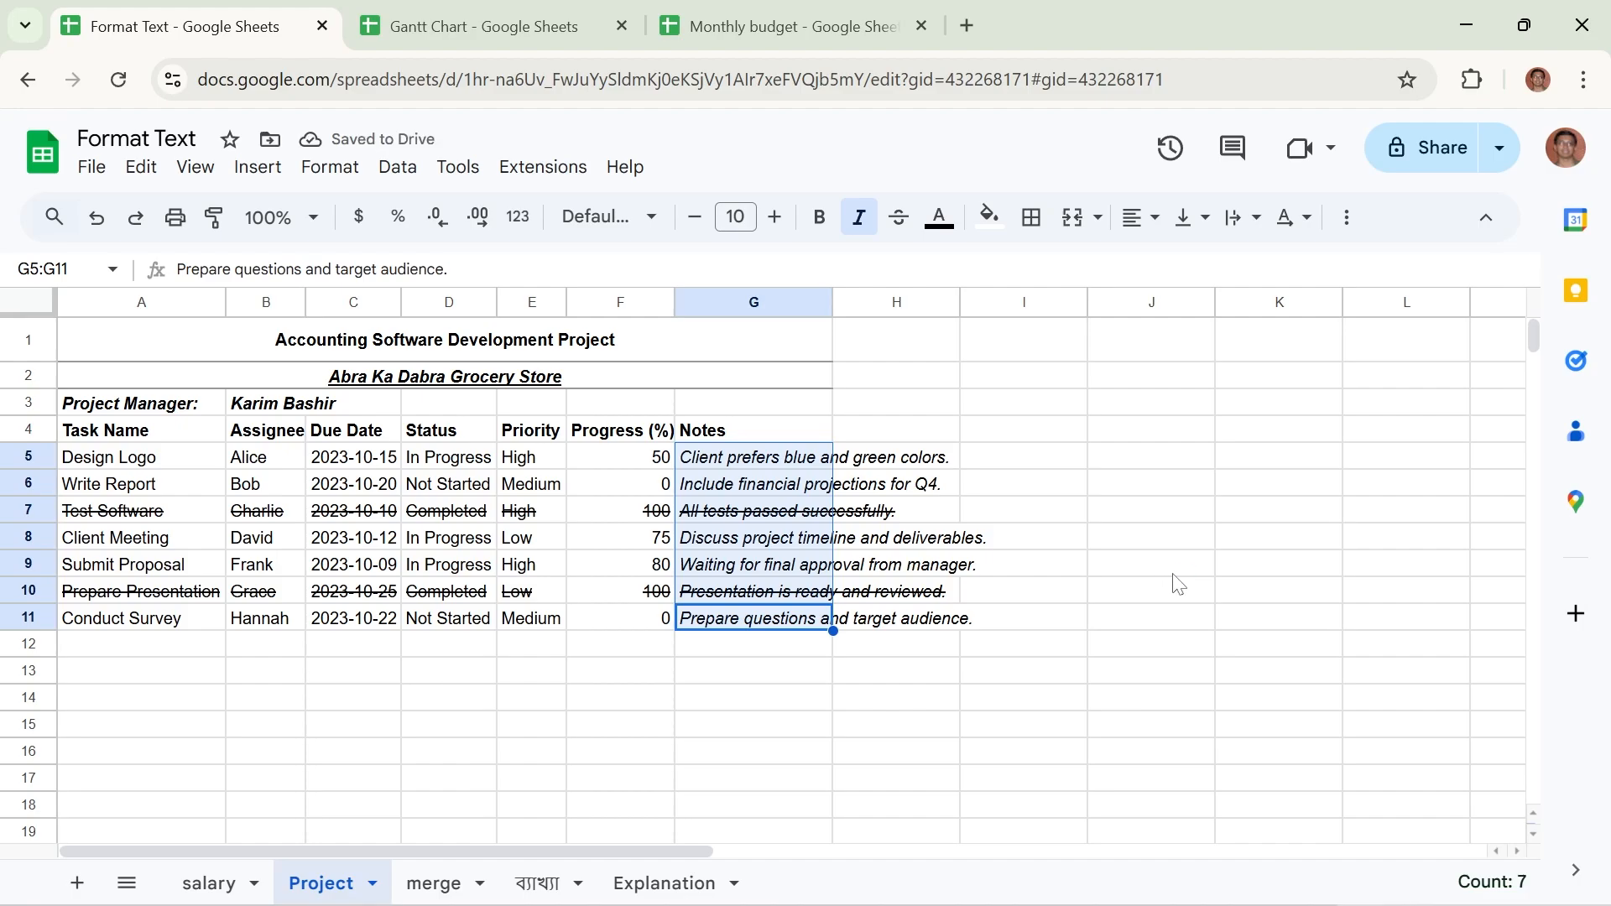
# Examine the available text rotation options, including the tilt, stack and rotate presets and the custom angles.
pyautogui.click(320, 172)
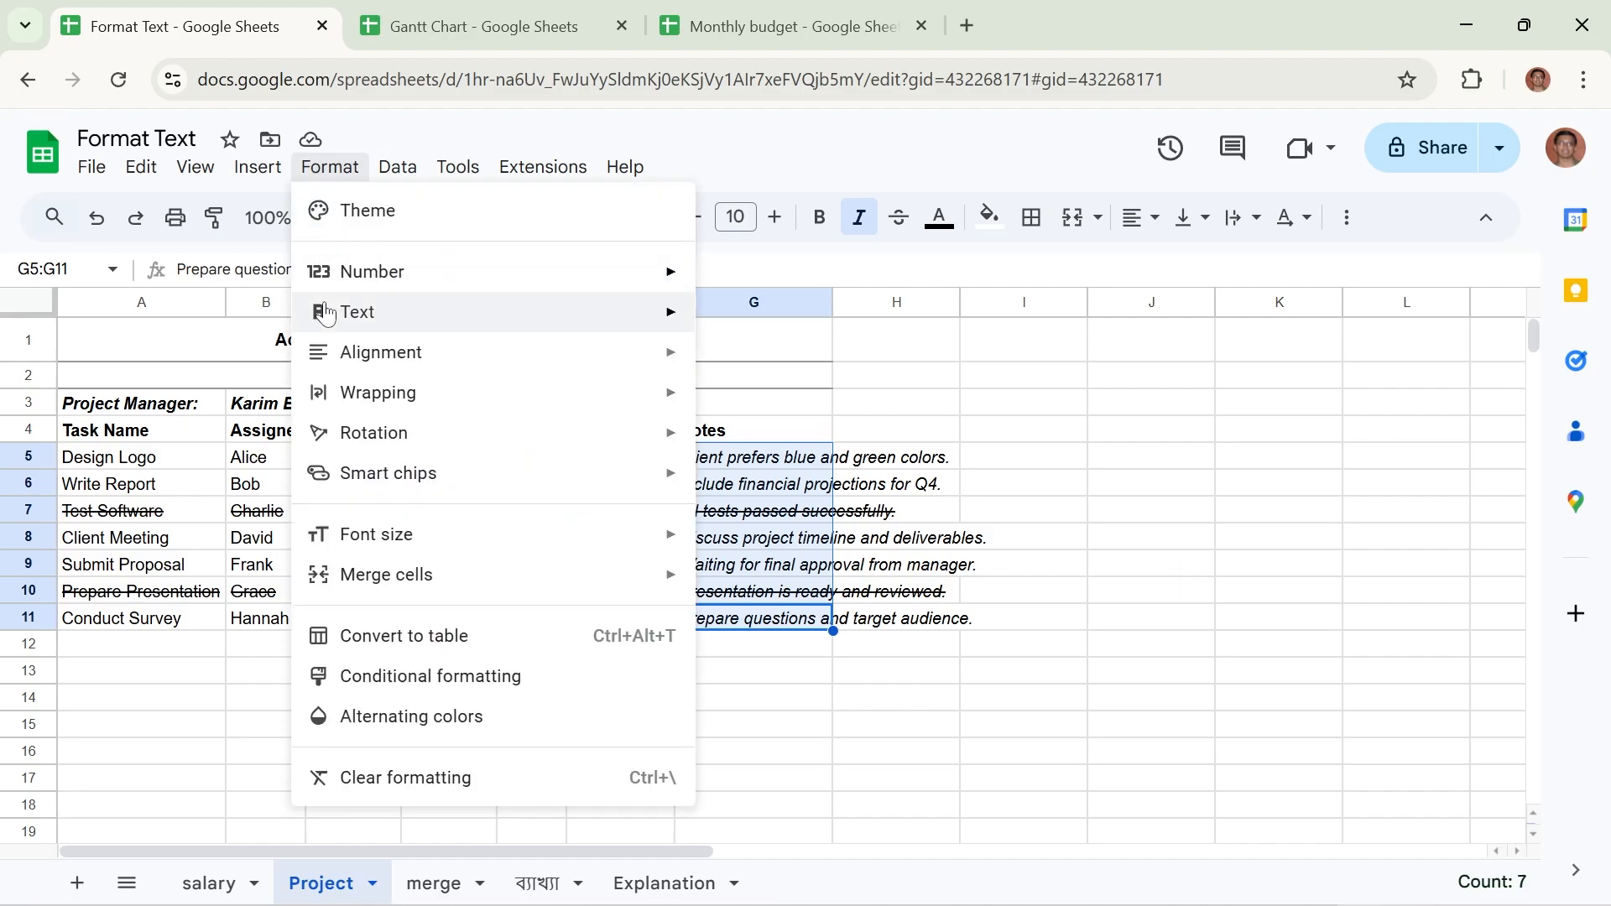
pyautogui.moveTo(330, 320)
pyautogui.moveTo(344, 444)
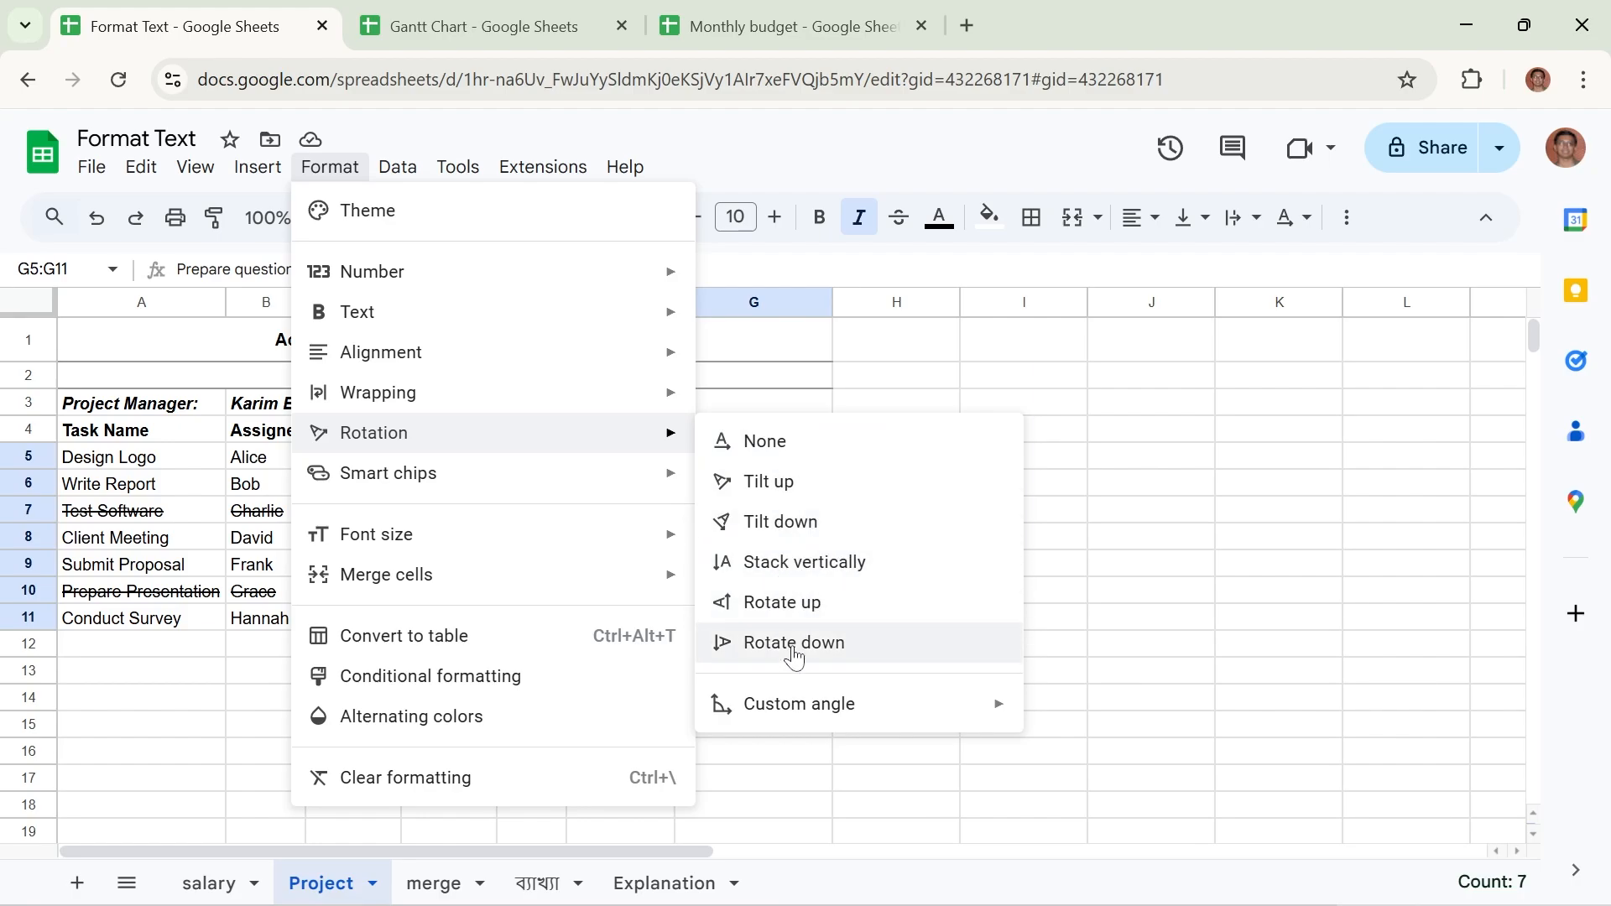
pyautogui.moveTo(978, 709)
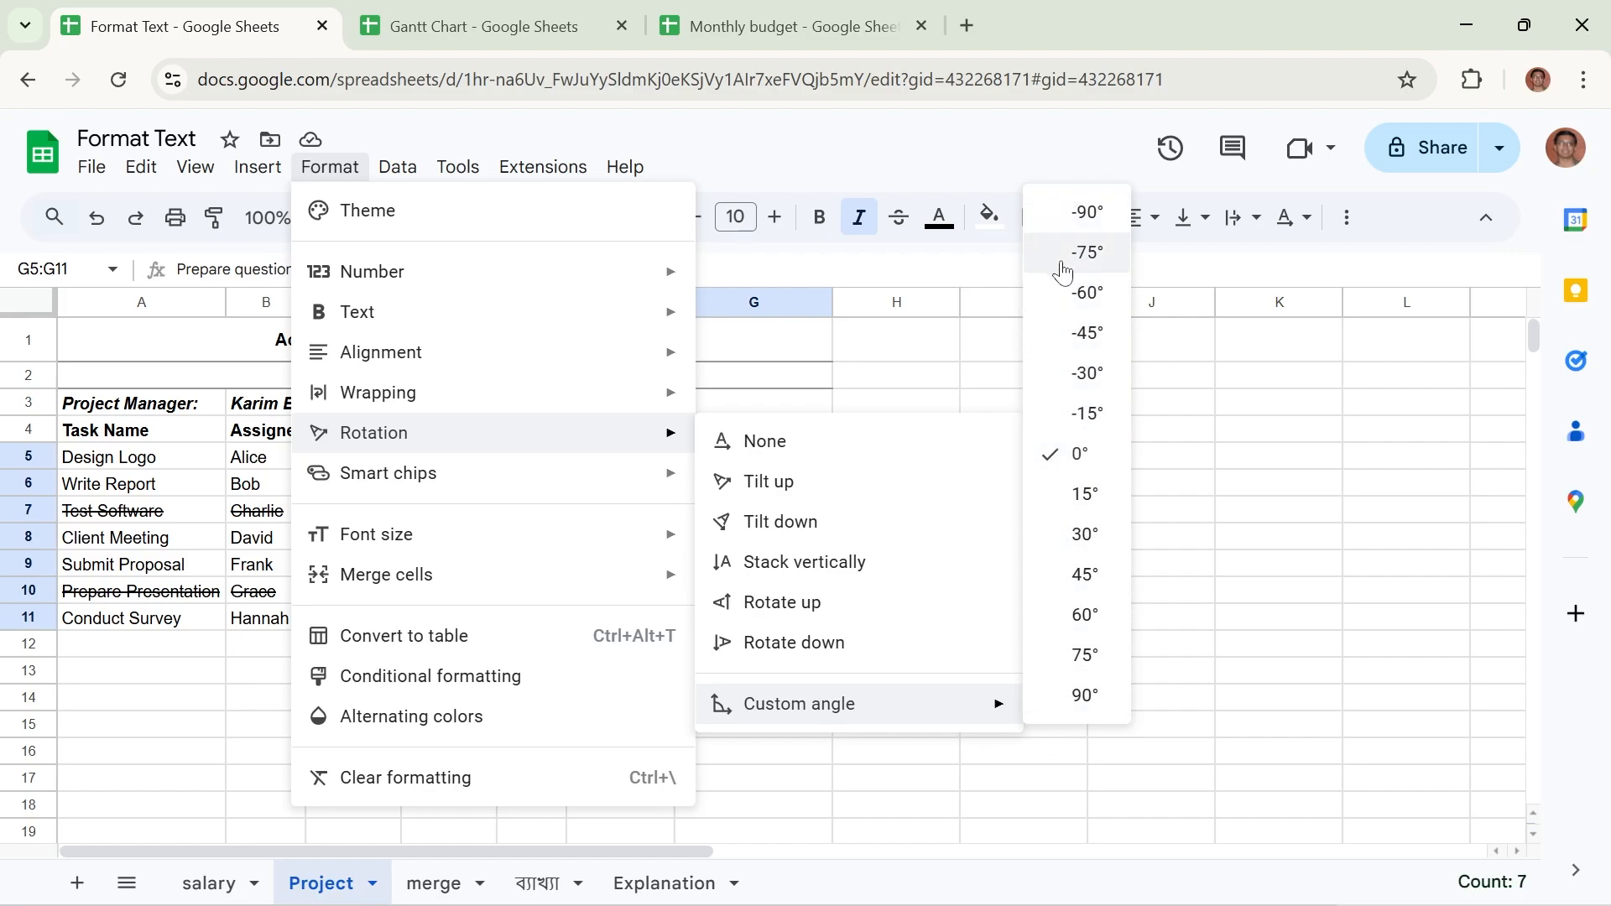
pyautogui.click(1351, 572)
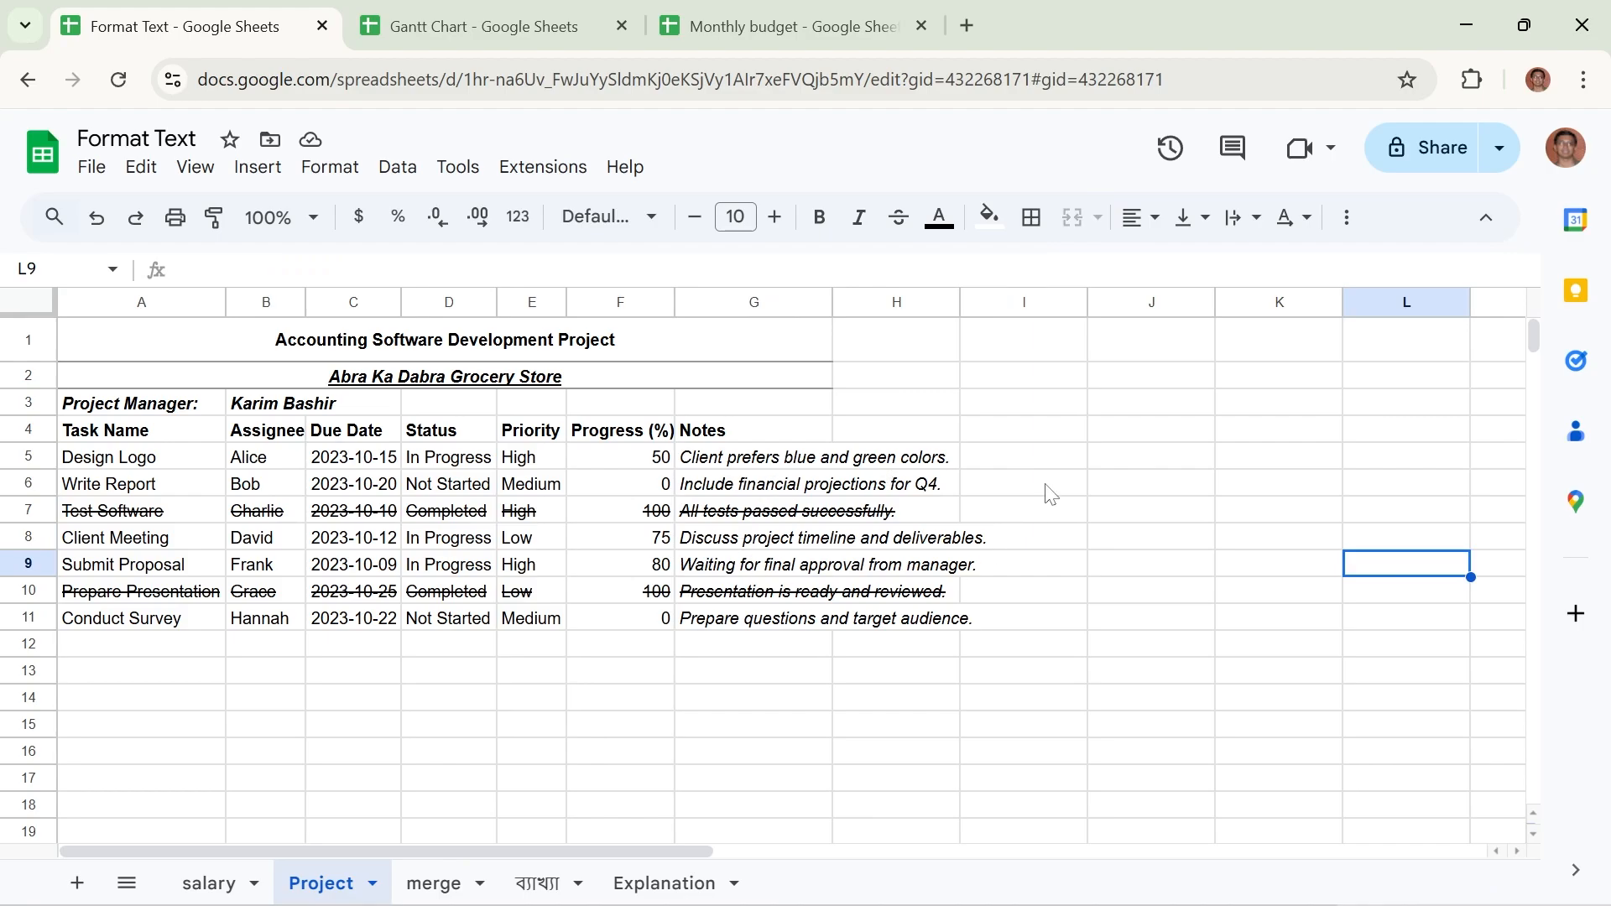
pyautogui.click(1313, 218)
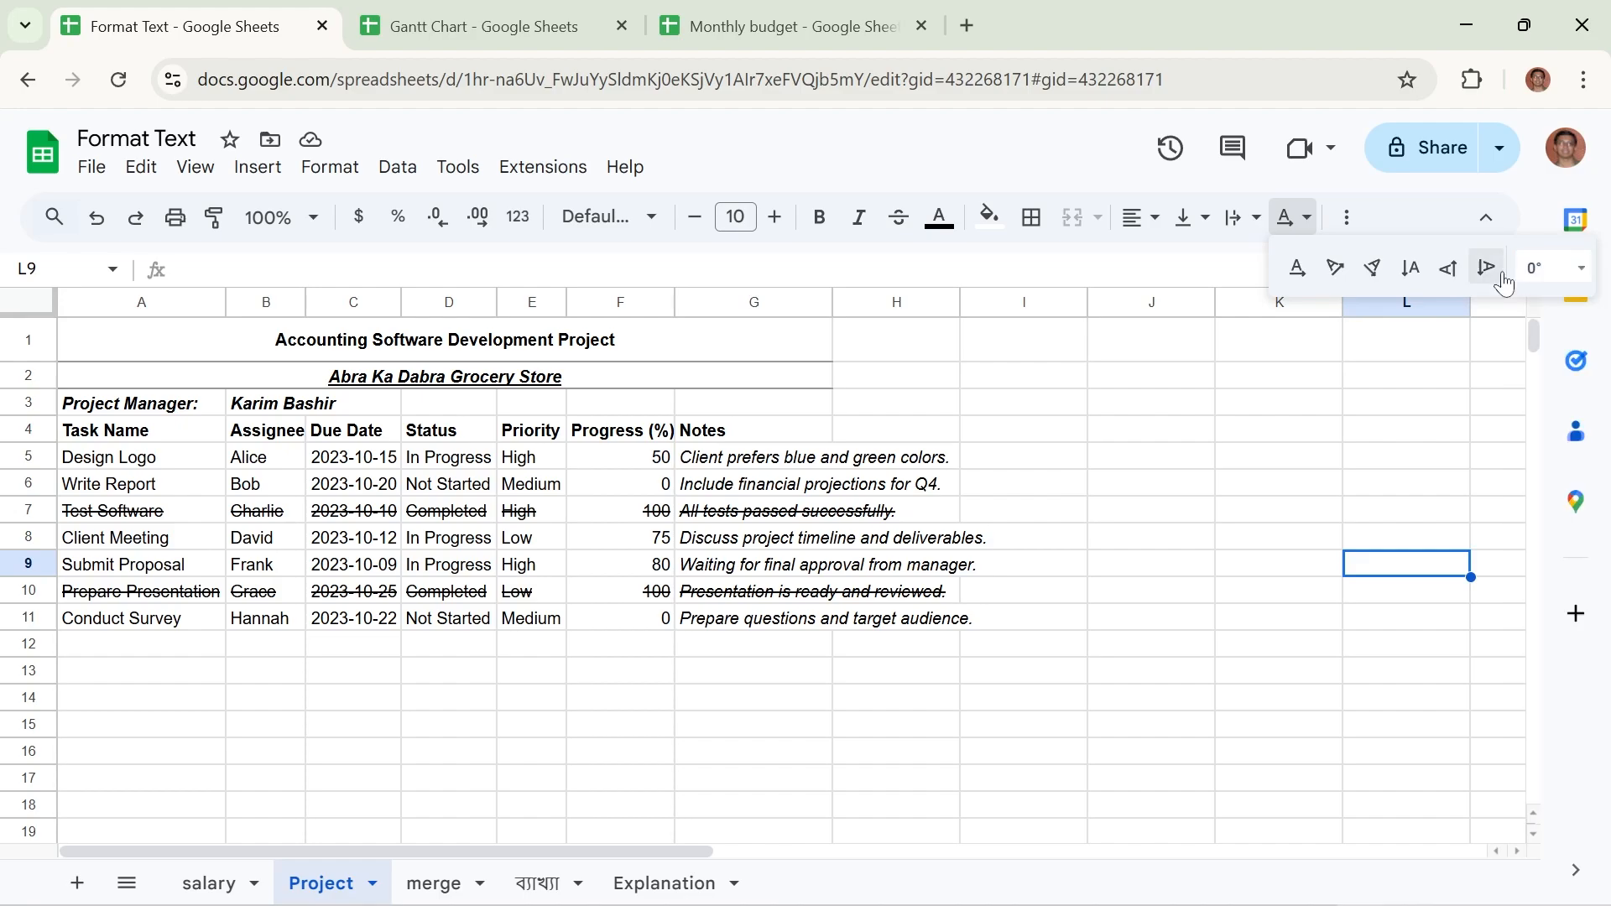
pyautogui.click(1581, 267)
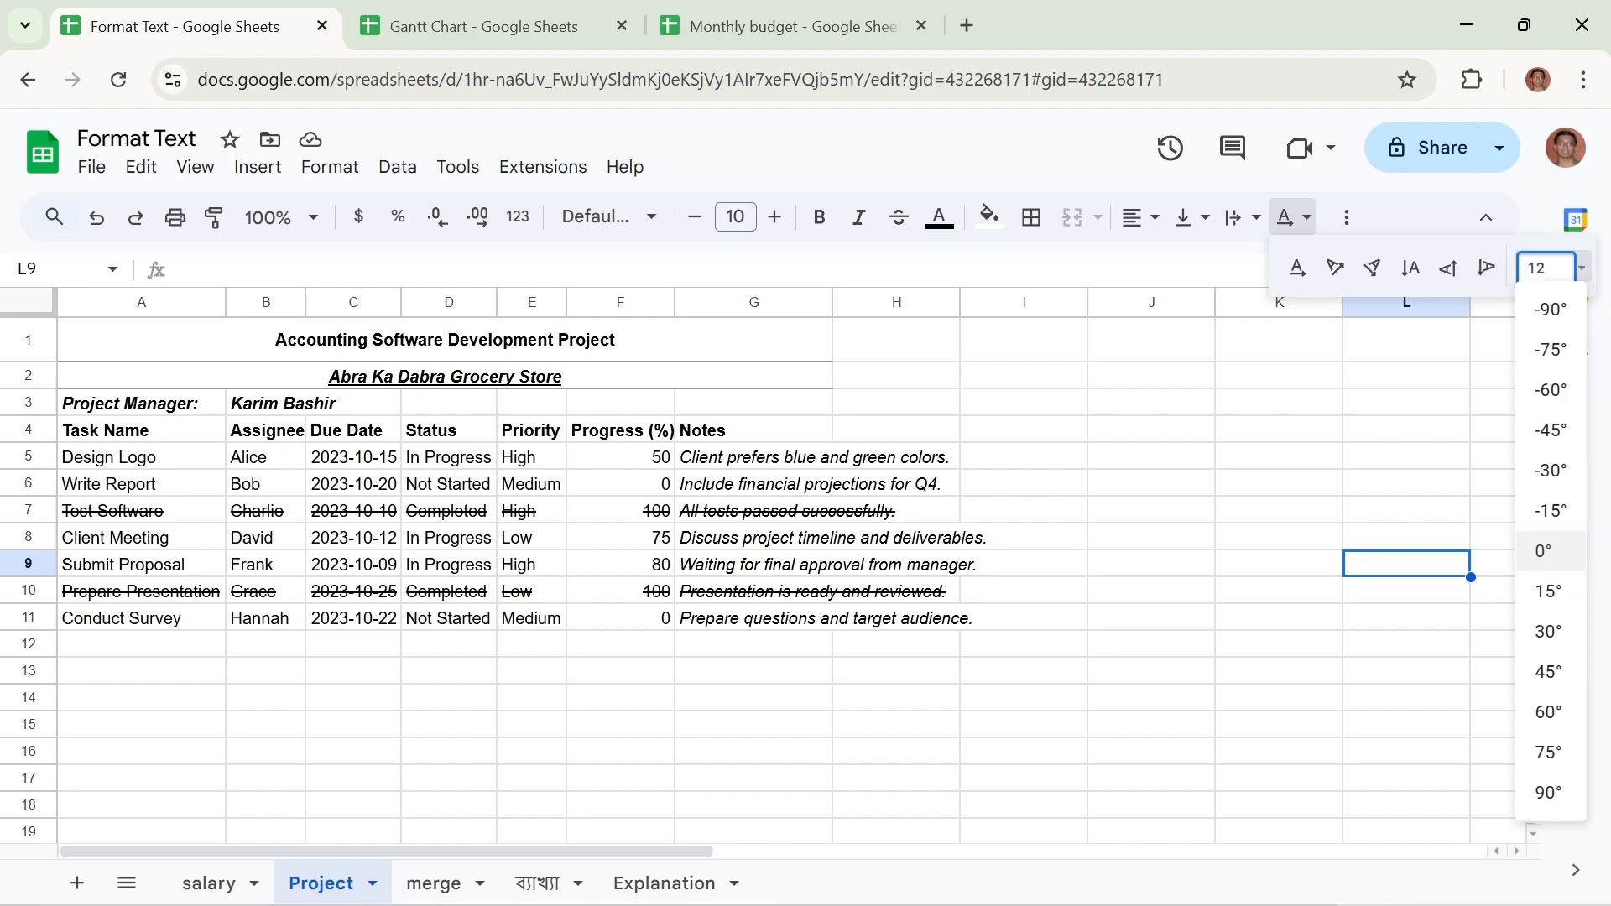
pyautogui.click(1266, 460)
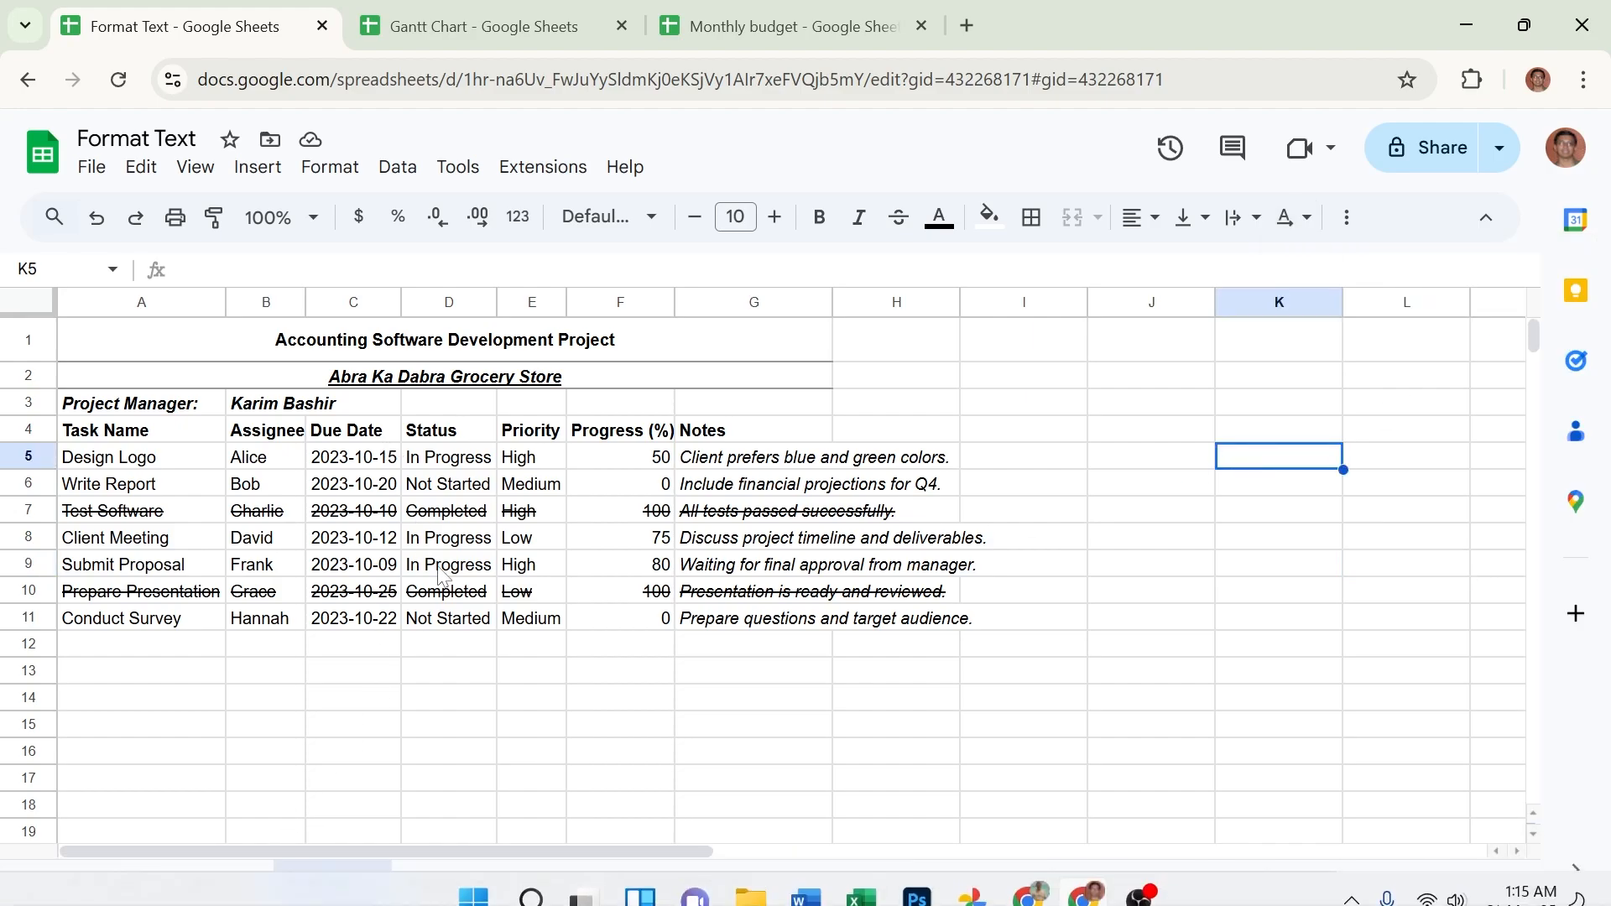
# Open the salary sheet and examine the full texts of the cut-off column headers in row 1.
pyautogui.click(482, 592)
pyautogui.click(205, 885)
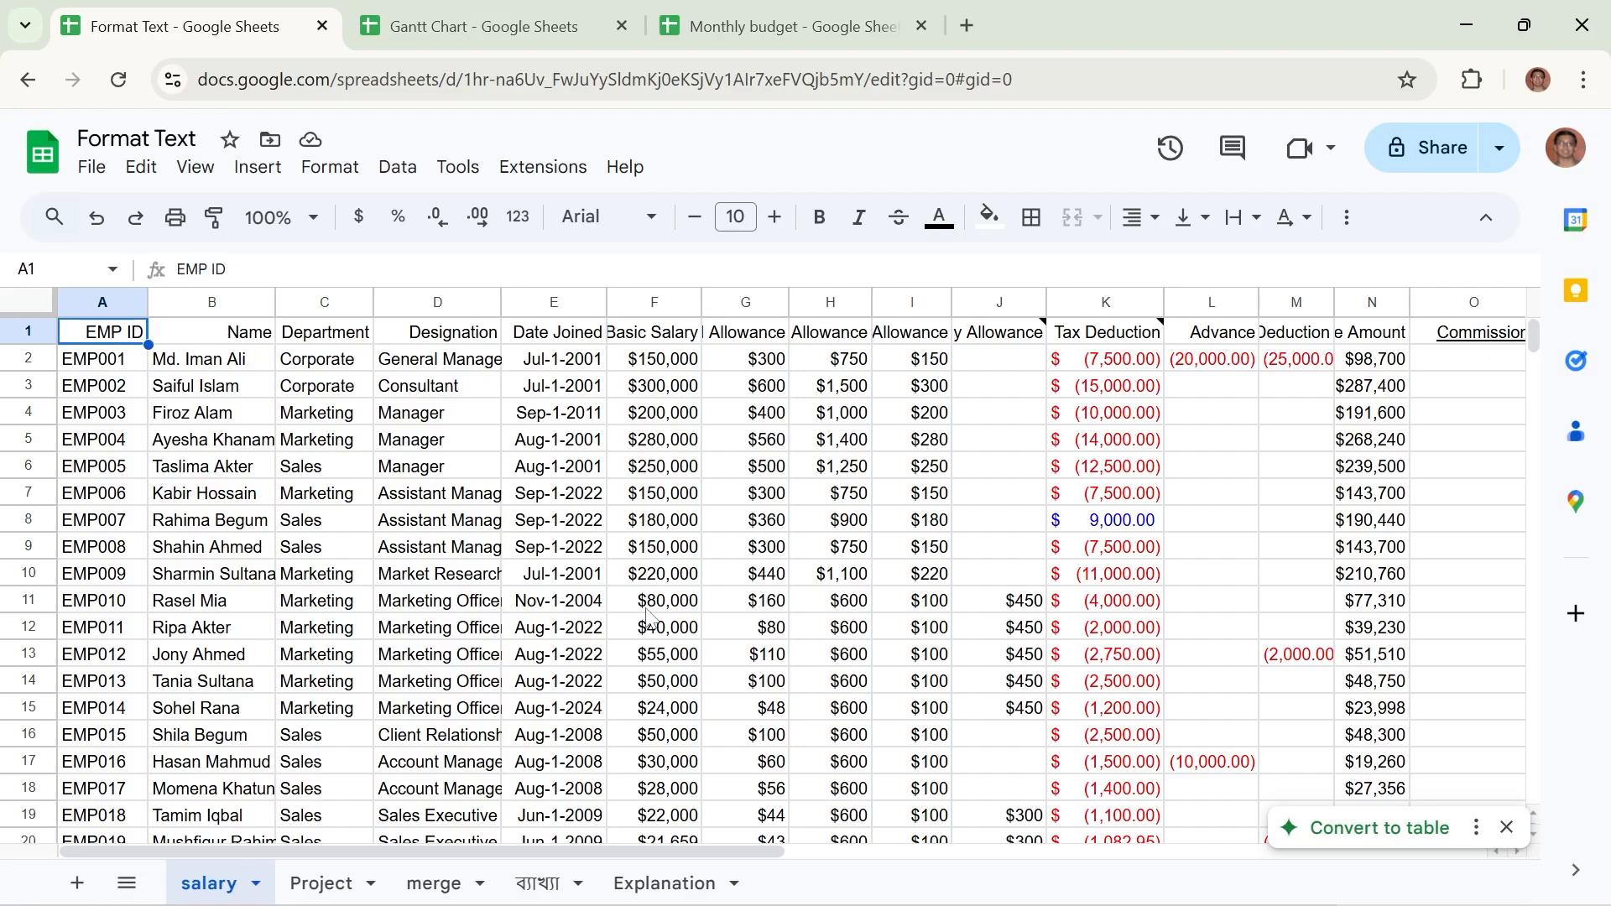
pyautogui.click(662, 339)
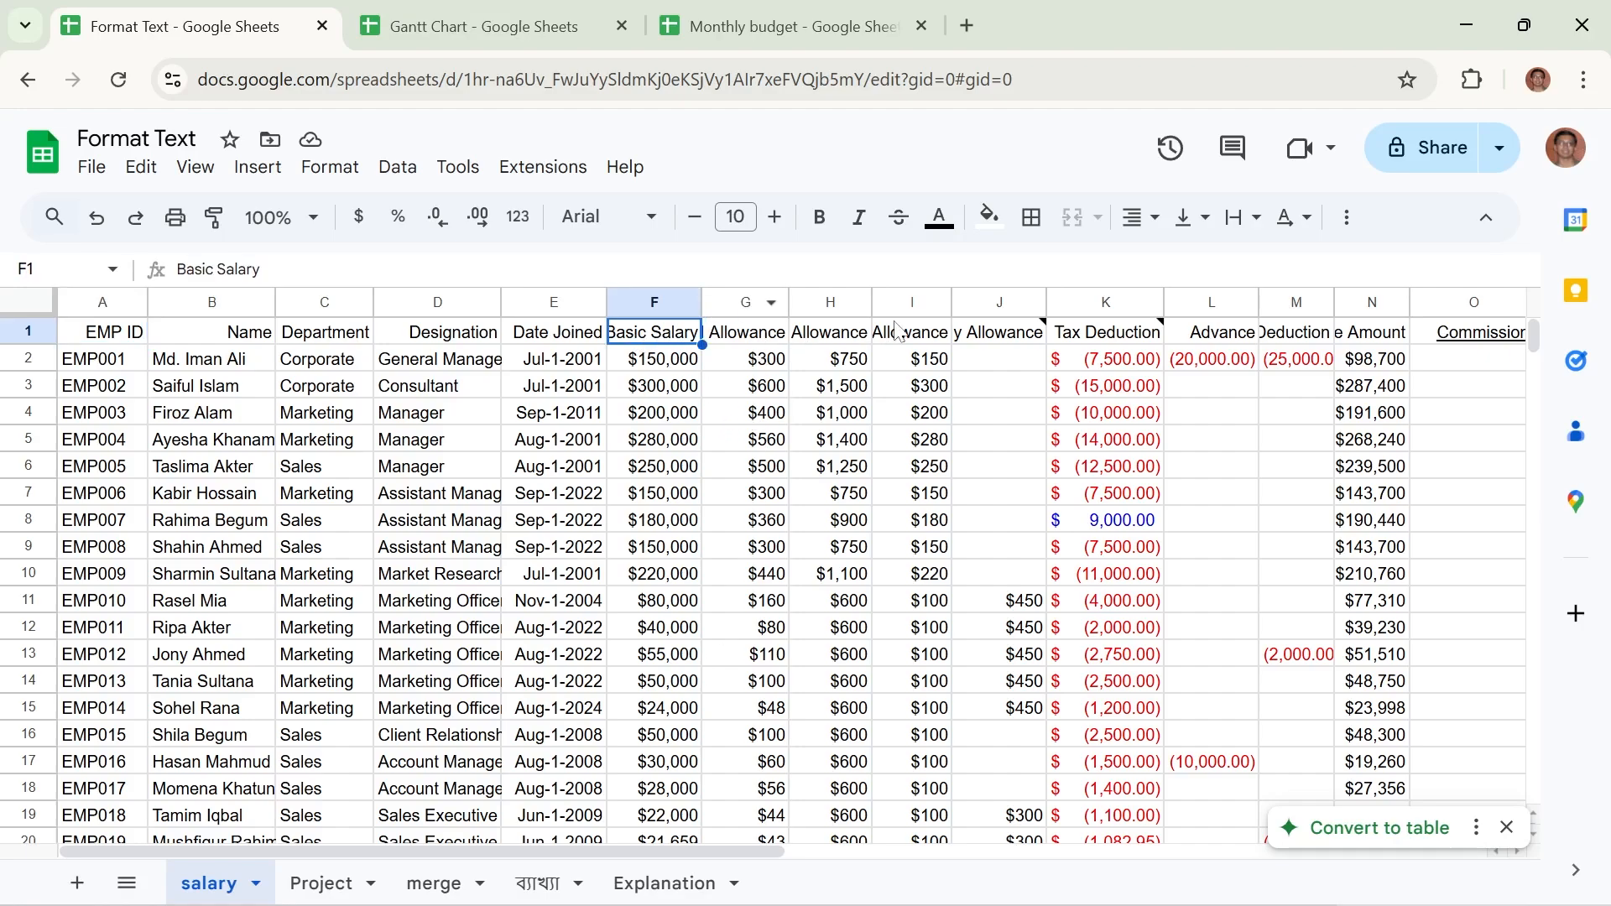
pyautogui.click(1105, 336)
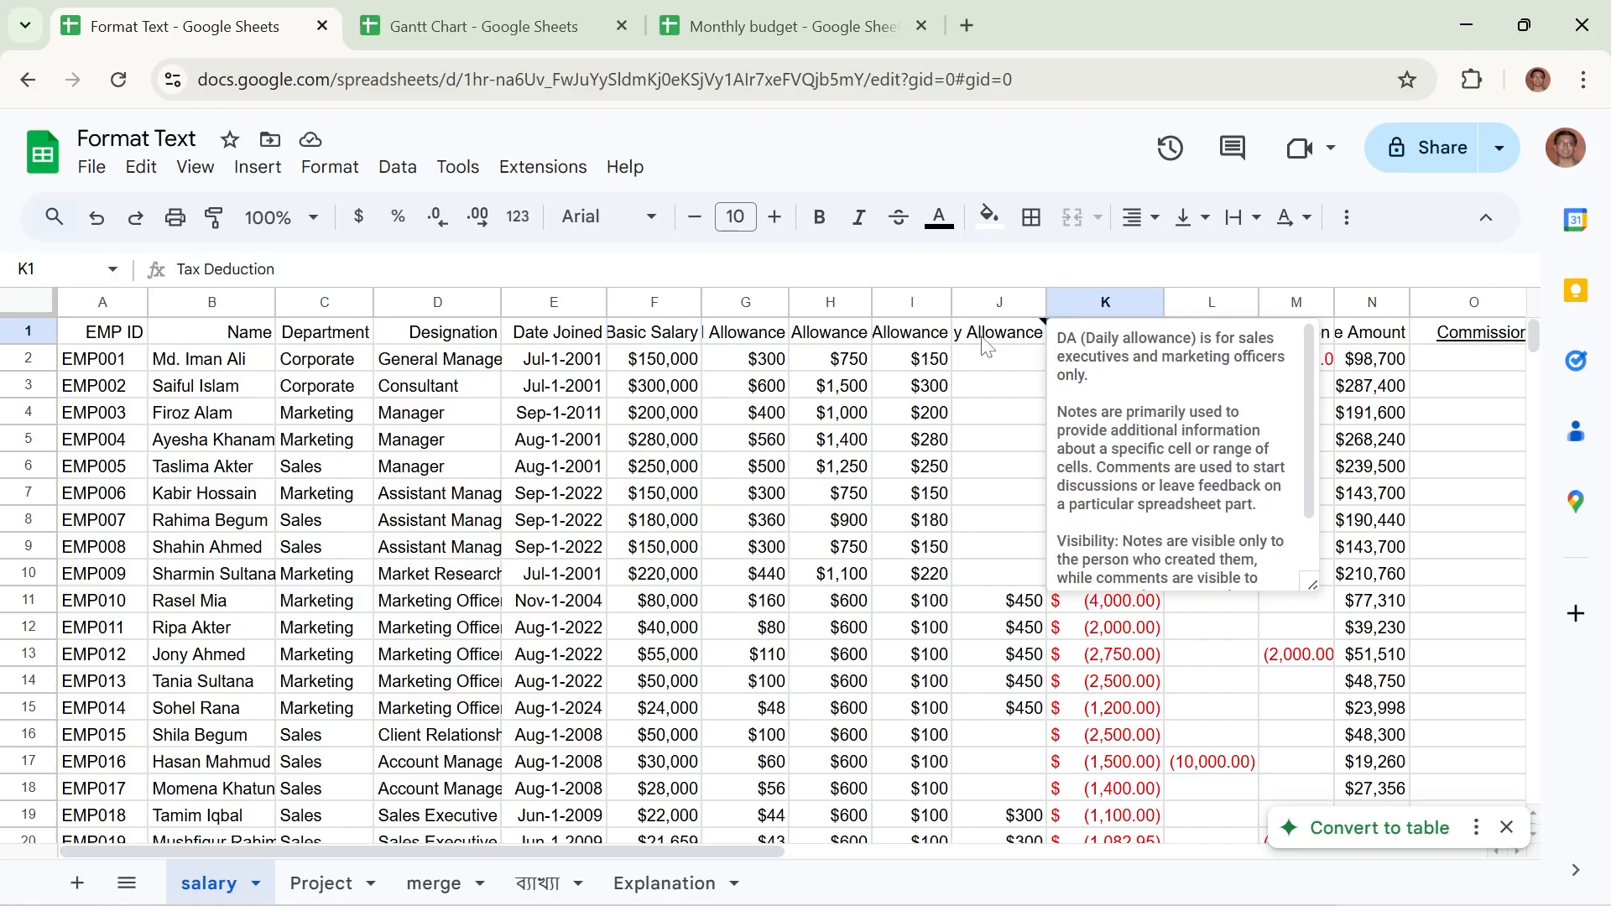
pyautogui.click(986, 339)
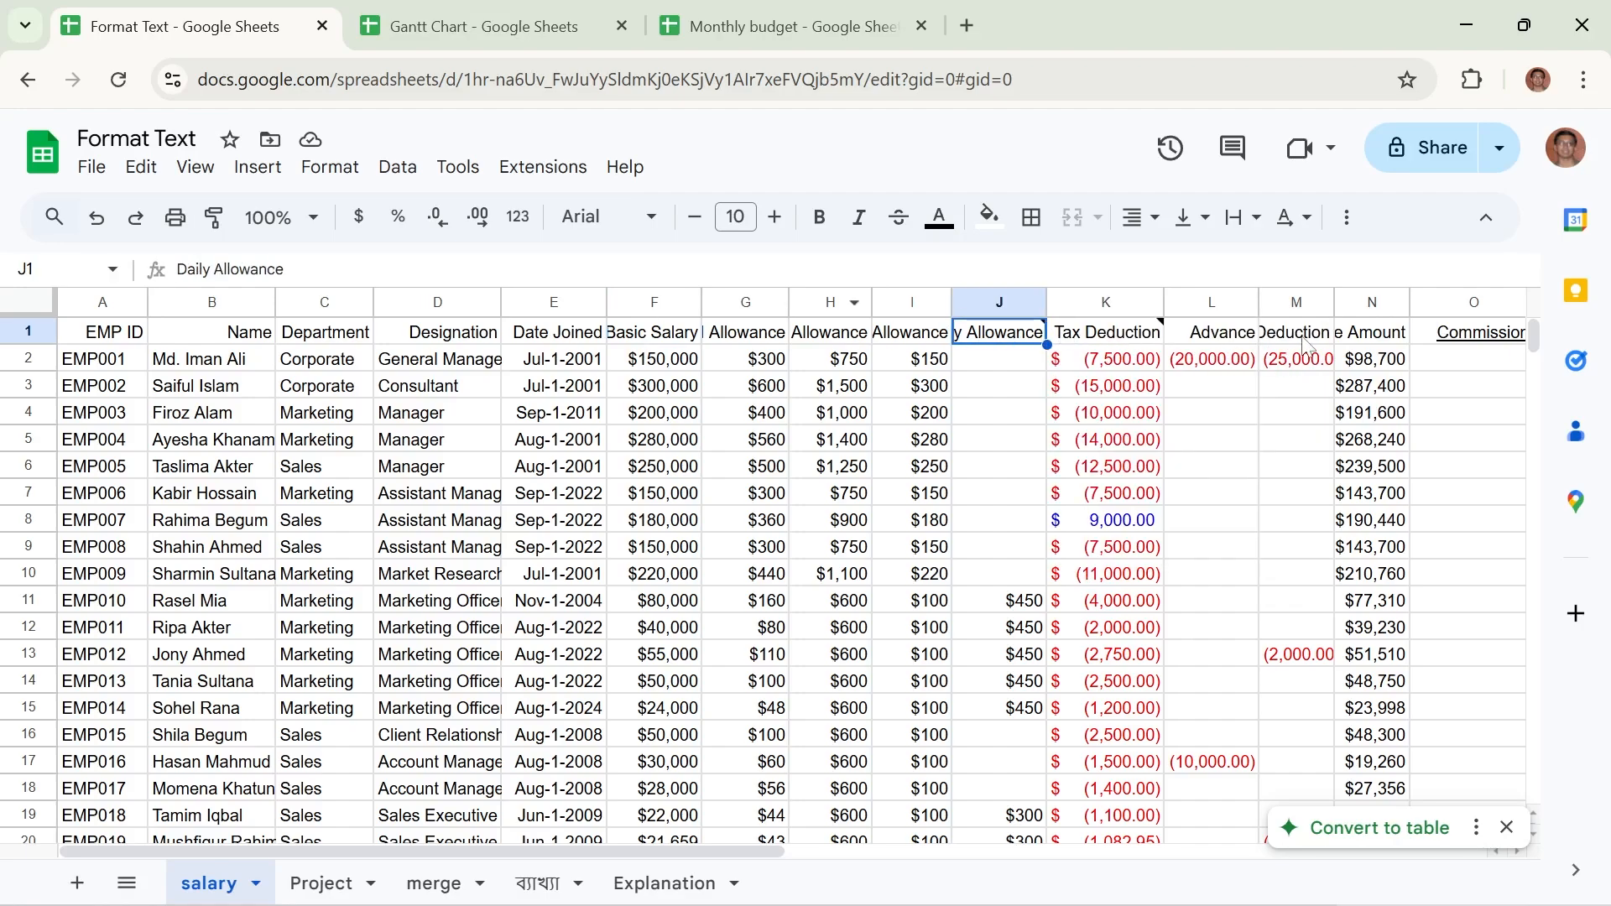
pyautogui.click(1300, 339)
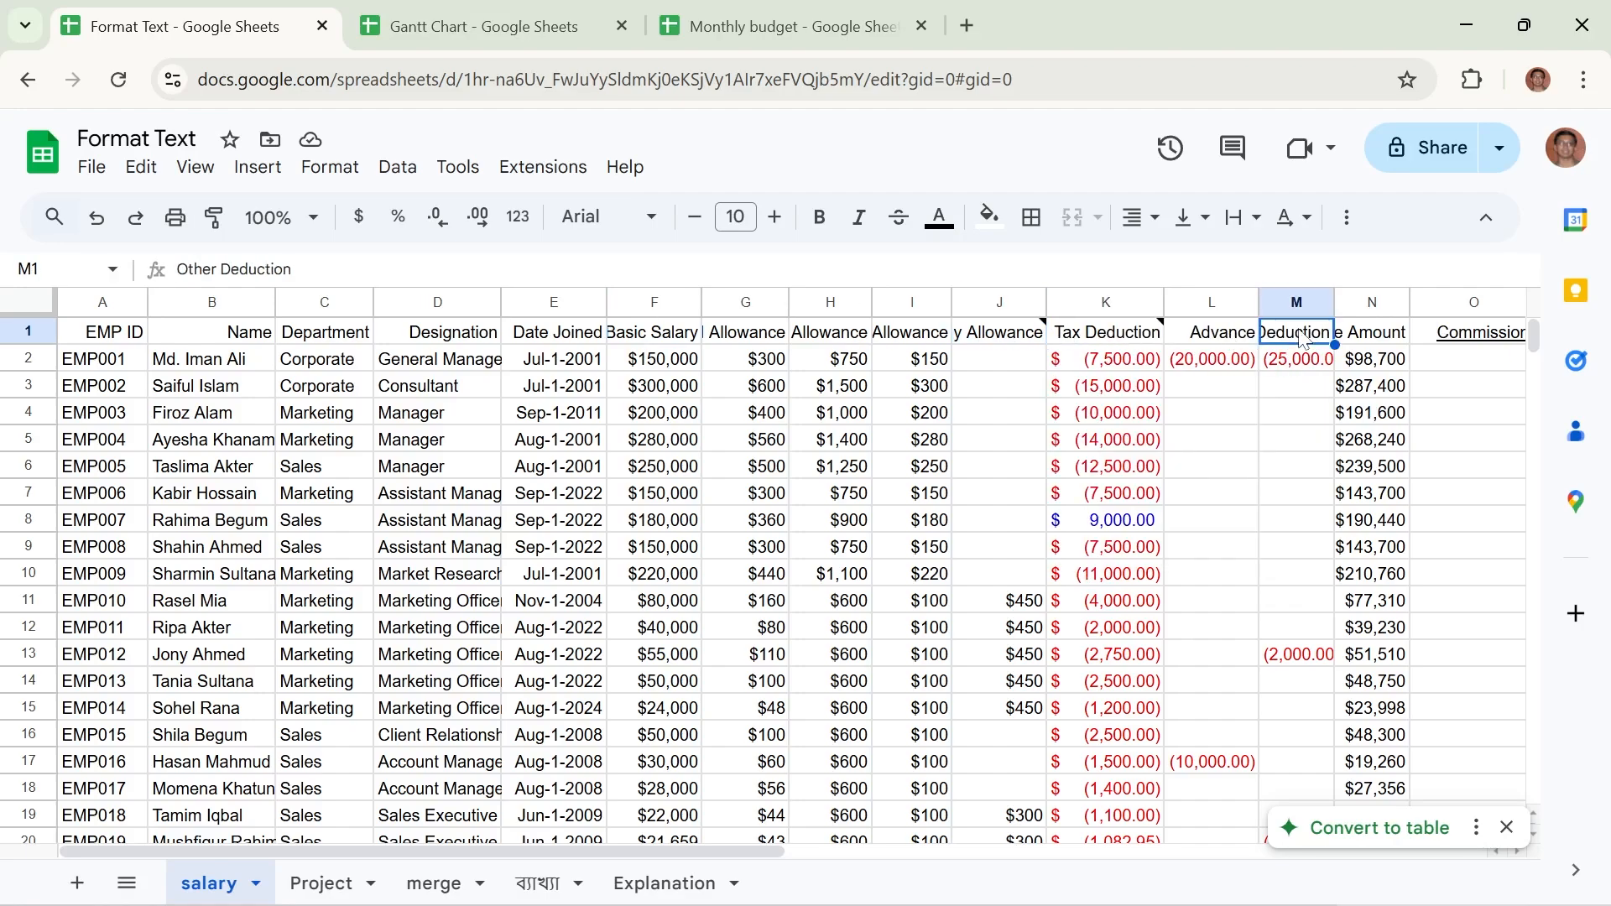
pyautogui.click(1380, 339)
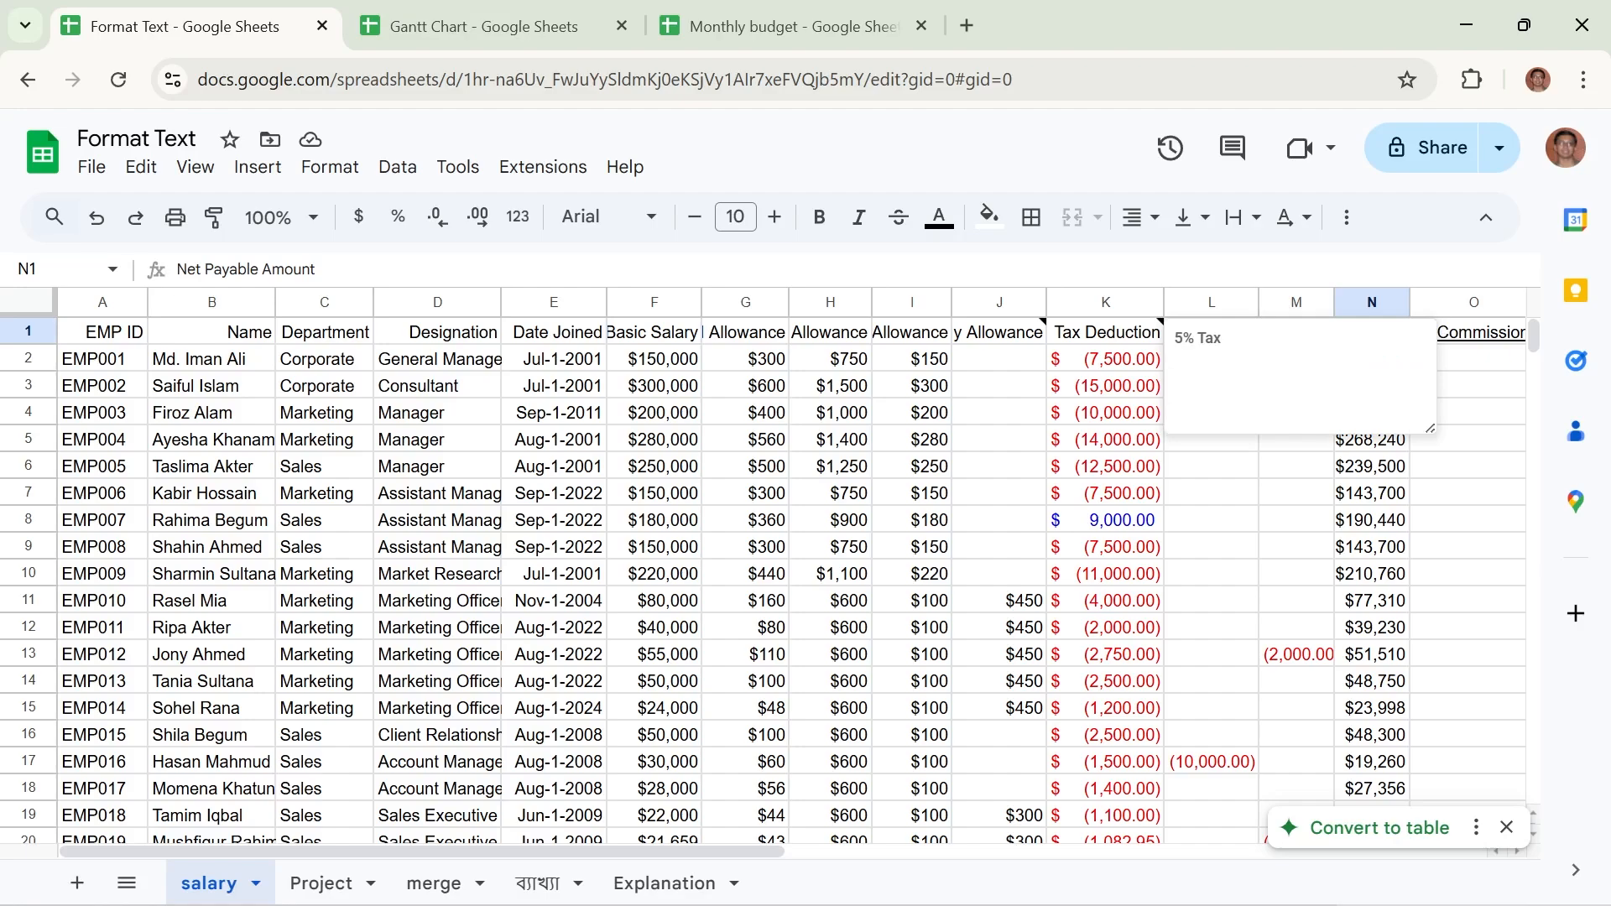
pyautogui.click(1292, 550)
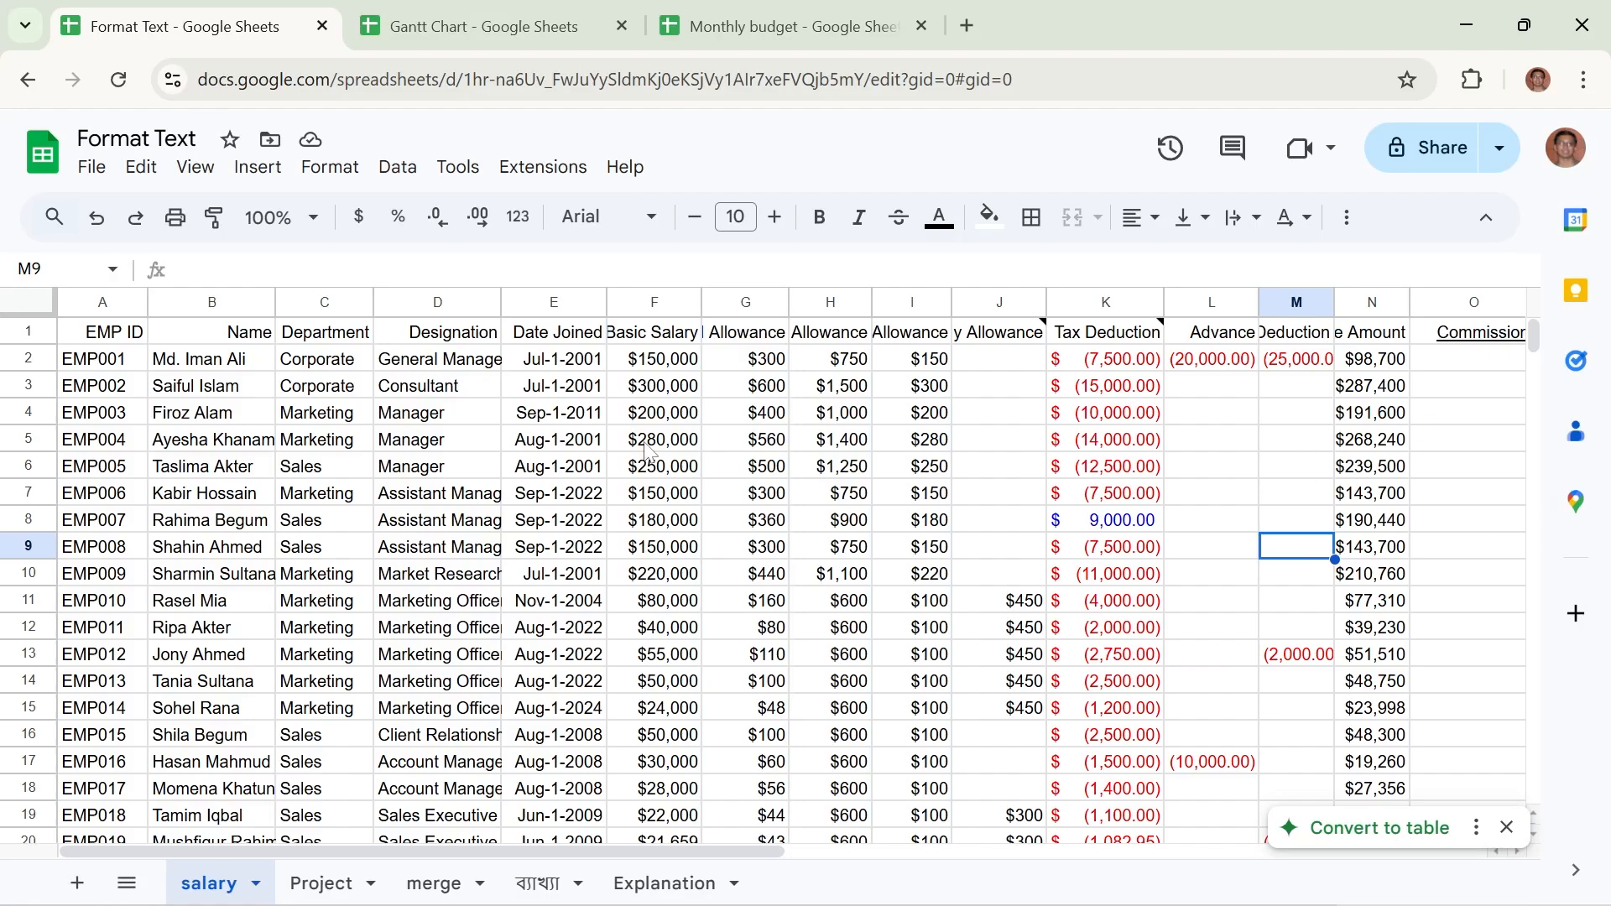
# Apply the Tilt up text rotation to the column headers in A1:O1.
pyautogui.moveTo(99, 333); pyautogui.dragTo(1529, 340)
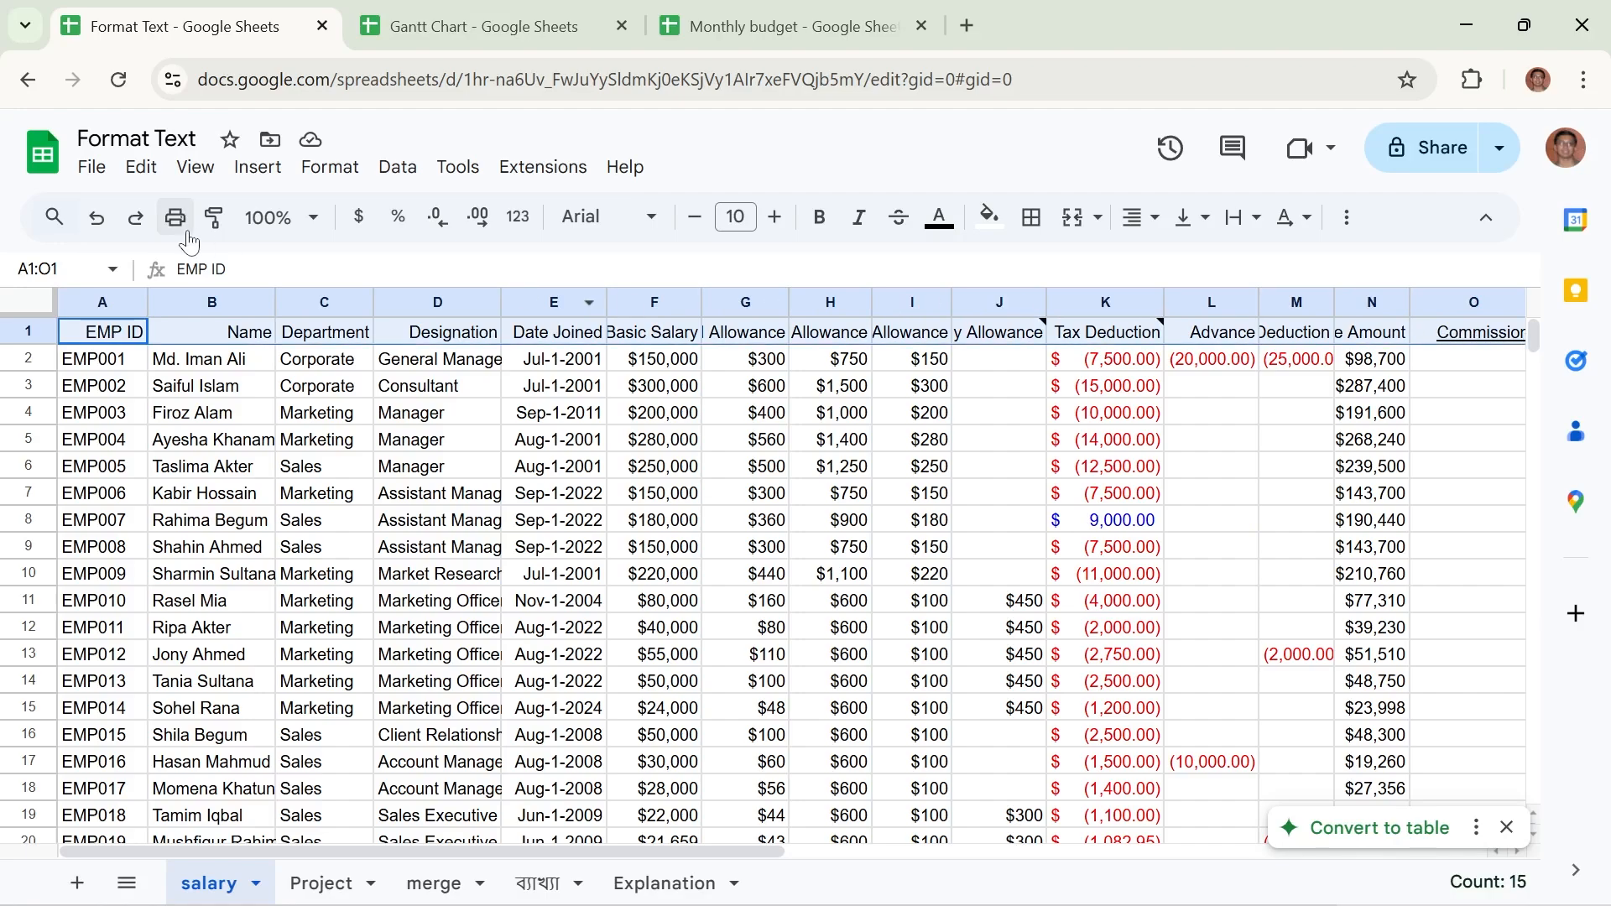
pyautogui.click(332, 172)
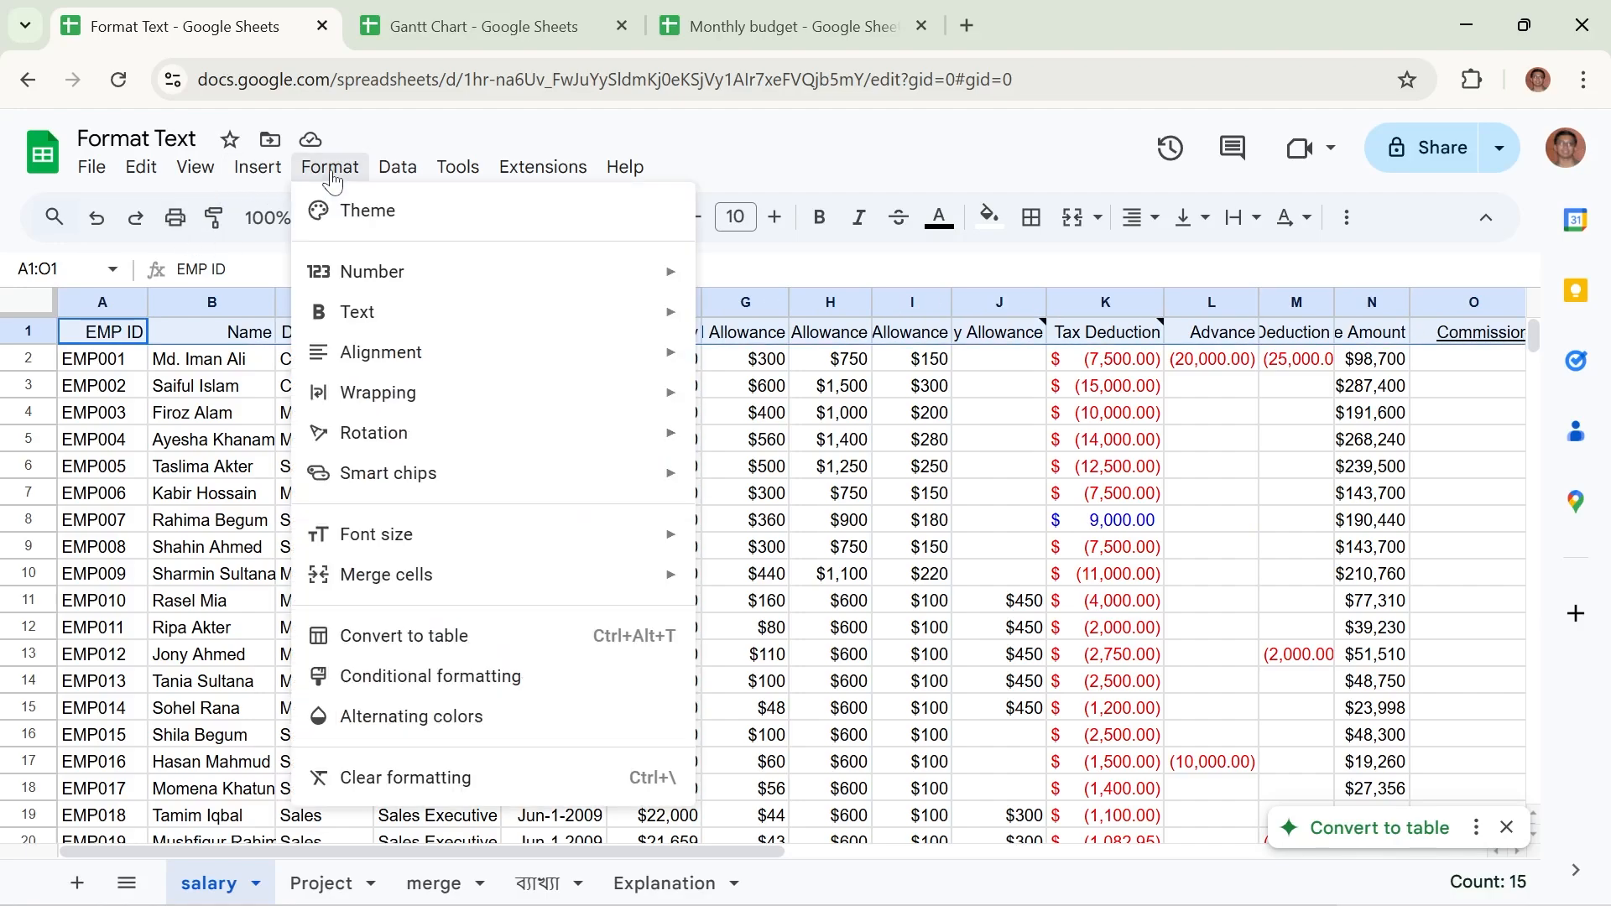
pyautogui.moveTo(358, 453)
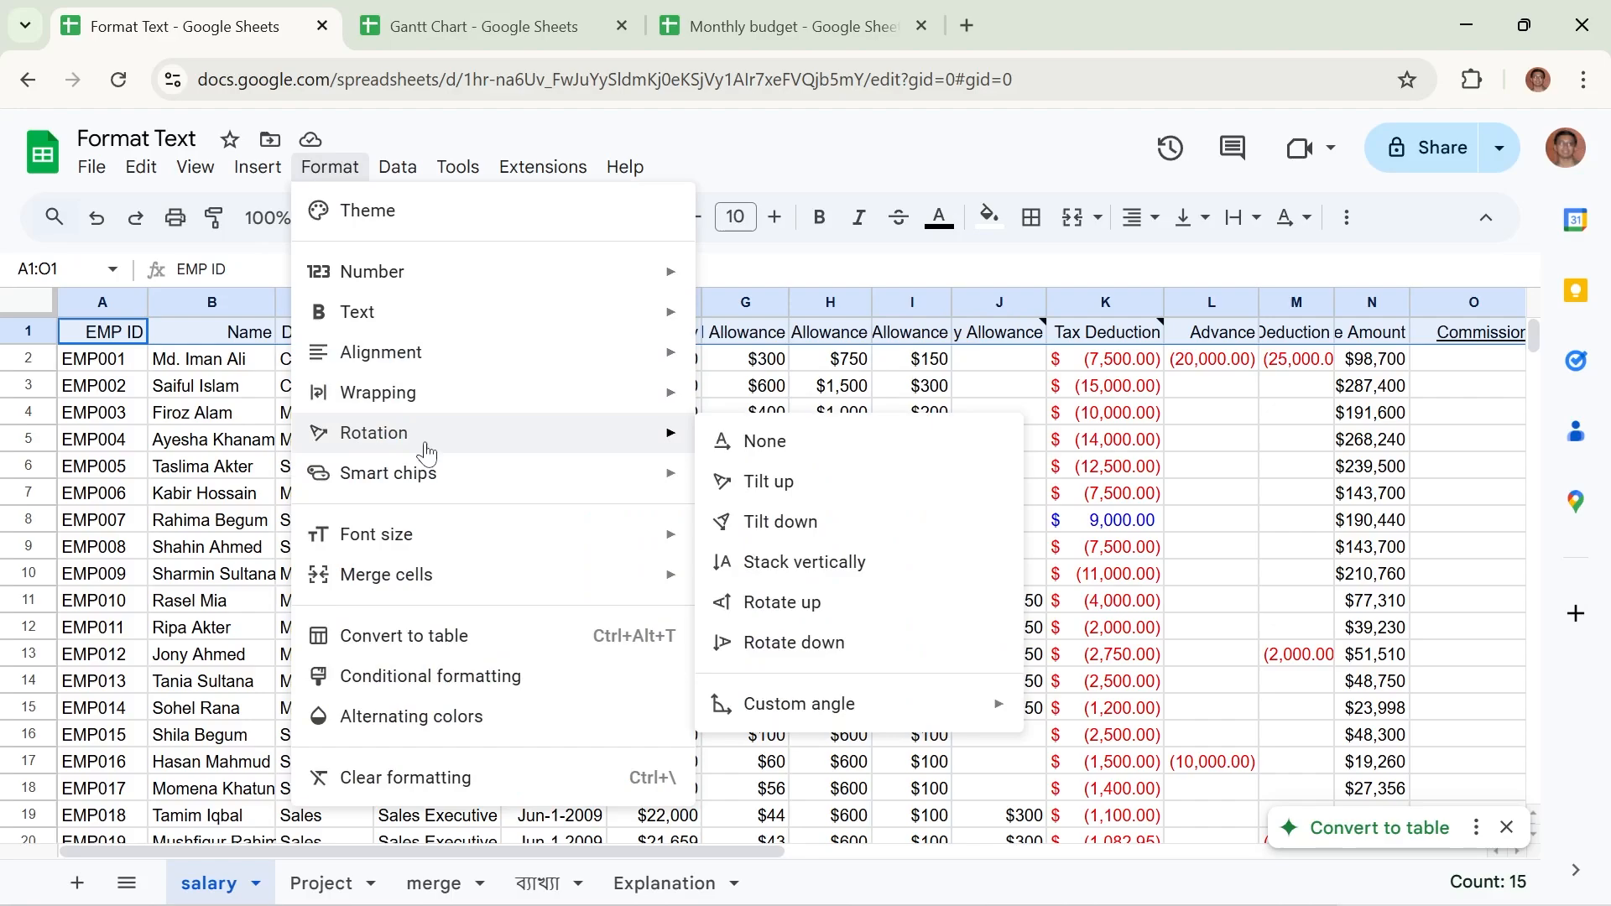
pyautogui.click(811, 491)
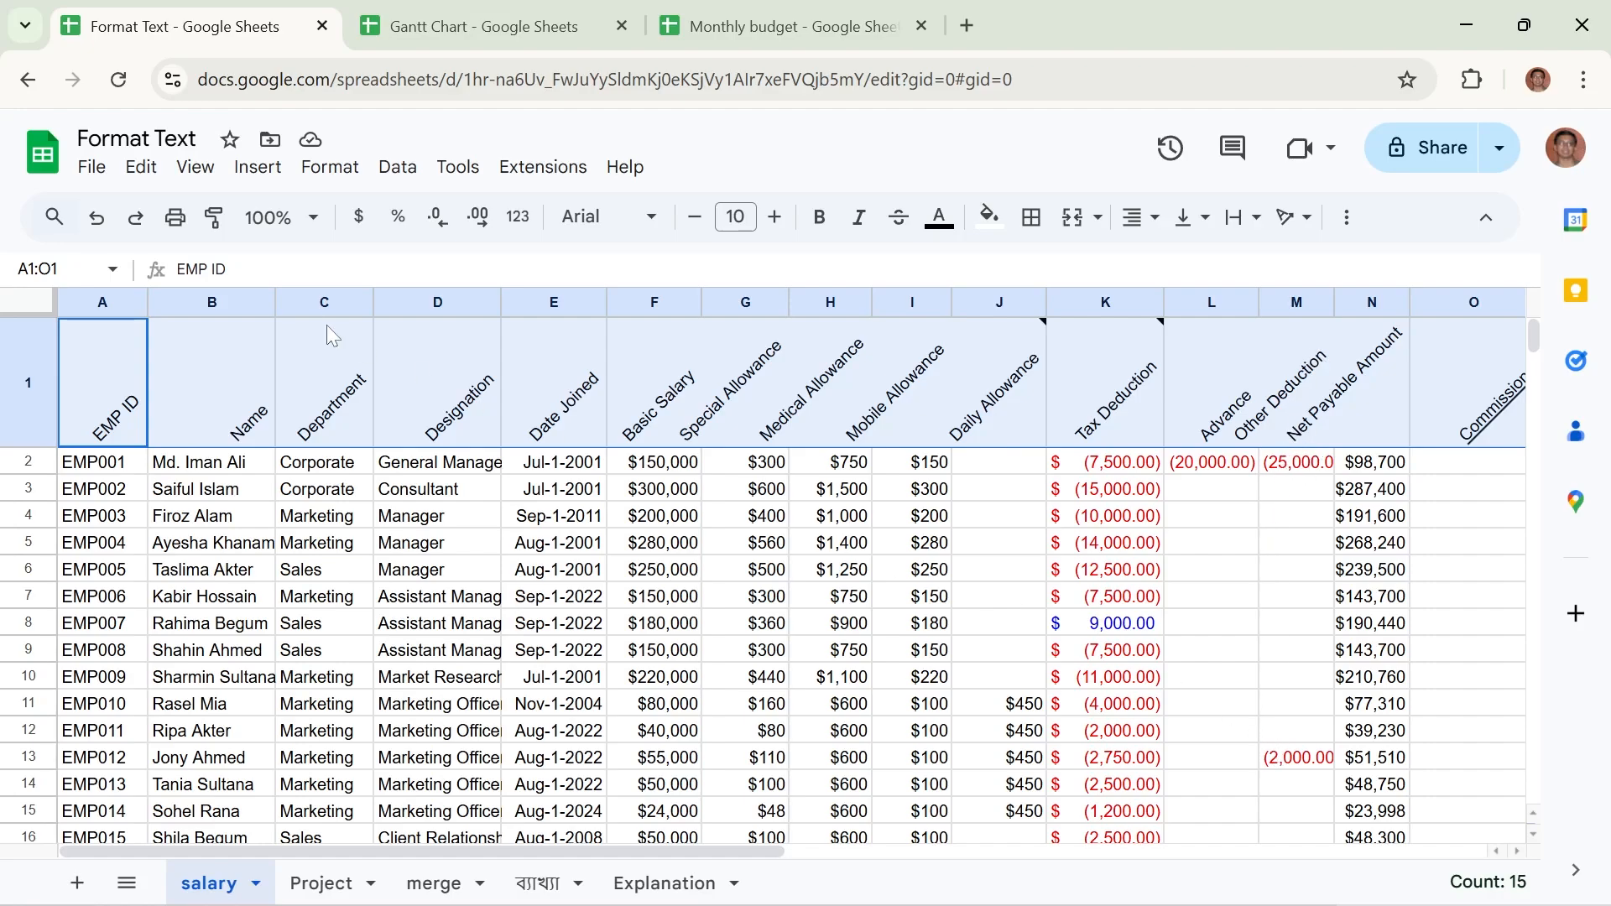
# Try the Tilt down and Stack vertically rotations on the column headers in A1:O1.
pyautogui.click(348, 173)
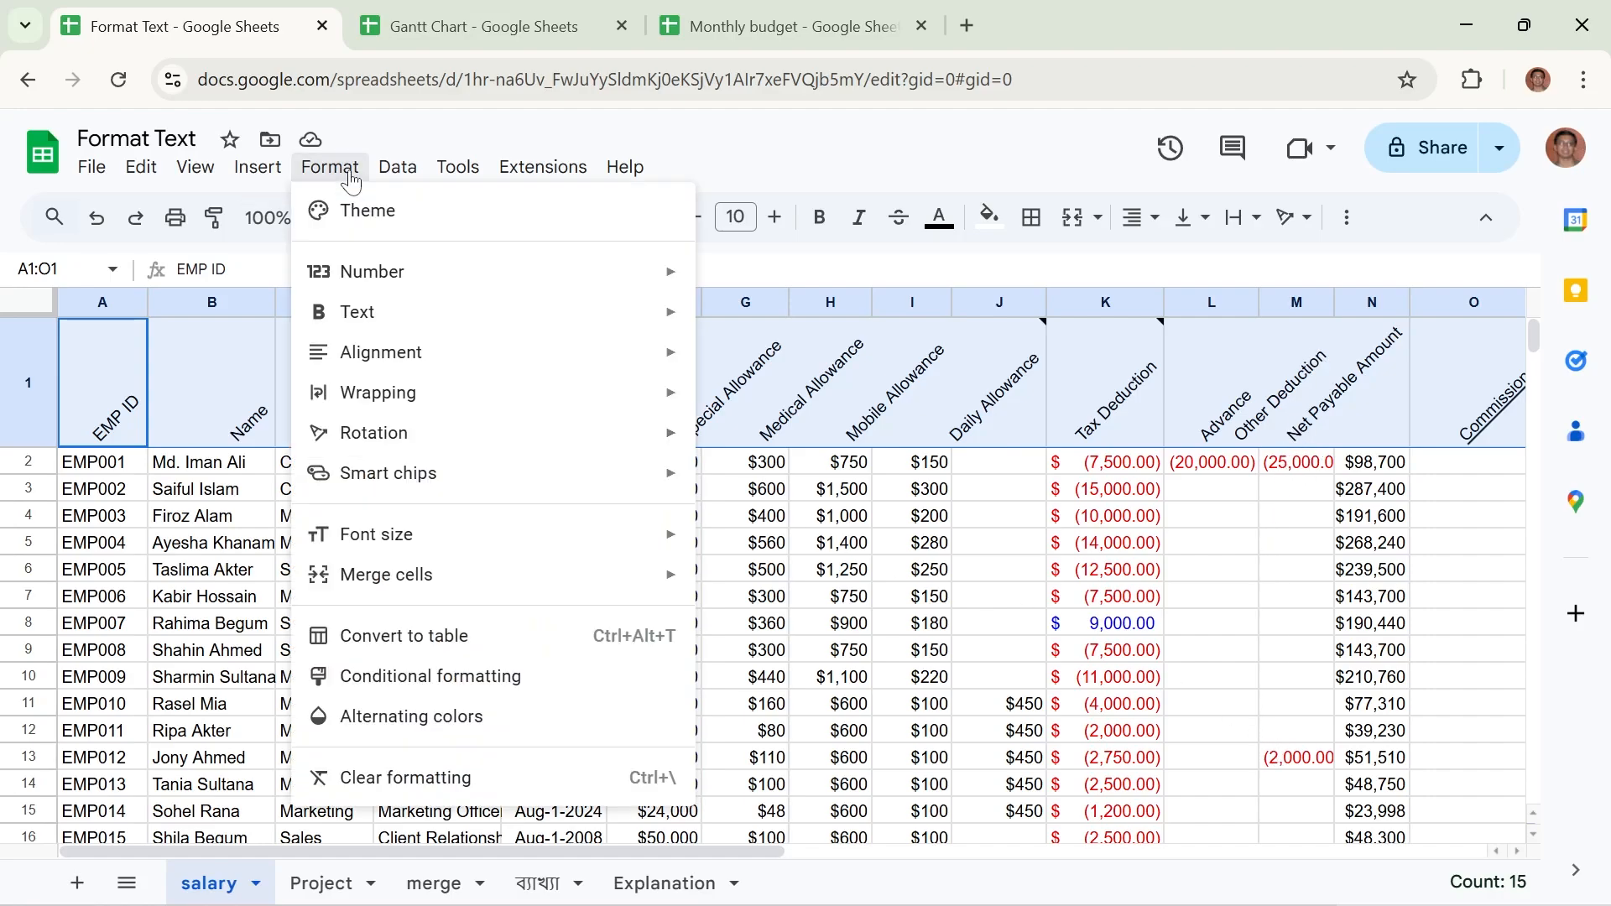
pyautogui.moveTo(428, 436)
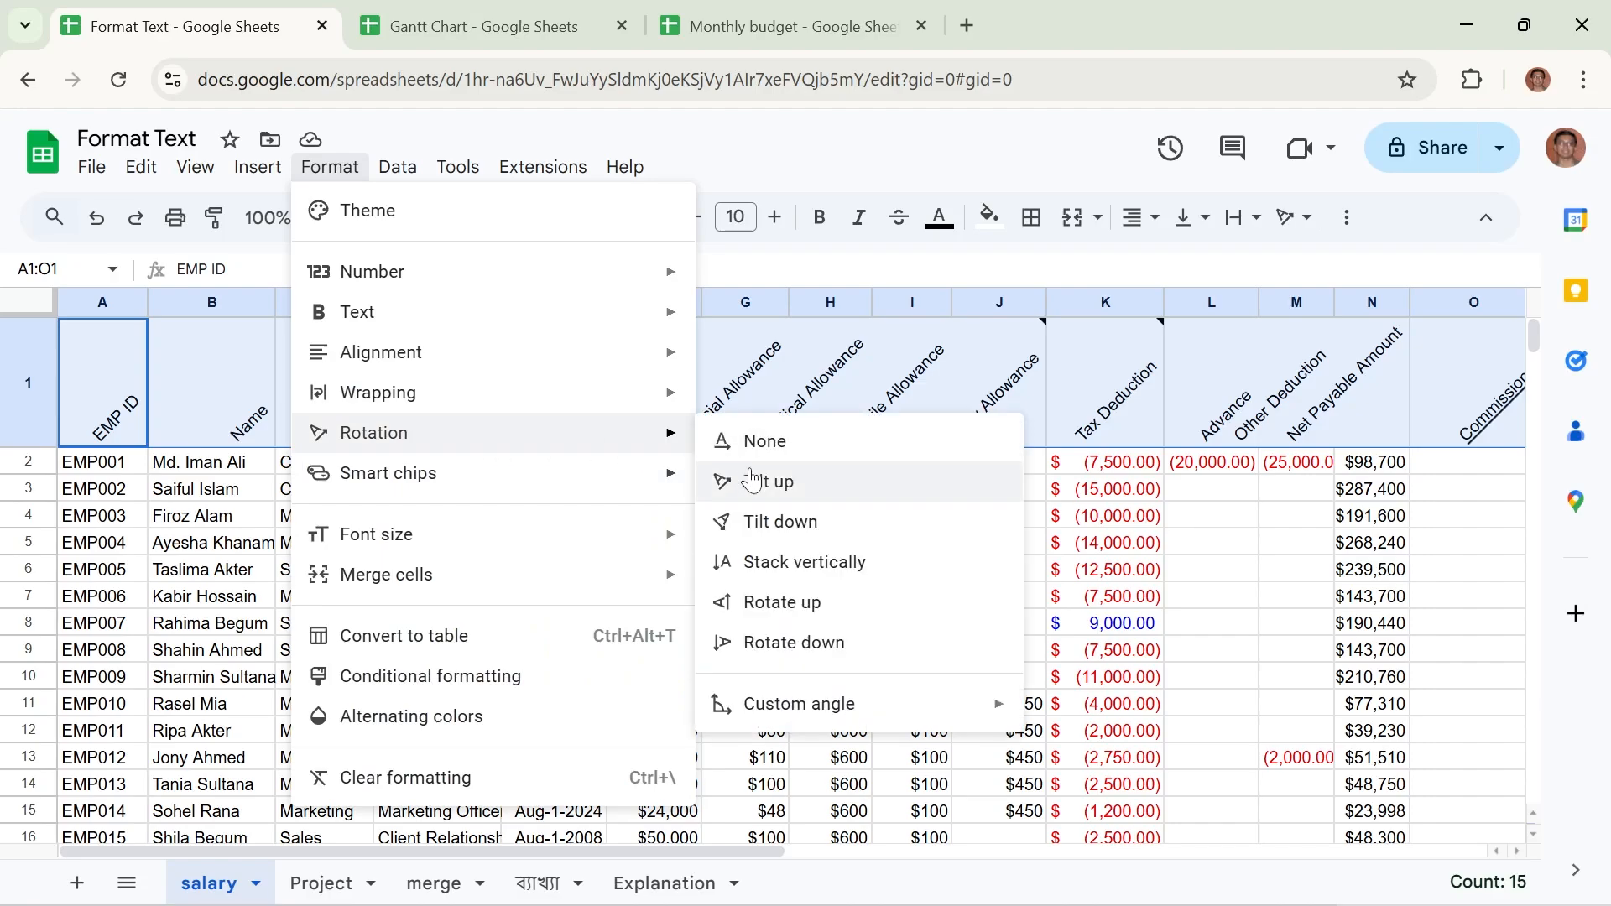
pyautogui.click(853, 538)
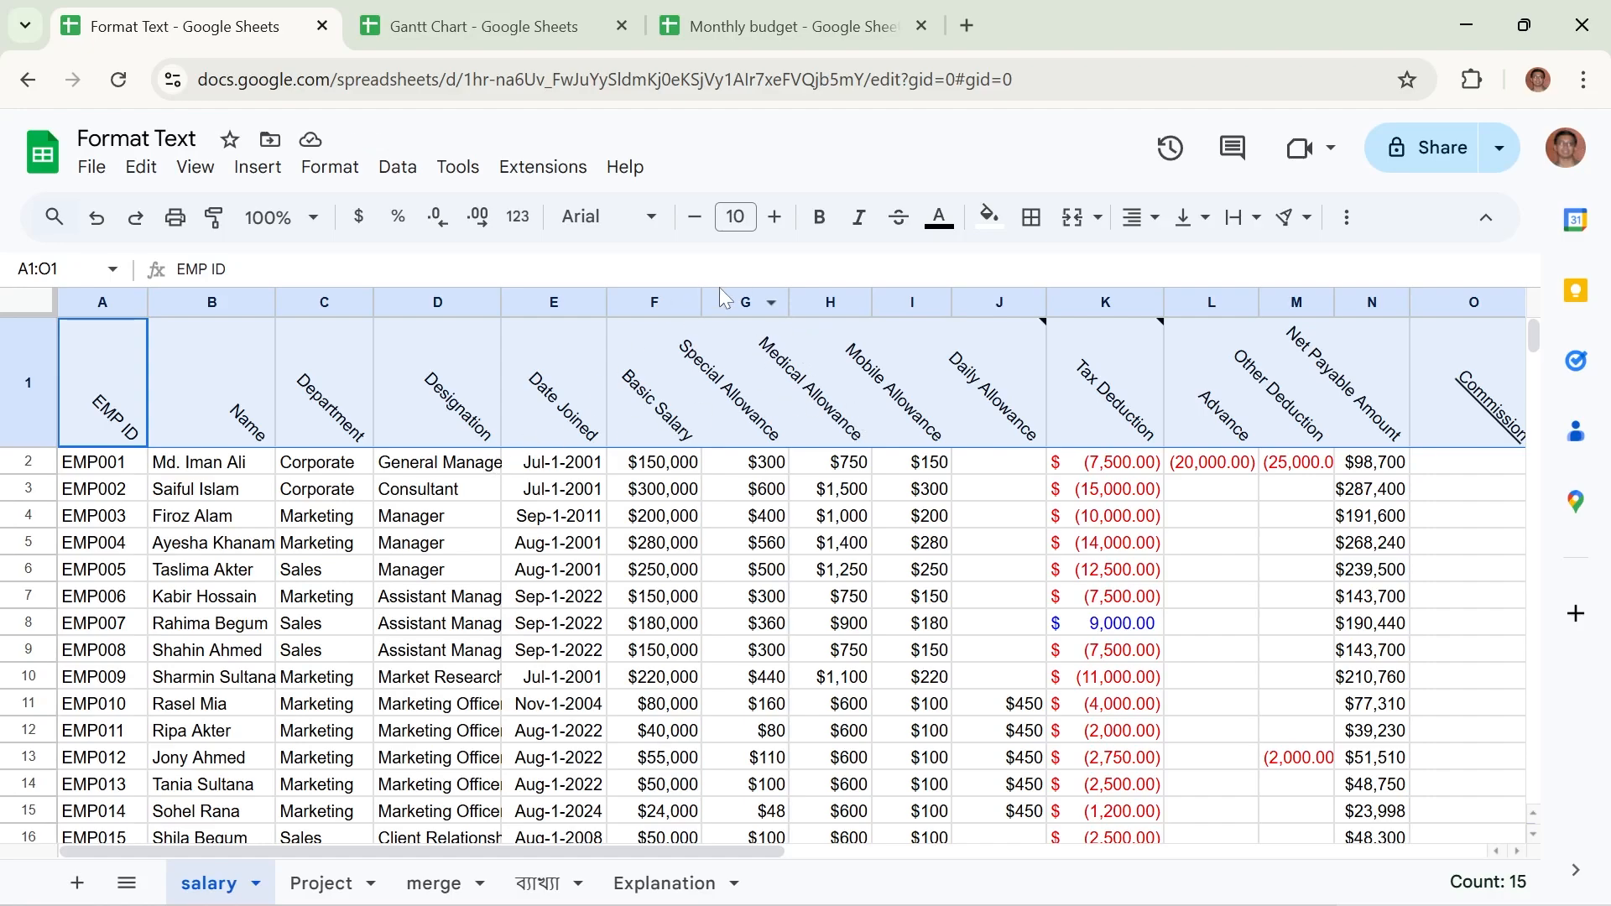
pyautogui.click(317, 170)
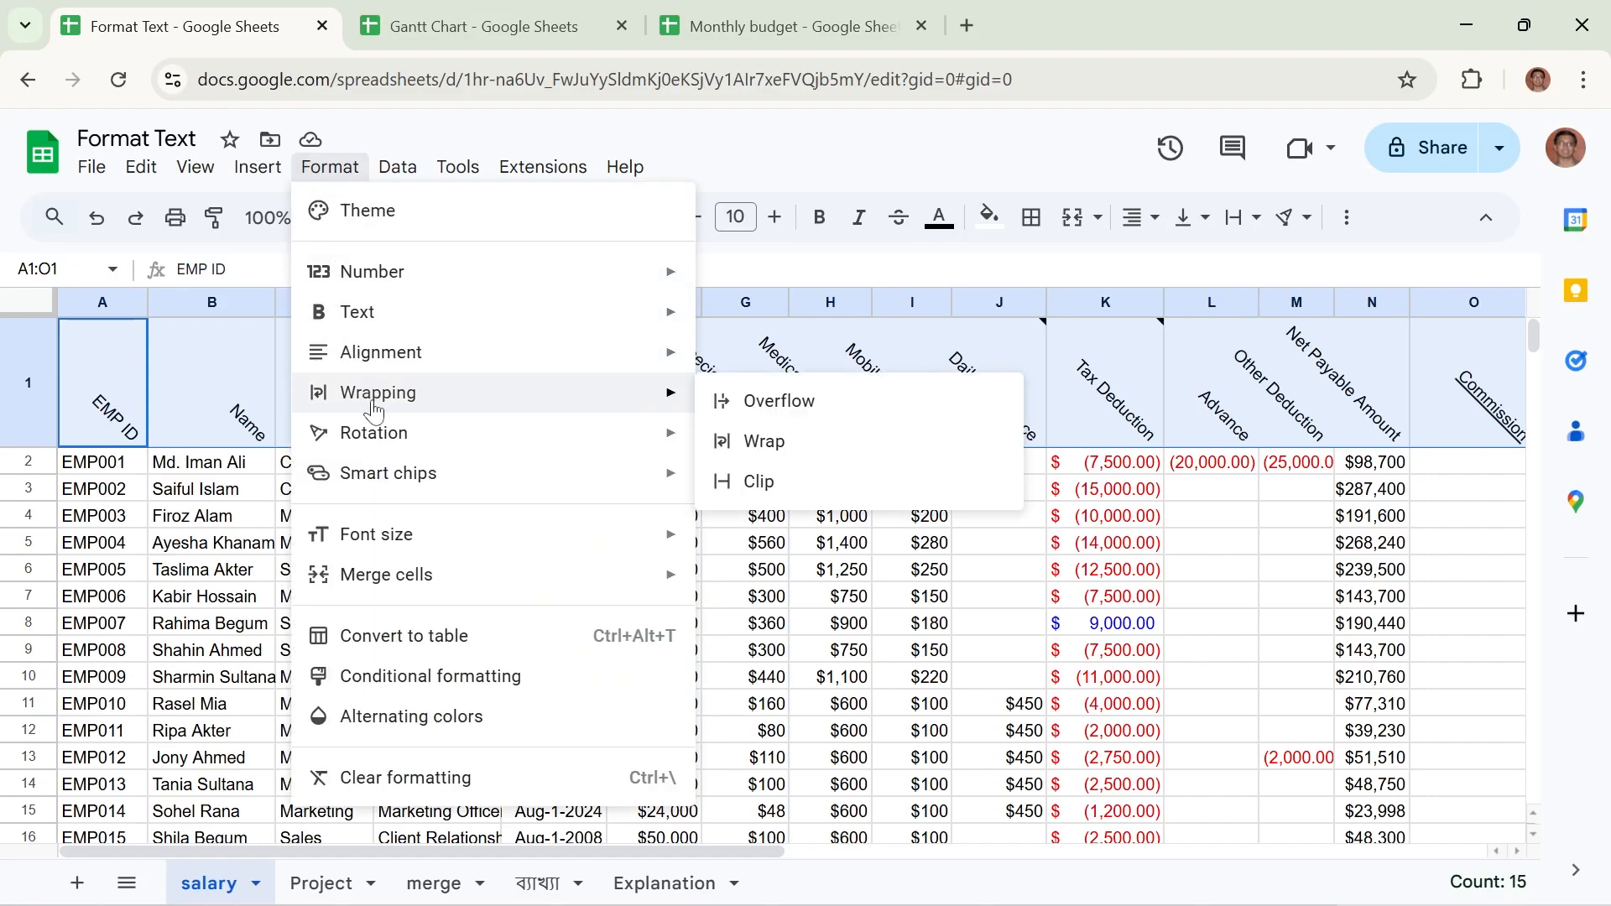
pyautogui.moveTo(373, 433)
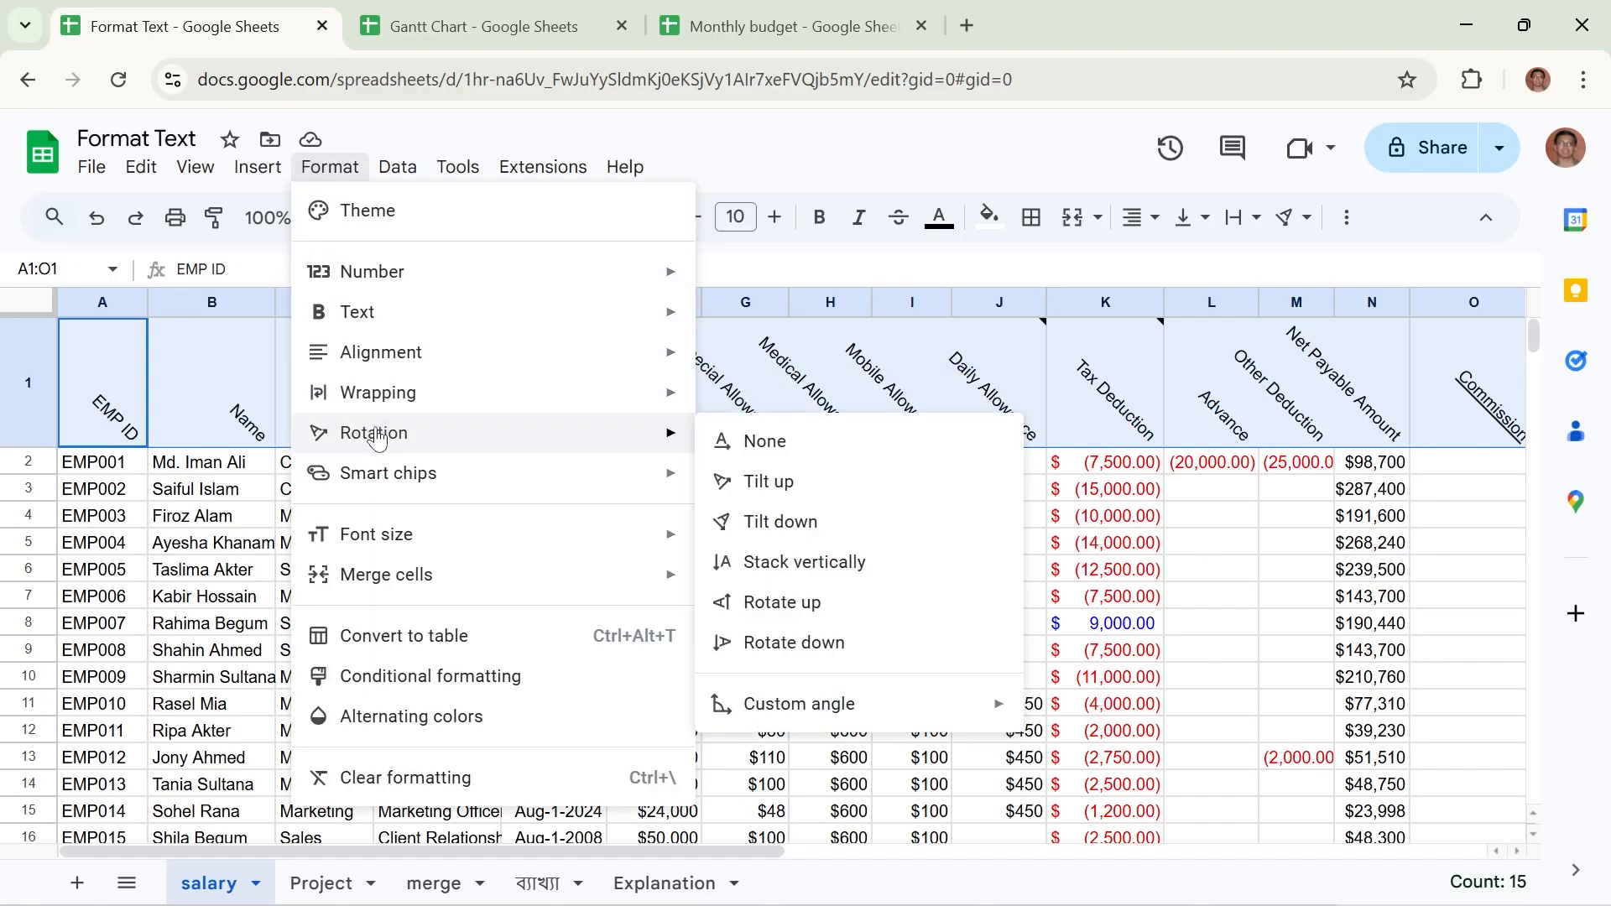
pyautogui.click(863, 564)
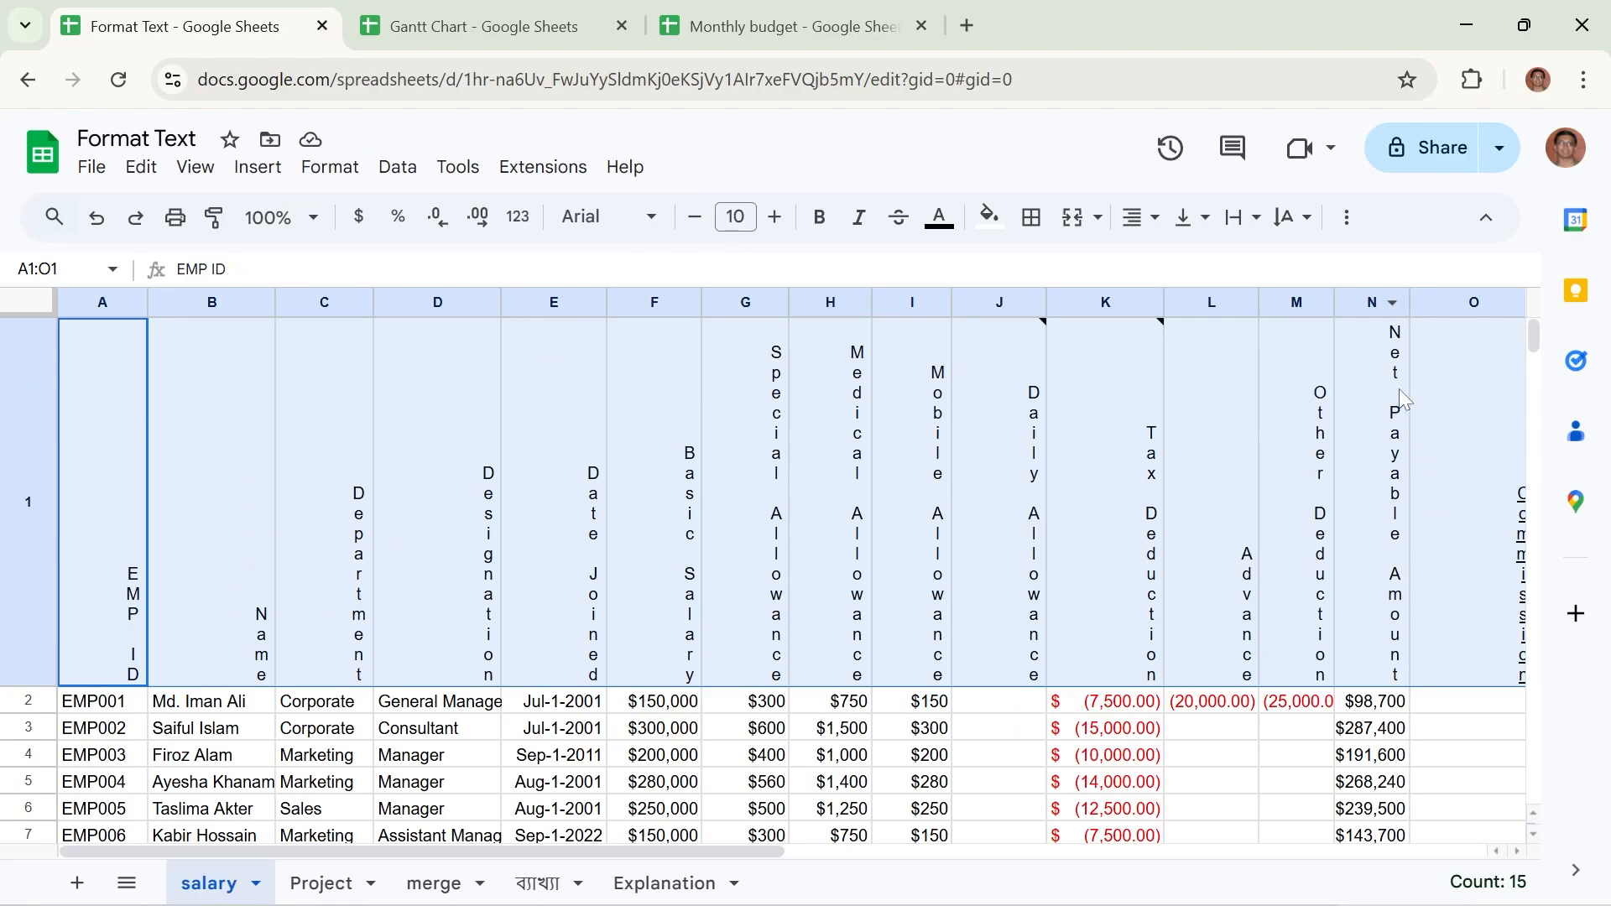
# Apply the Rotate up text rotation to the column headers in A1:O1.
pyautogui.click(334, 170)
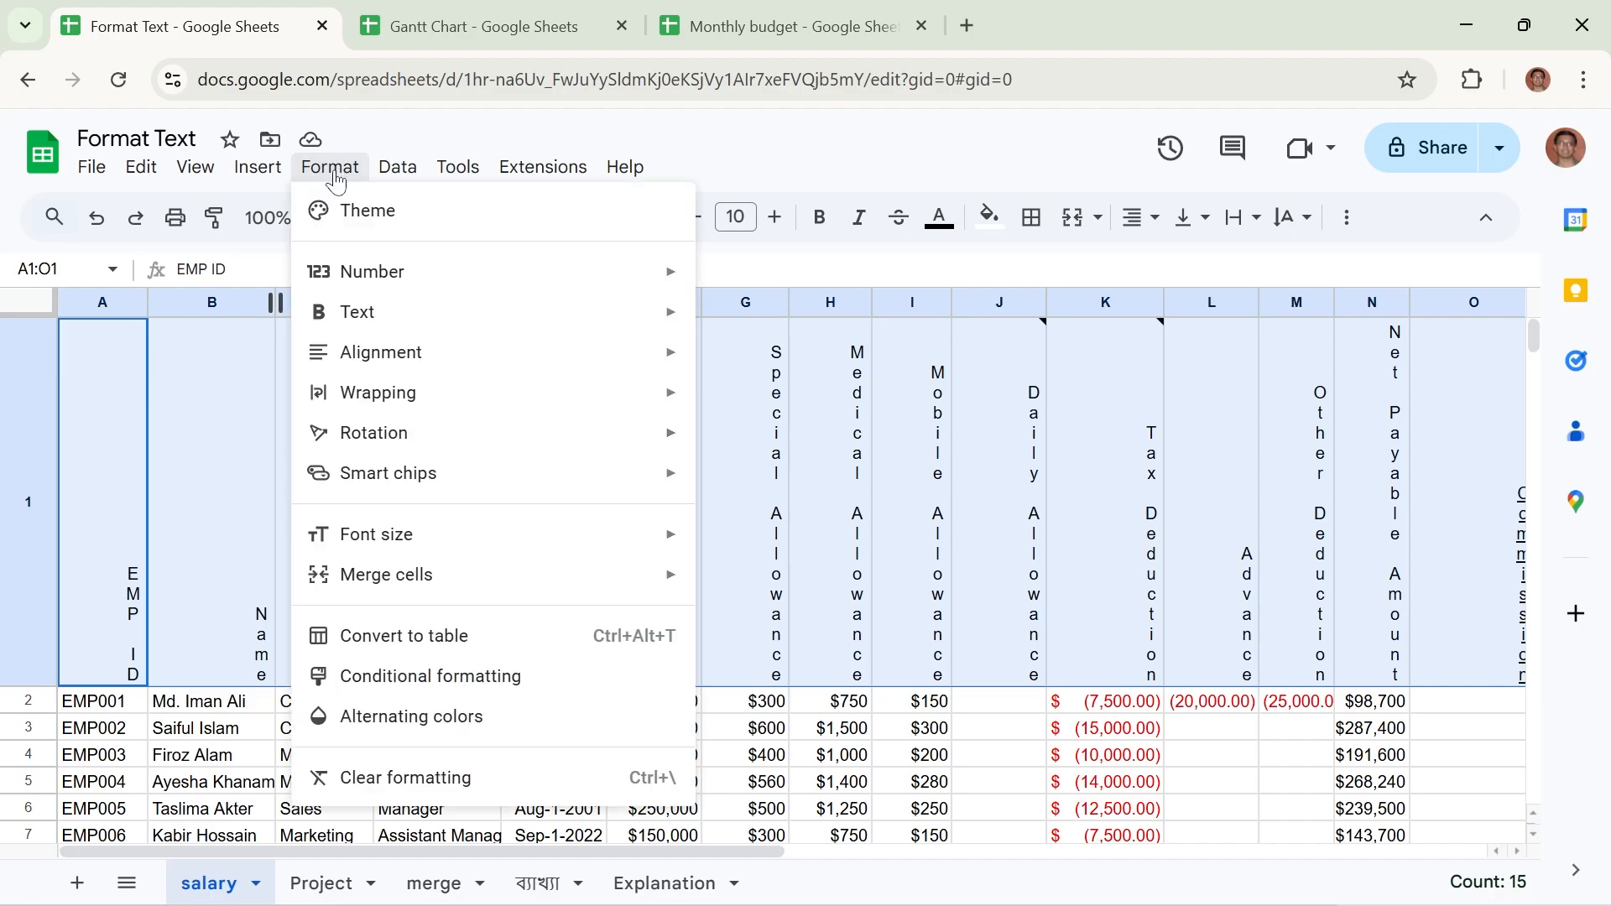
pyautogui.moveTo(493, 439)
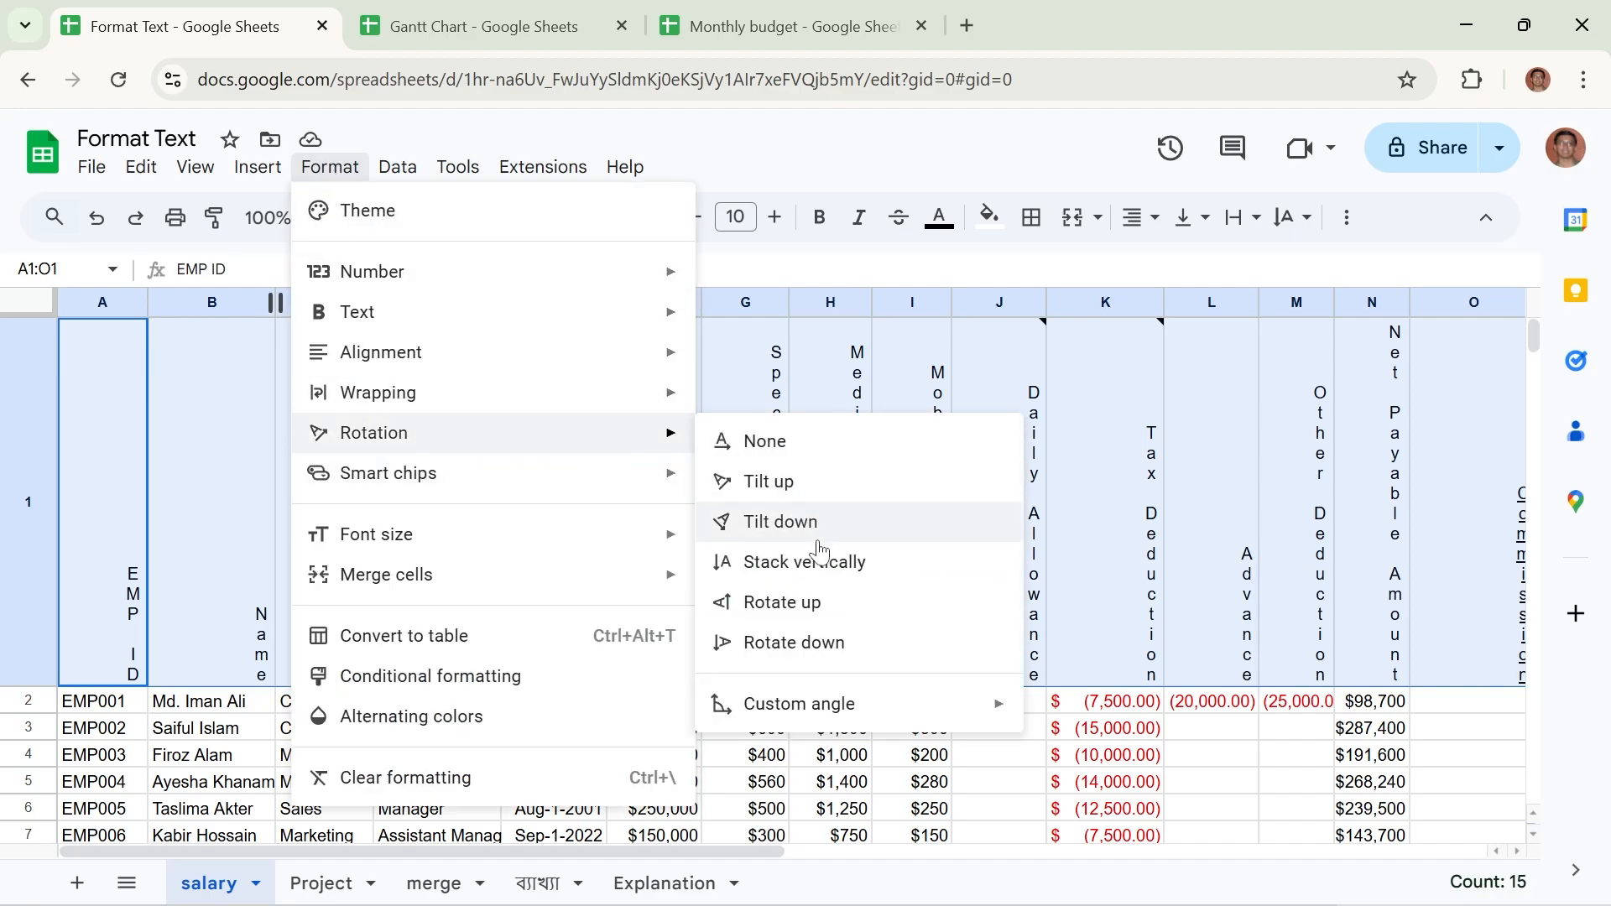
pyautogui.click(827, 604)
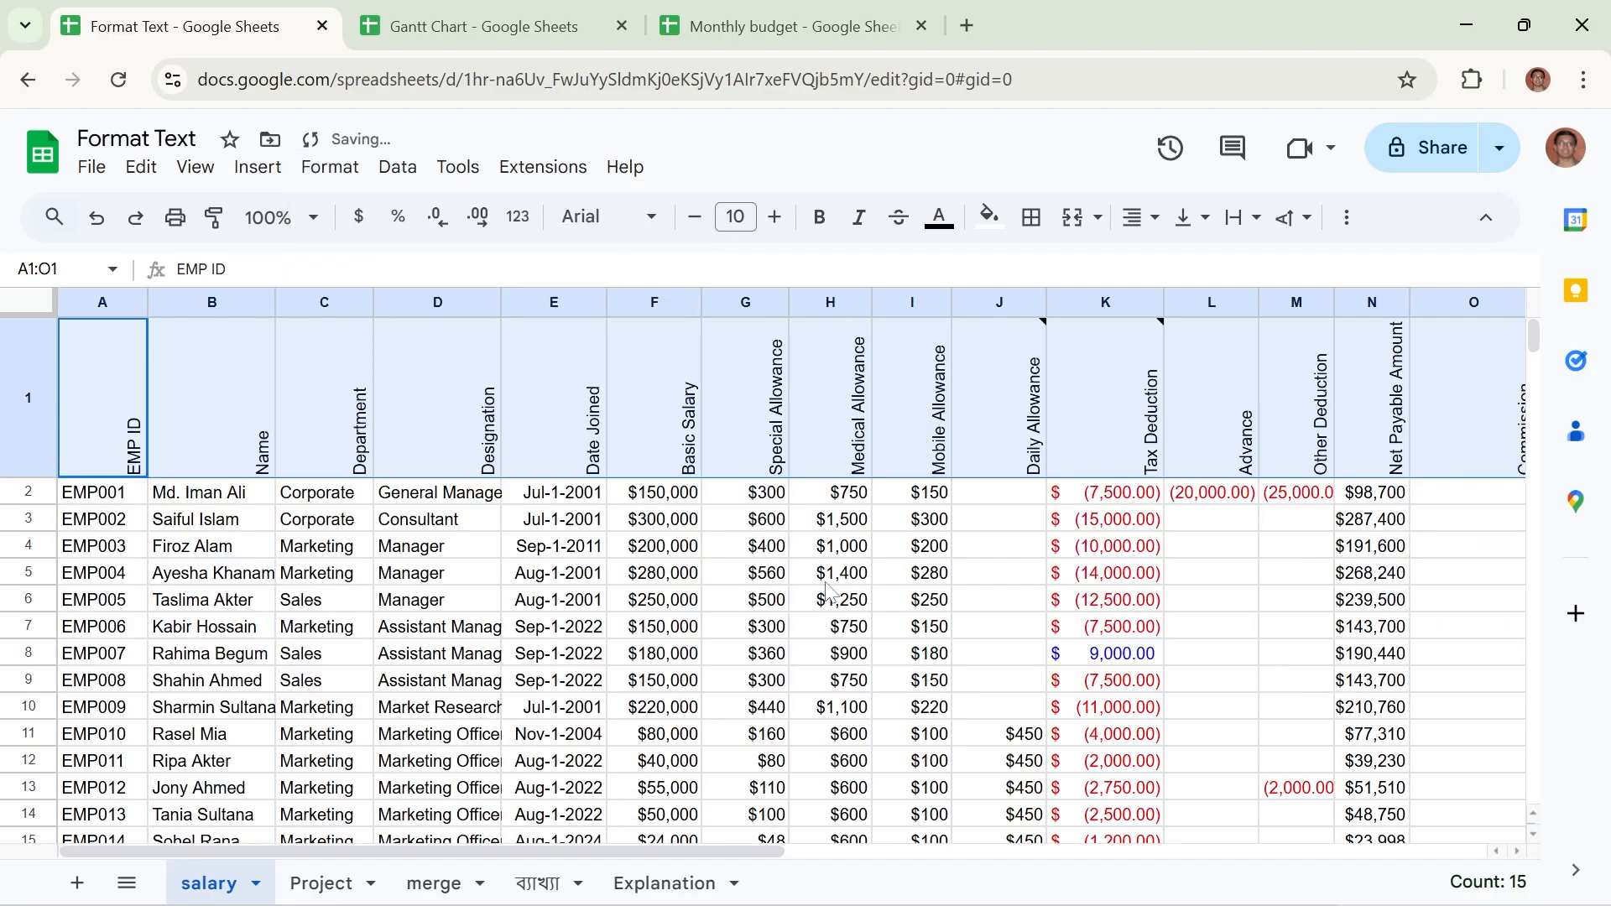
pyautogui.moveTo(1074, 372)
# Set a custom rotation angle of 80° for the column headers in A1:O1, and undo it.
pyautogui.click(344, 173)
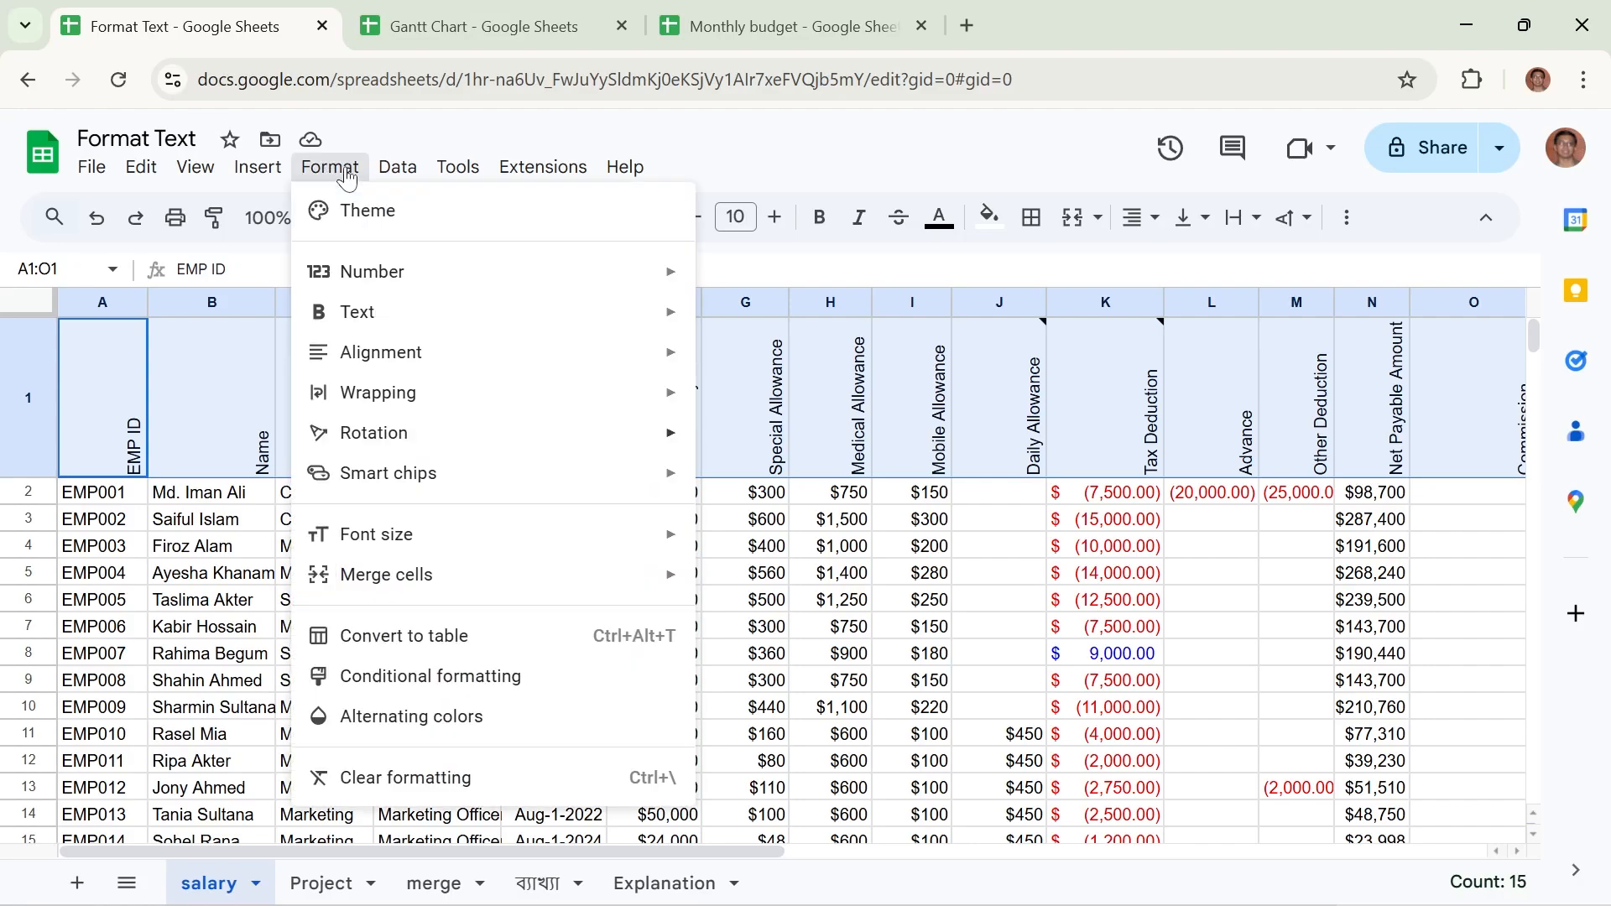
pyautogui.moveTo(373, 435)
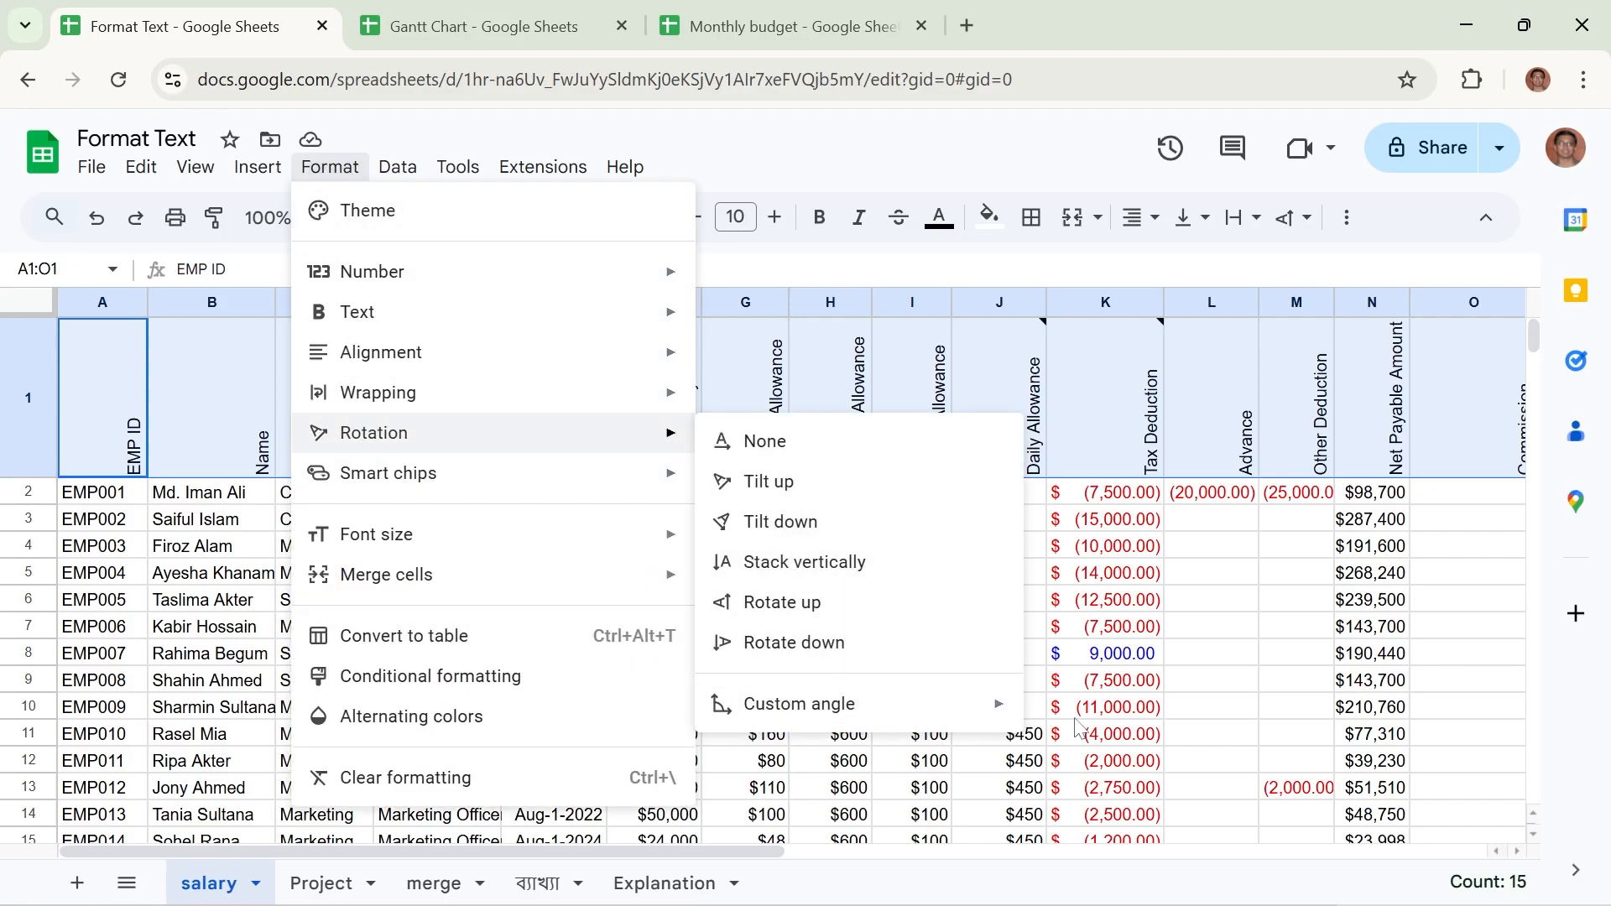
pyautogui.click(1307, 224)
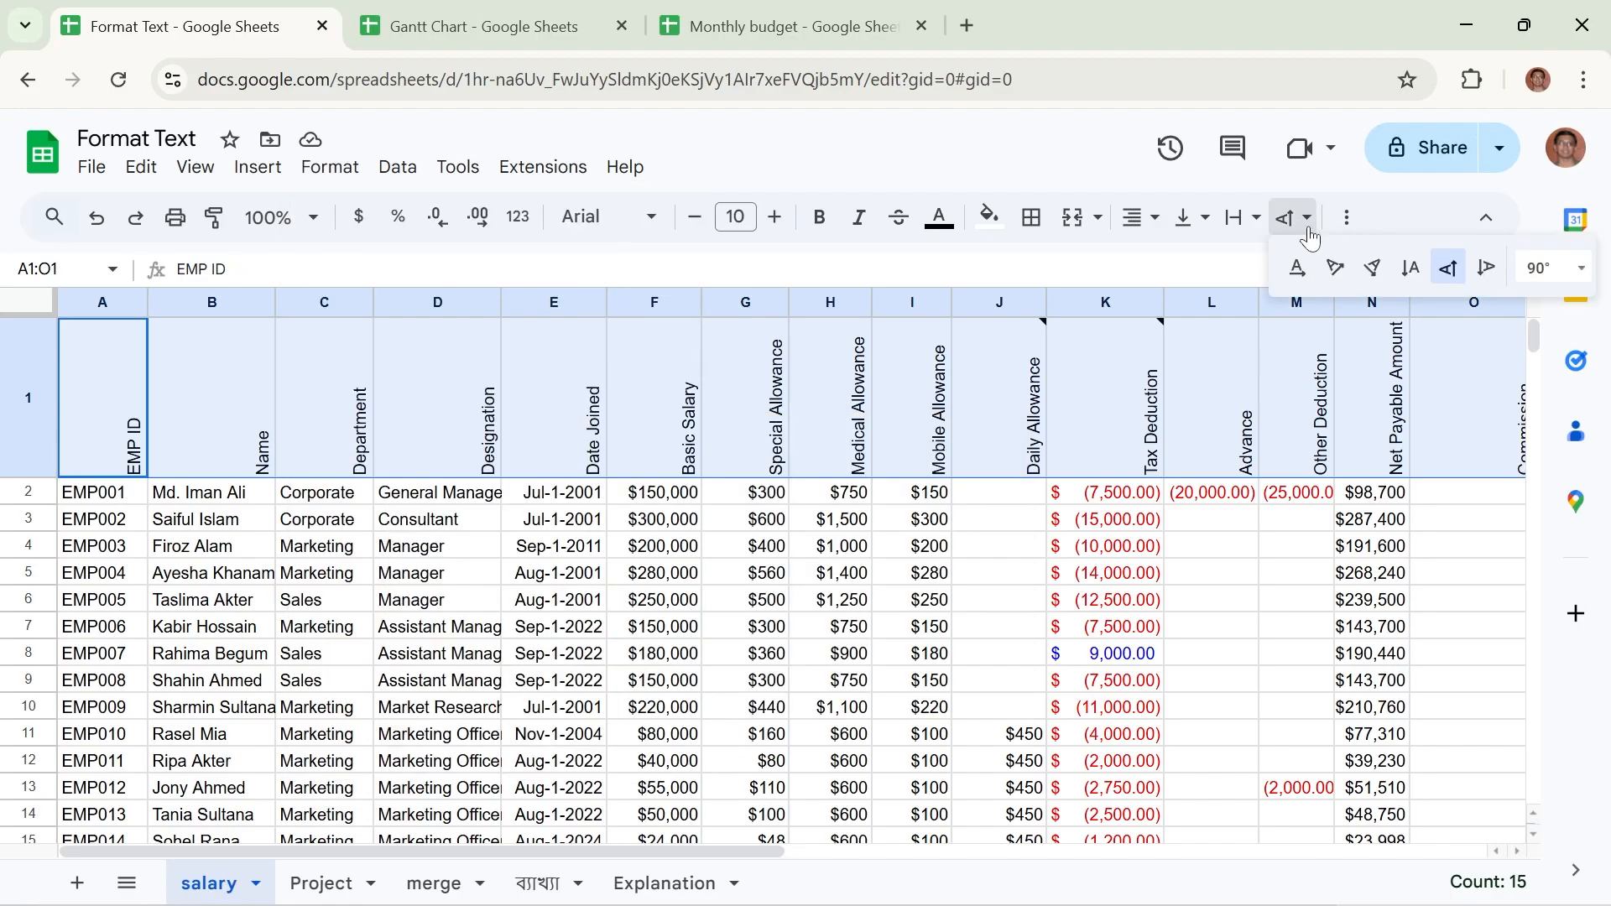
pyautogui.click(1310, 220)
pyautogui.click(1310, 220)
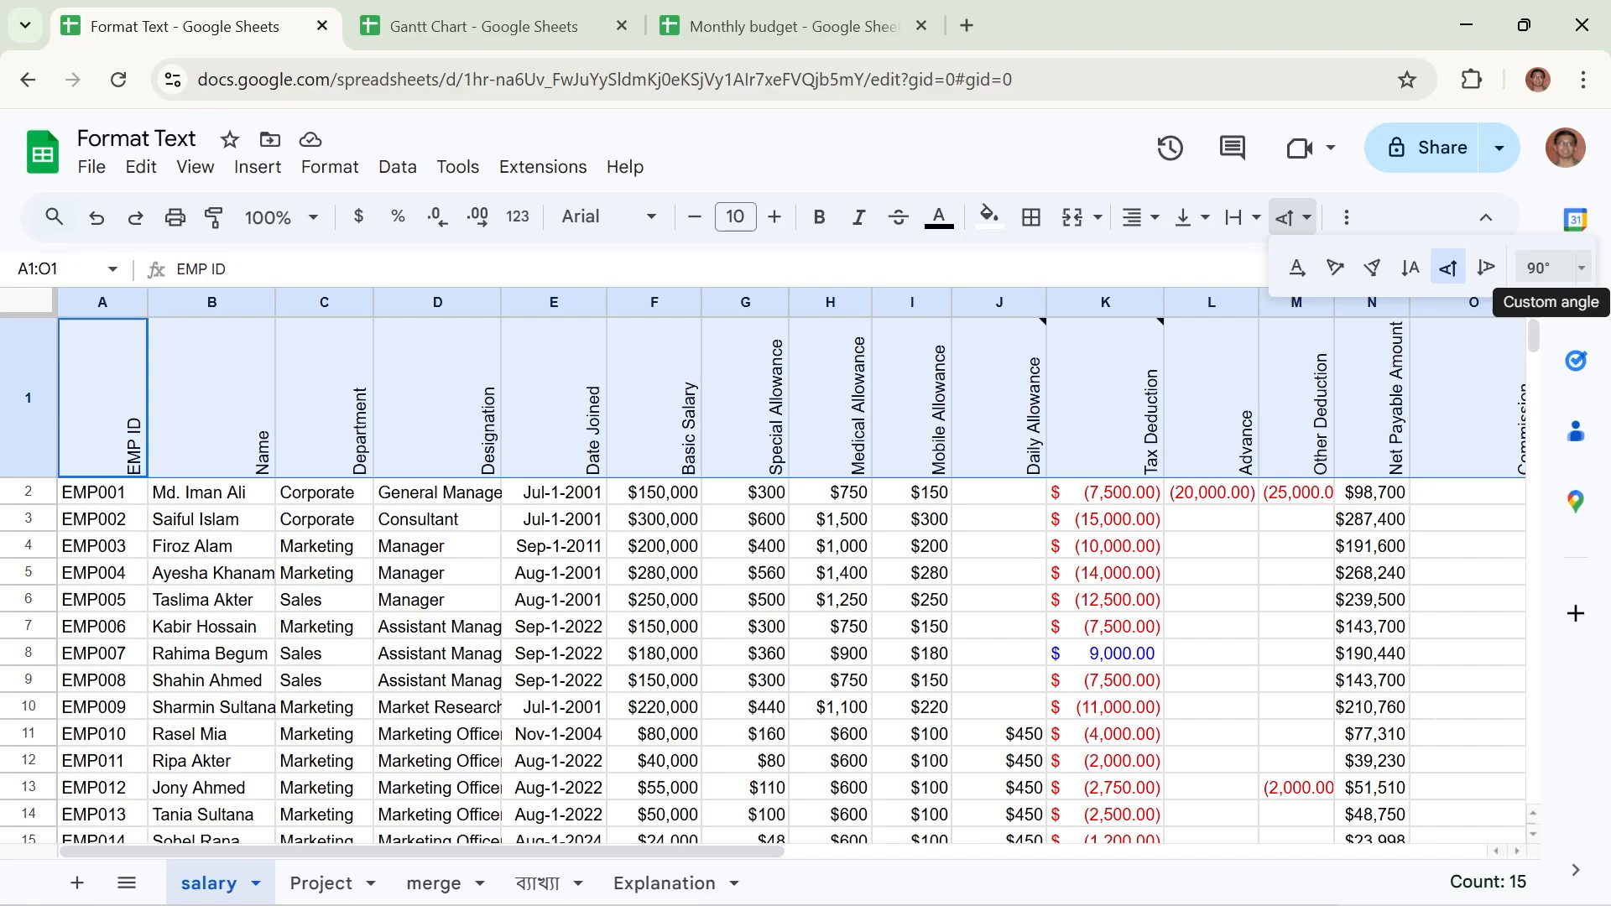
pyautogui.click(1544, 268)
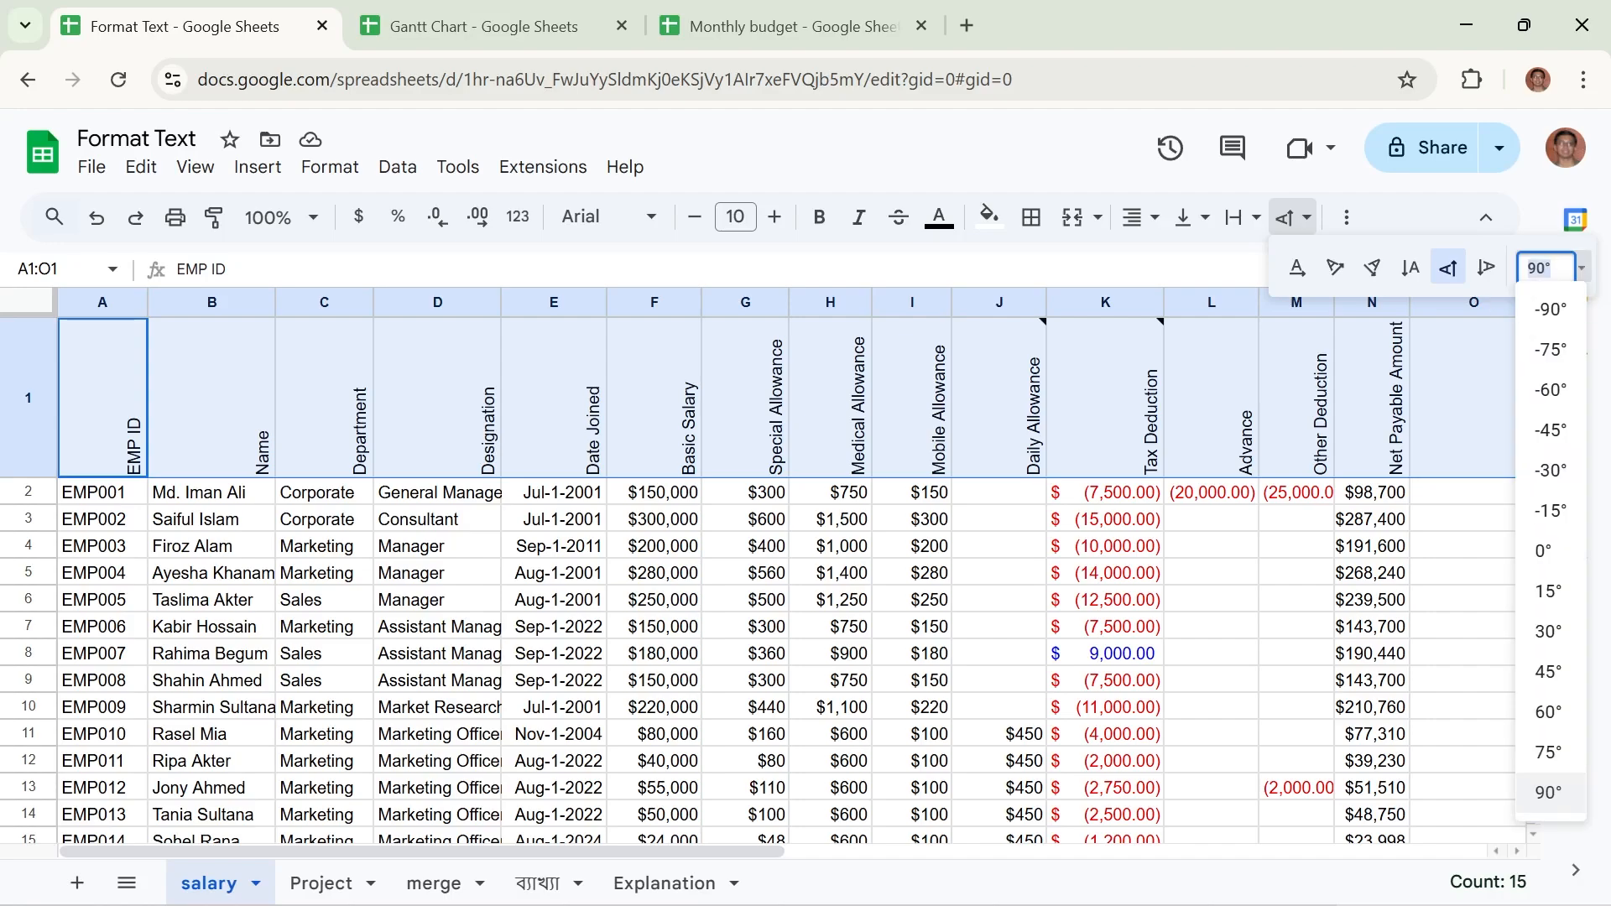
pyautogui.press('BackSpace')
pyautogui.write('80')
pyautogui.press('Return')
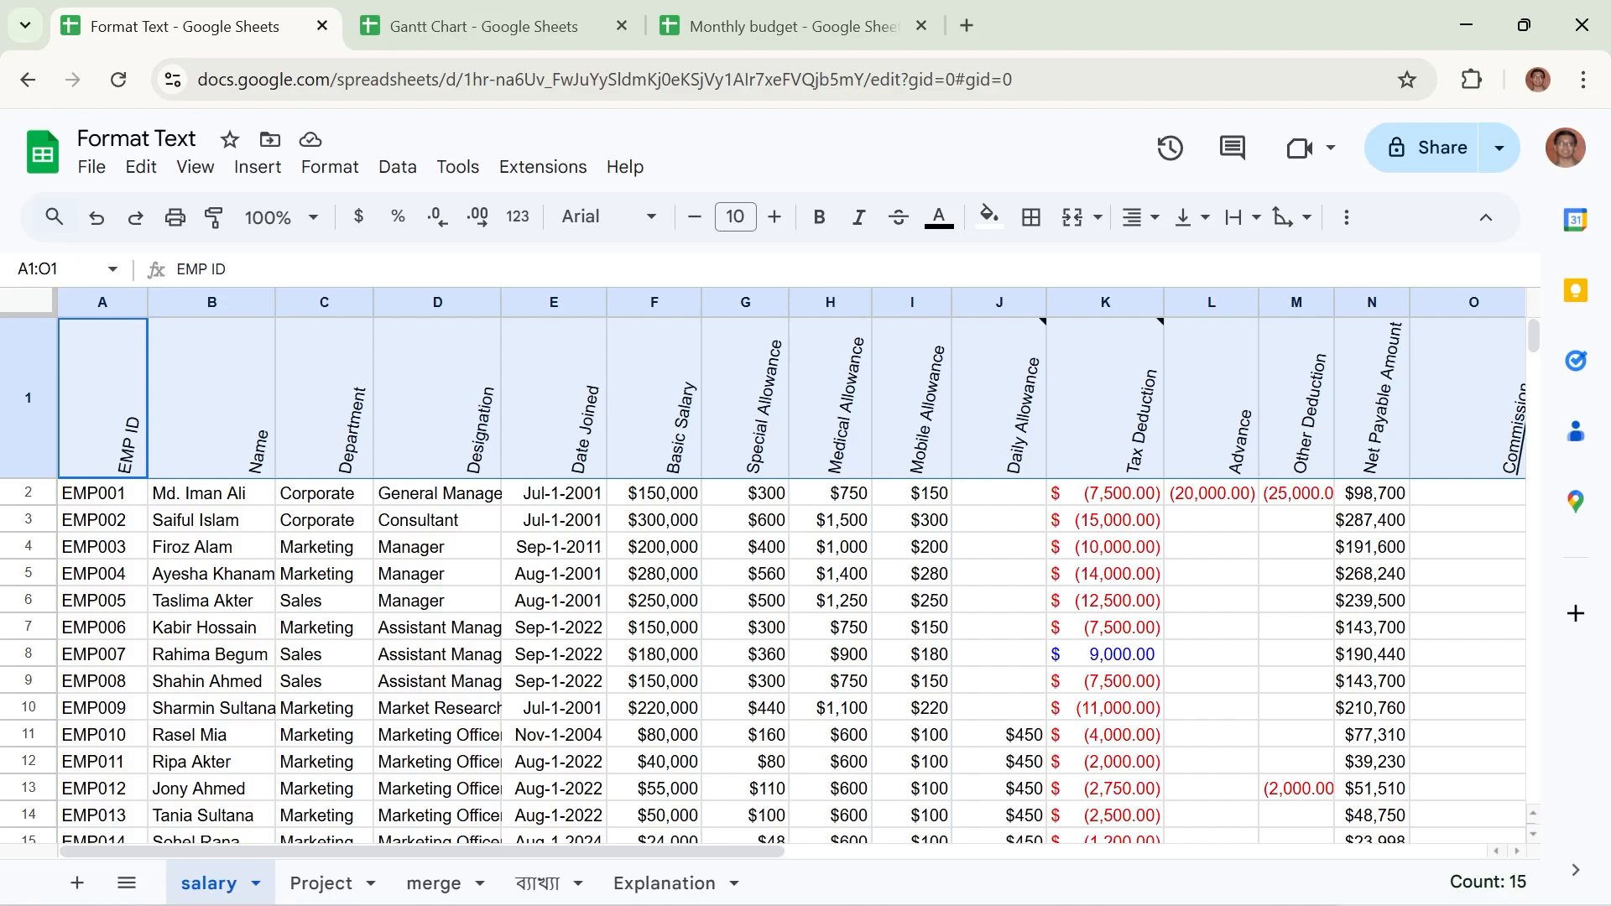
pyautogui.hotkey('ctrl', 'z')
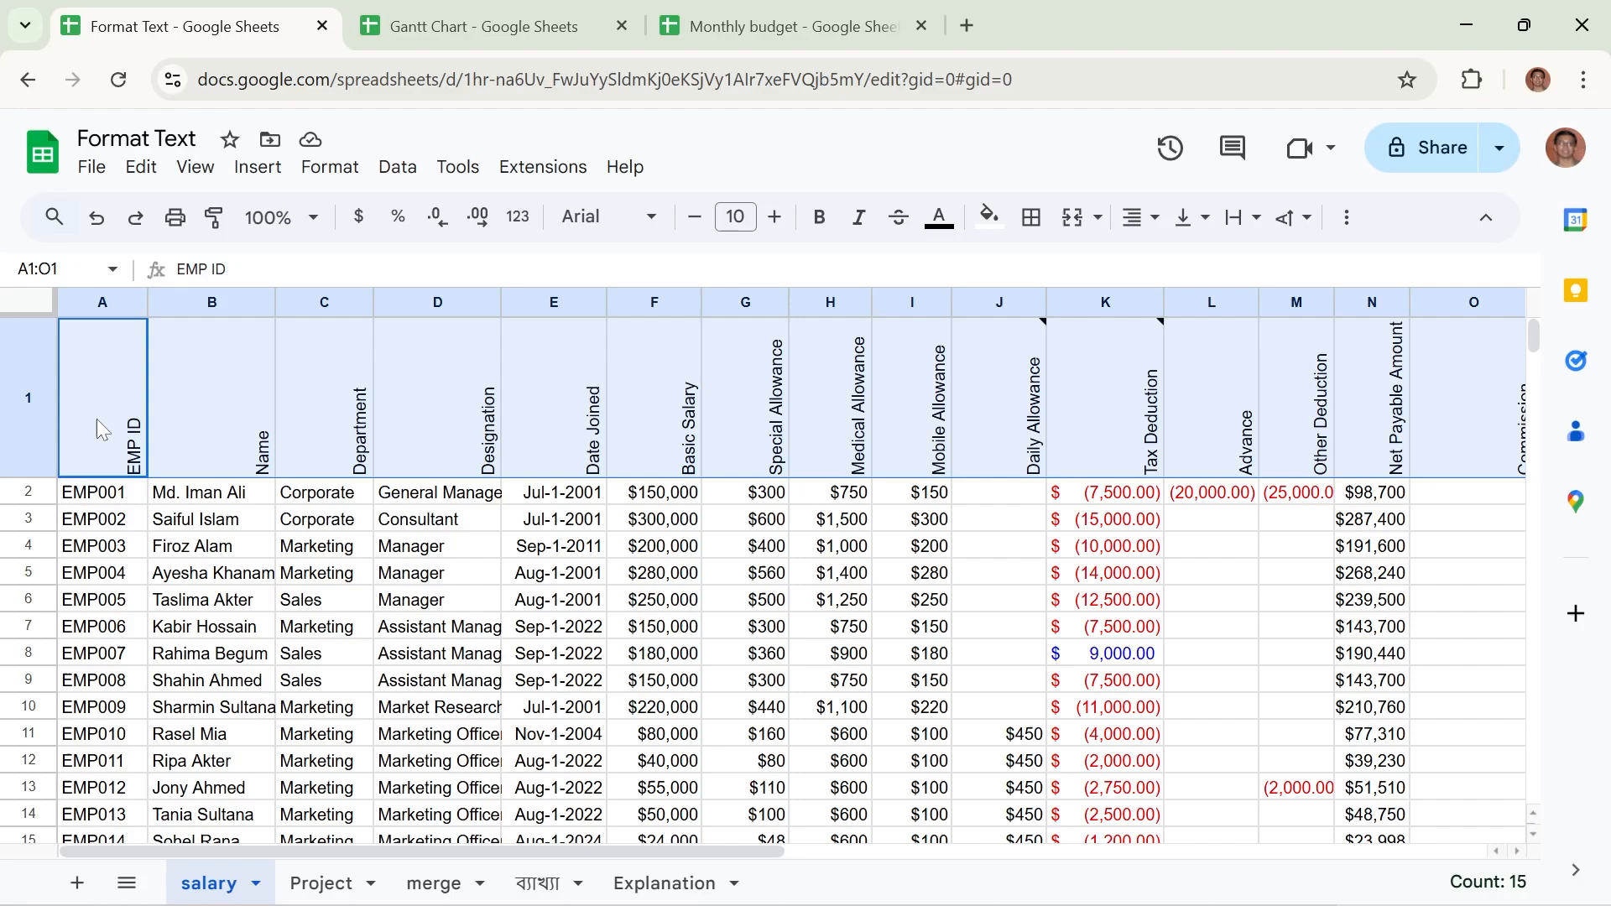
# Examine the display options for people smart chips and the available font sizes.
pyautogui.click(328, 172)
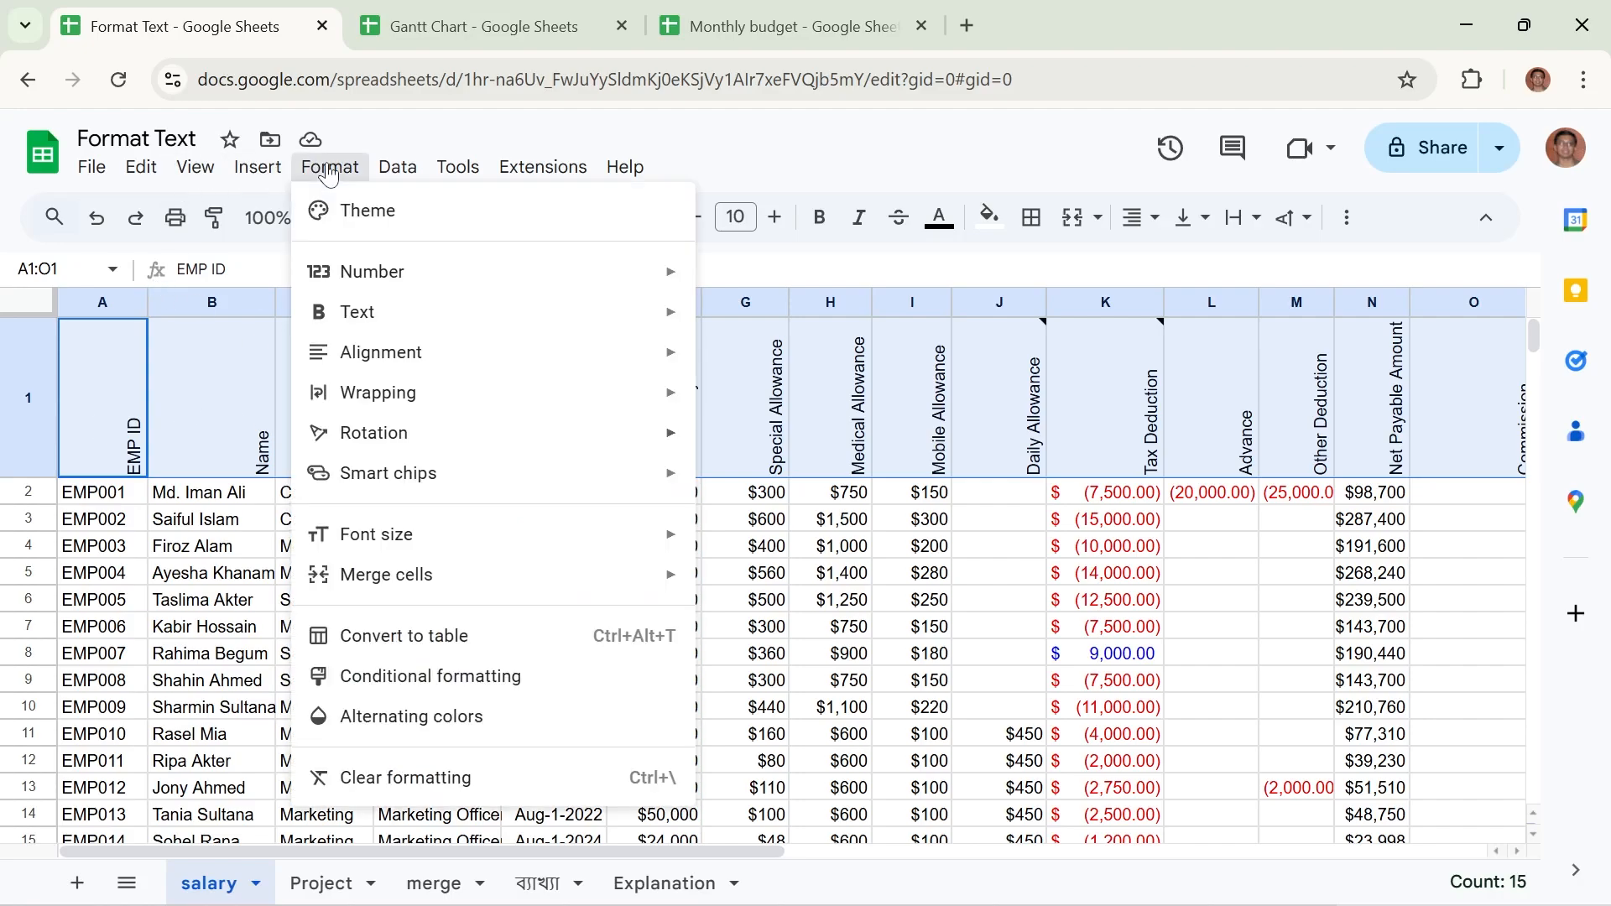
pyautogui.moveTo(568, 430)
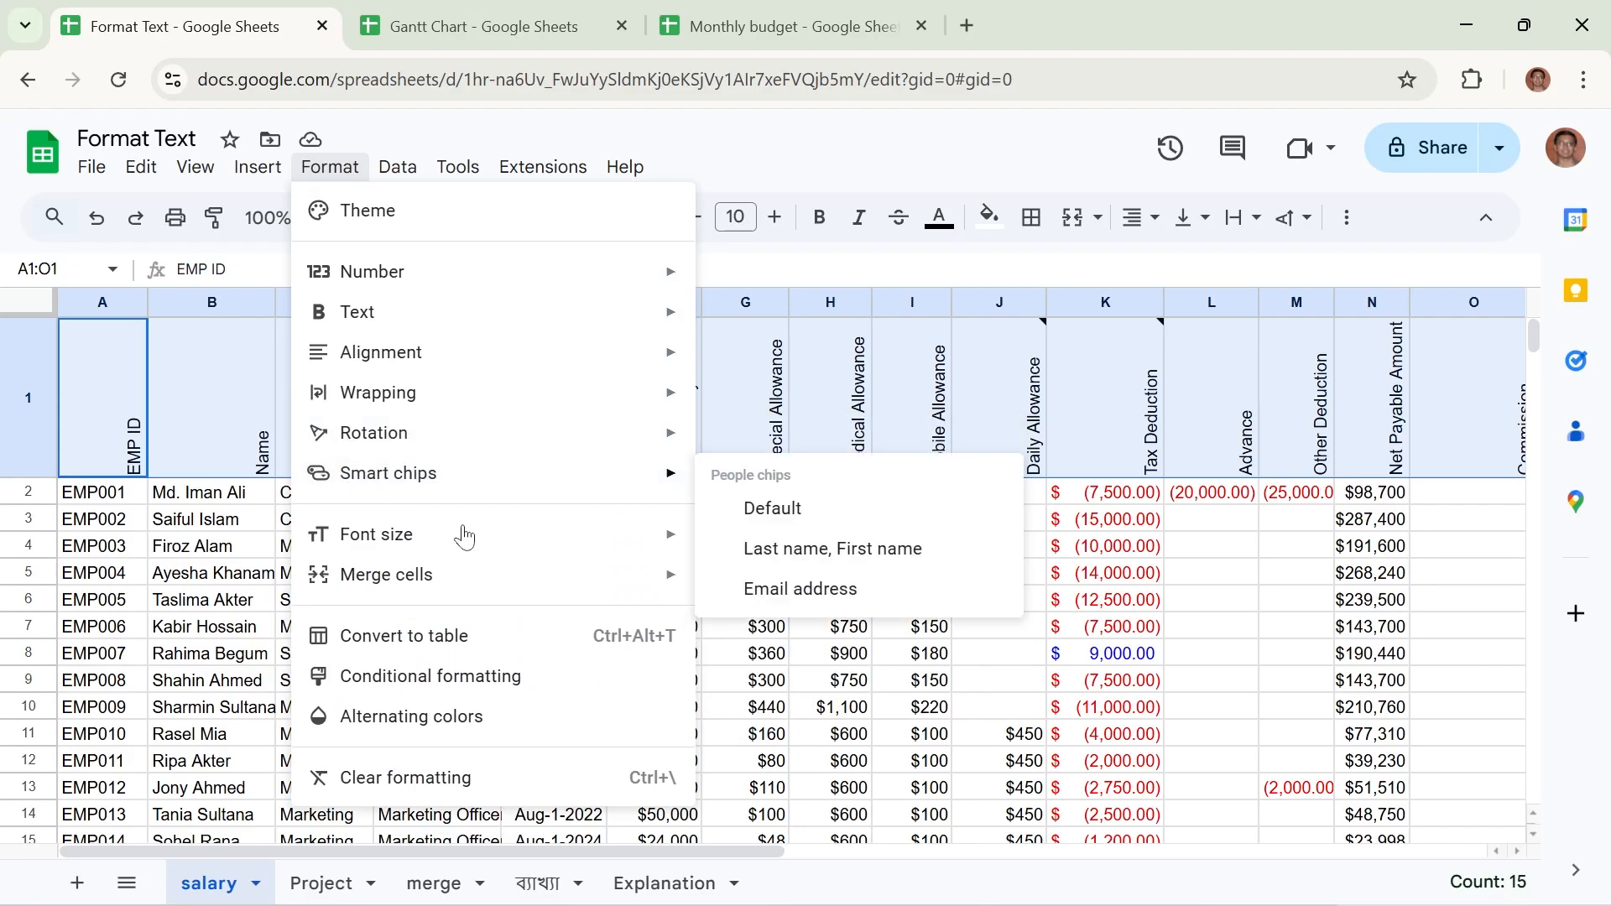
pyautogui.moveTo(403, 502)
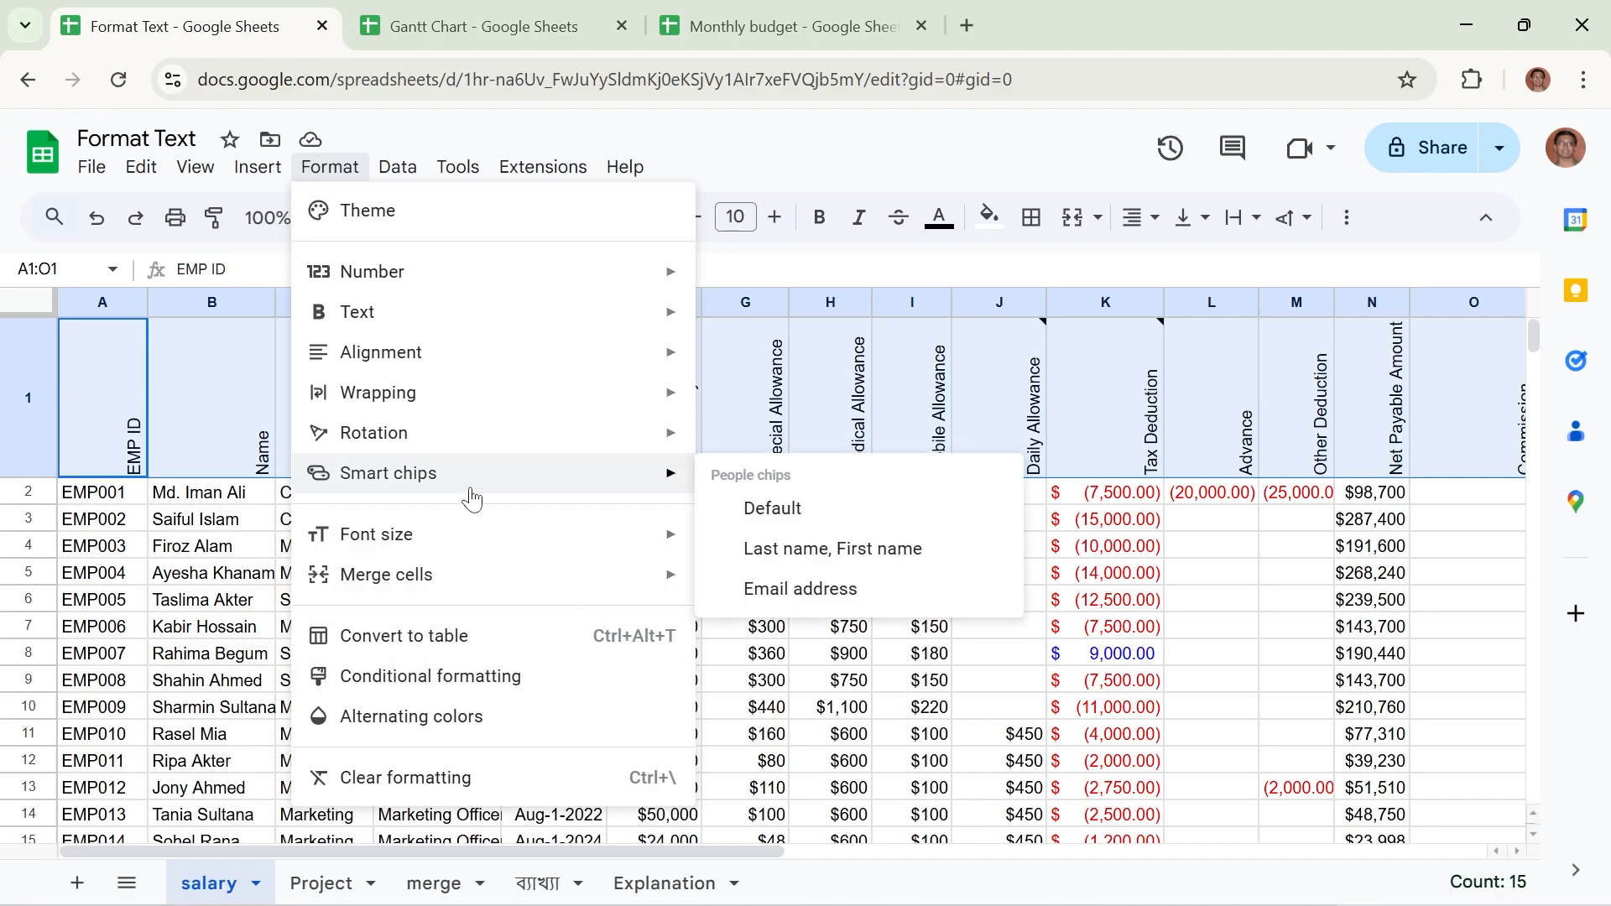
pyautogui.scroll(-8, 1334, 672)
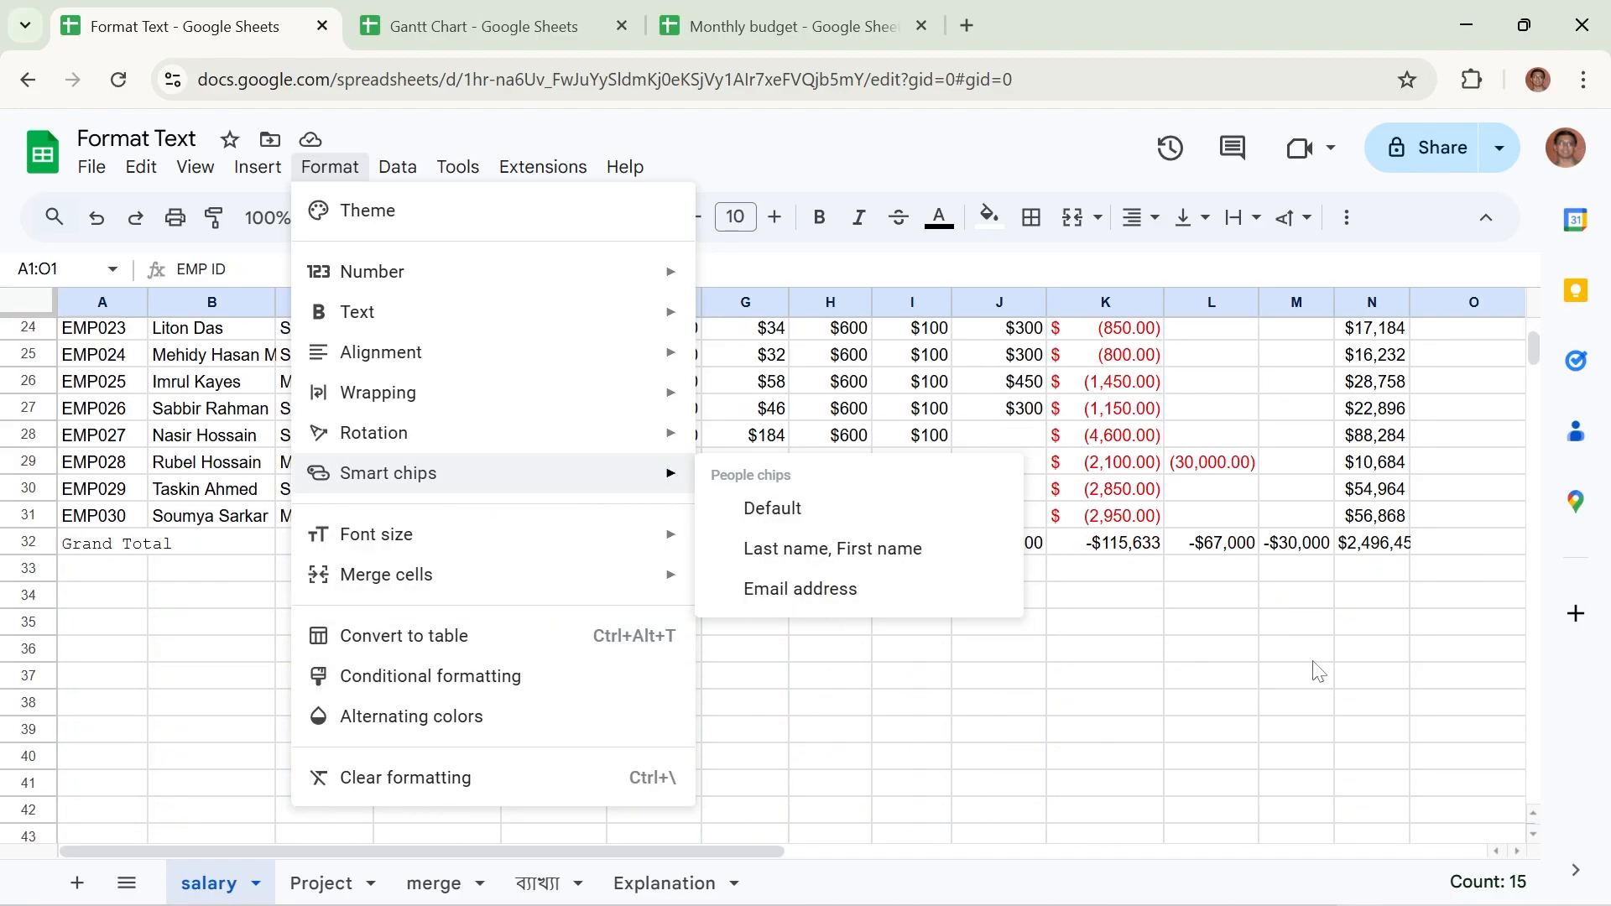
pyautogui.click(768, 676)
pyautogui.click(813, 681)
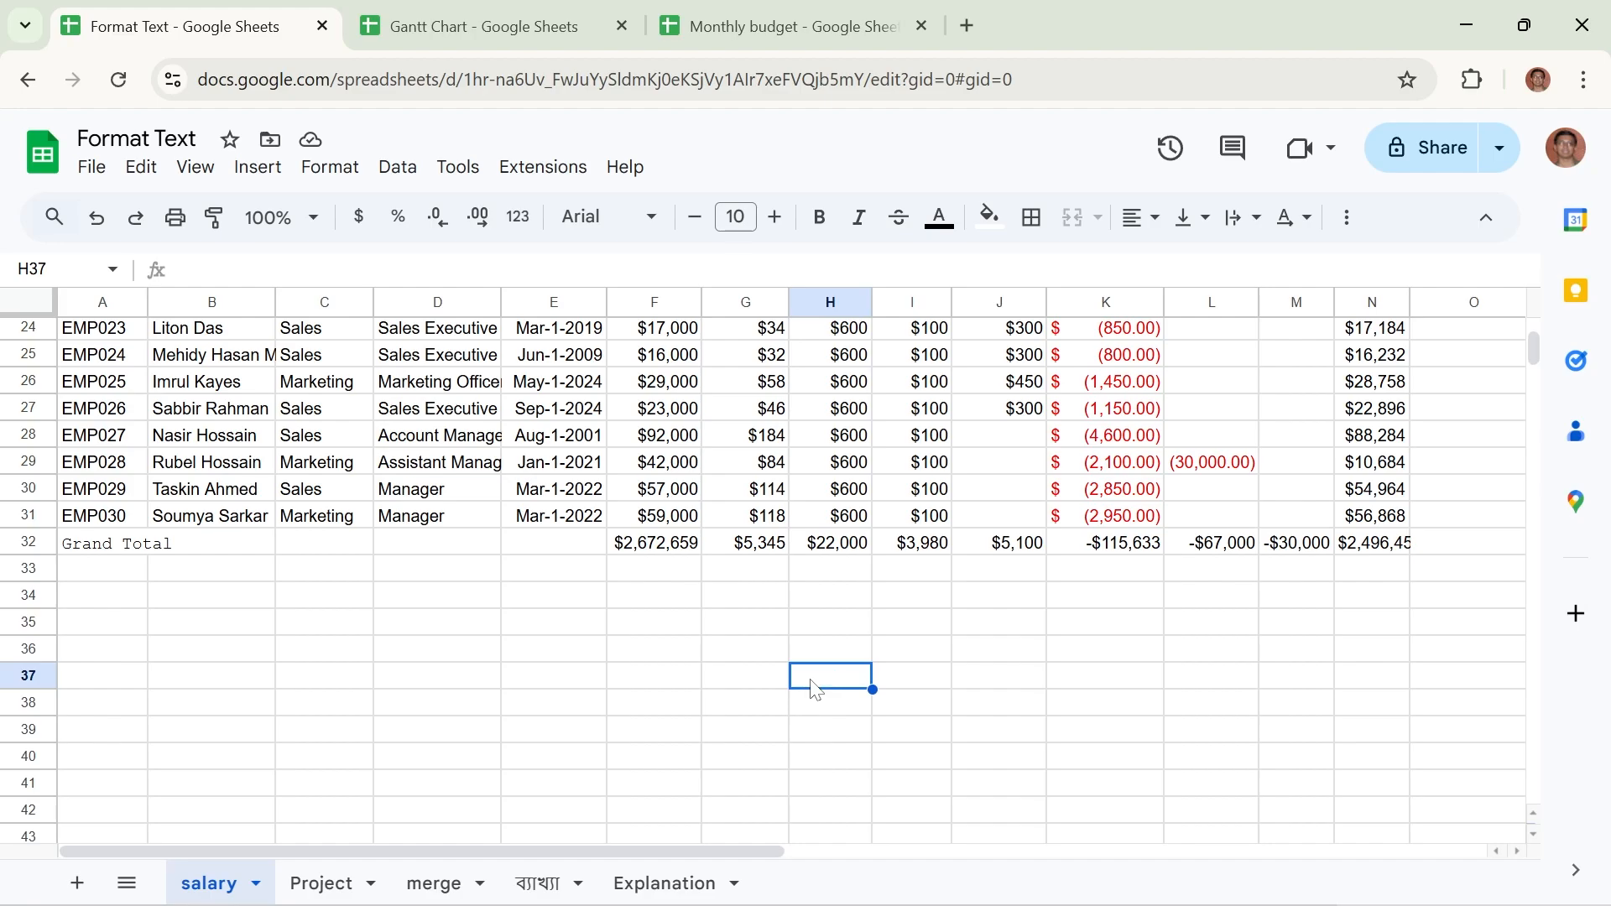
pyautogui.scroll(10, 543, 651)
pyautogui.click(332, 170)
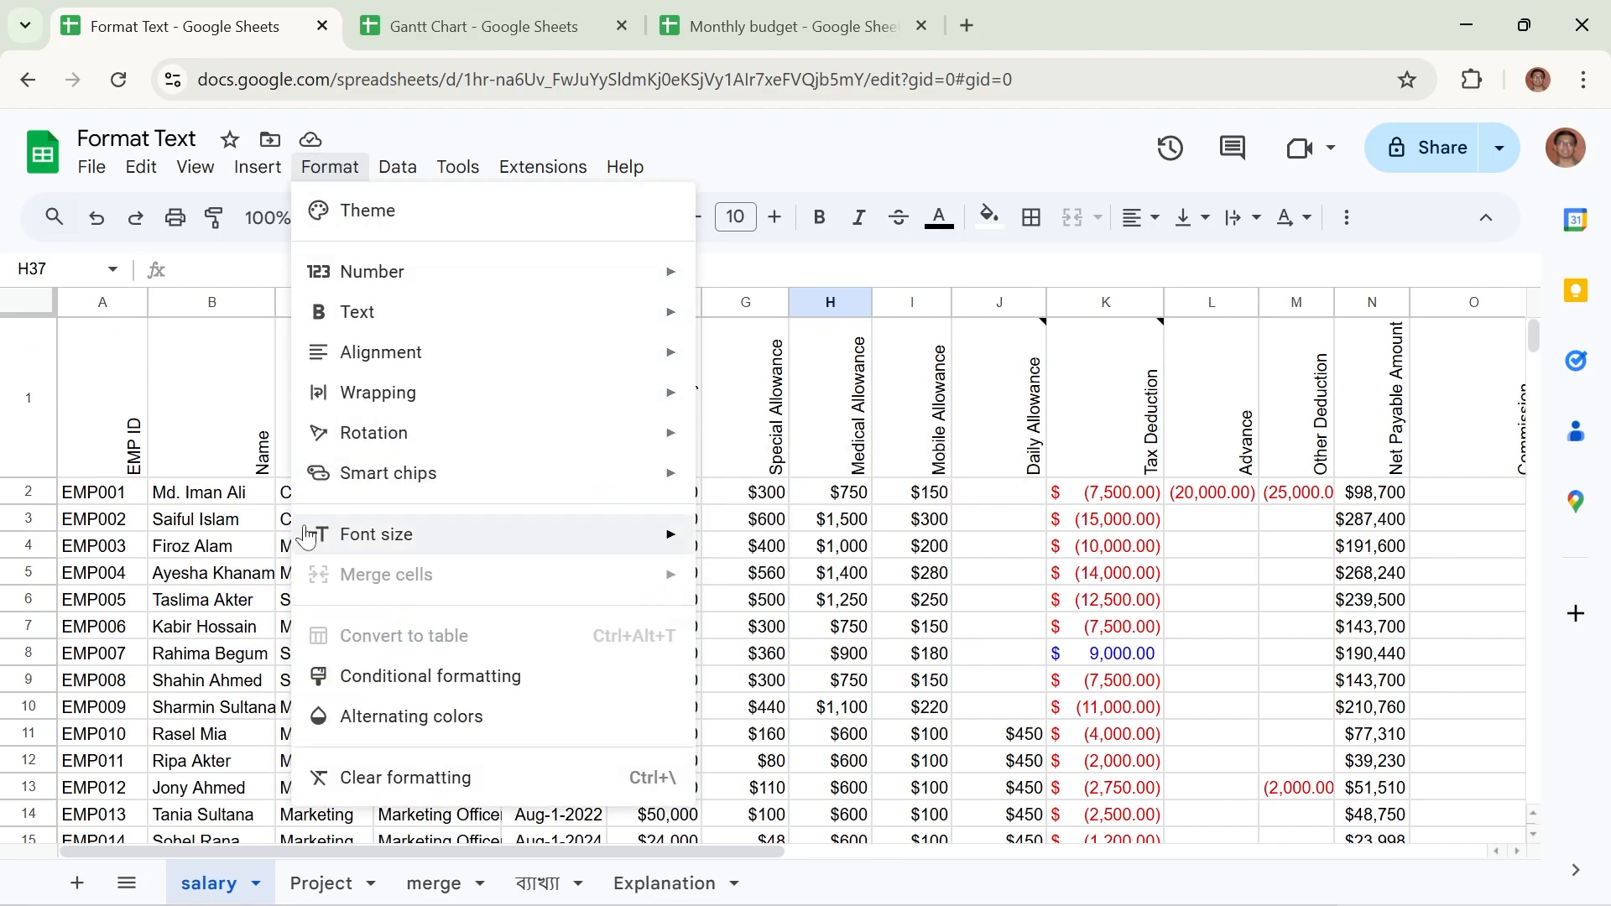
pyautogui.moveTo(311, 536)
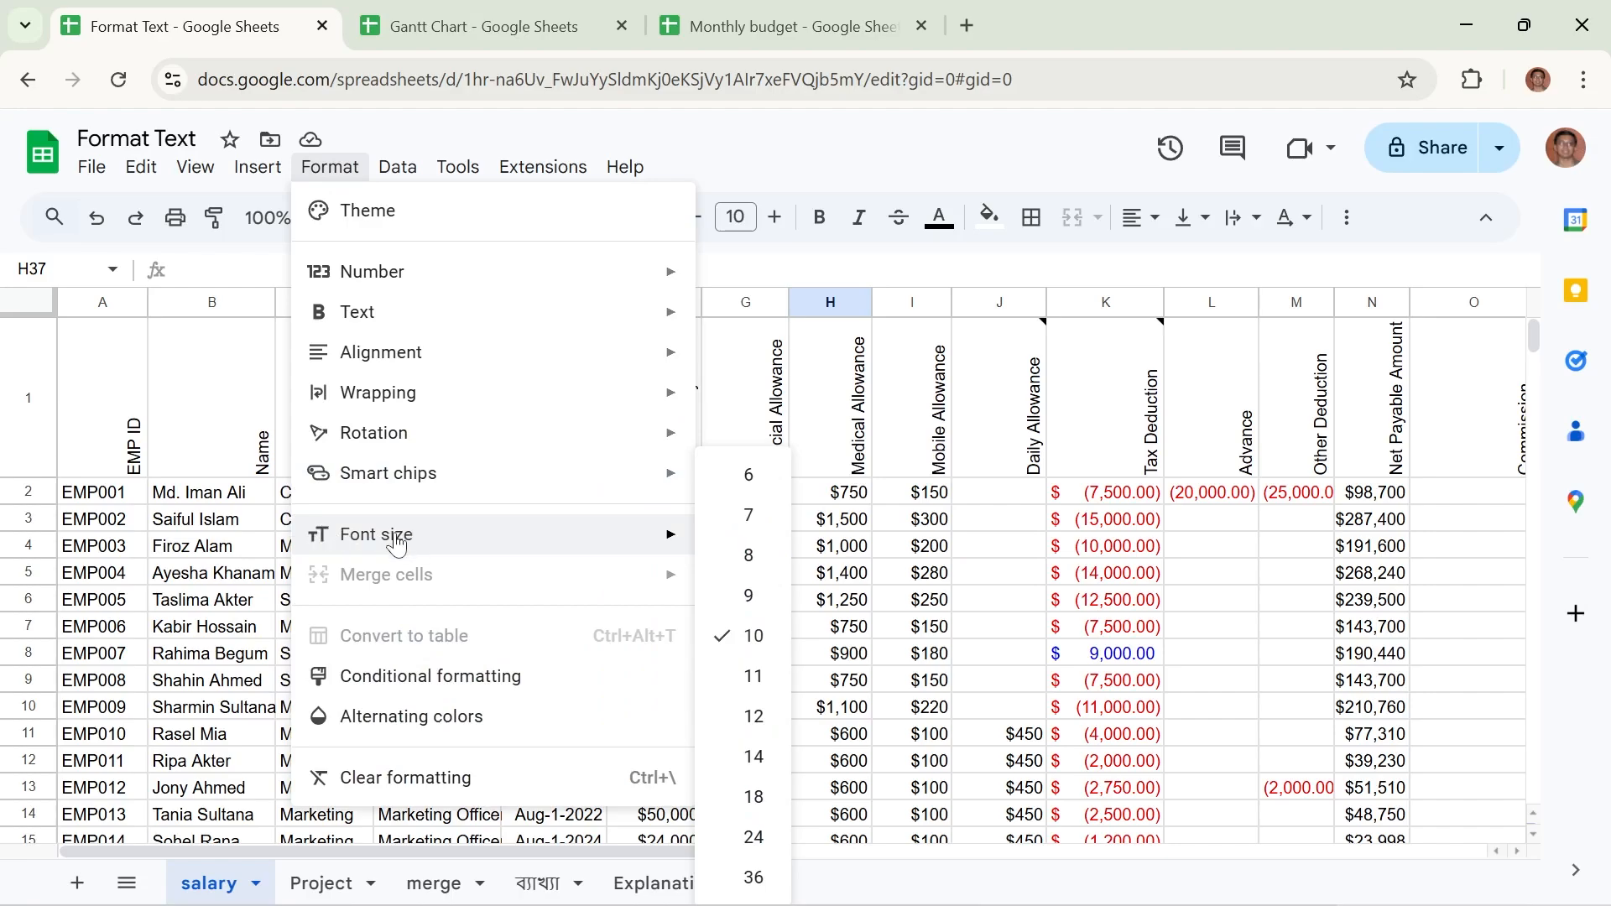
pyautogui.click(887, 599)
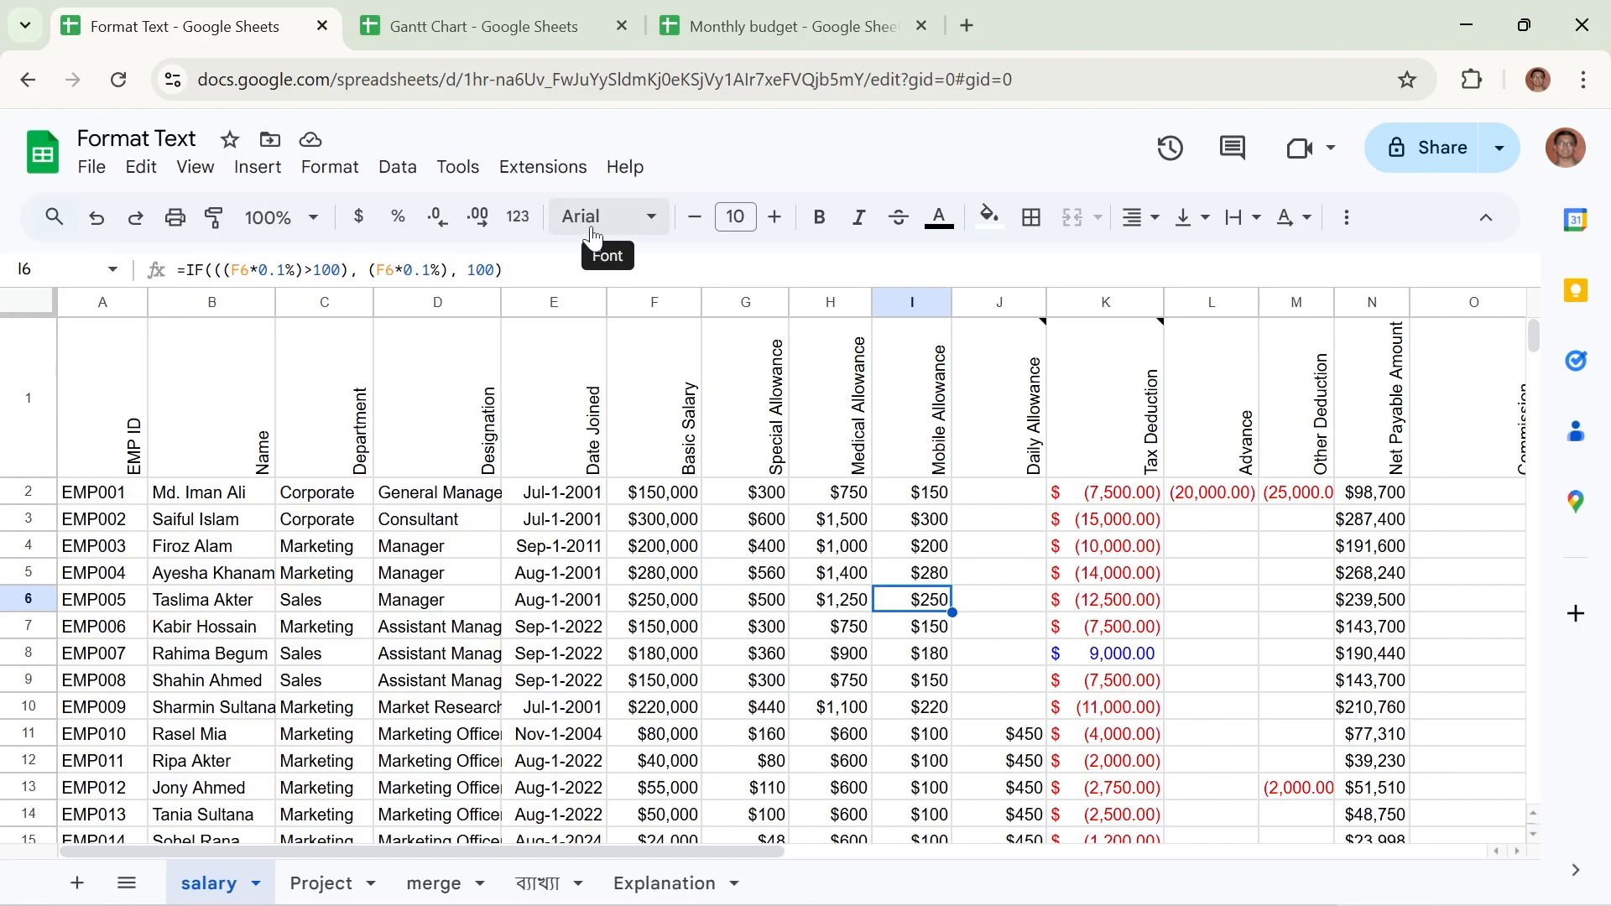
# Examine the text formatting options and browse the list of available fonts on the salary sheet.
pyautogui.click(318, 168)
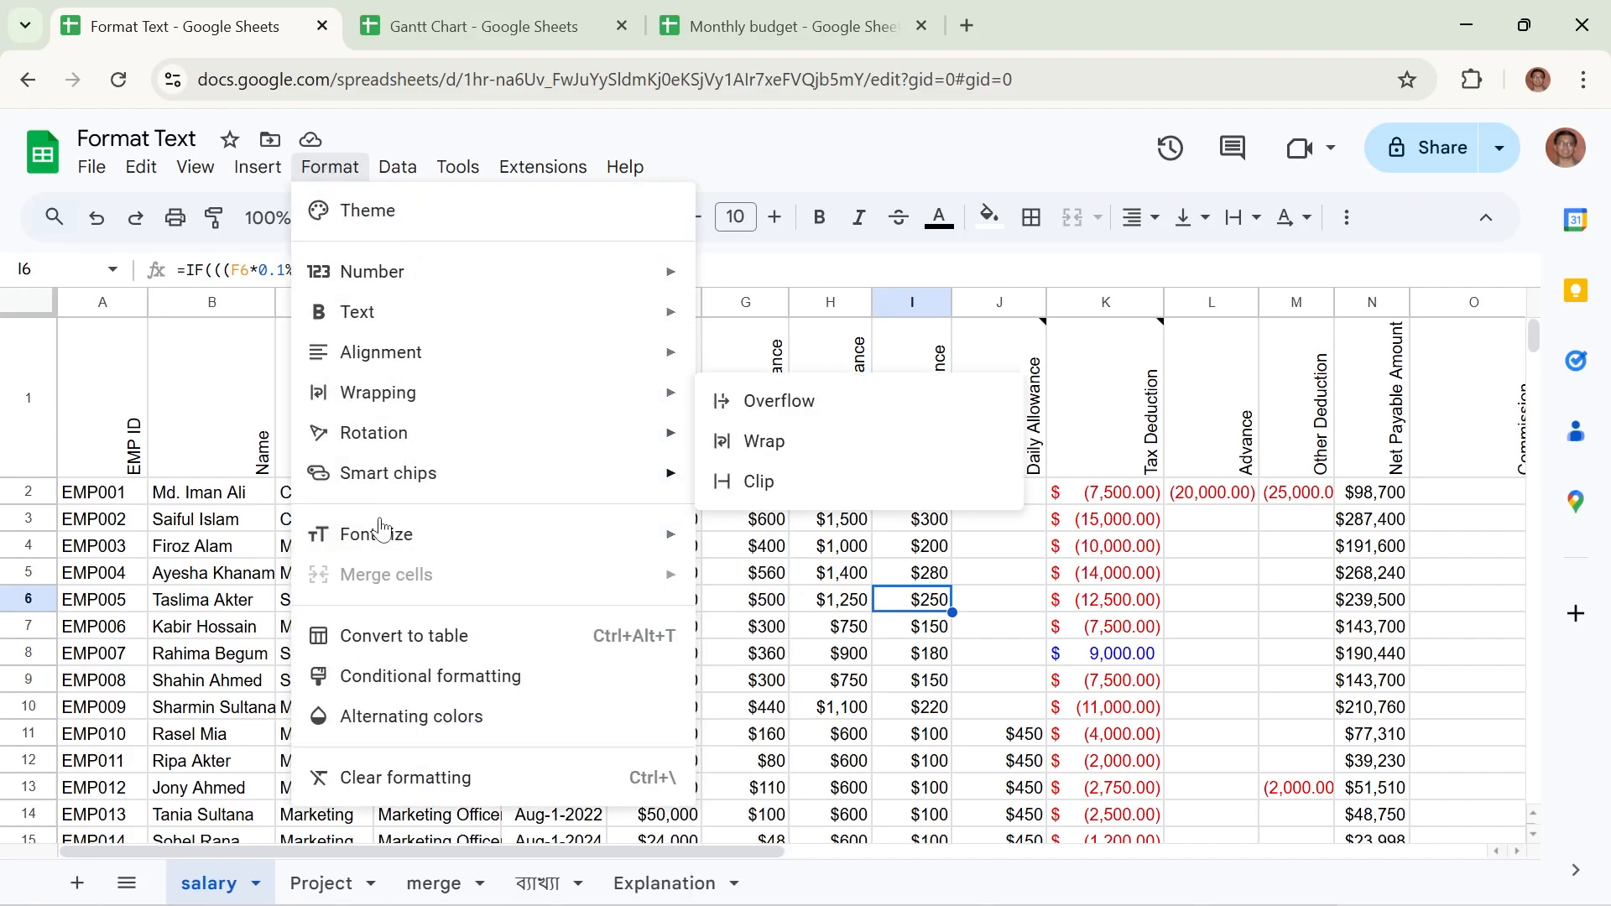
pyautogui.moveTo(374, 539)
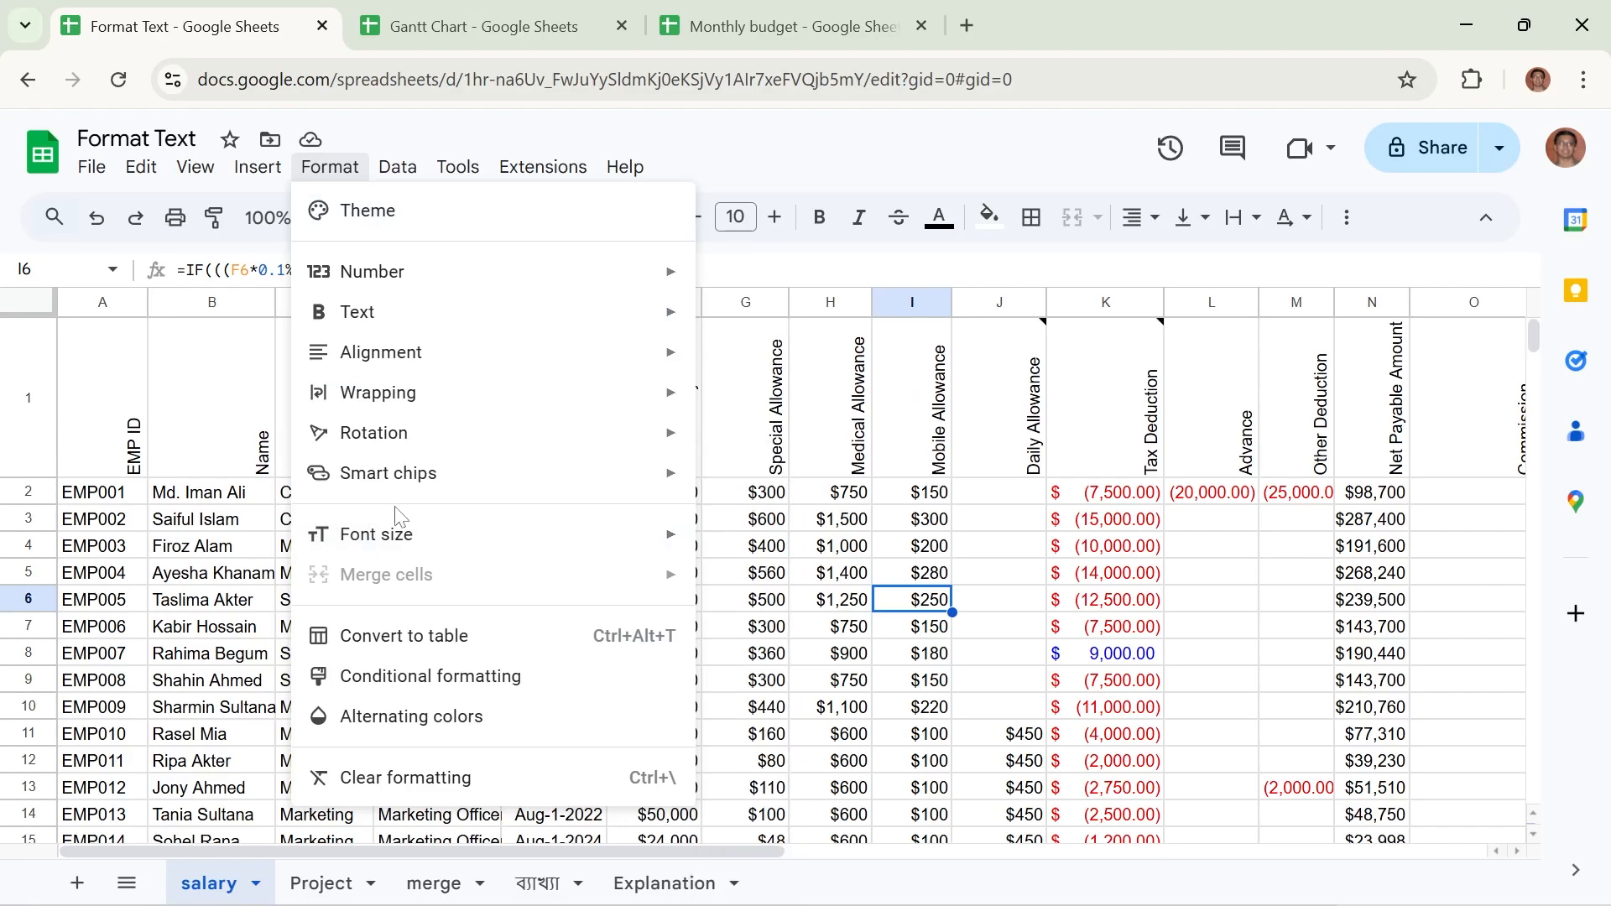
pyautogui.moveTo(321, 493)
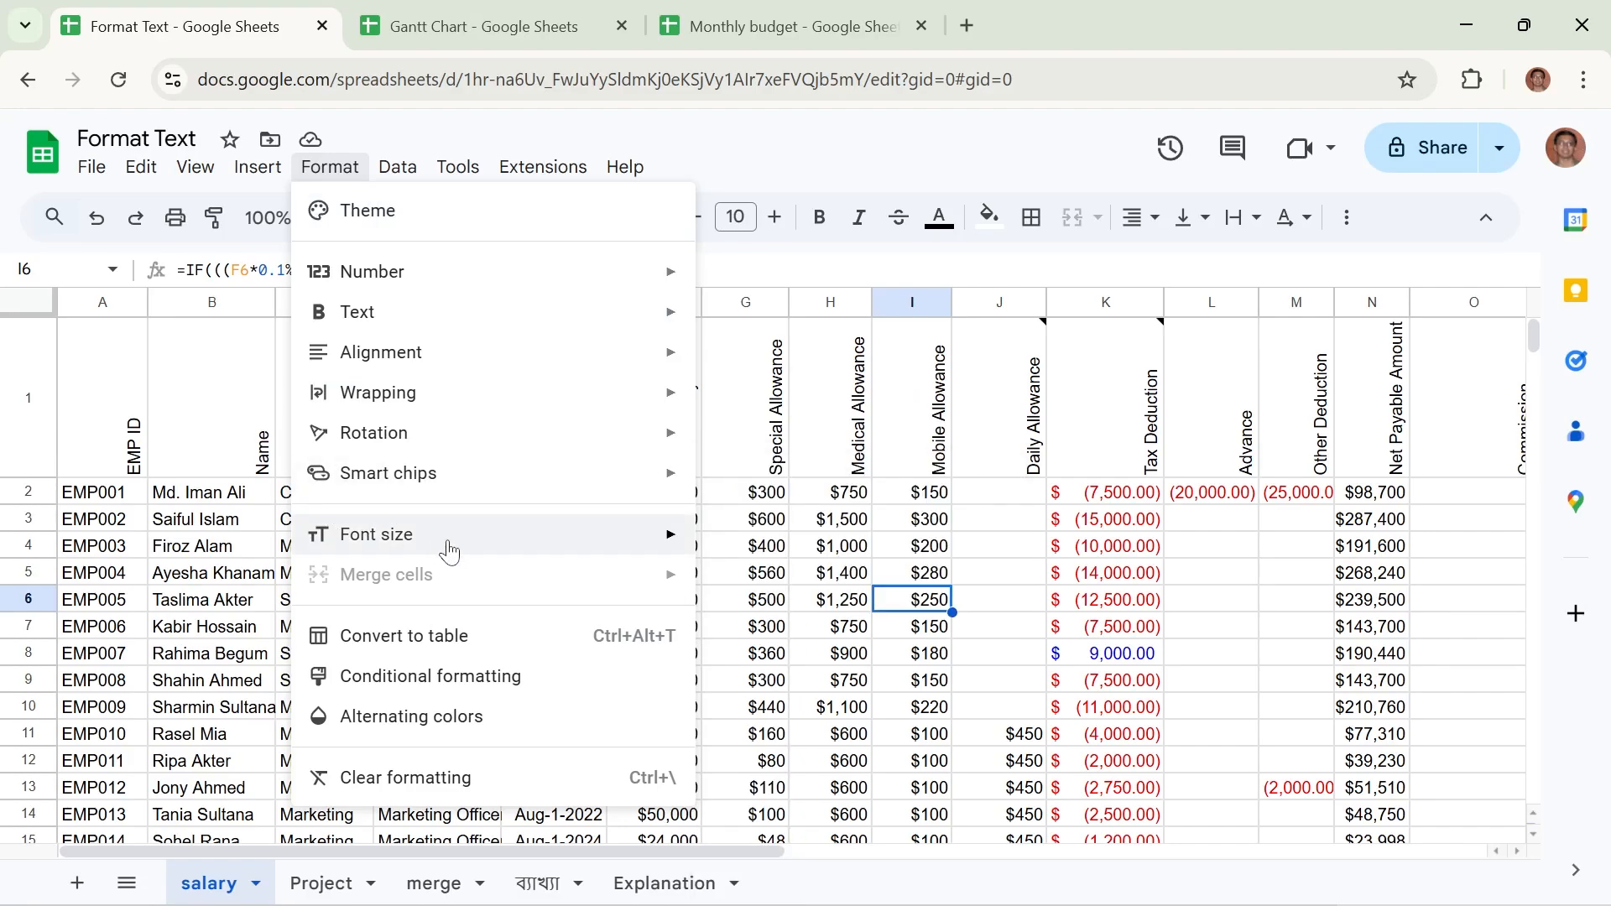
pyautogui.click(723, 168)
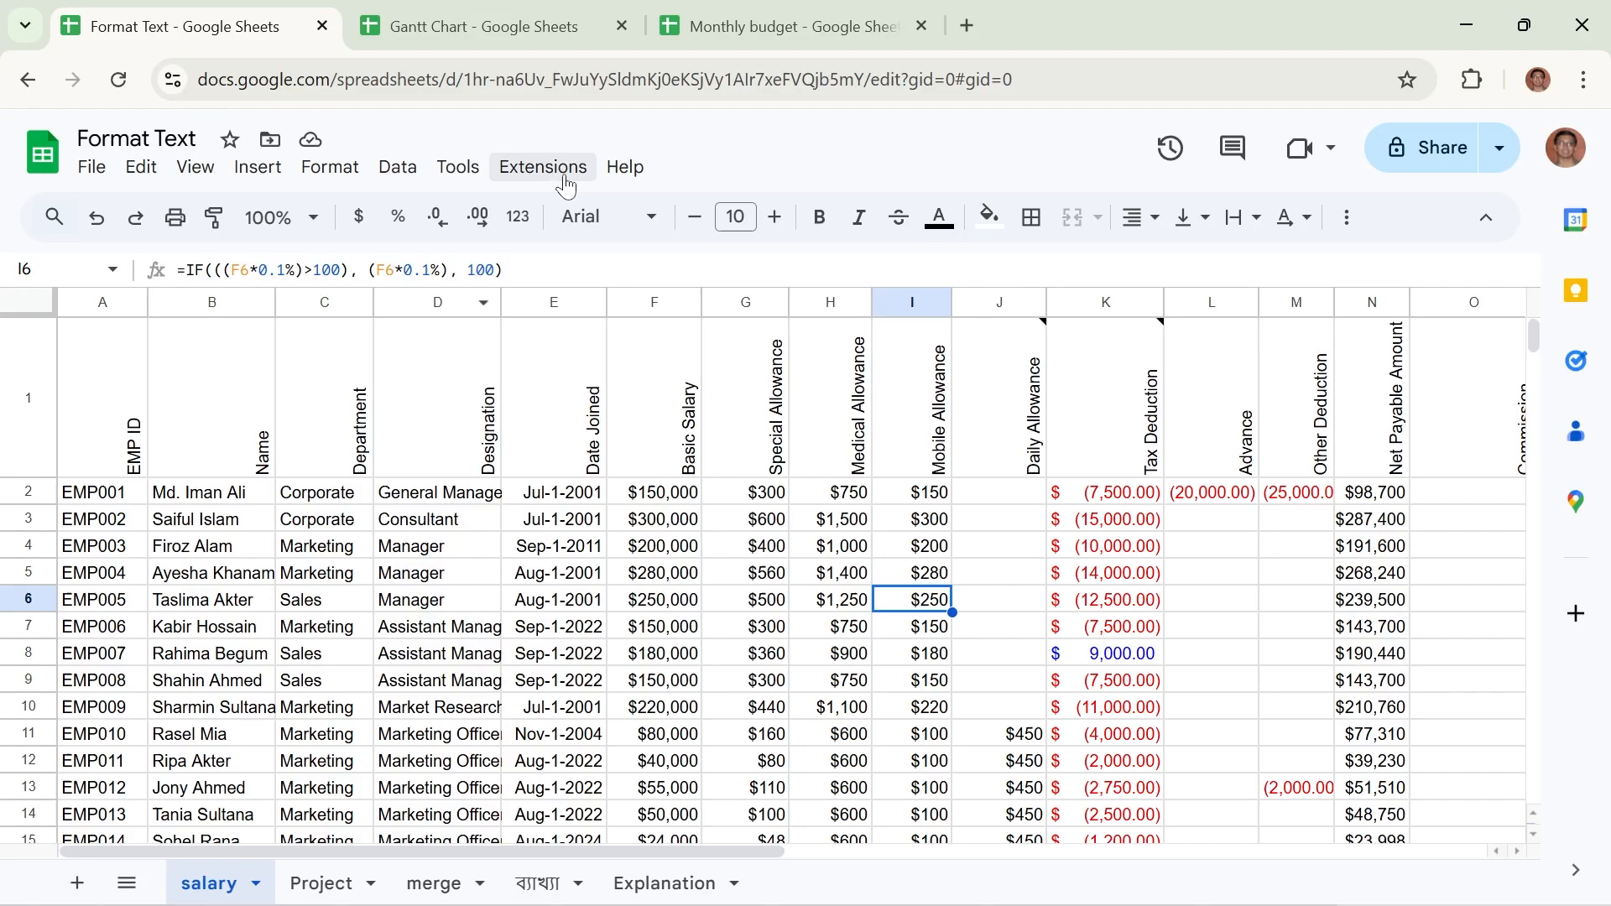
pyautogui.click(619, 217)
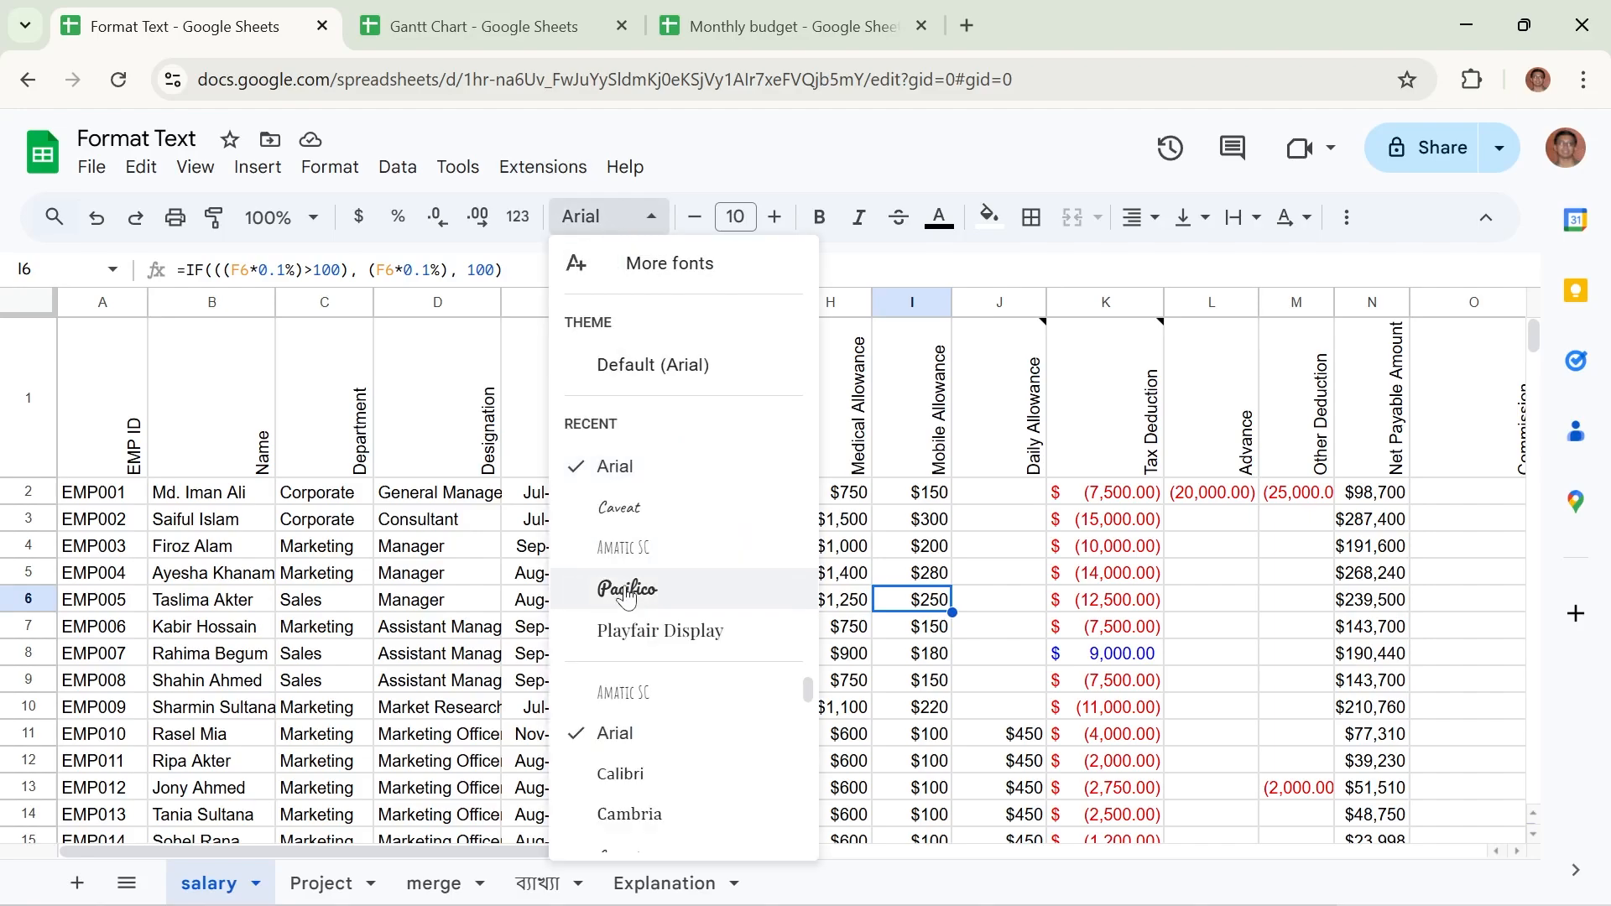
pyautogui.scroll(-8, 759, 756)
pyautogui.scroll(-3, 758, 756)
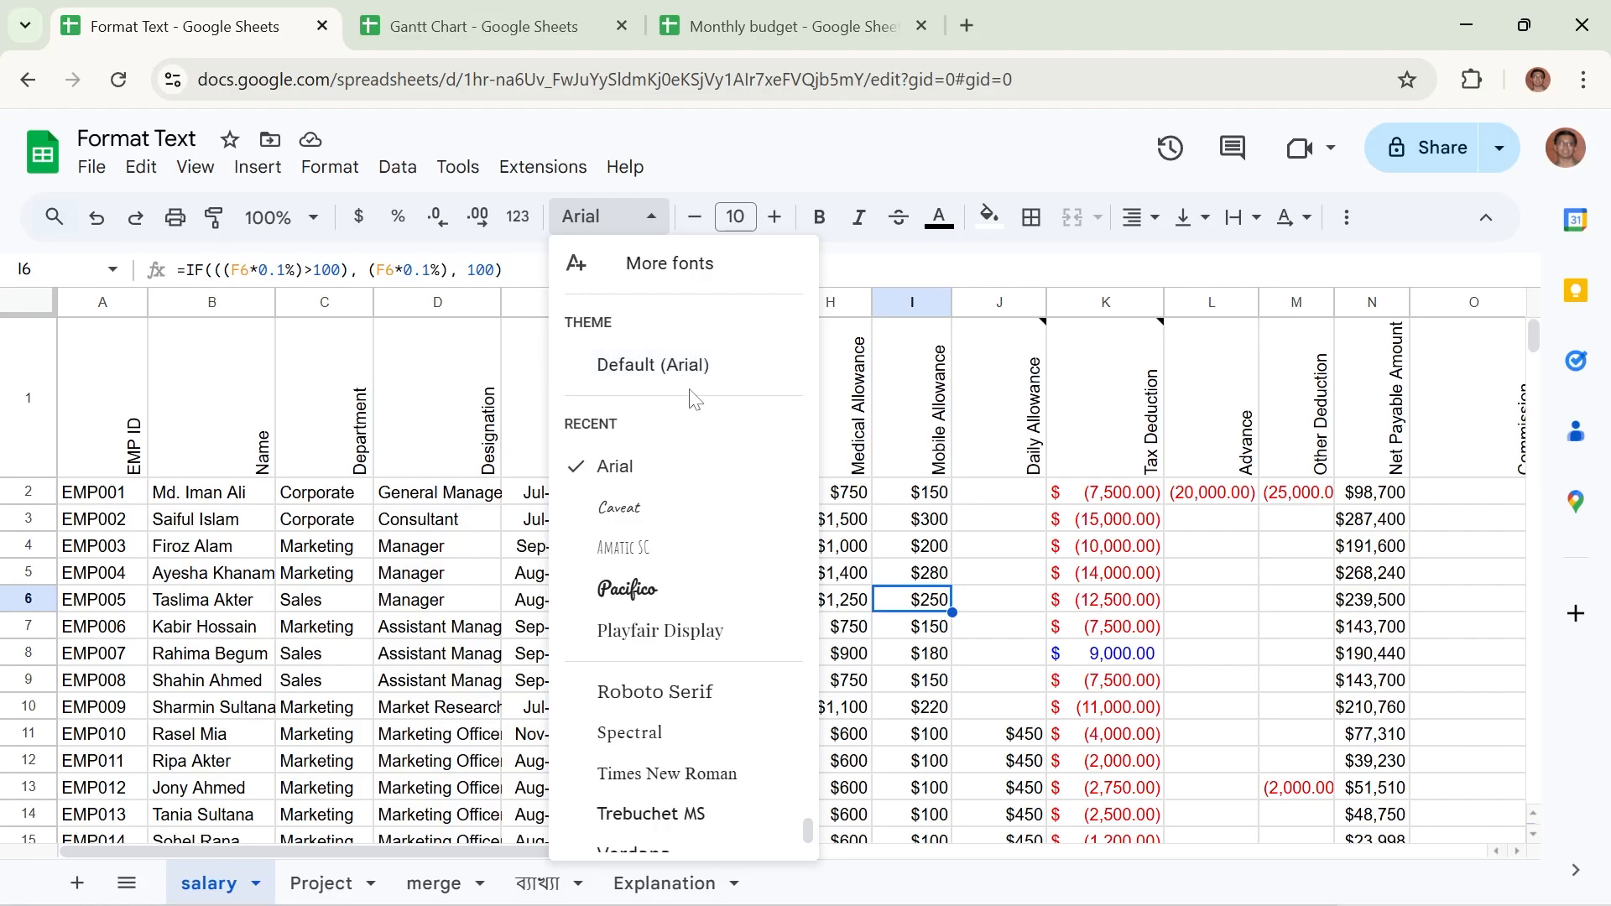
pyautogui.click(202, 631)
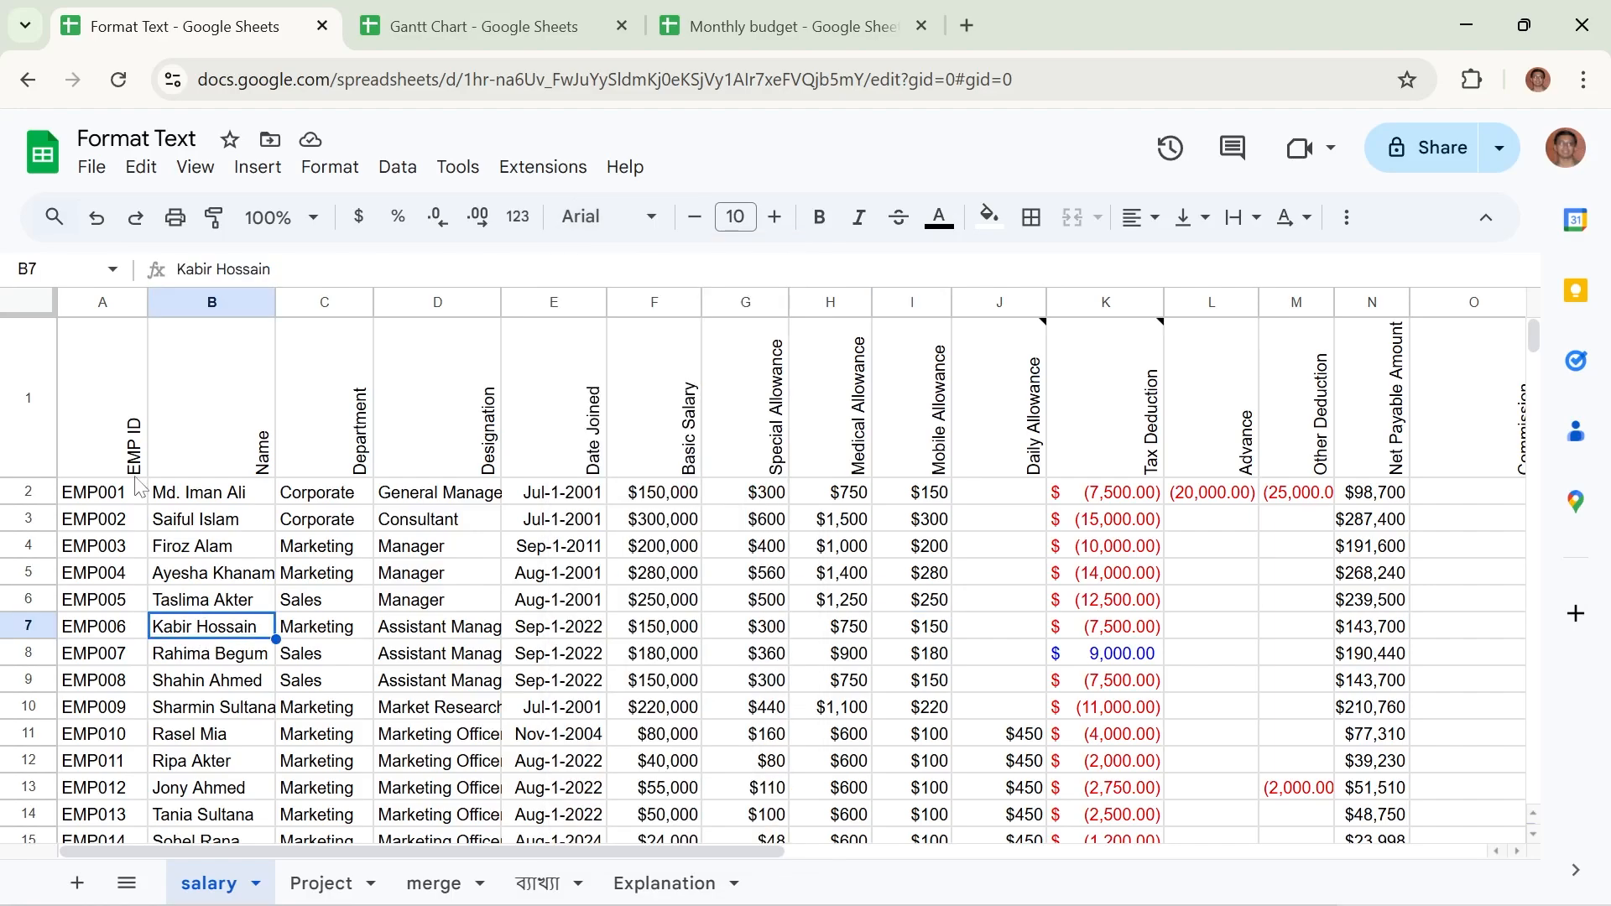
# Apply the Pacifico font to the entire salary sheet.
pyautogui.click(28, 303)
pyautogui.click(641, 220)
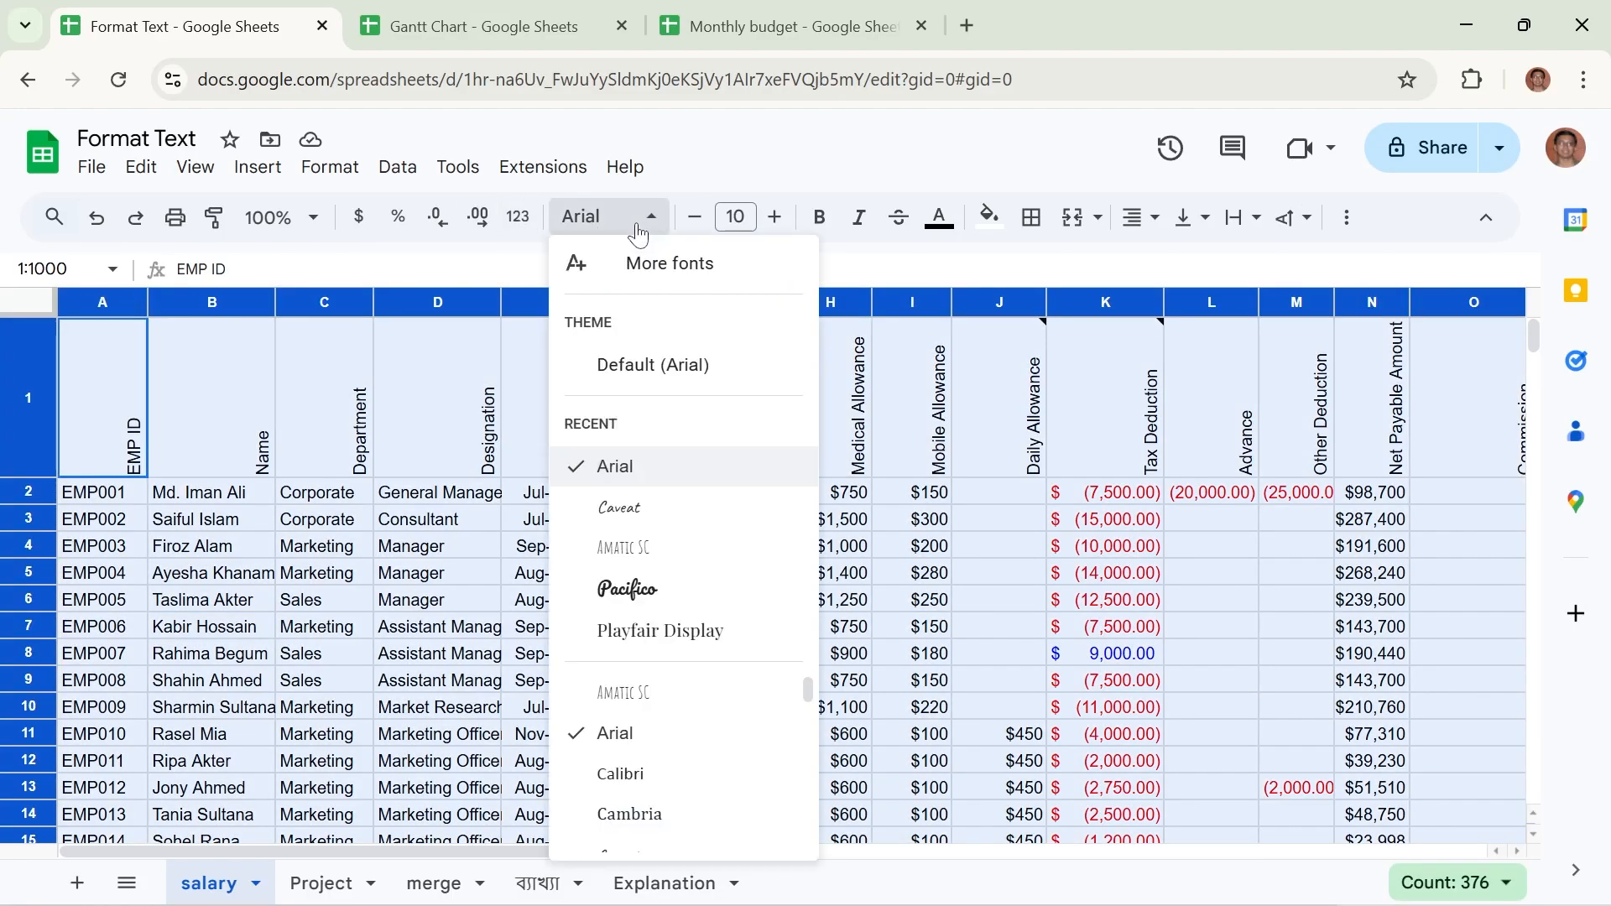
pyautogui.click(643, 600)
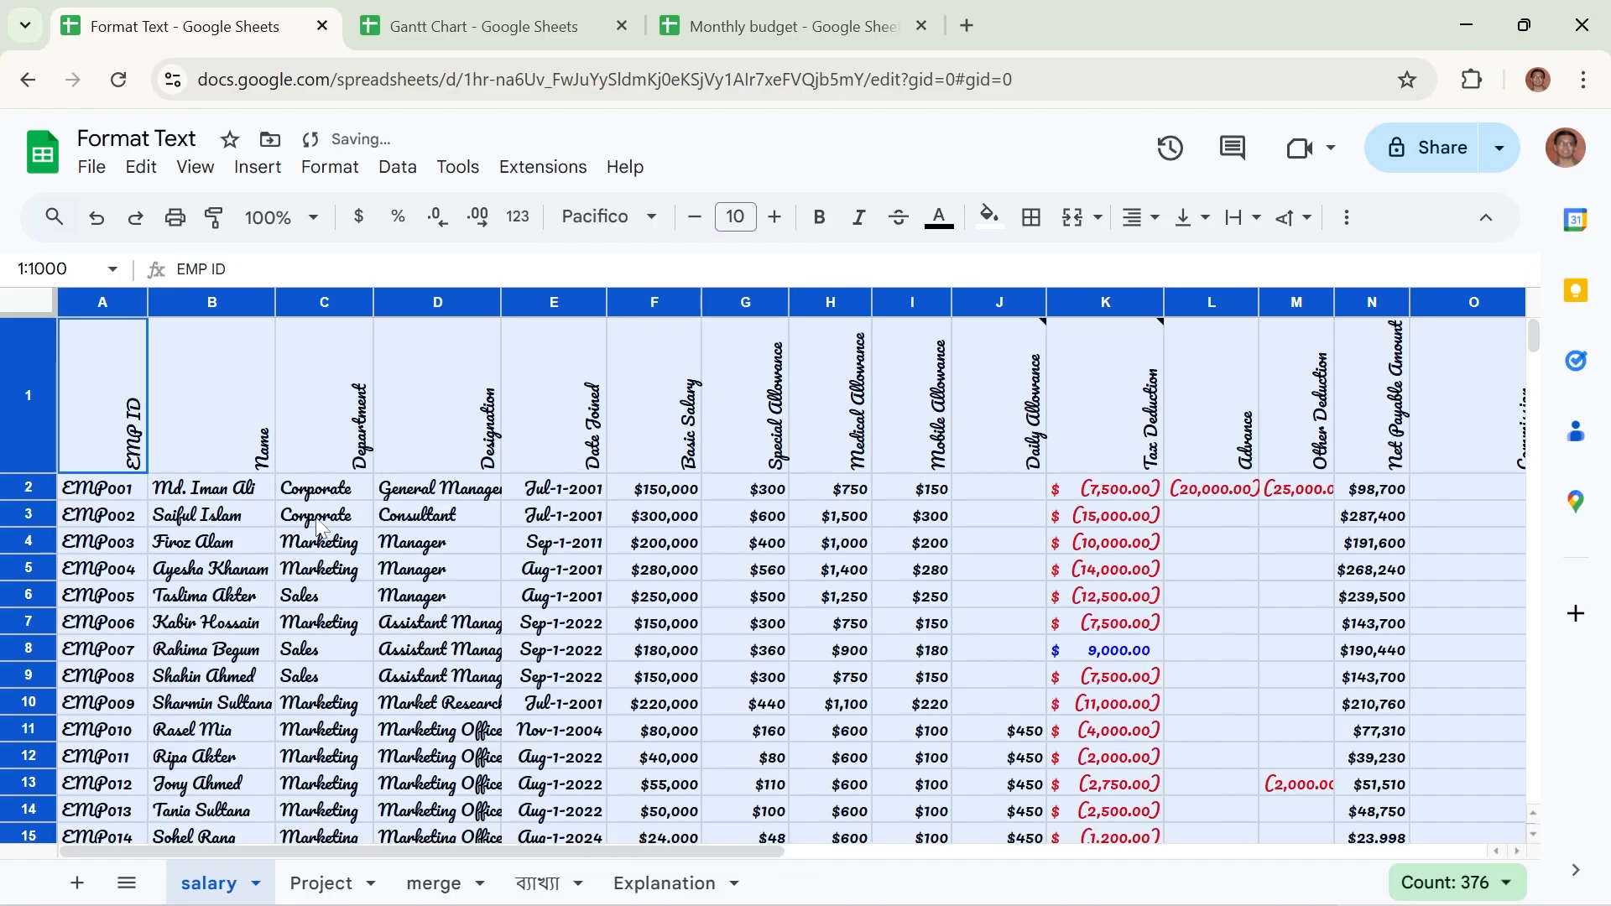
# Browse the font list and the additional fonts catalogue without choosing a font.
pyautogui.click(623, 217)
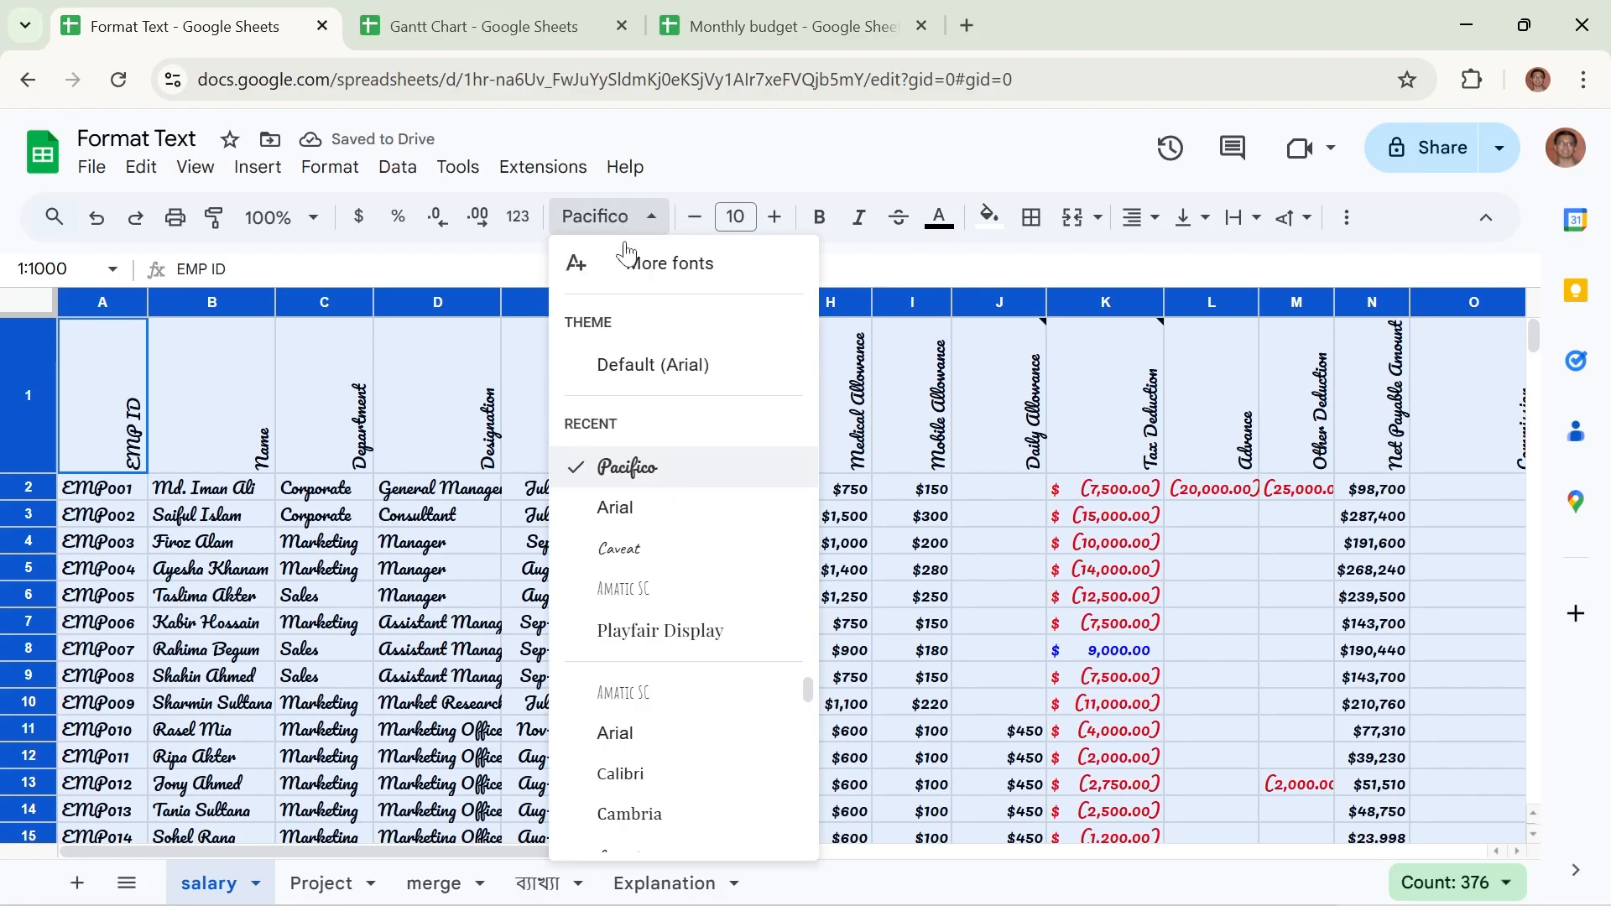
pyautogui.scroll(-8, 737, 744)
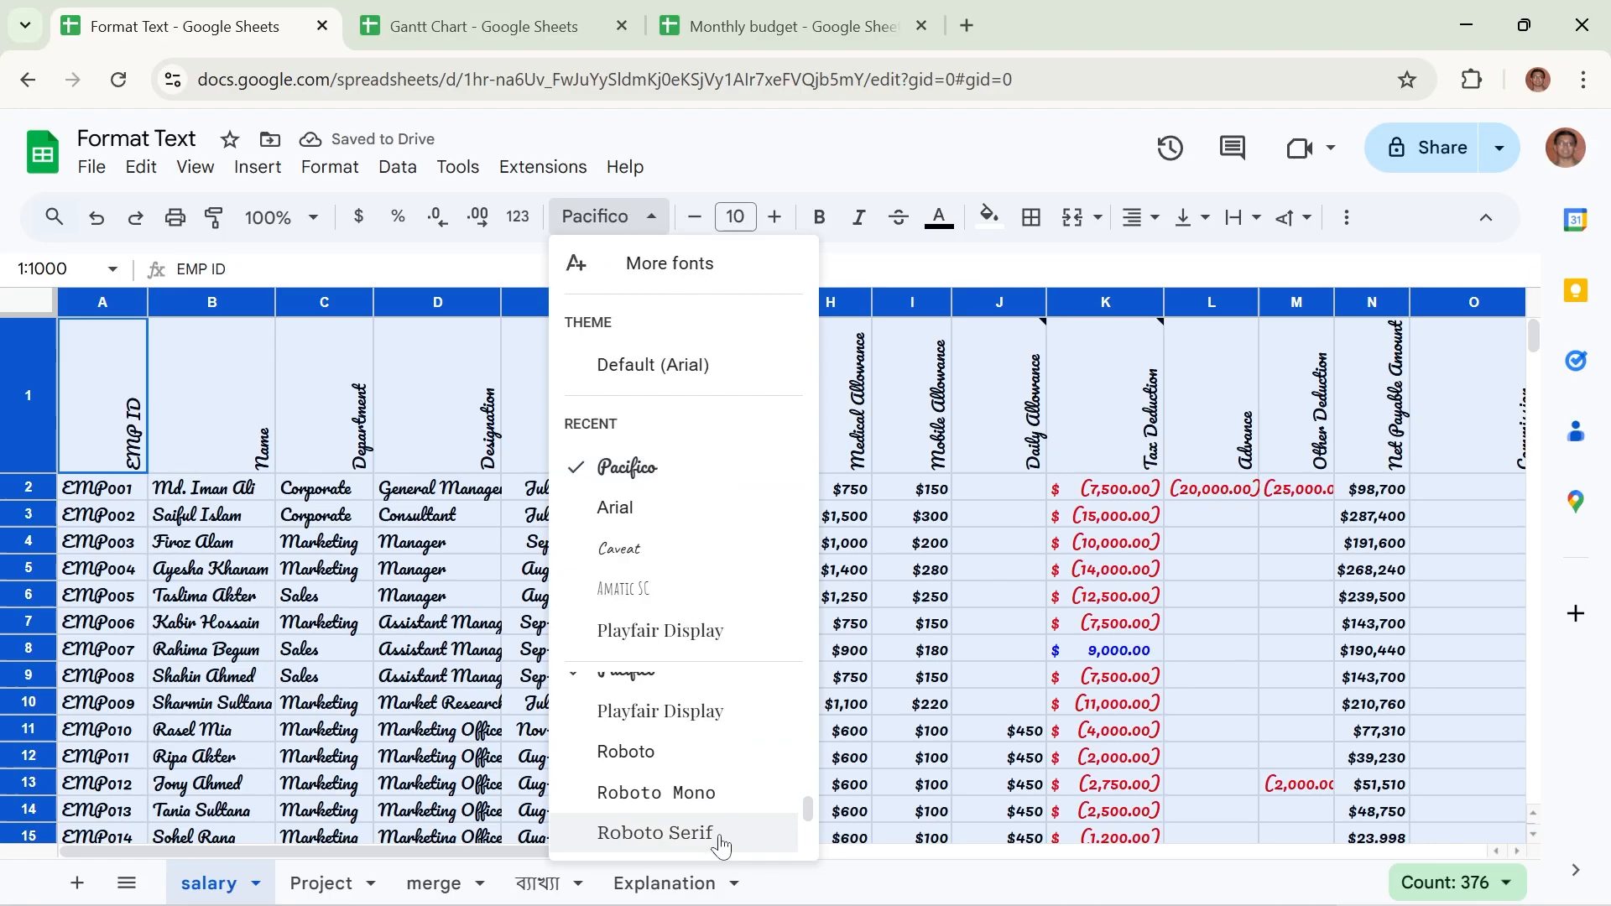
pyautogui.scroll(5, 698, 845)
pyautogui.scroll(4, 686, 798)
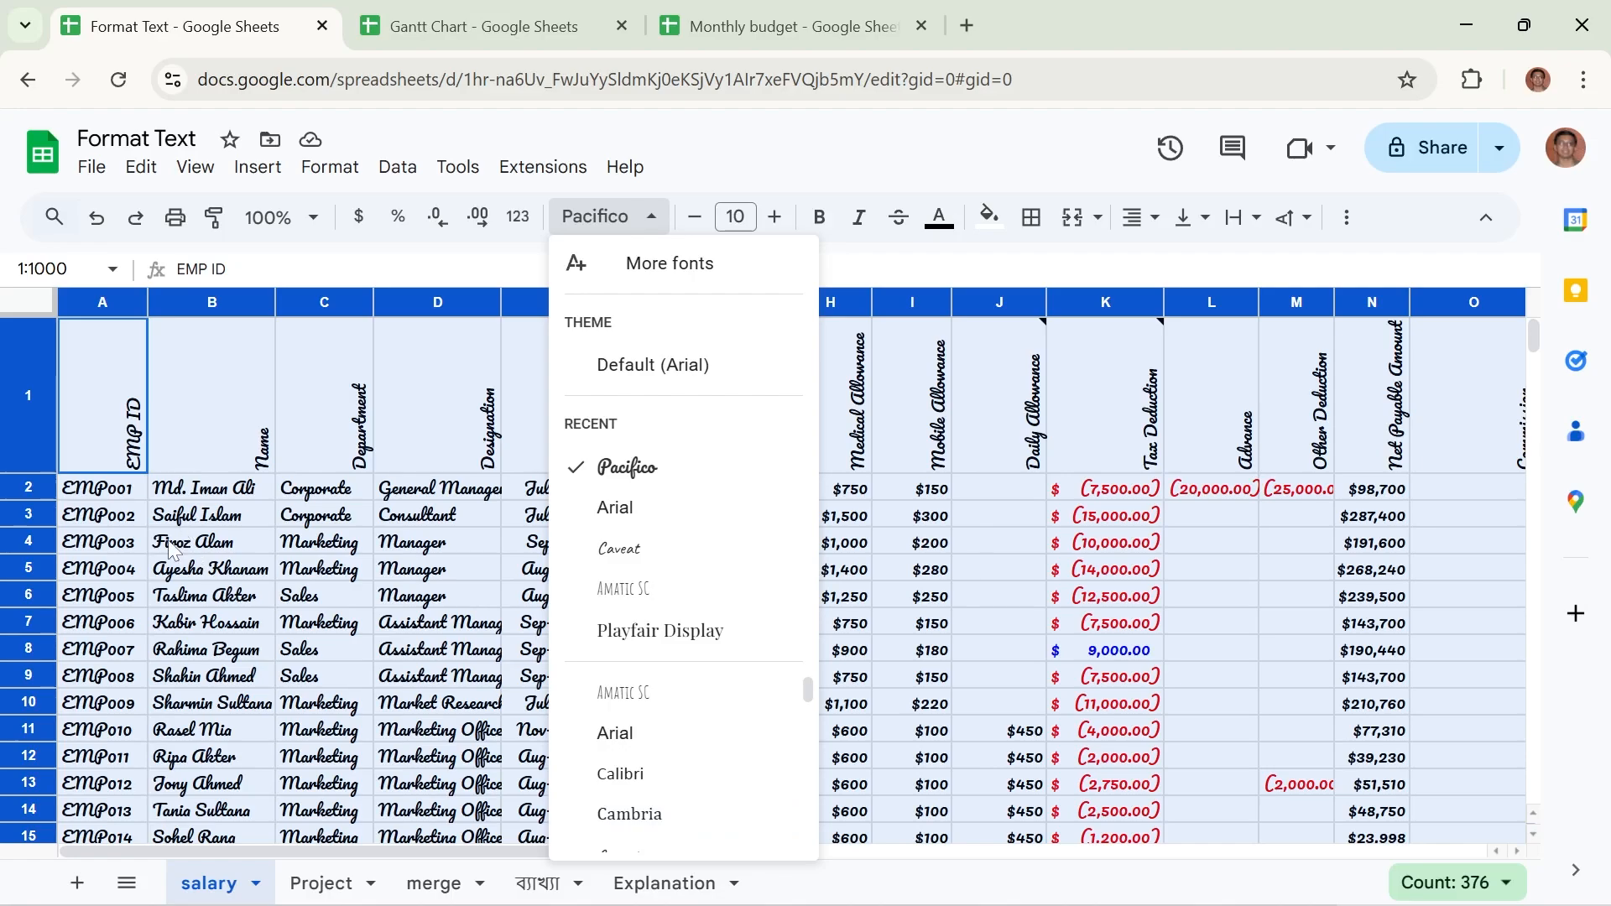
pyautogui.click(672, 264)
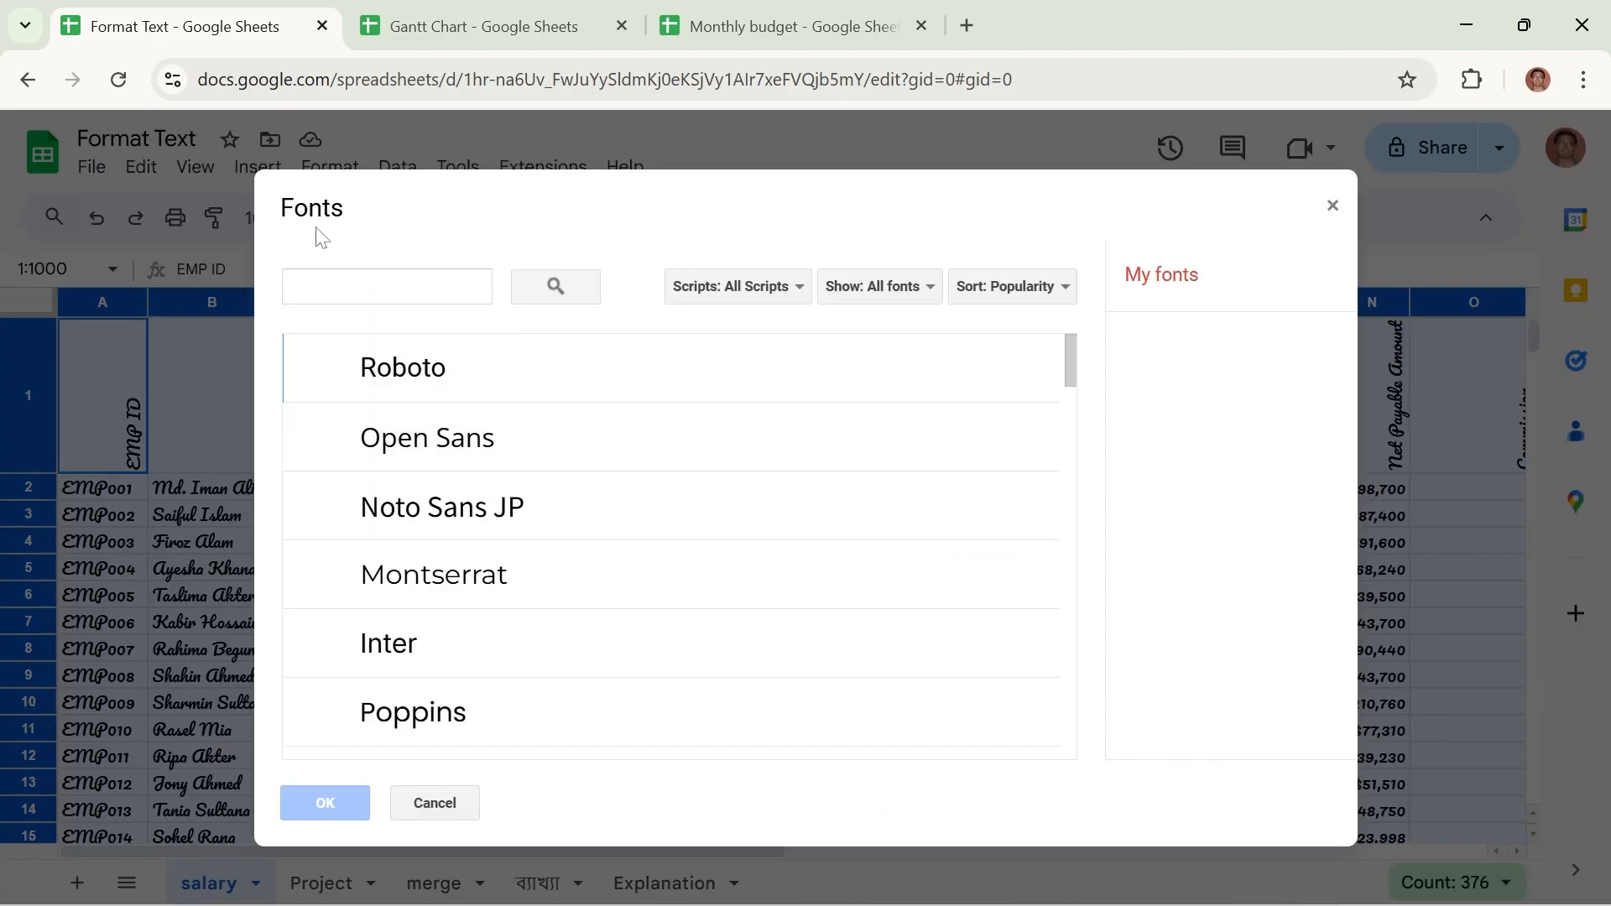
pyautogui.scroll(-5, 658, 568)
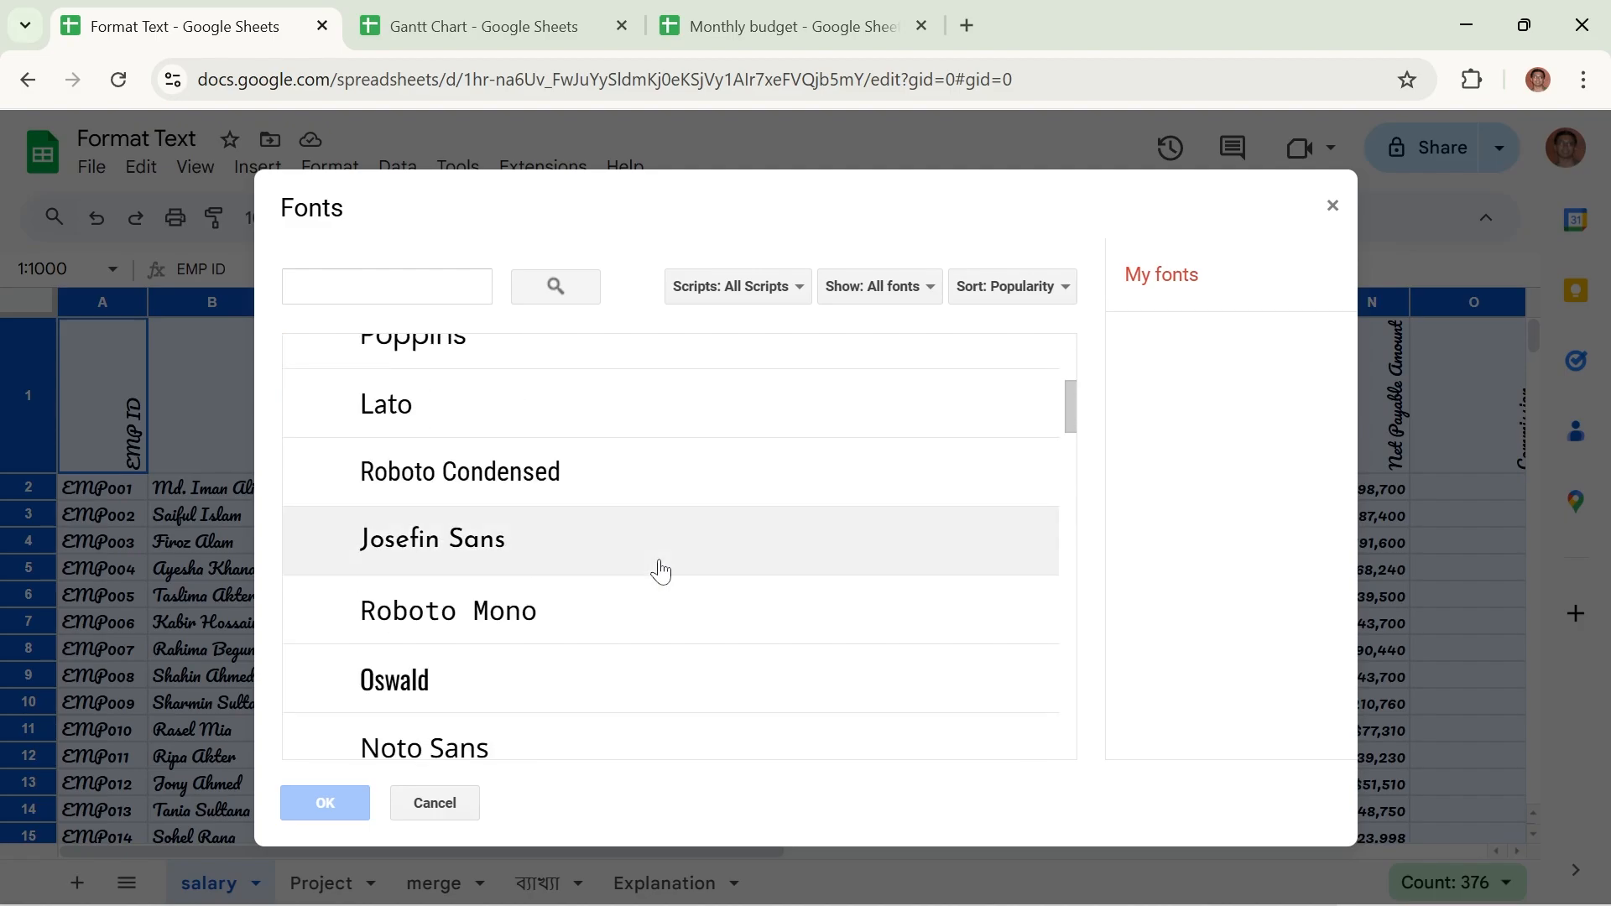
pyautogui.scroll(-4, 659, 569)
pyautogui.scroll(-1, 660, 570)
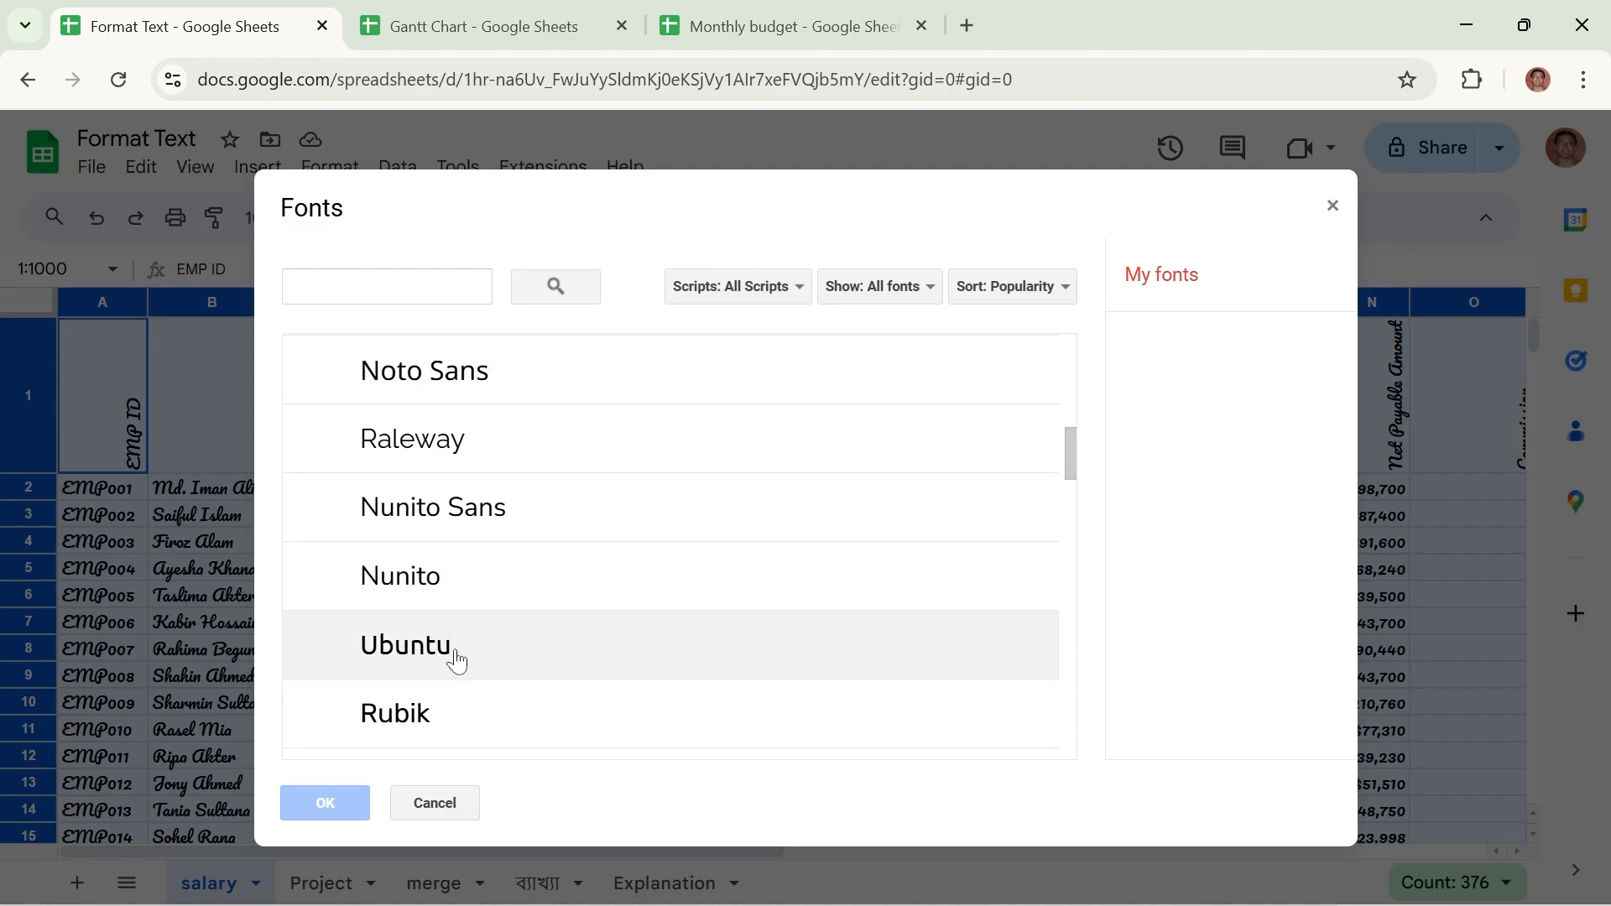
pyautogui.click(1332, 206)
# Add the Ubuntu font from the additional fonts catalogue and apply it to the entire salary sheet.
pyautogui.click(592, 220)
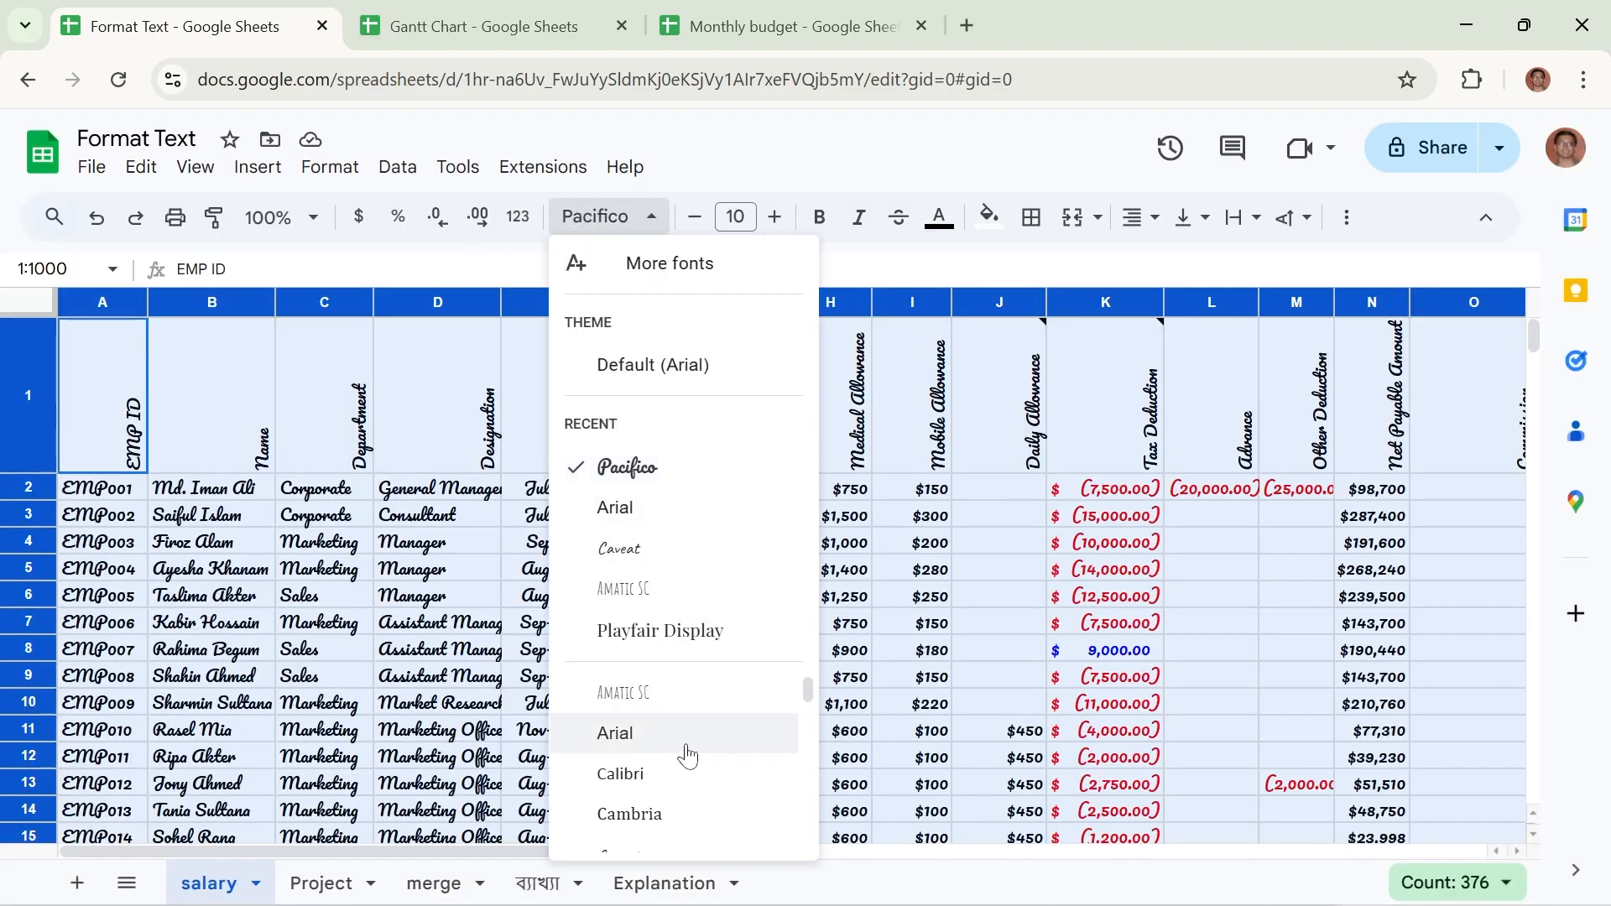
pyautogui.scroll(-10, 696, 759)
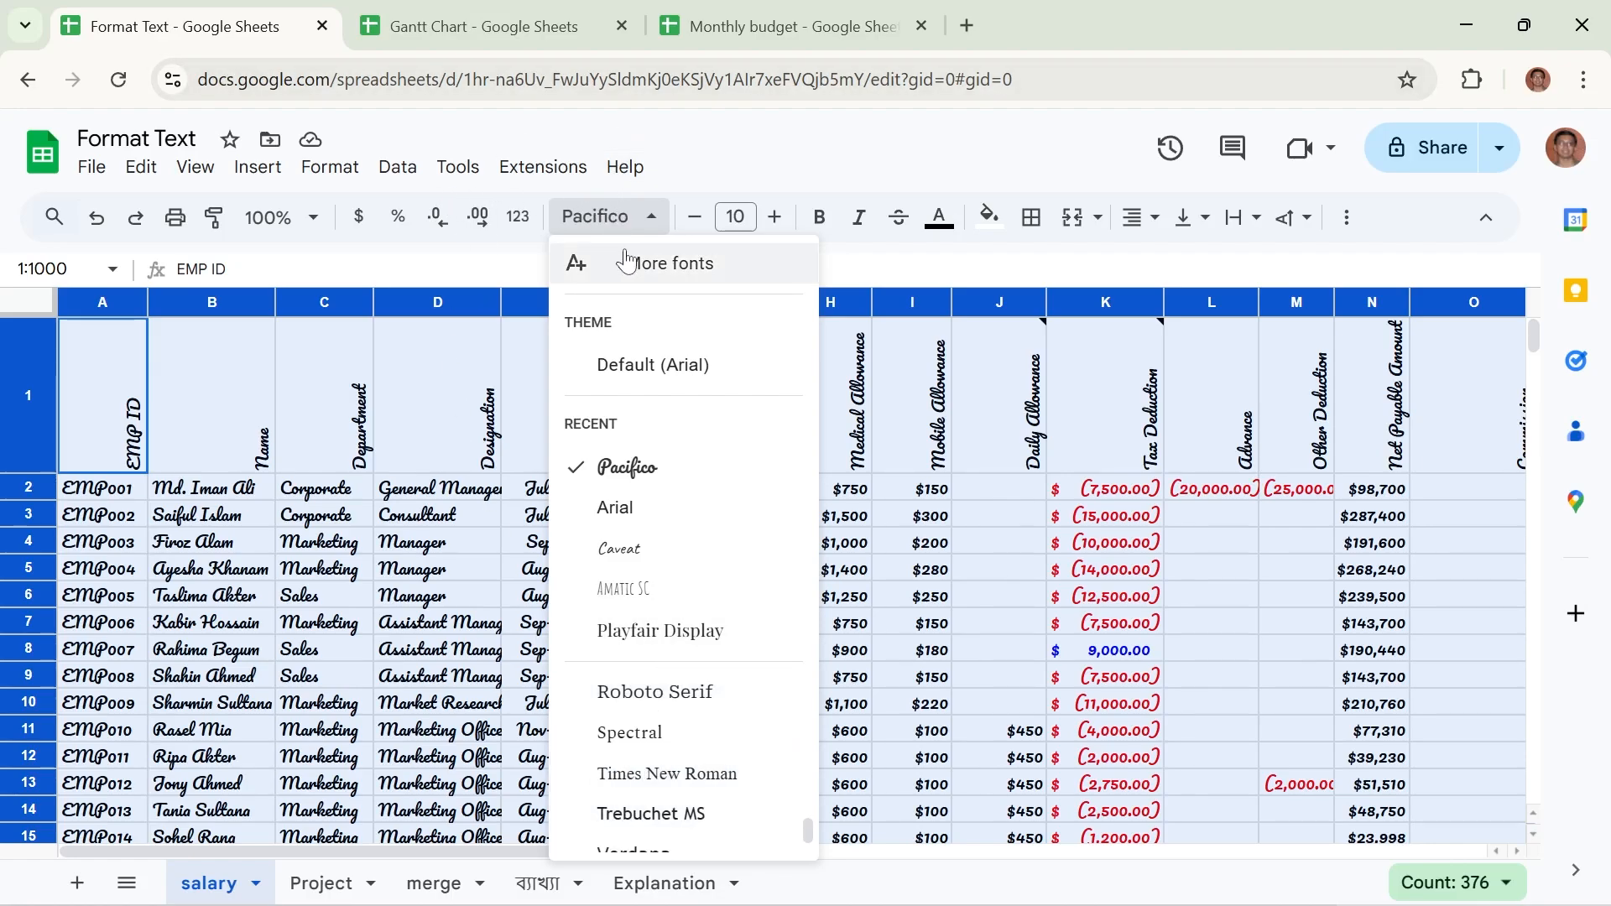
pyautogui.click(658, 262)
pyautogui.scroll(-1, 537, 655)
pyautogui.scroll(-3, 537, 654)
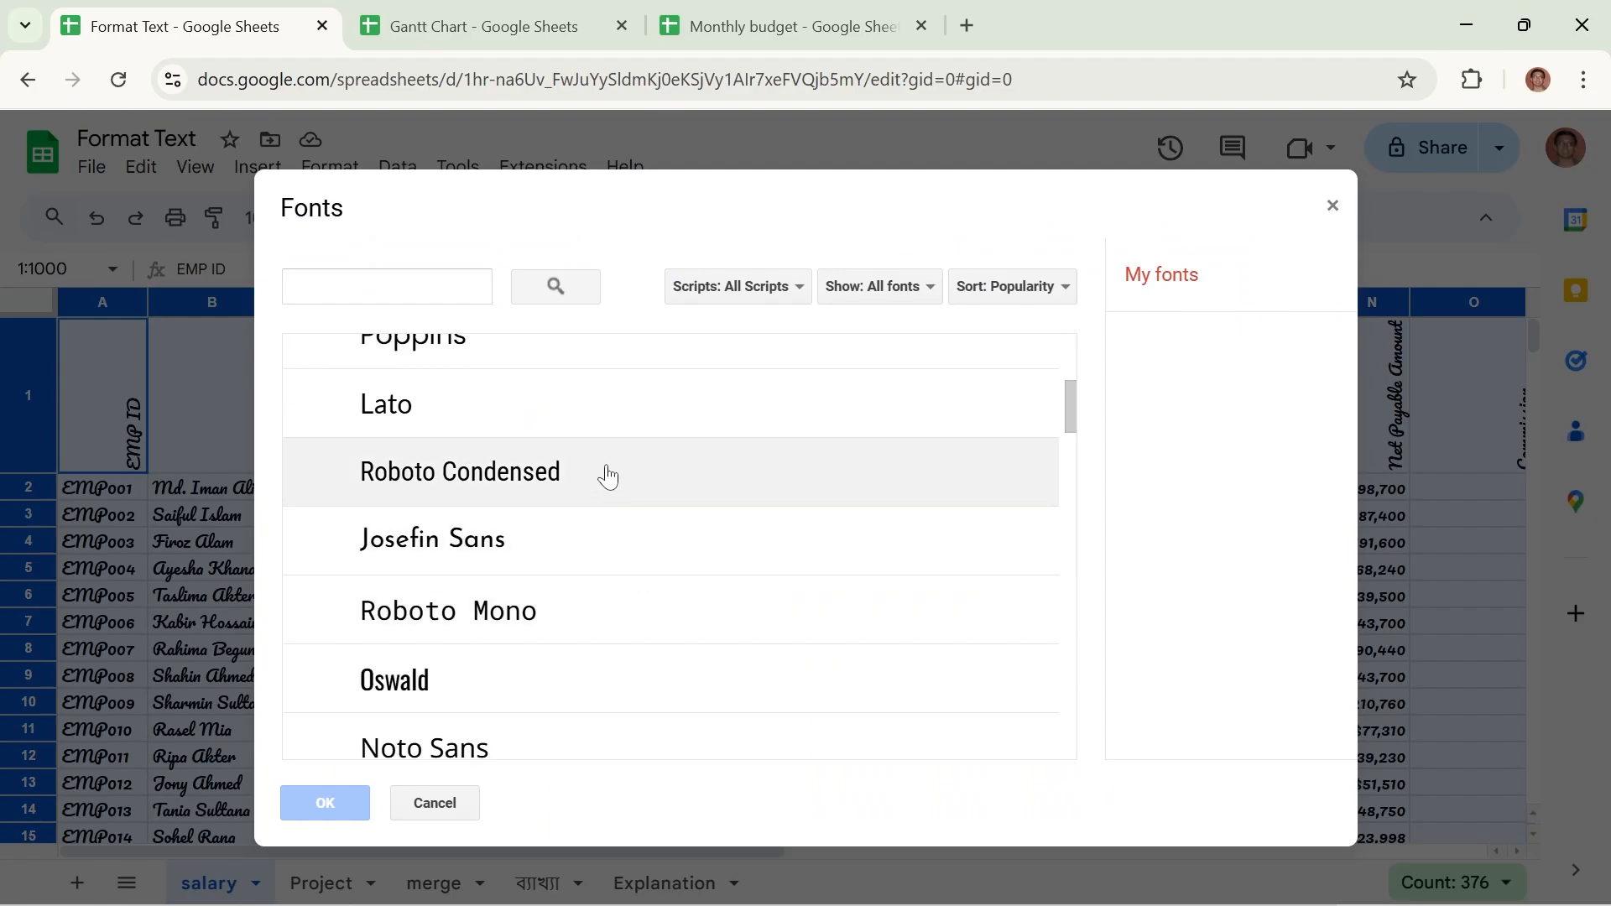
pyautogui.scroll(-4, 609, 476)
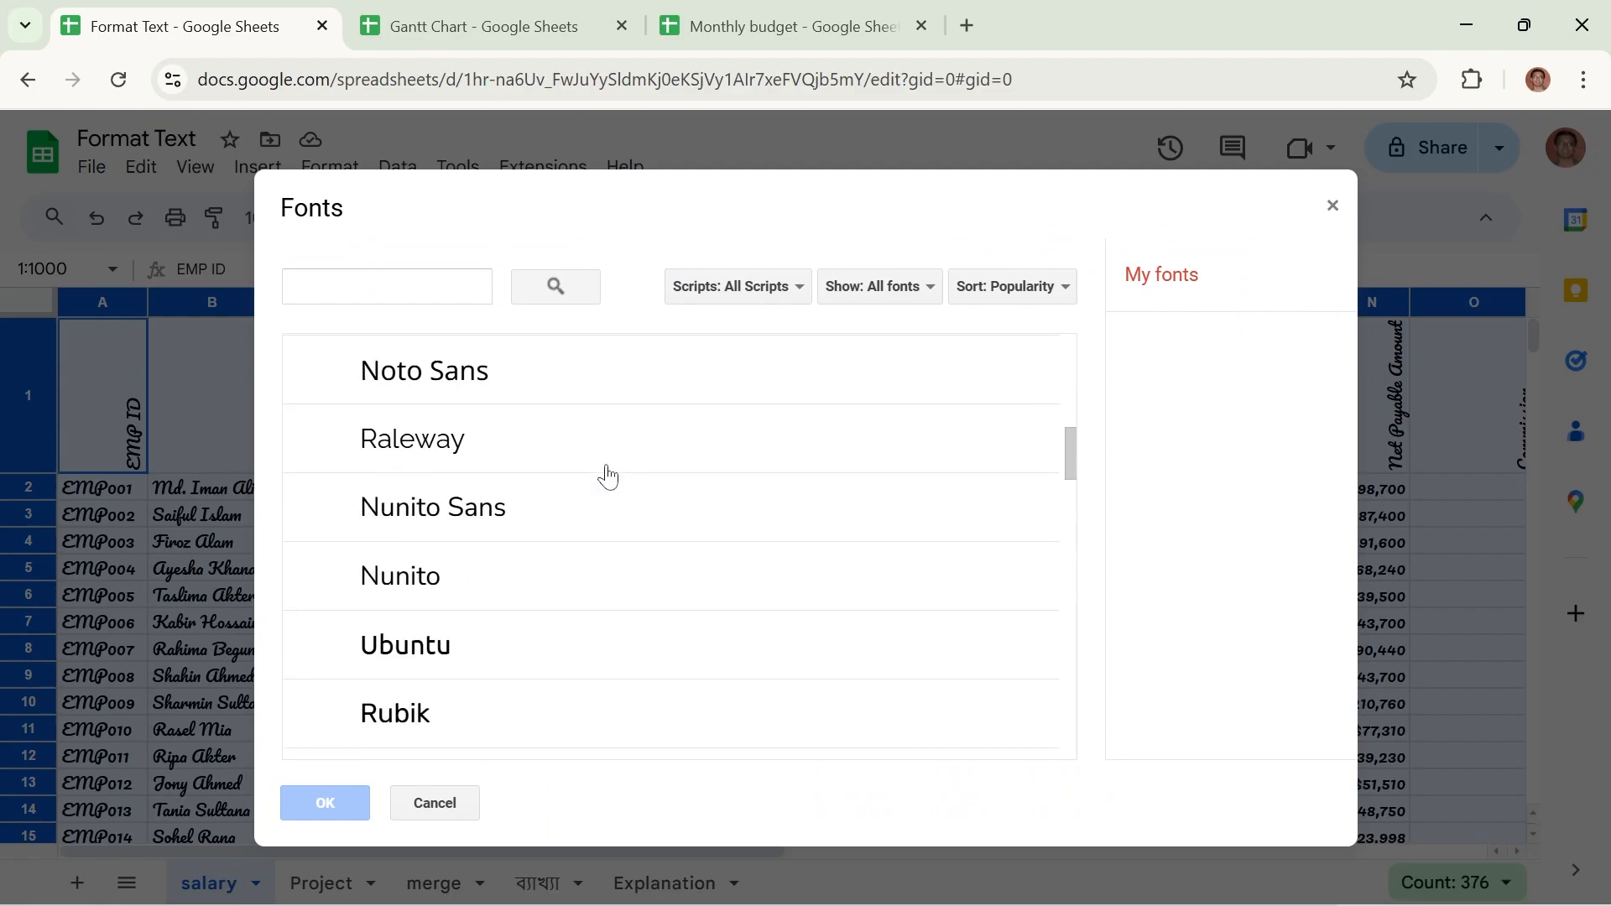
pyautogui.click(461, 650)
pyautogui.click(325, 803)
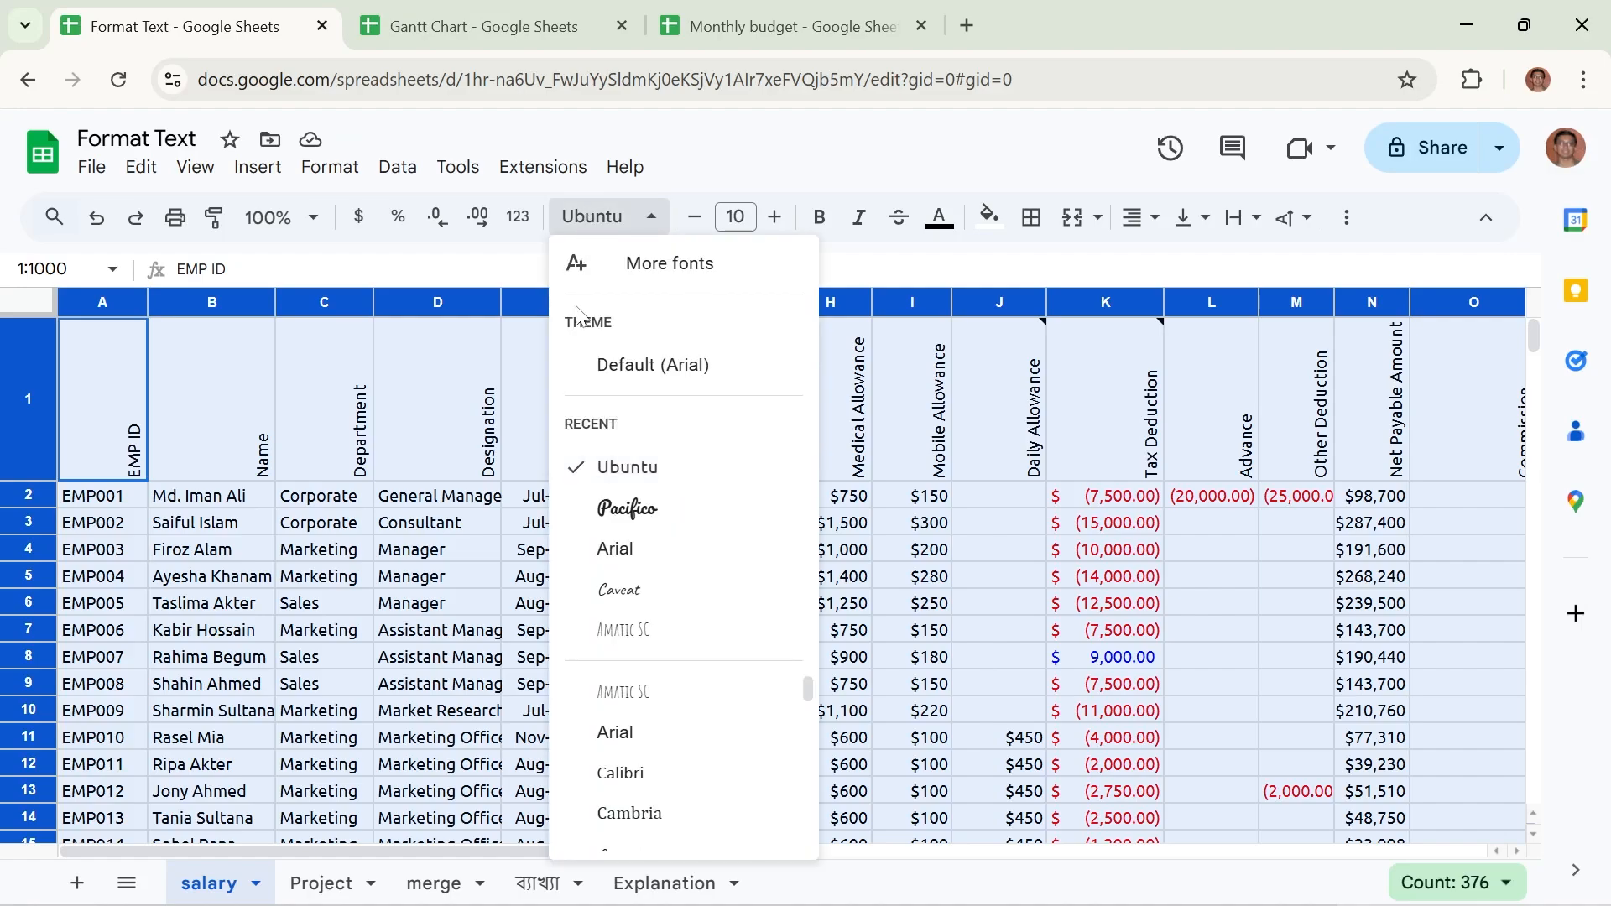
pyautogui.click(689, 476)
pyautogui.click(655, 579)
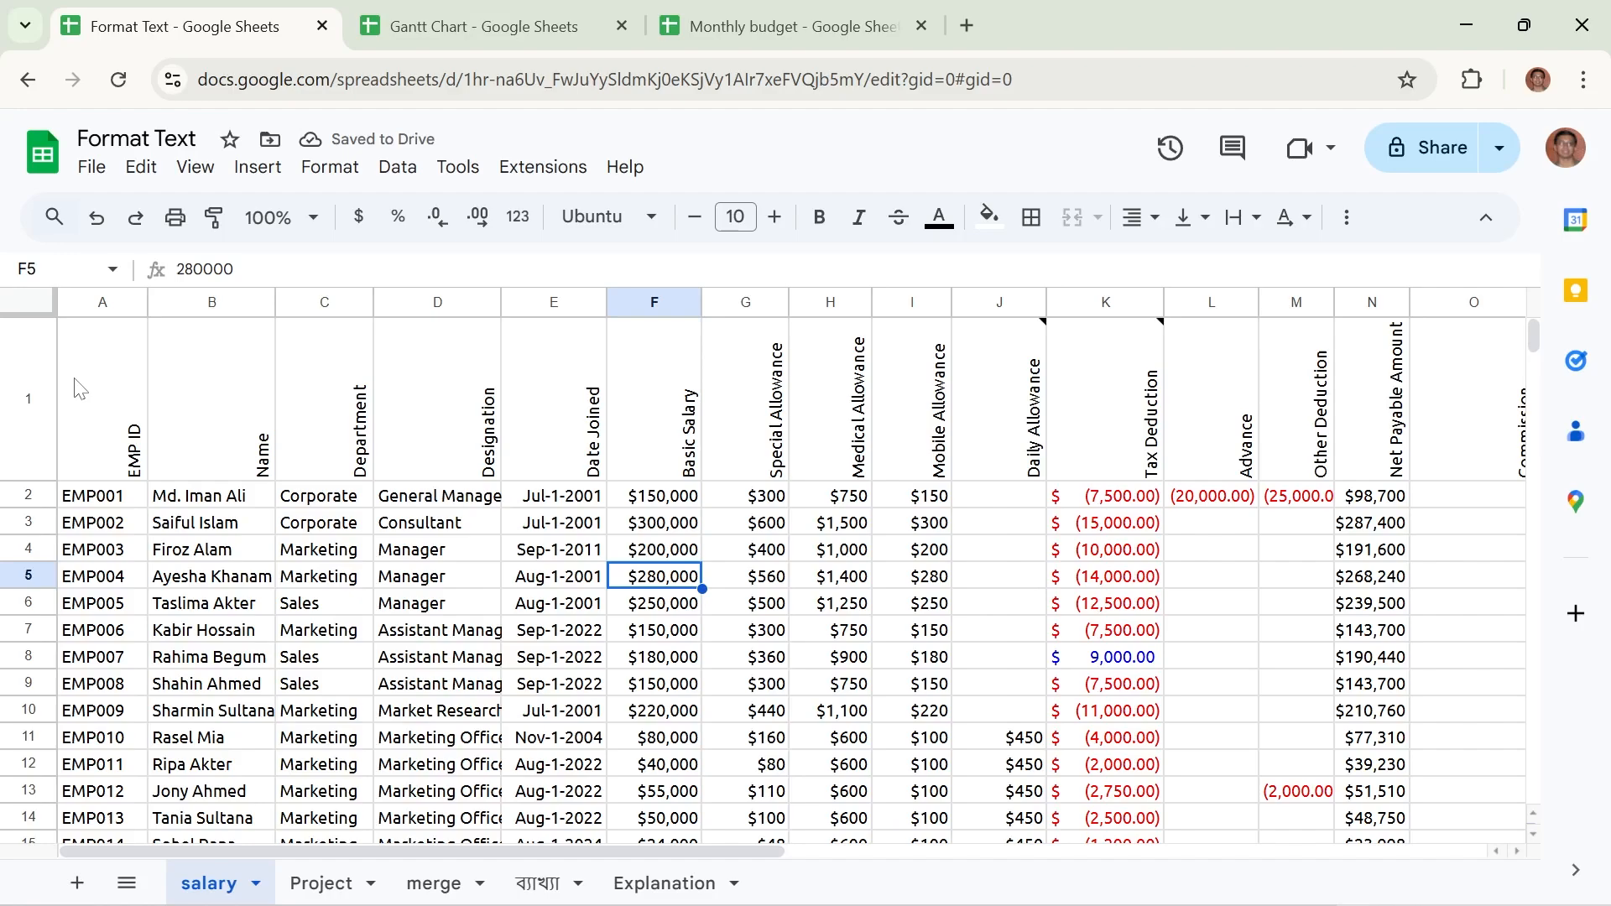
# Select the entire salary sheet and look through the font list, including the newly added font.
pyautogui.click(32, 304)
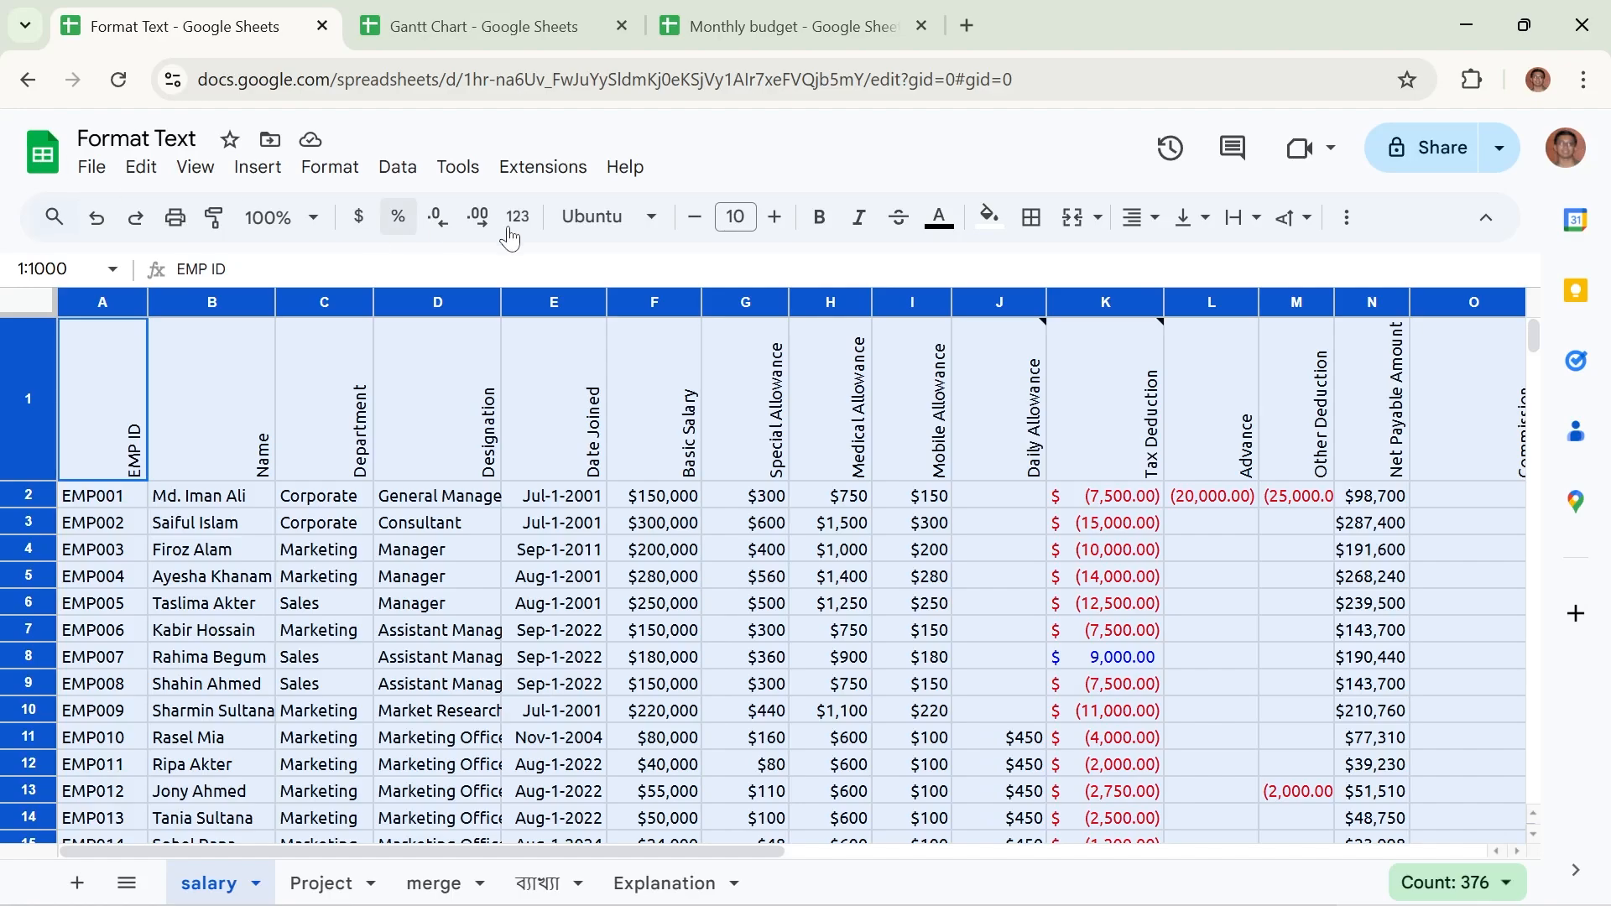
pyautogui.click(645, 217)
pyautogui.scroll(-6, 699, 749)
pyautogui.scroll(-3, 699, 749)
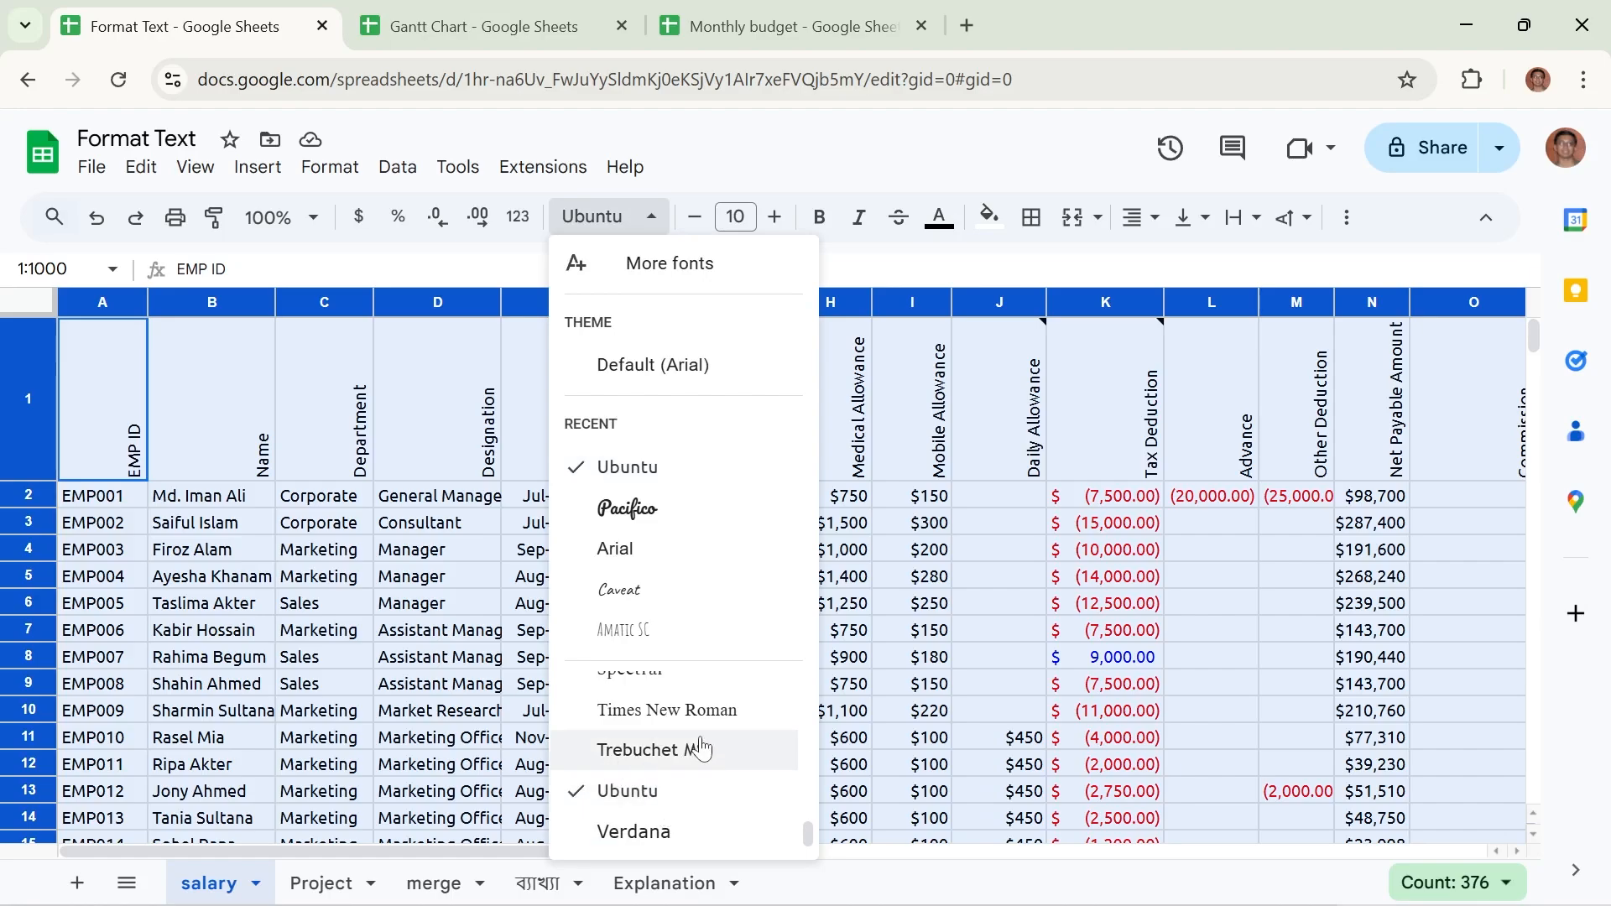
pyautogui.scroll(3, 646, 734)
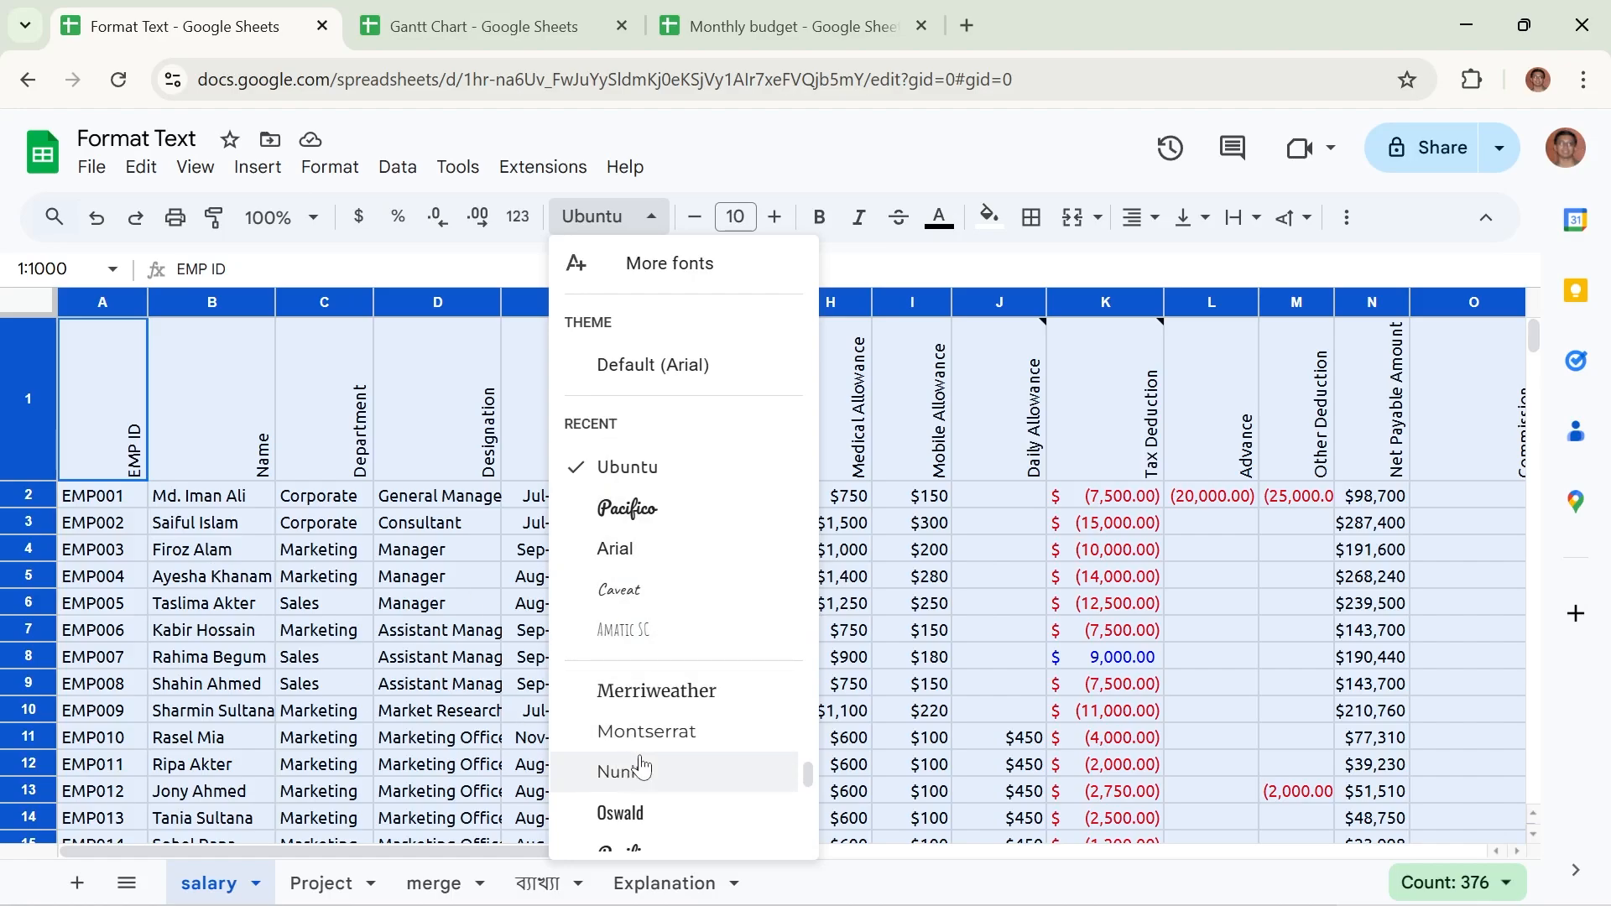
pyautogui.scroll(-3, 658, 763)
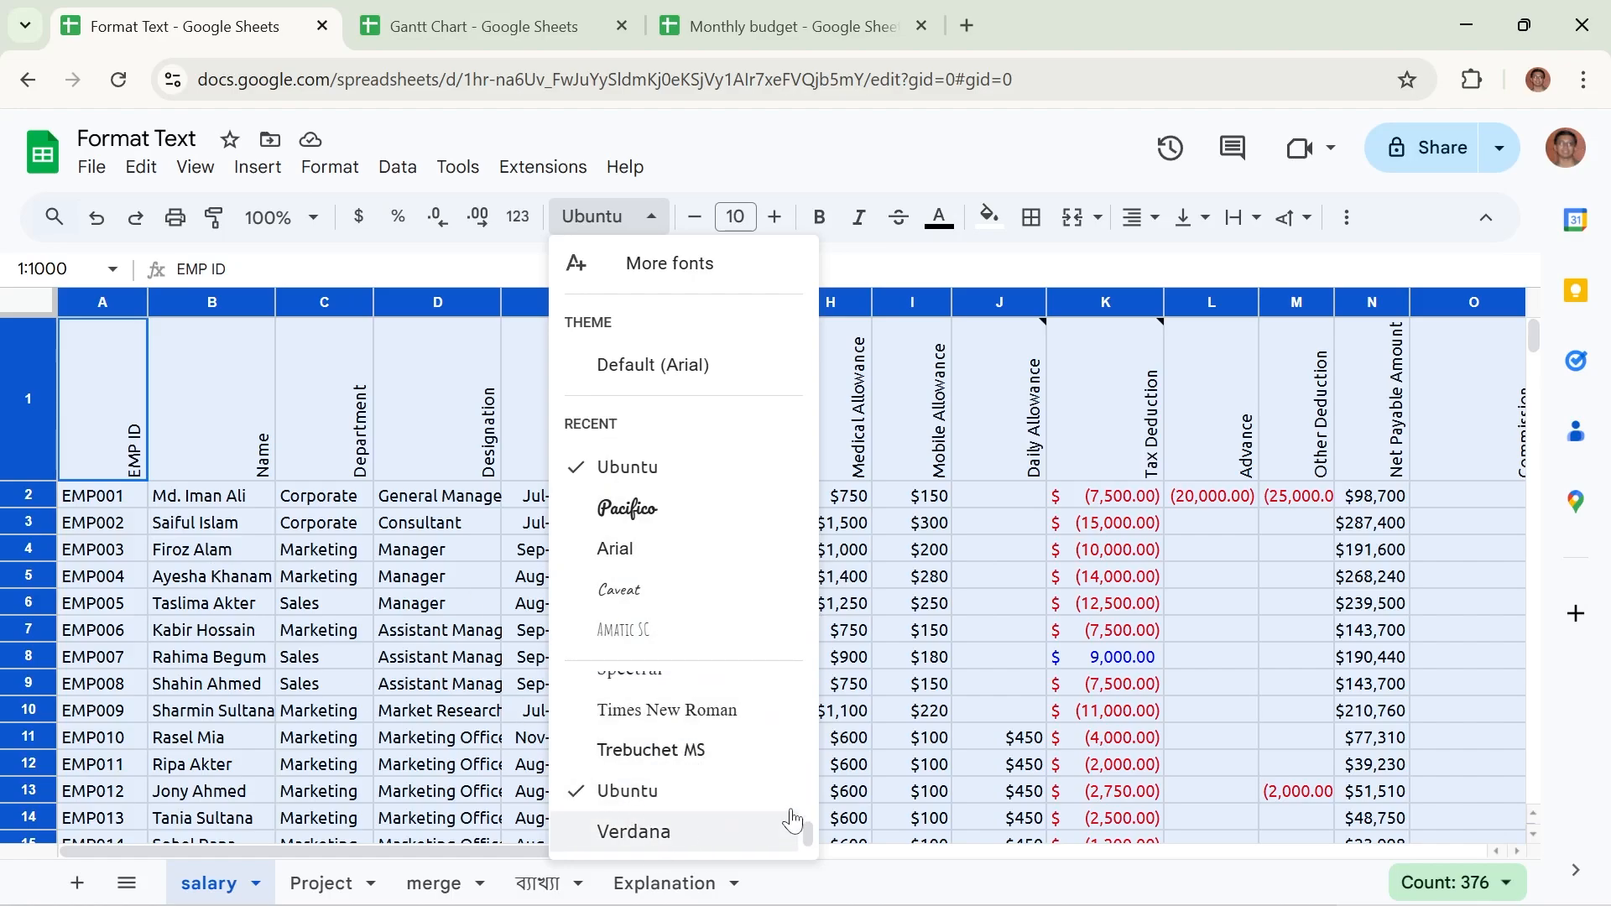
pyautogui.click(320, 611)
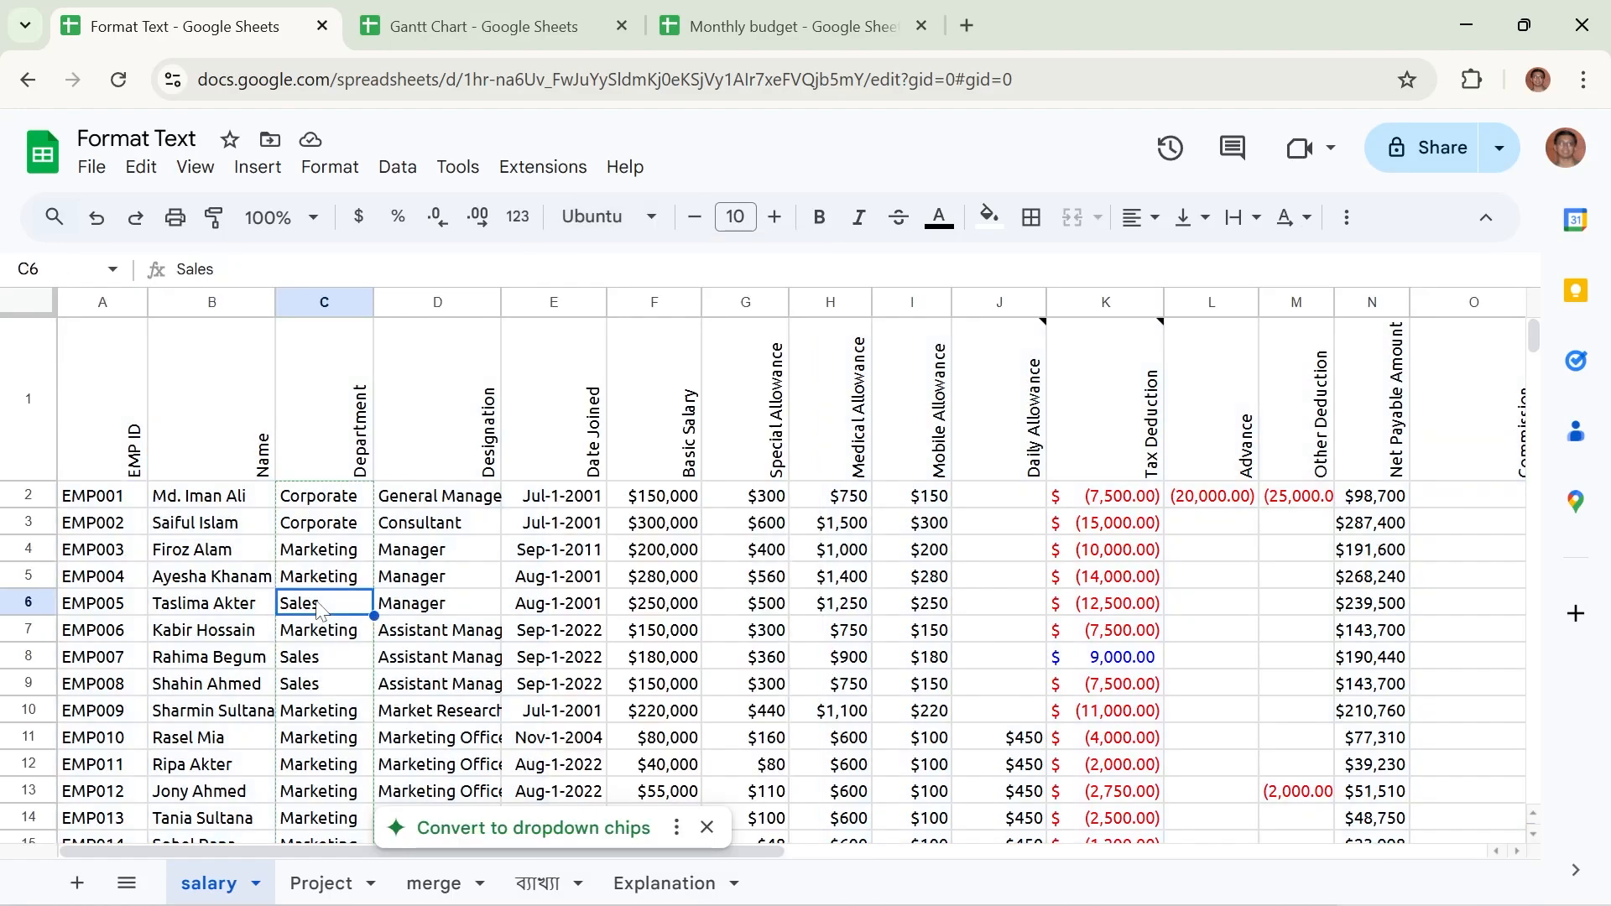
# On the Project sheet, increase the font size of the merged title in A1:G1 to 17.
pyautogui.click(331, 891)
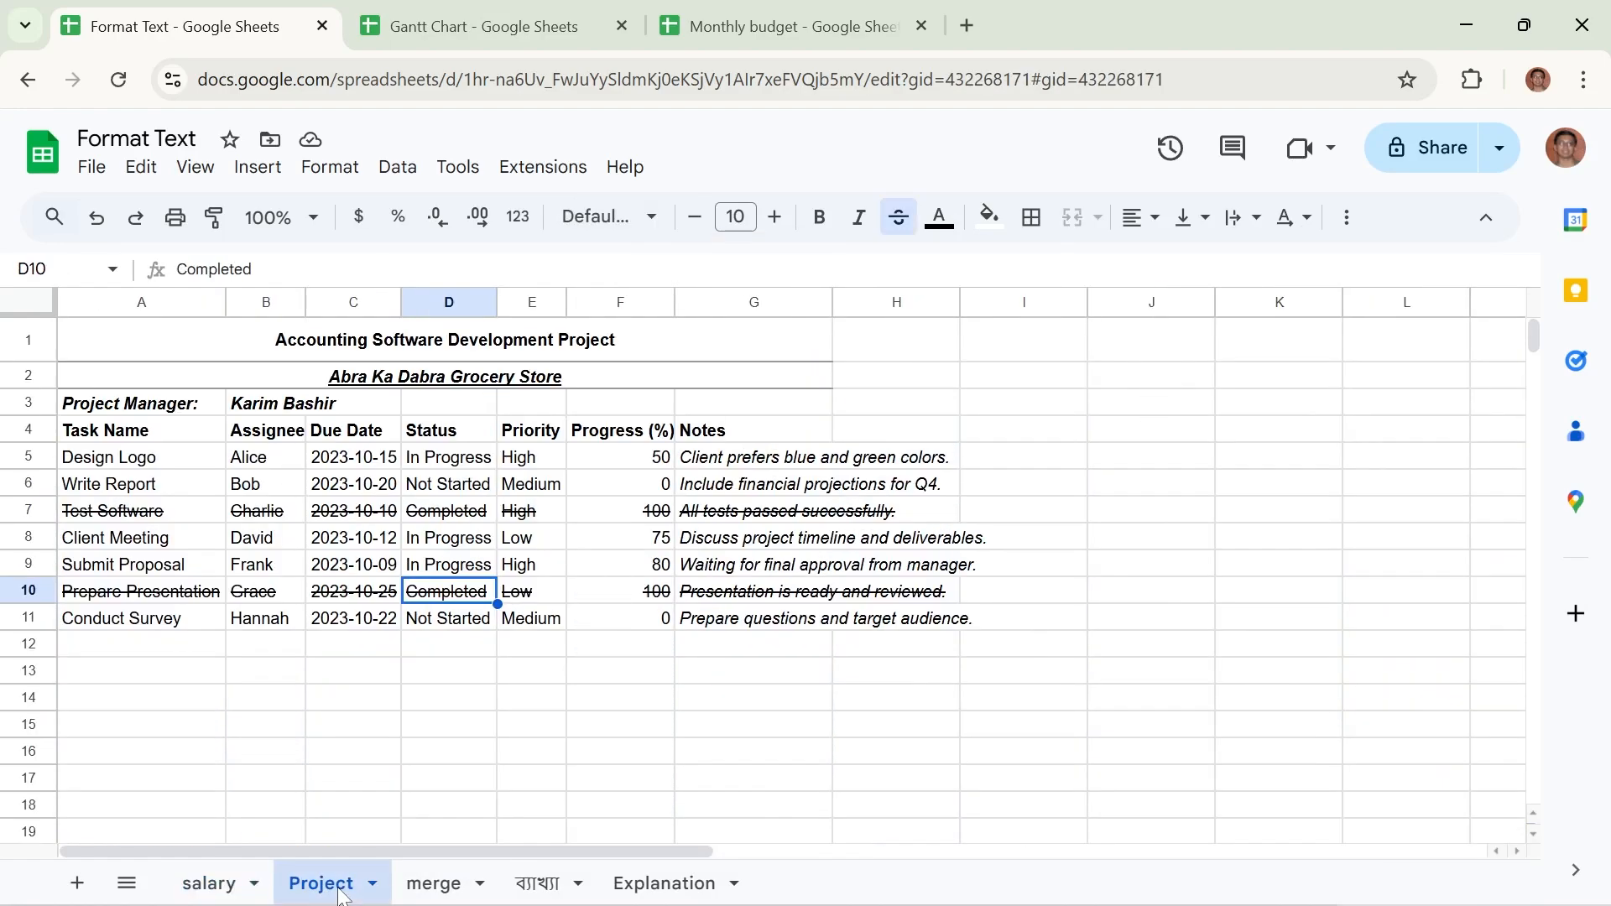
pyautogui.click(307, 359)
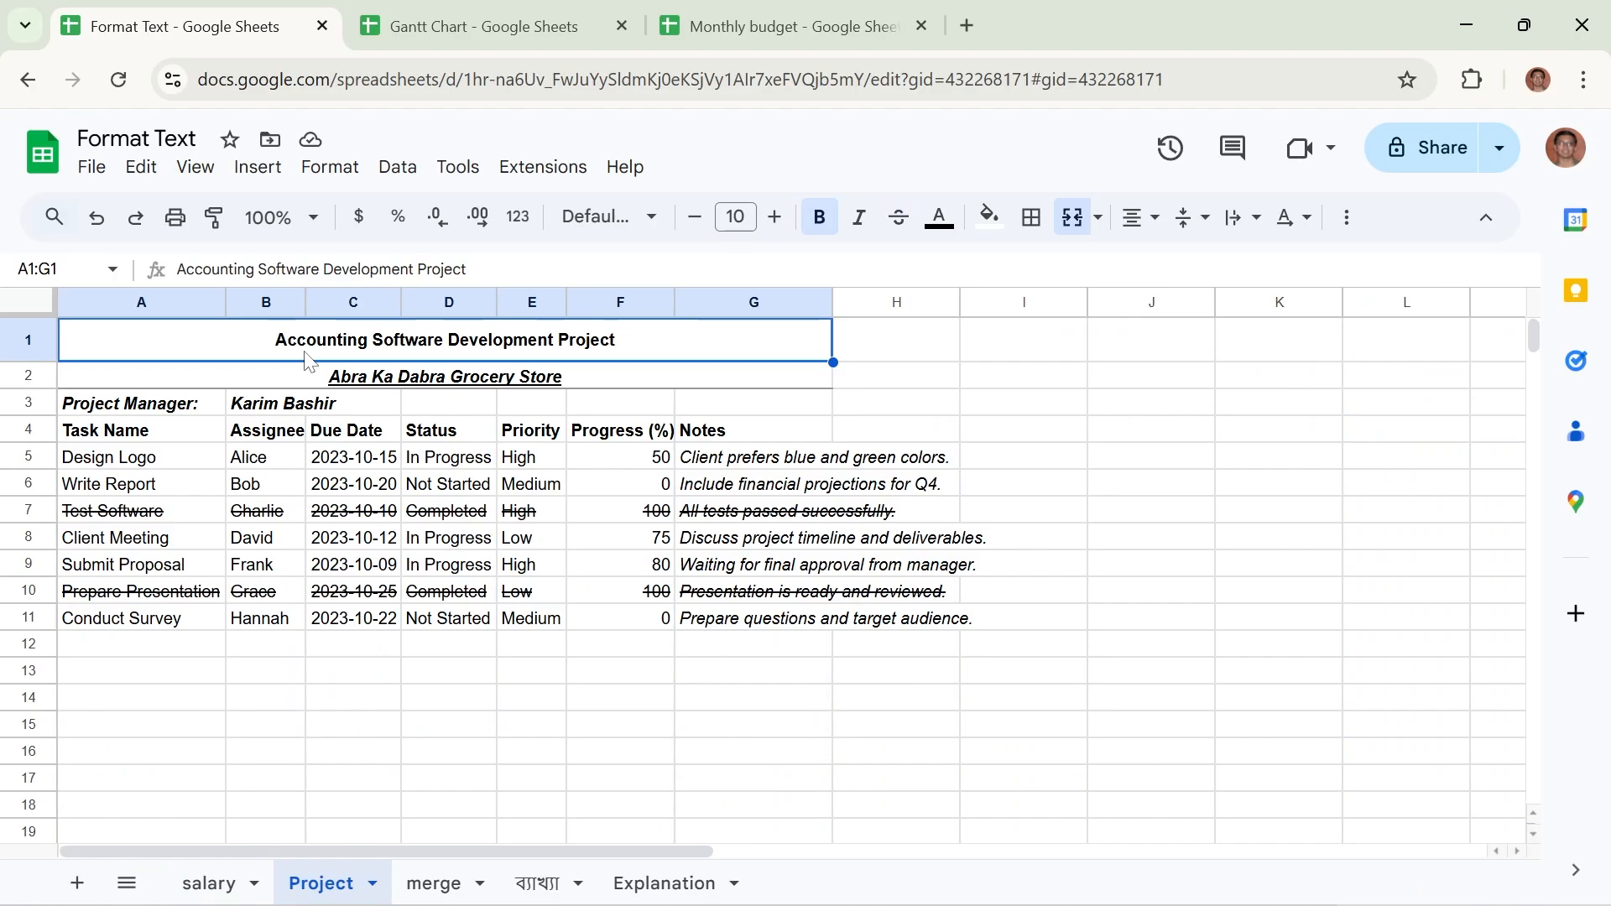
pyautogui.click(775, 219)
pyautogui.click(775, 218)
pyautogui.click(775, 218)
pyautogui.click(775, 219)
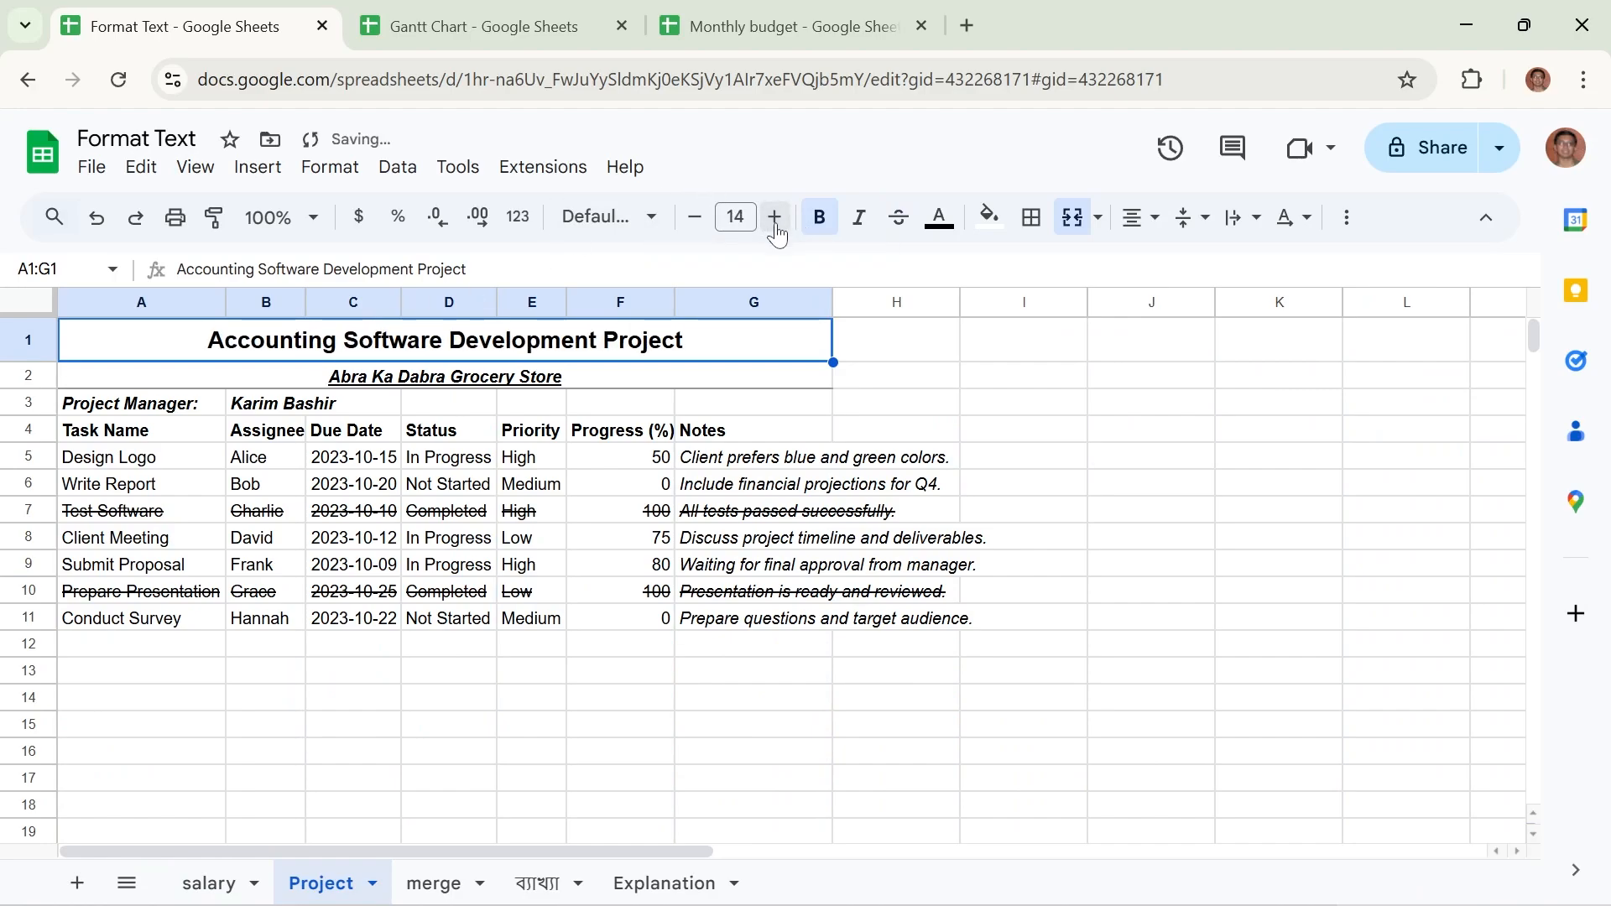
pyautogui.click(775, 218)
pyautogui.click(775, 218)
pyautogui.click(775, 218)
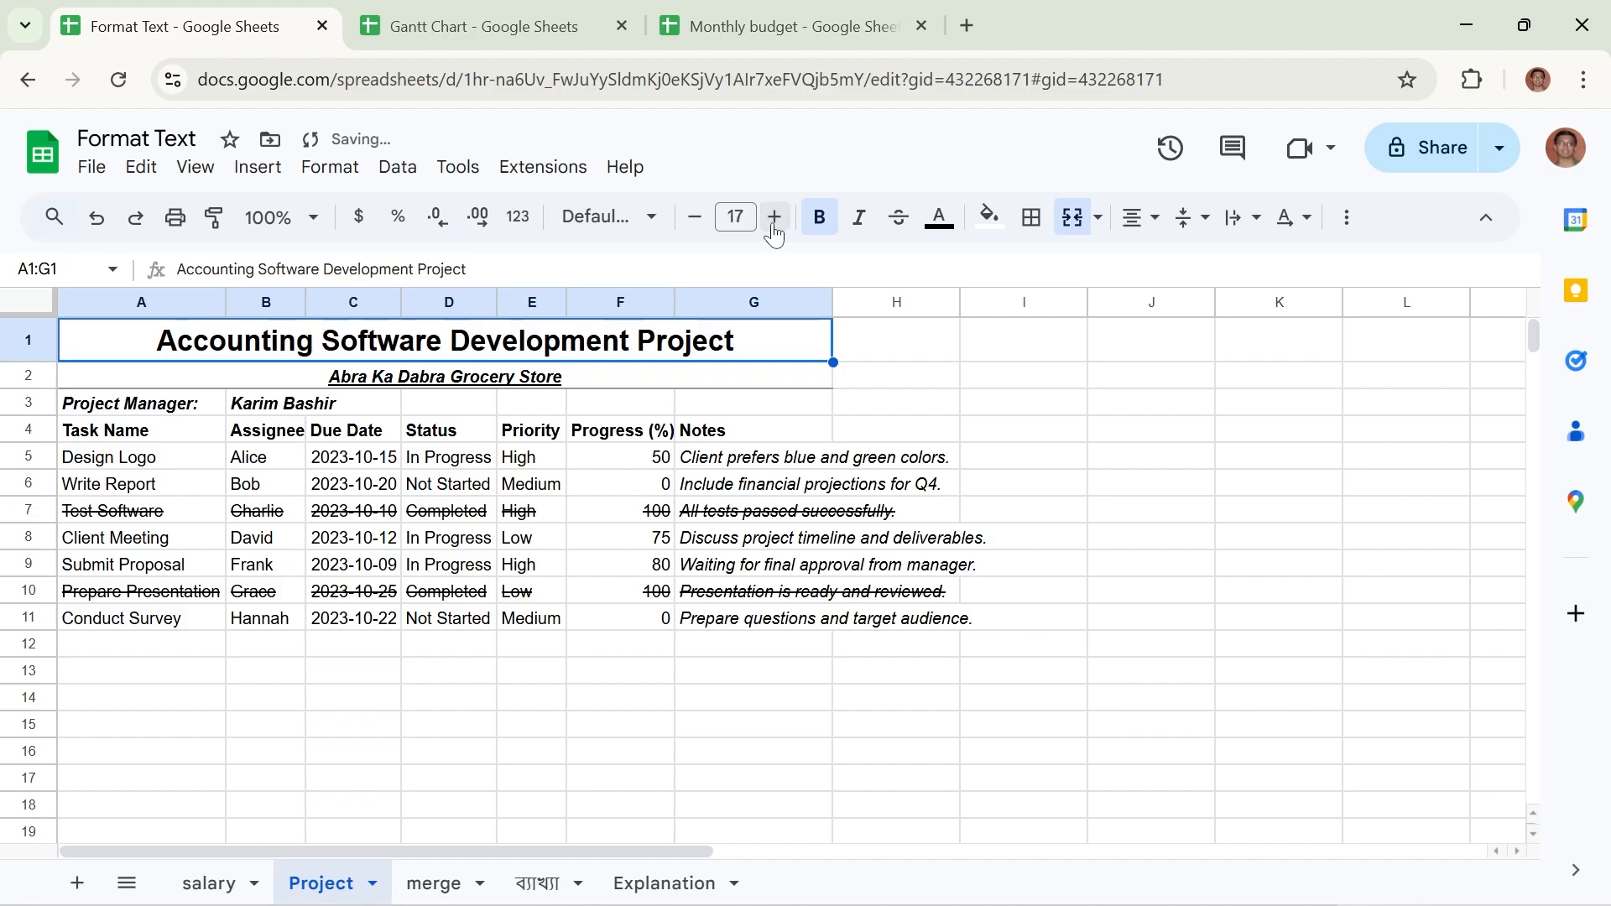
# Enter a custom font size of 33 for the title in A1:G1.
pyautogui.click(735, 218)
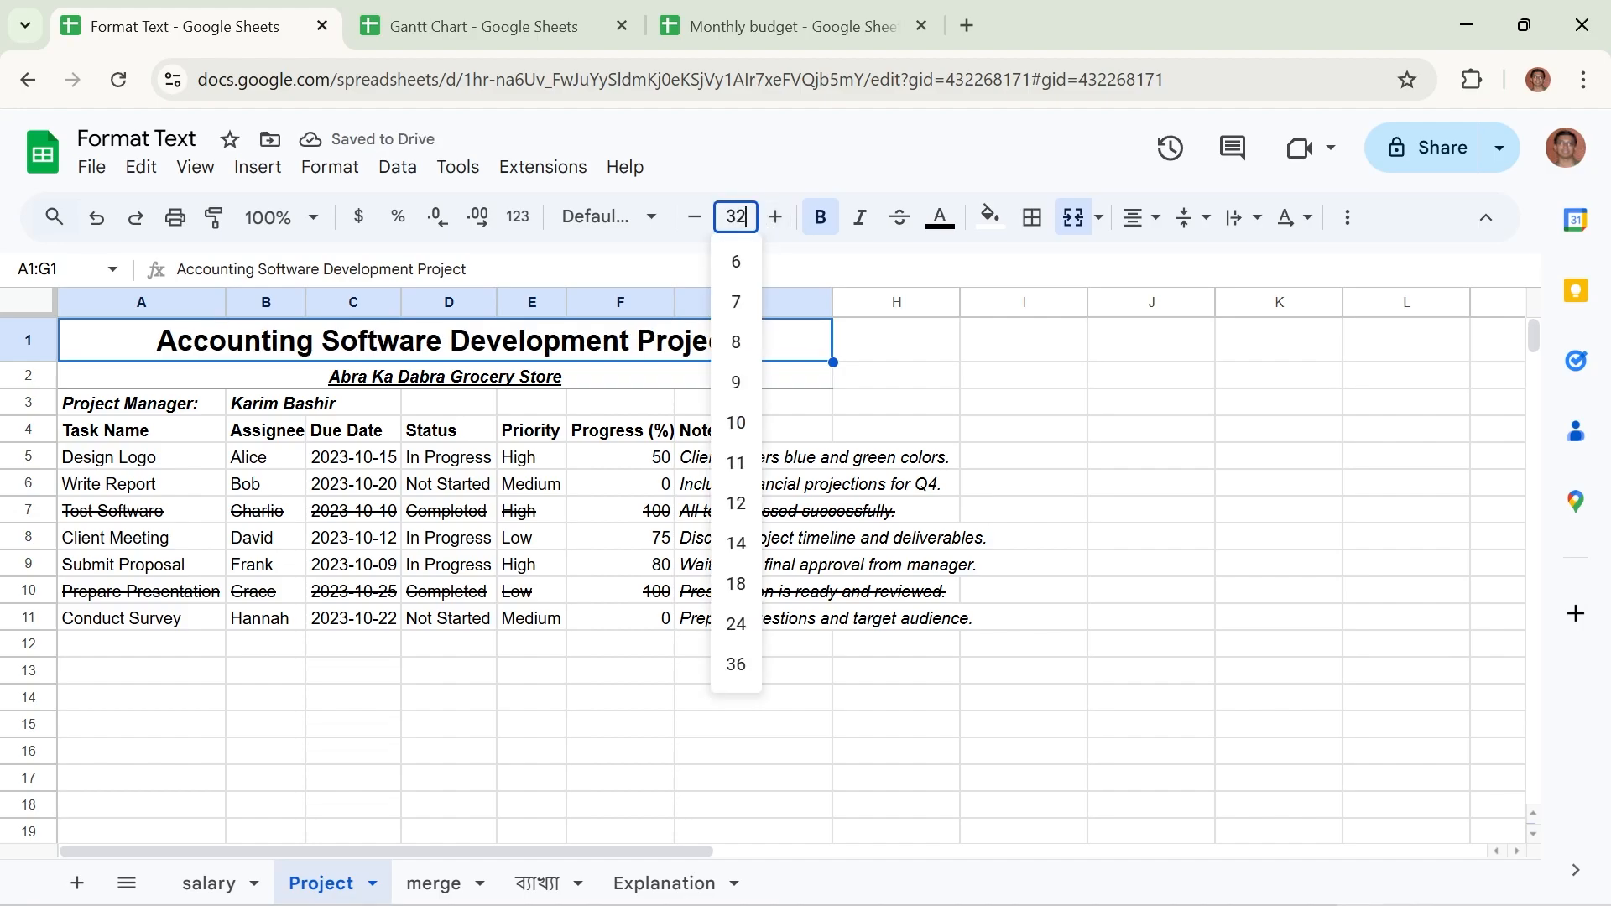
pyautogui.press('BackSpace')
pyautogui.press('Return')
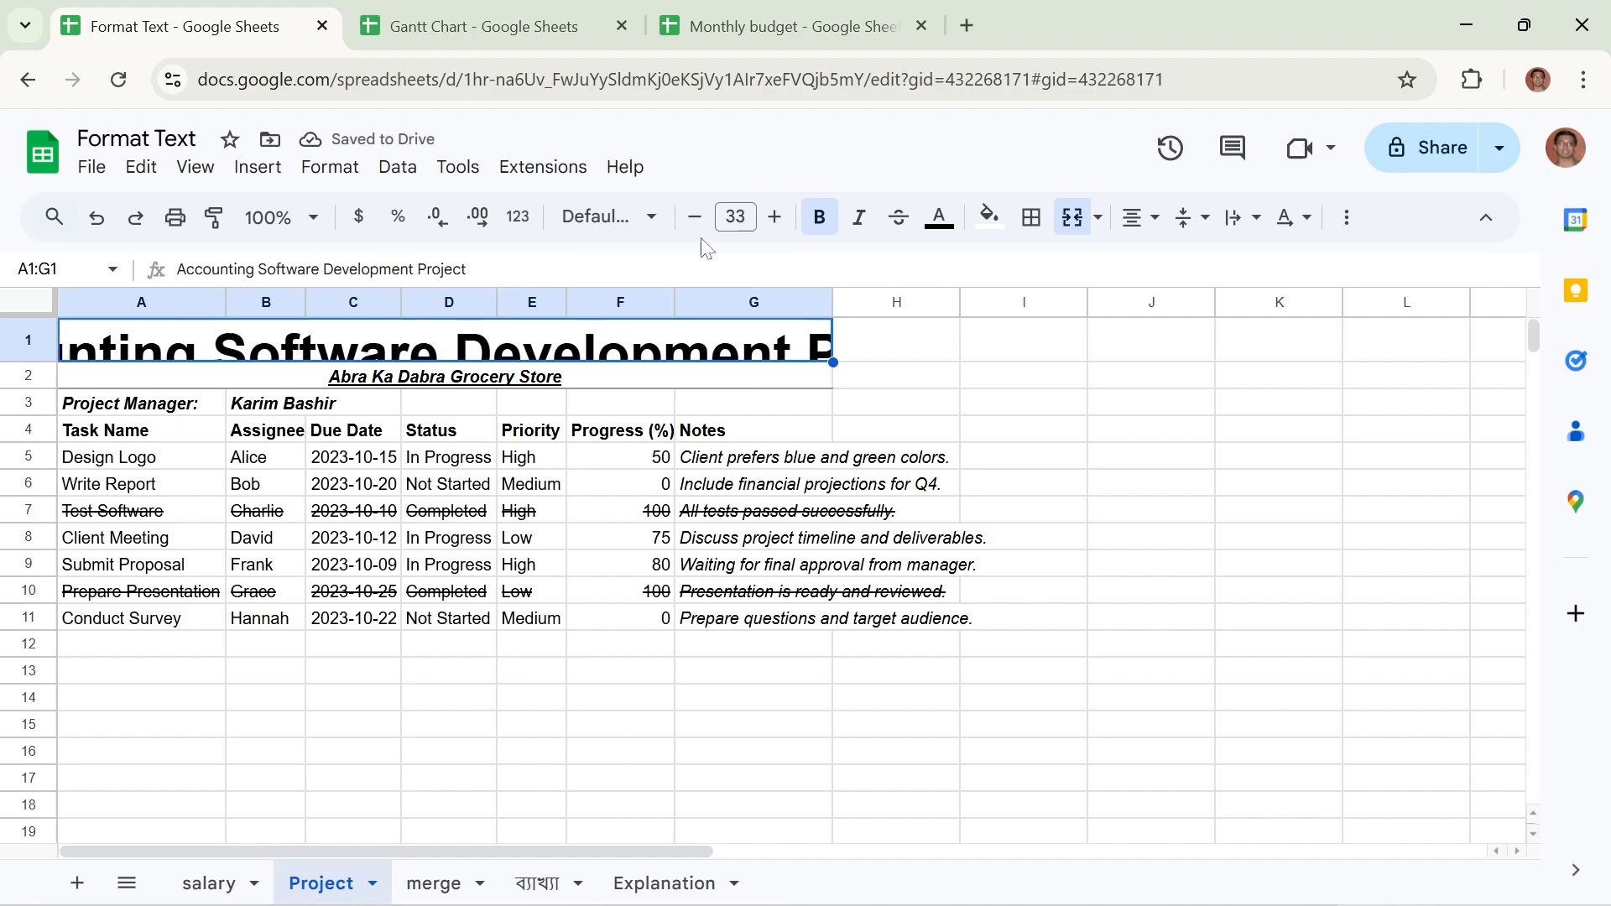
# Reduce the font size of the title in A1:G1 step by step to 22.
pyautogui.click(693, 221)
pyautogui.click(693, 221)
pyautogui.click(693, 221)
pyautogui.click(693, 223)
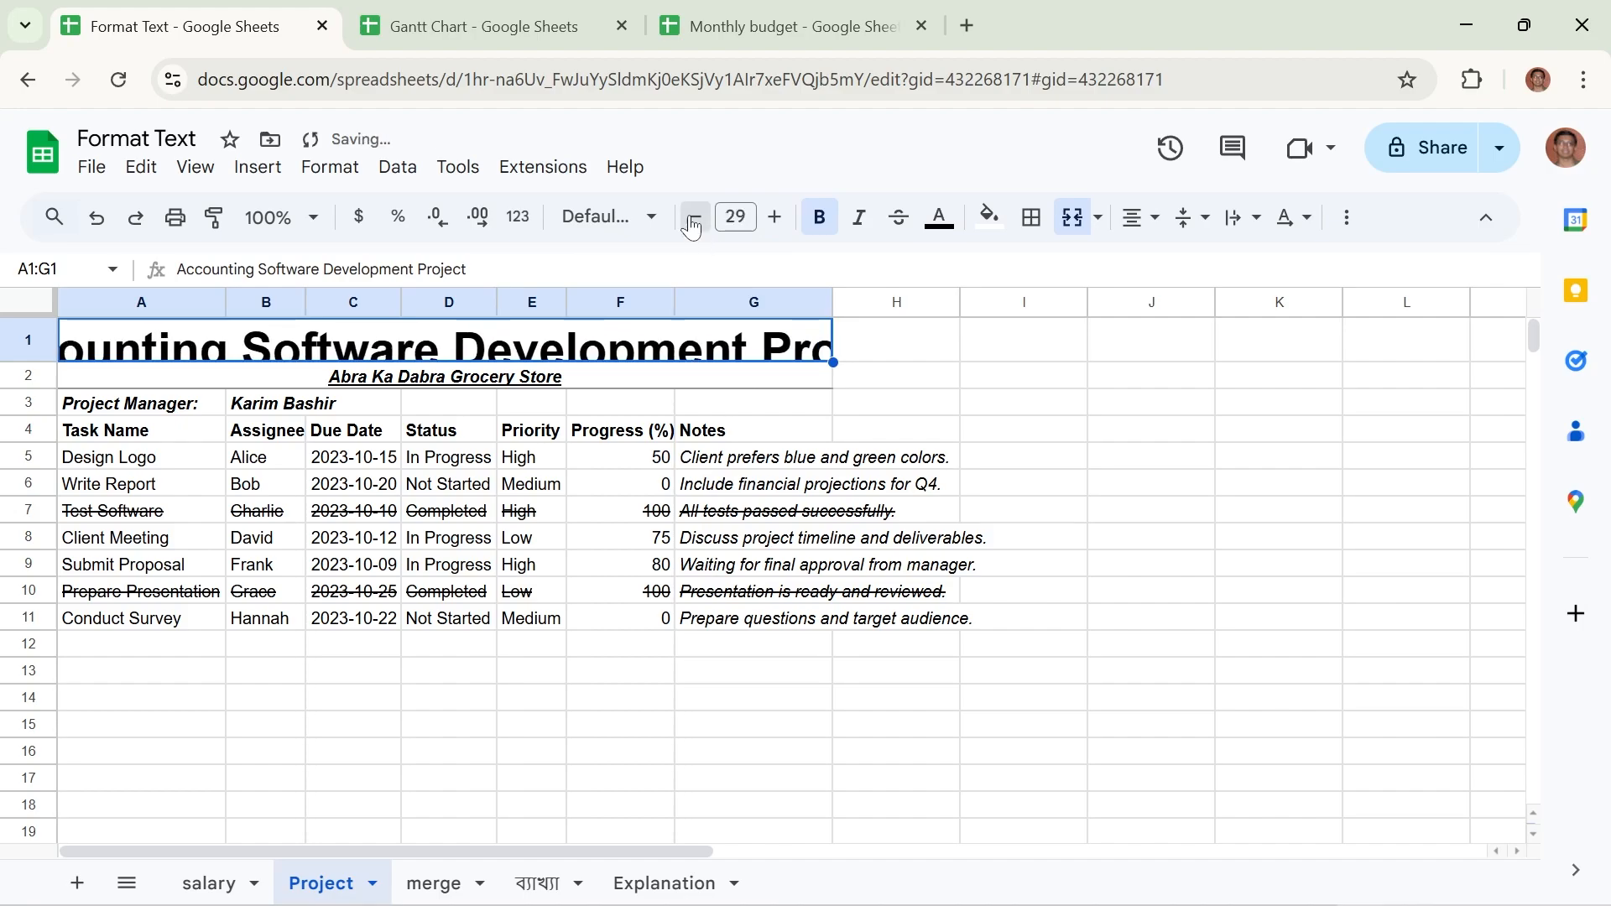
pyautogui.click(693, 221)
pyautogui.click(693, 221)
pyautogui.click(693, 221)
pyautogui.click(693, 222)
pyautogui.click(694, 221)
pyautogui.click(693, 222)
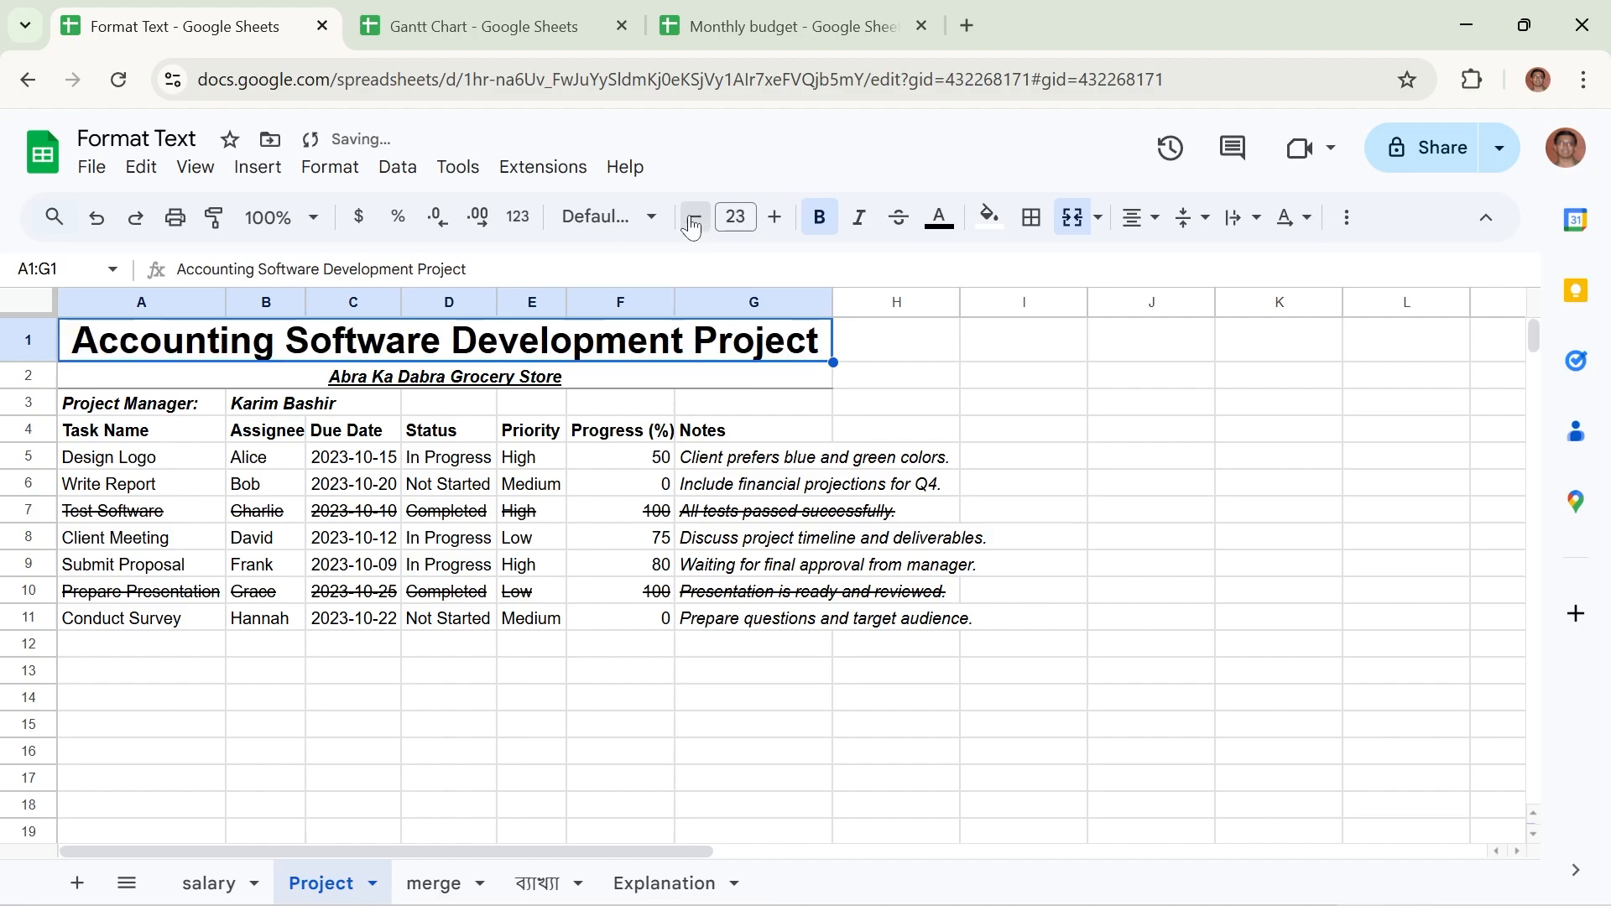
pyautogui.click(693, 222)
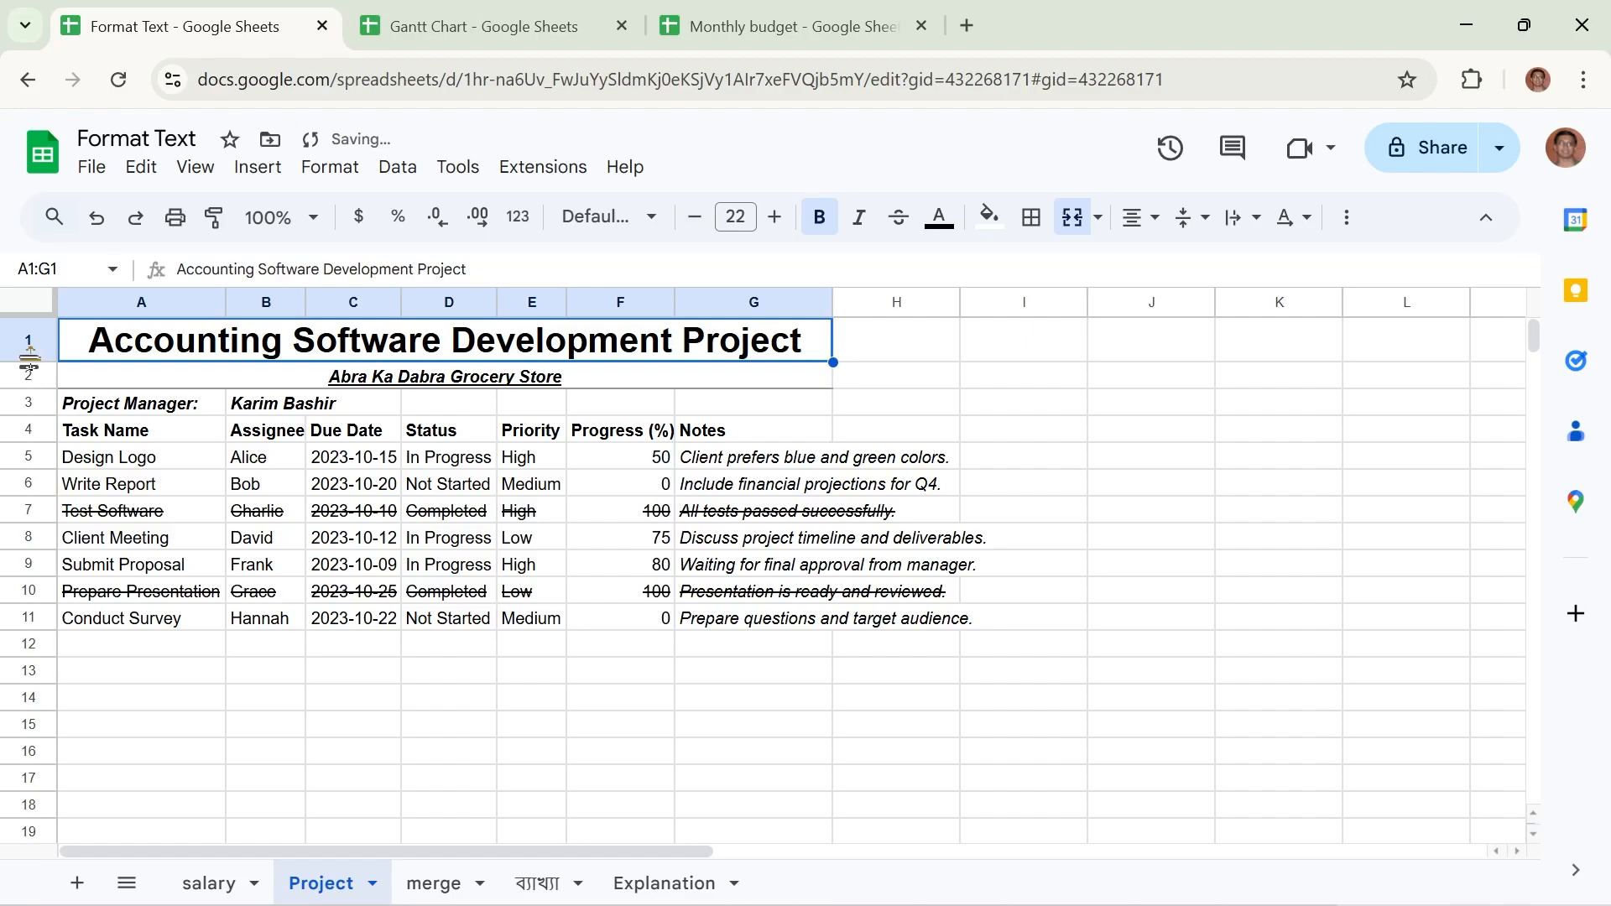
# Make row 1 of the Project sheet slightly taller and bring up the preset font sizes for its title.
pyautogui.moveTo(30, 361); pyautogui.dragTo(30, 380)
pyautogui.click(315, 172)
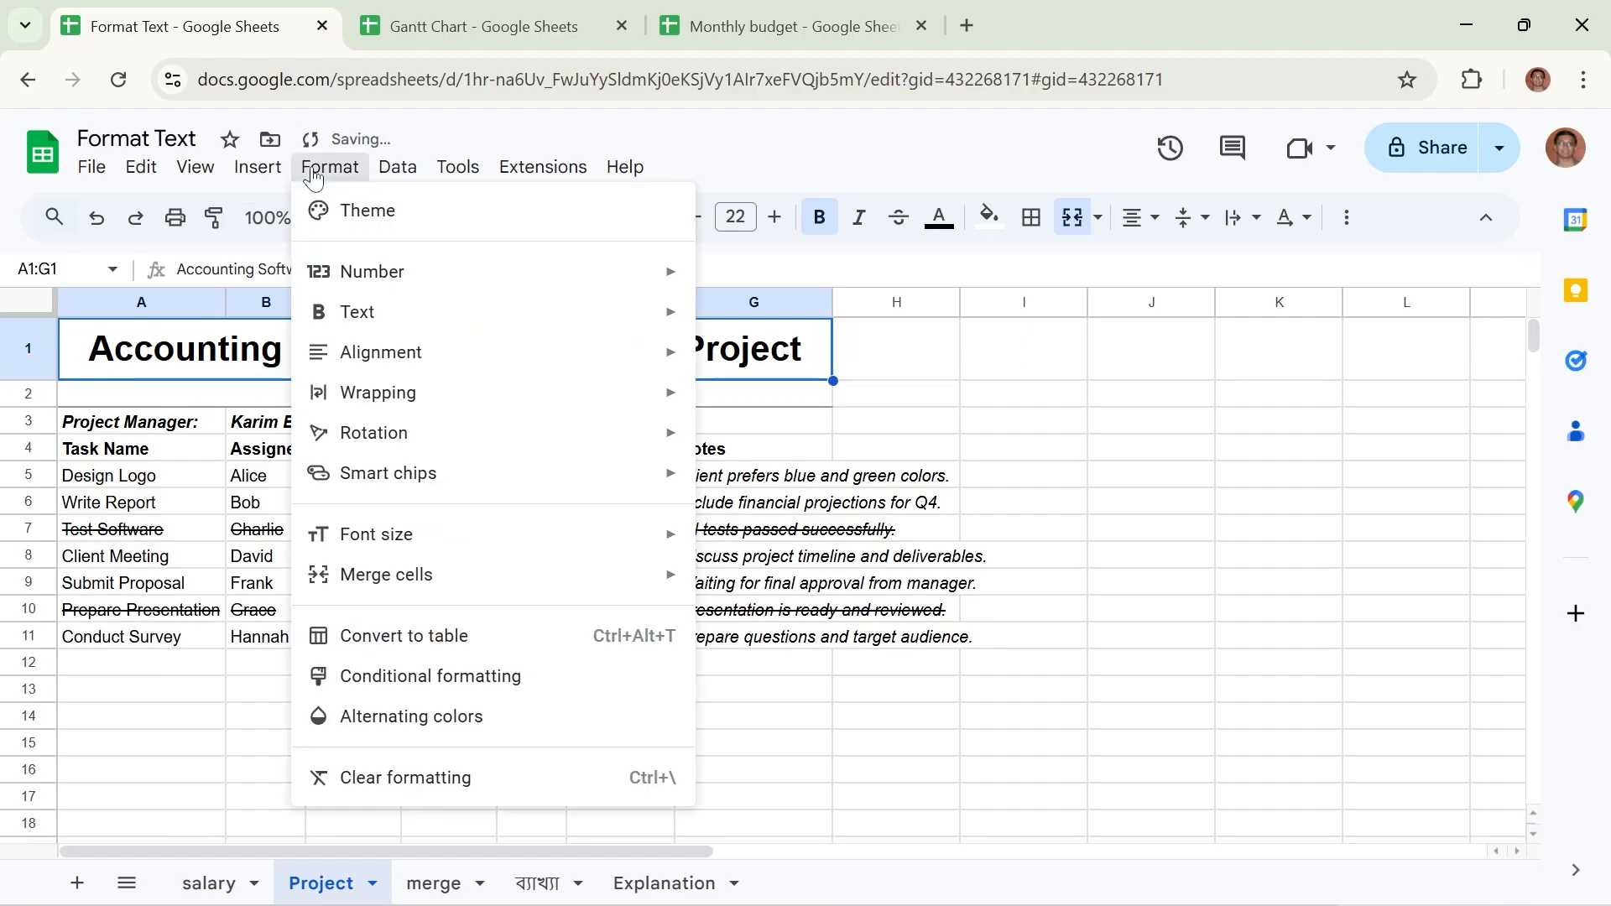
pyautogui.moveTo(460, 536)
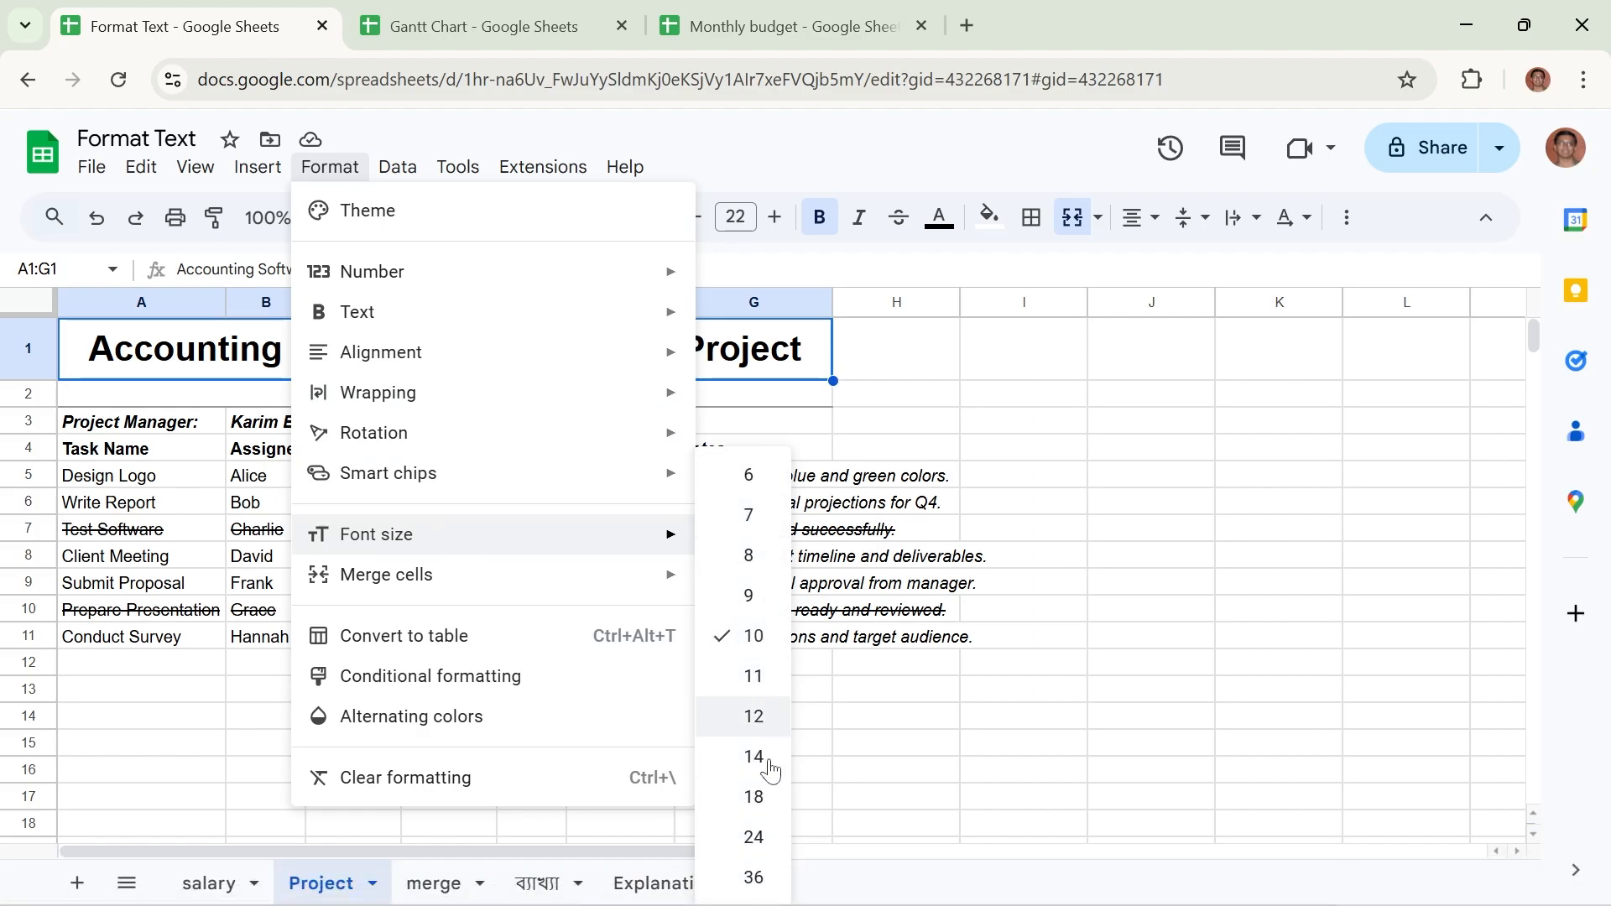
# Try to set a decimal font size of 22.5 for the title in A1:G1.
pyautogui.click(736, 216)
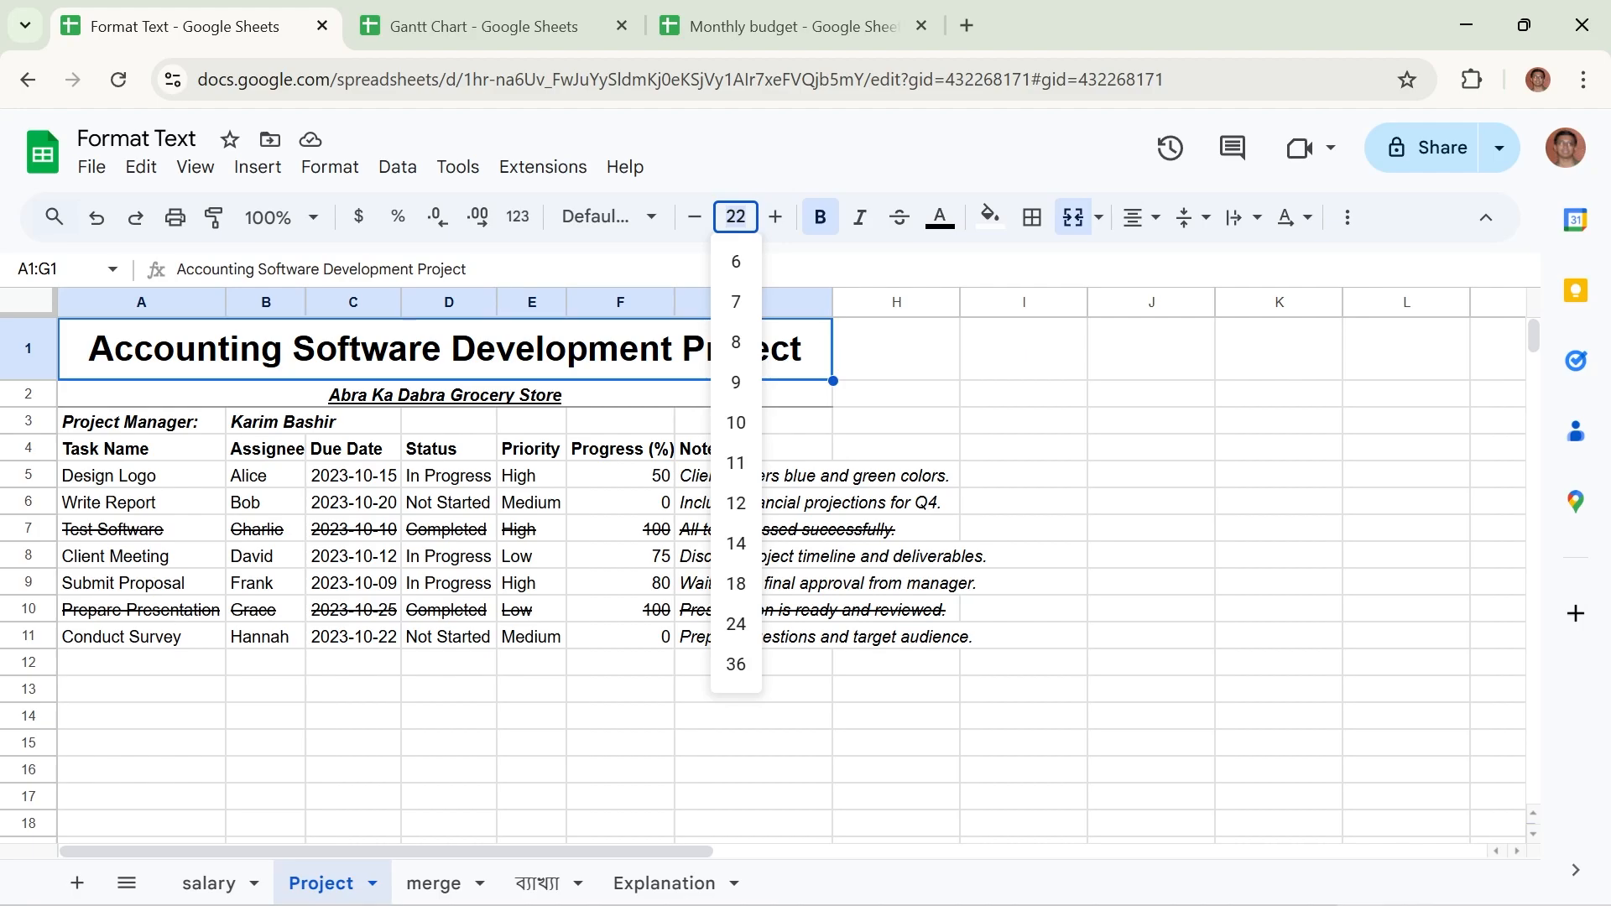
pyautogui.write('22.5')
pyautogui.press('Return')
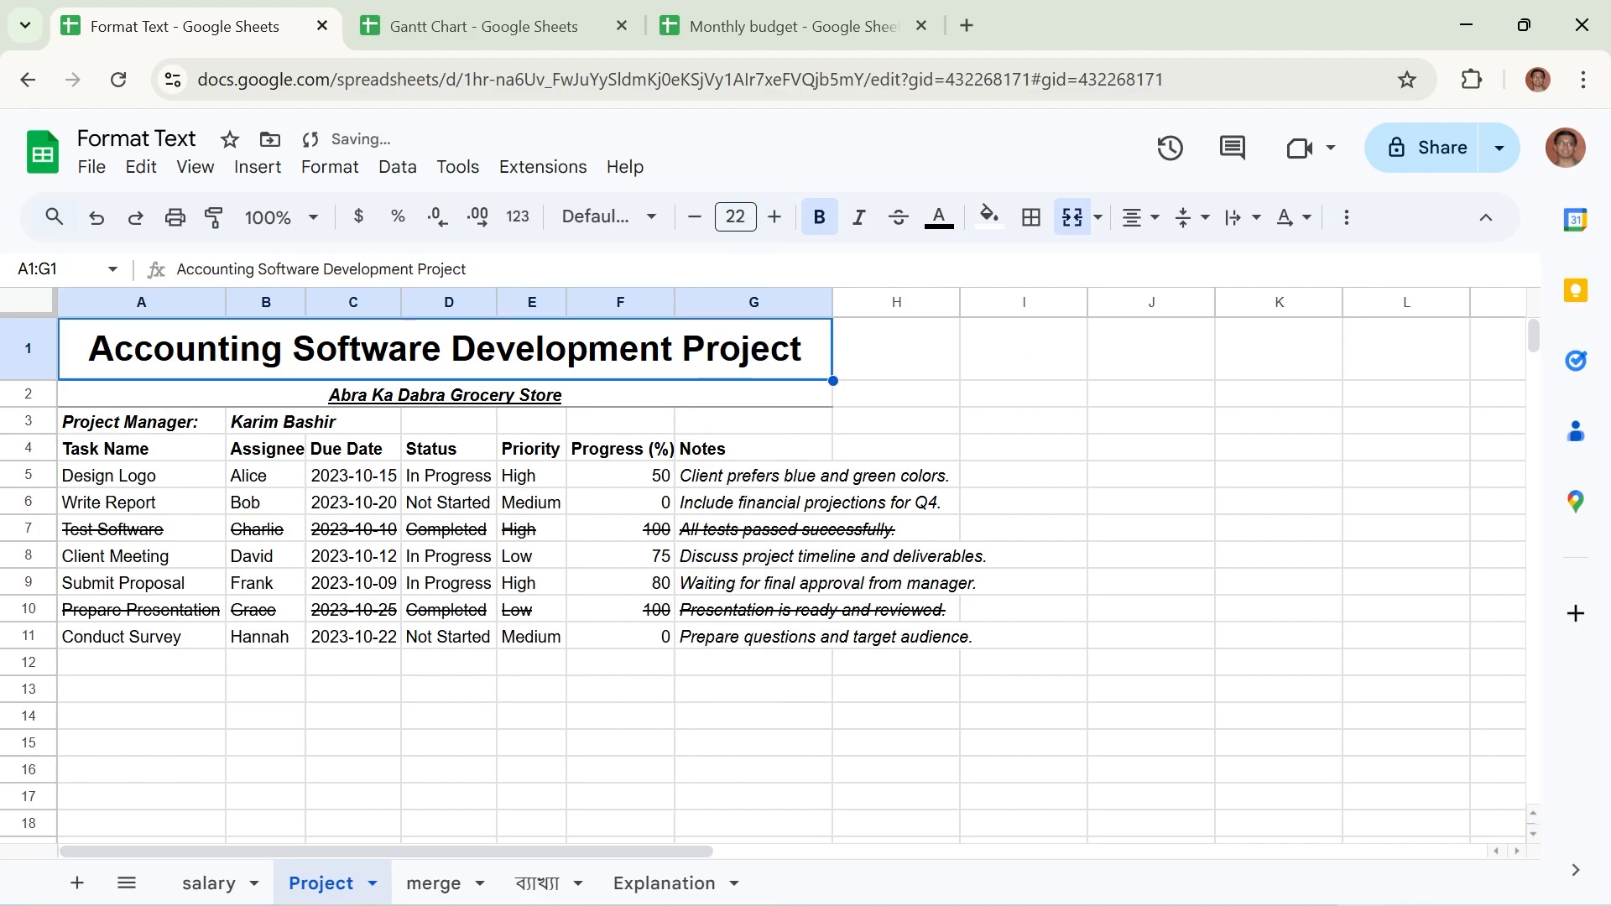
# Compare the two lists of preset font sizes for the title in A1:G1 without choosing one.
pyautogui.click(736, 217)
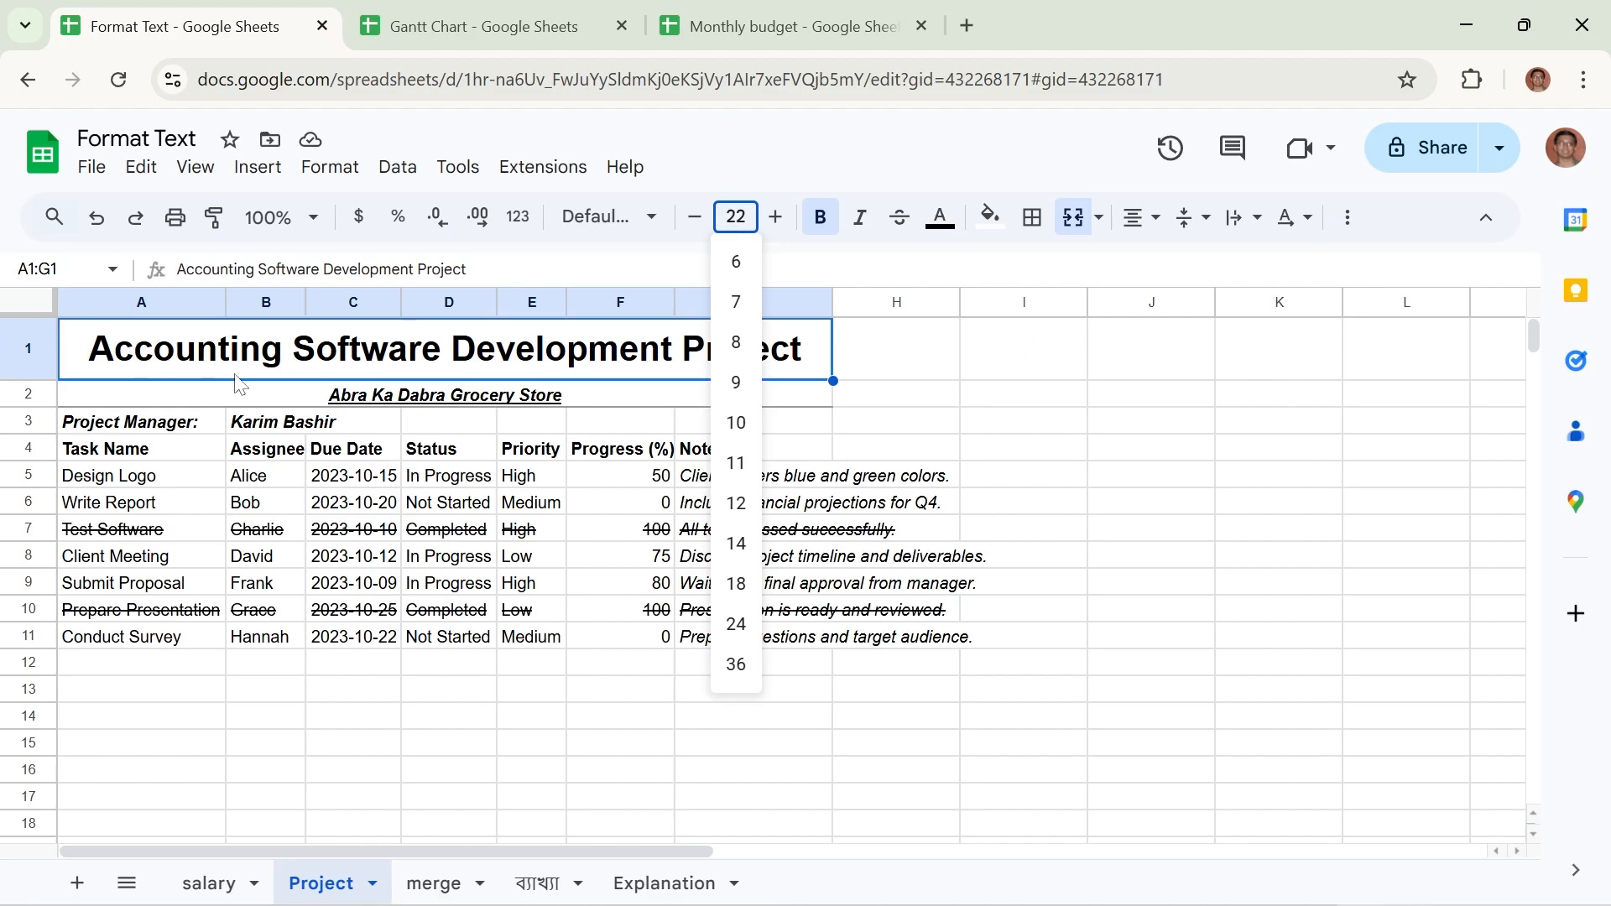
pyautogui.click(341, 170)
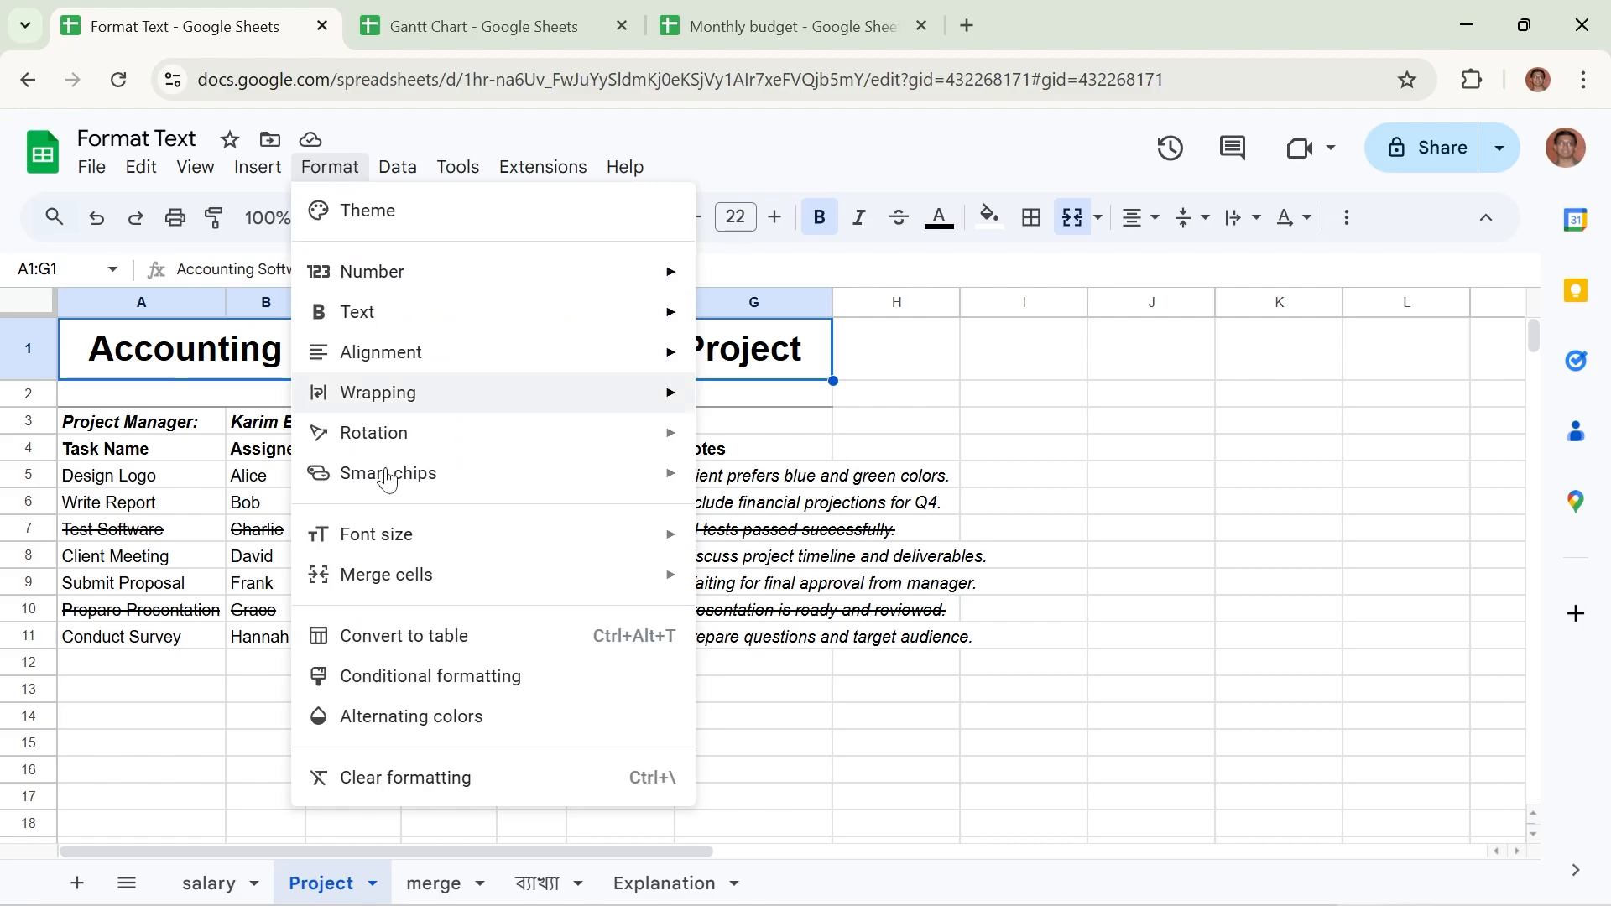
pyautogui.moveTo(576, 532)
pyautogui.click(1054, 646)
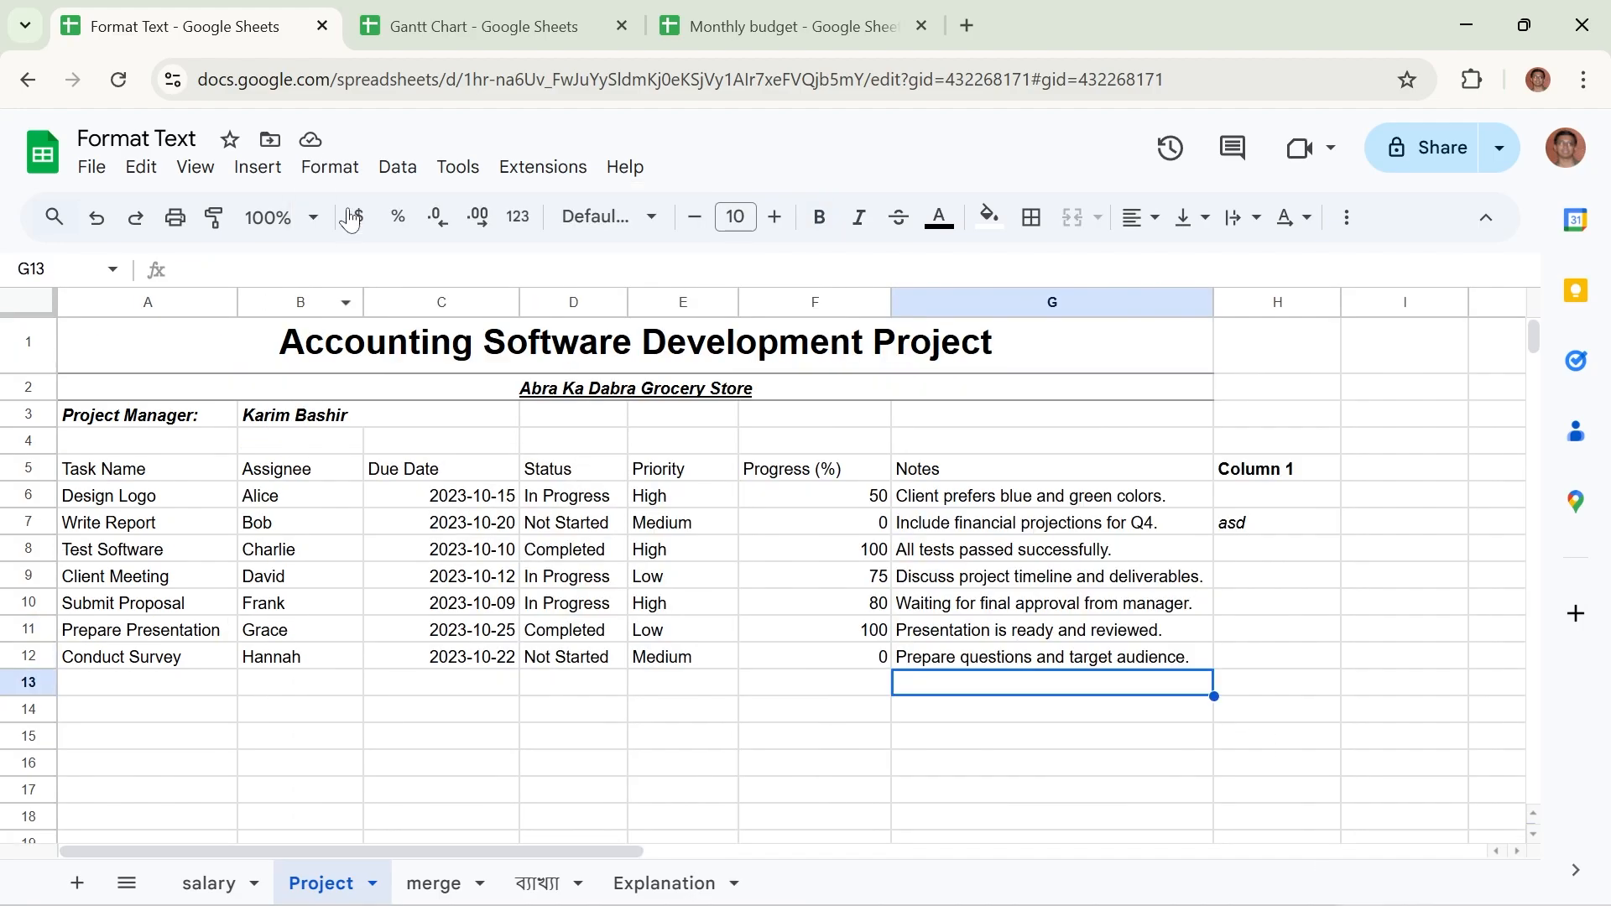
# Review the available text style, alignment, wrapping, rotation and font size options on the Project sheet.
pyautogui.click(329, 167)
pyautogui.moveTo(365, 324)
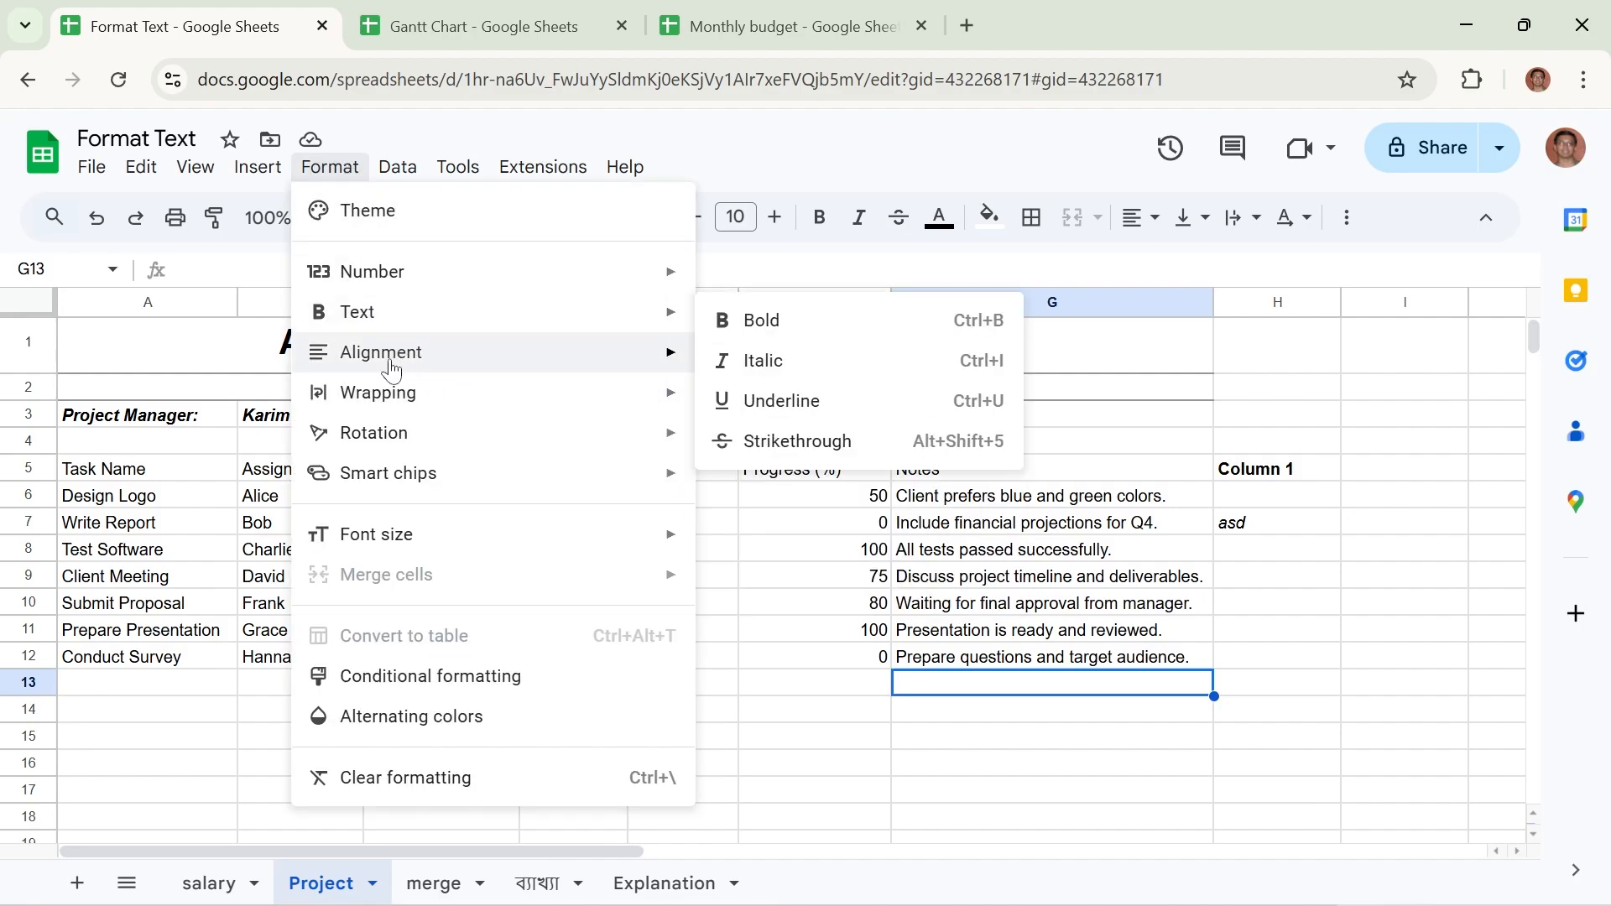
pyautogui.moveTo(391, 369)
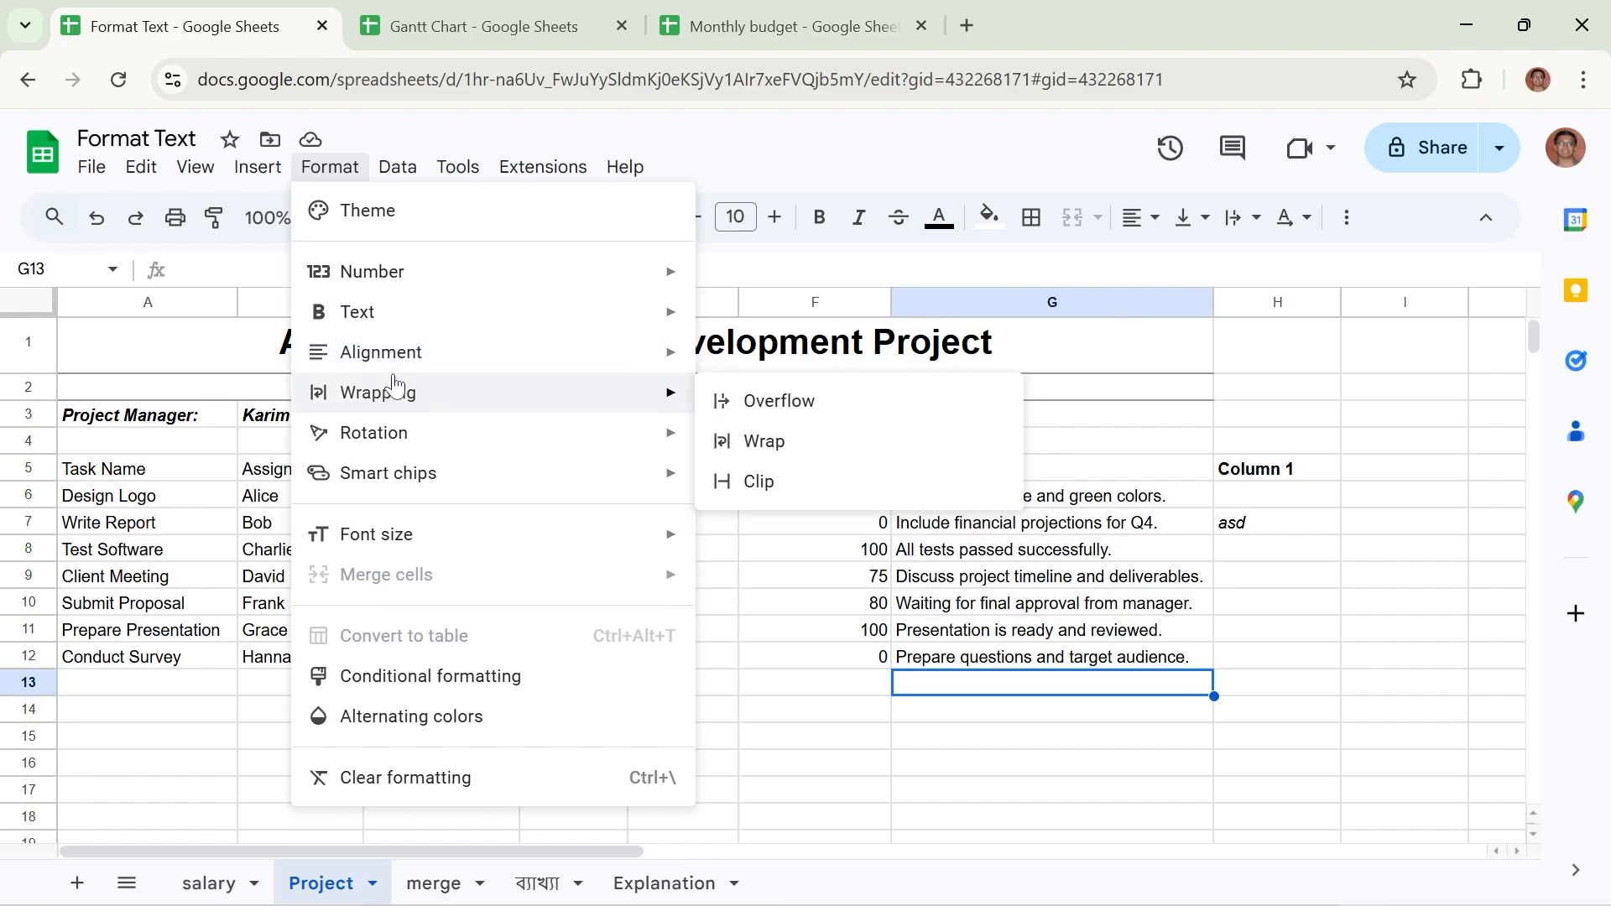
pyautogui.moveTo(380, 438)
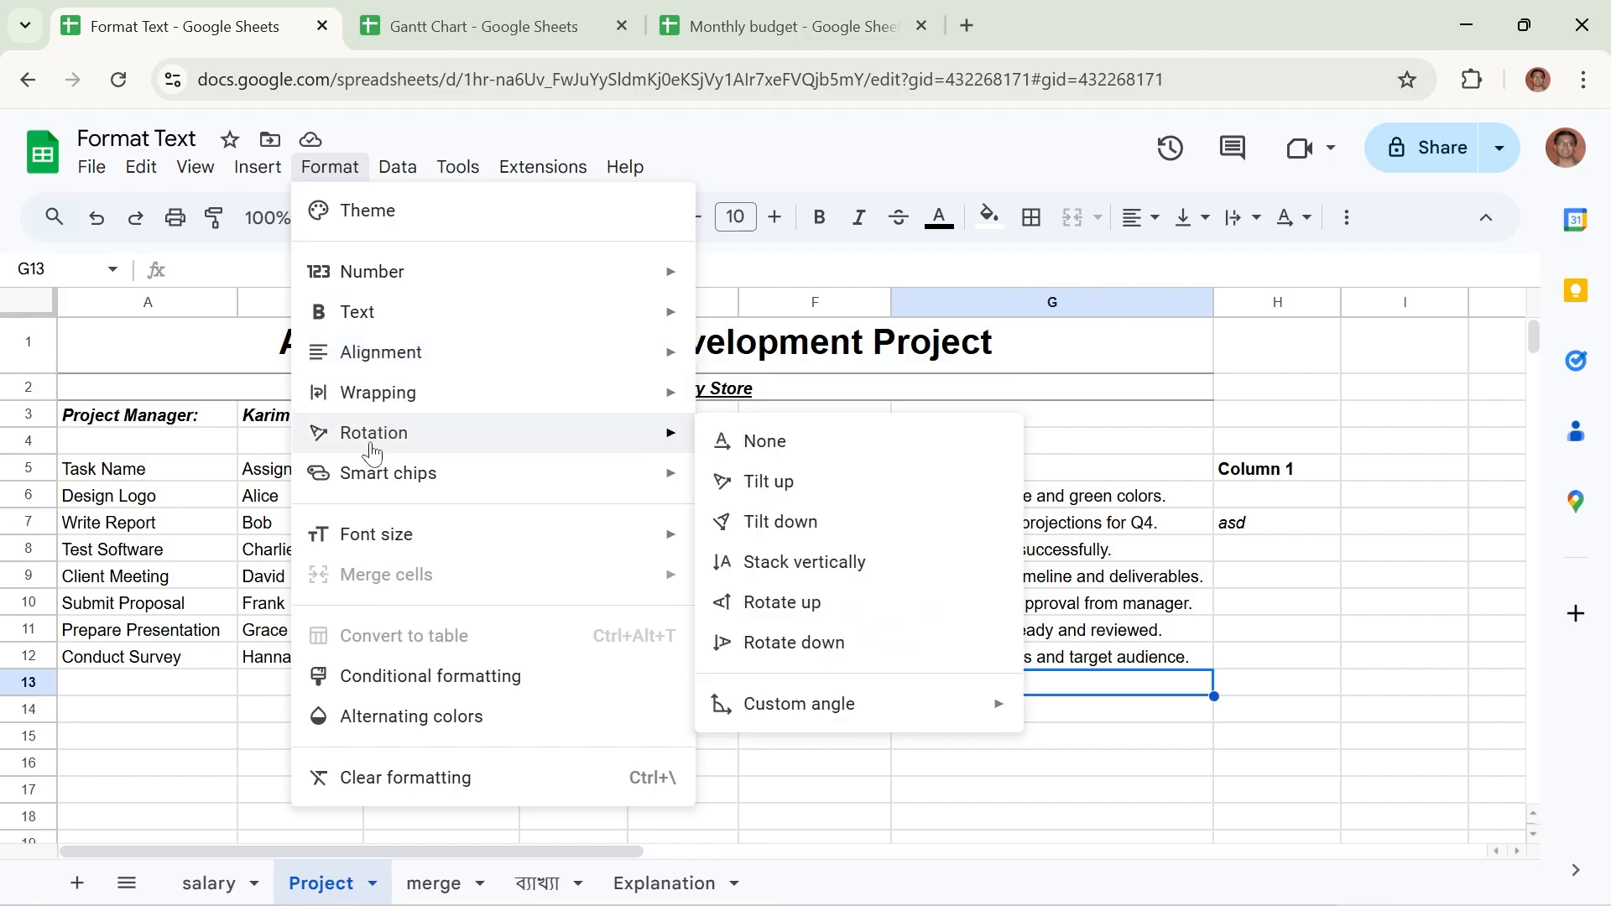
pyautogui.moveTo(363, 536)
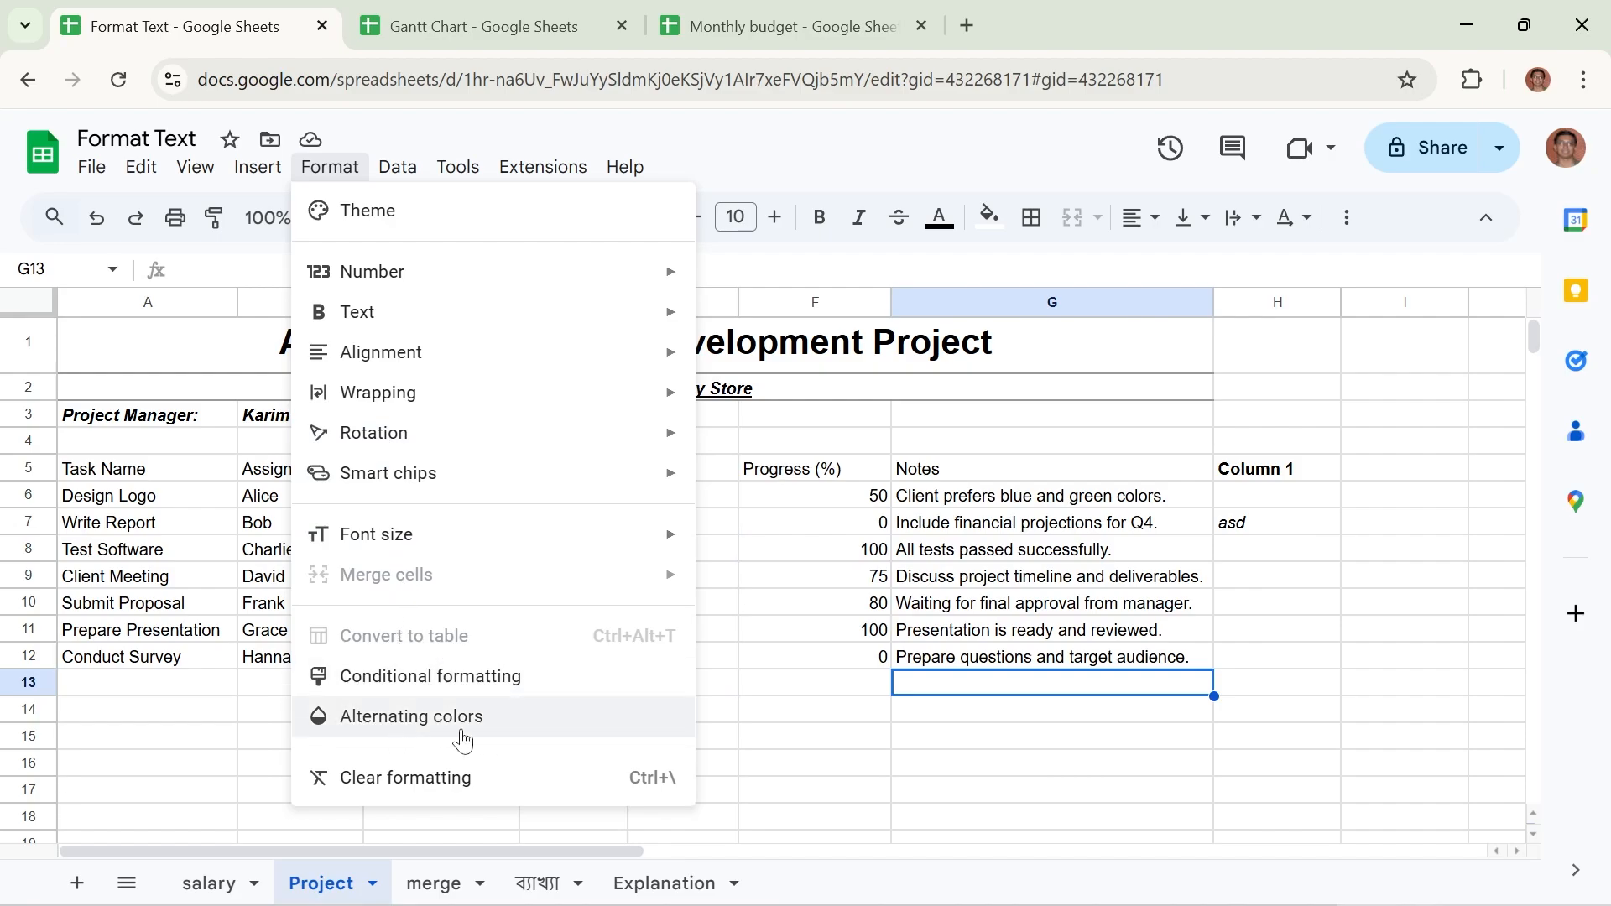
# Open the ব্যাখ্যা sheet and read through its Bengali notes on the text formatting options.
pyautogui.click(509, 889)
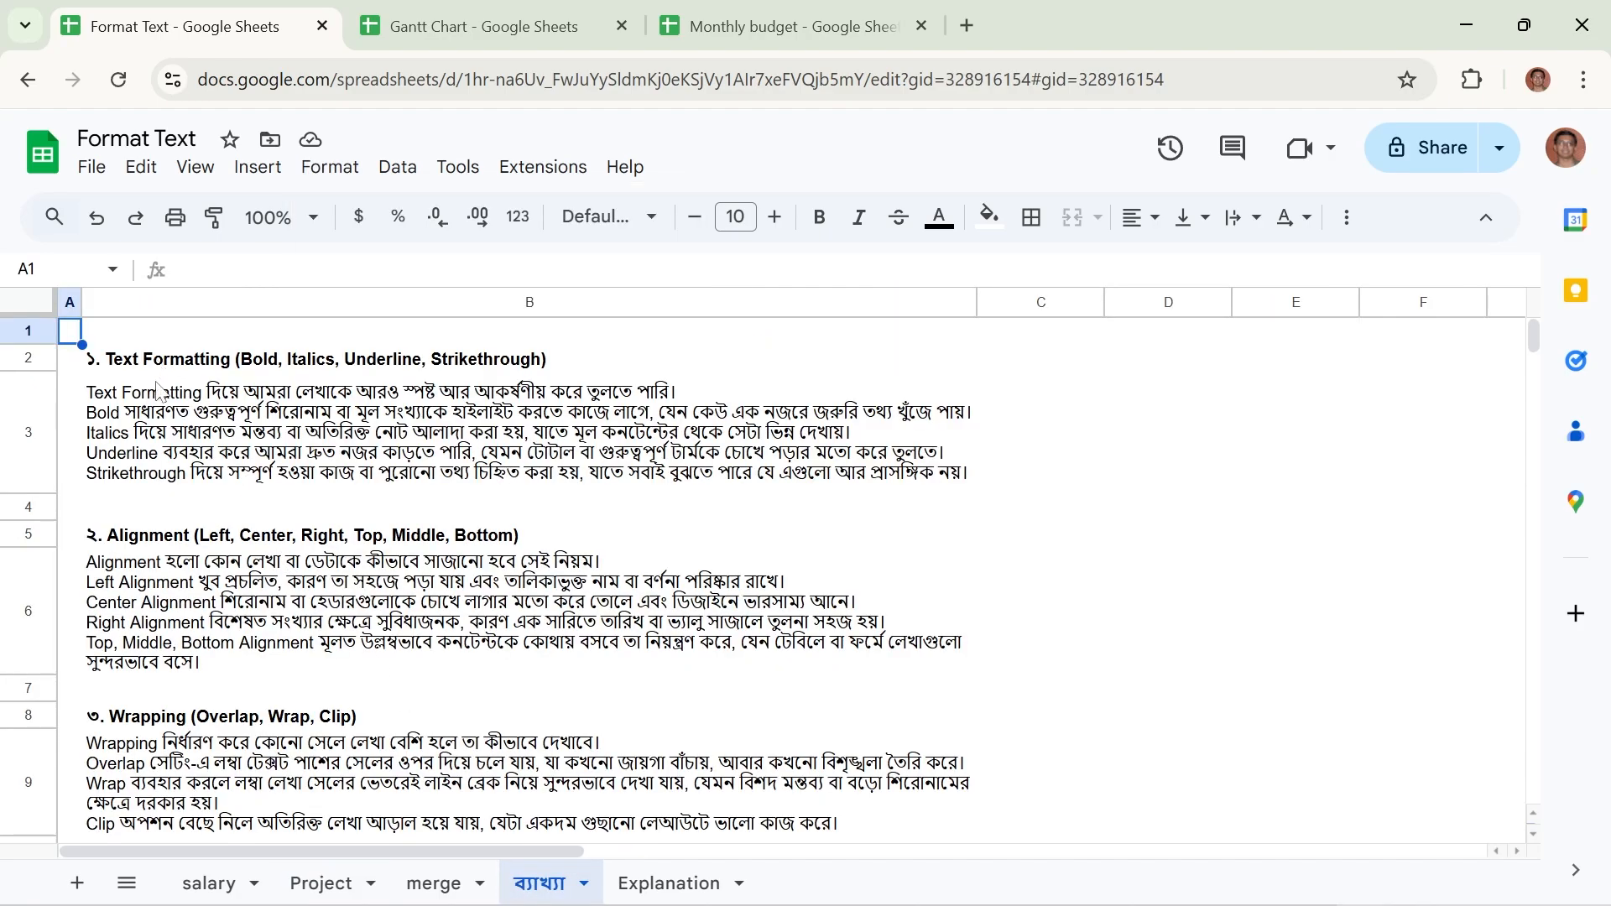
pyautogui.moveTo(554, 896)
pyautogui.scroll(-5, 286, 419)
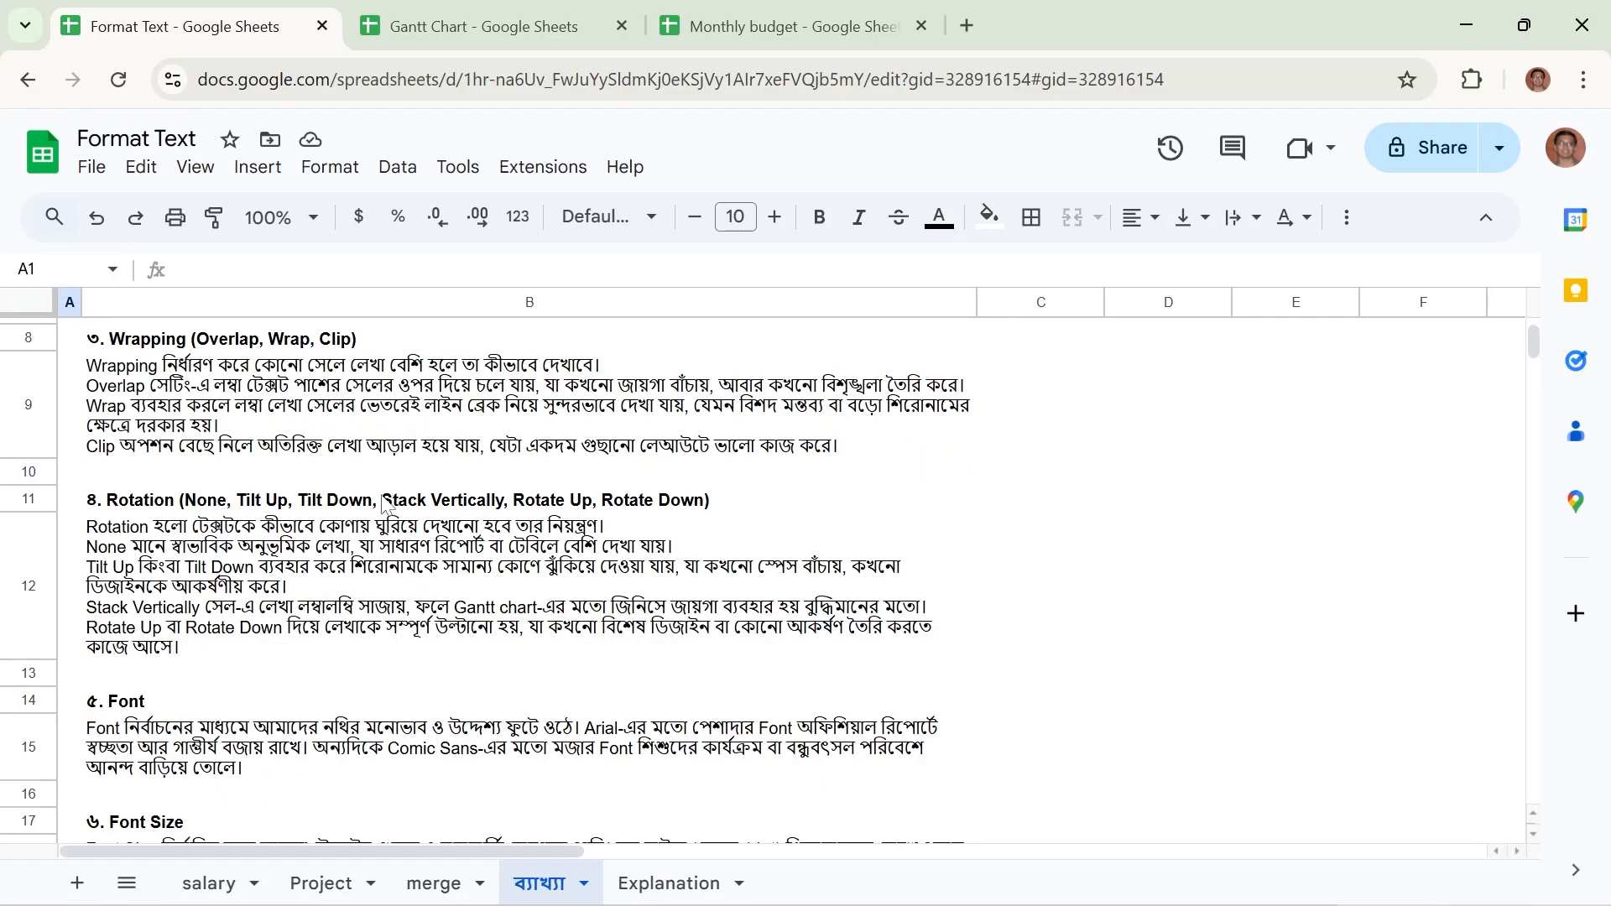
pyautogui.scroll(-10, 384, 503)
pyautogui.scroll(10, 385, 503)
# On the Explanation sheet, narrow column A to about half its width and read through the English formatting notes.
pyautogui.click(668, 884)
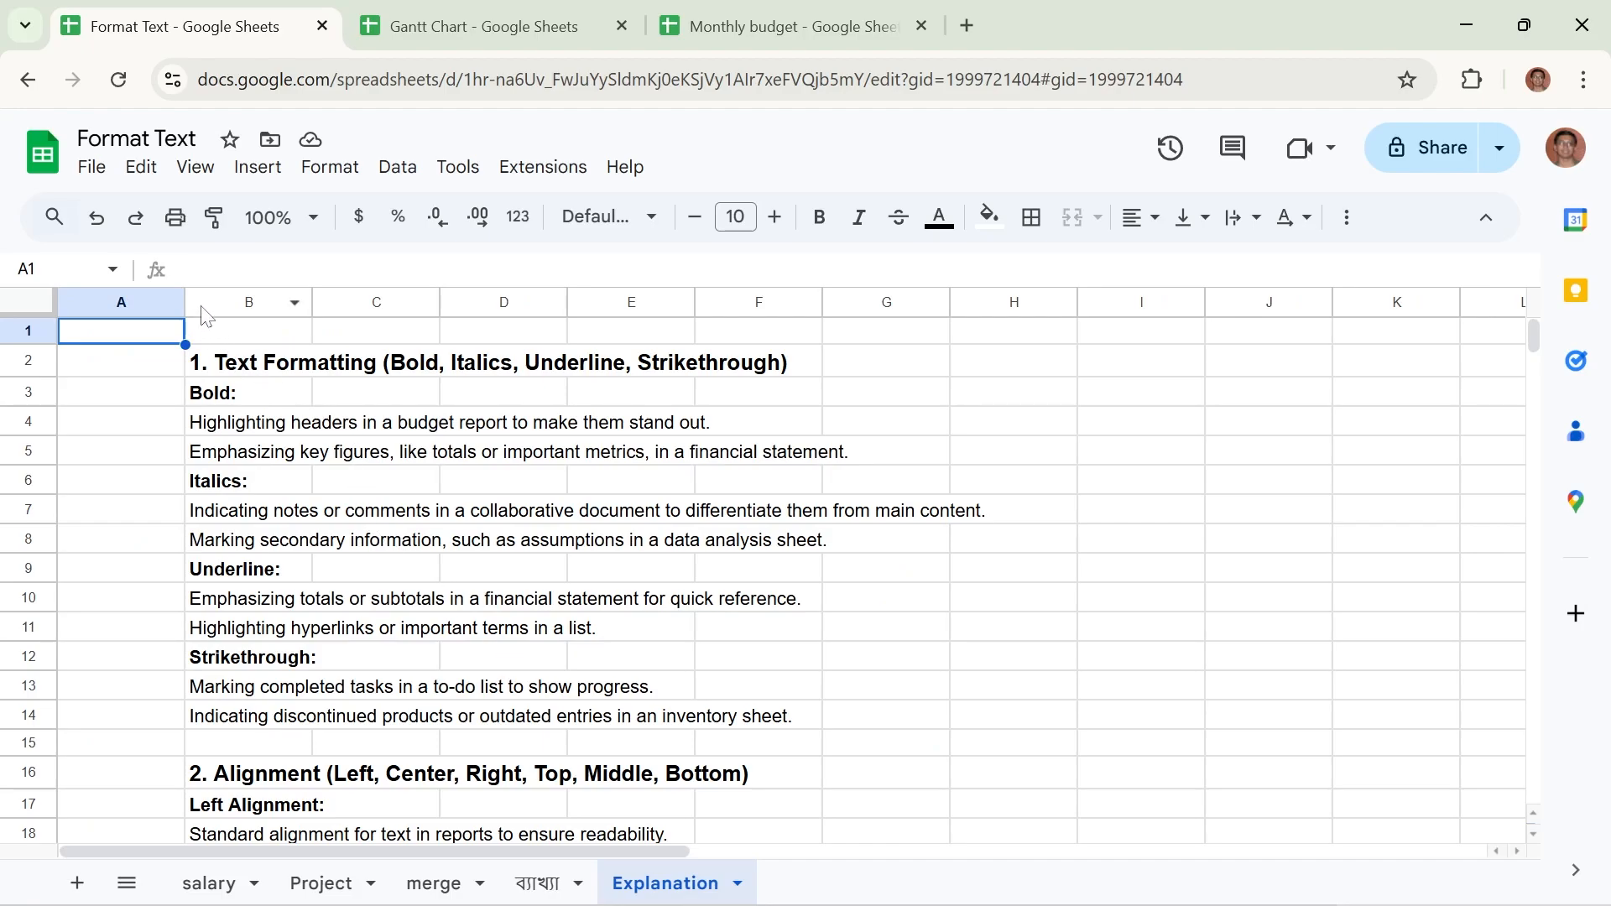
pyautogui.moveTo(185, 302); pyautogui.dragTo(122, 328)
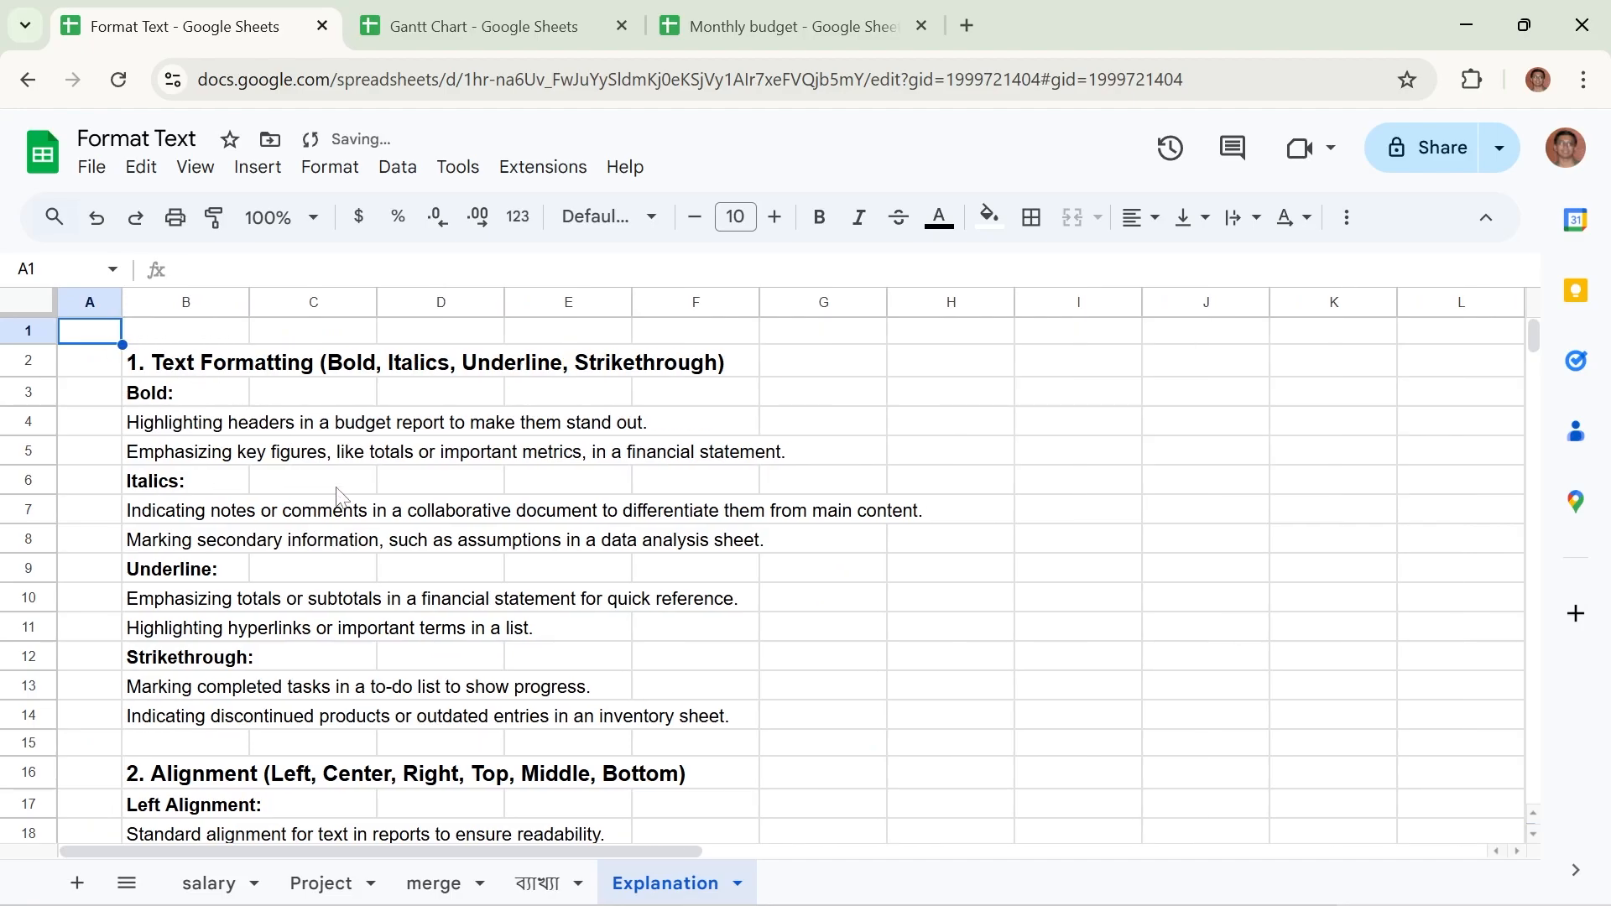
pyautogui.scroll(-10, 342, 502)
pyautogui.scroll(-10, 339, 496)
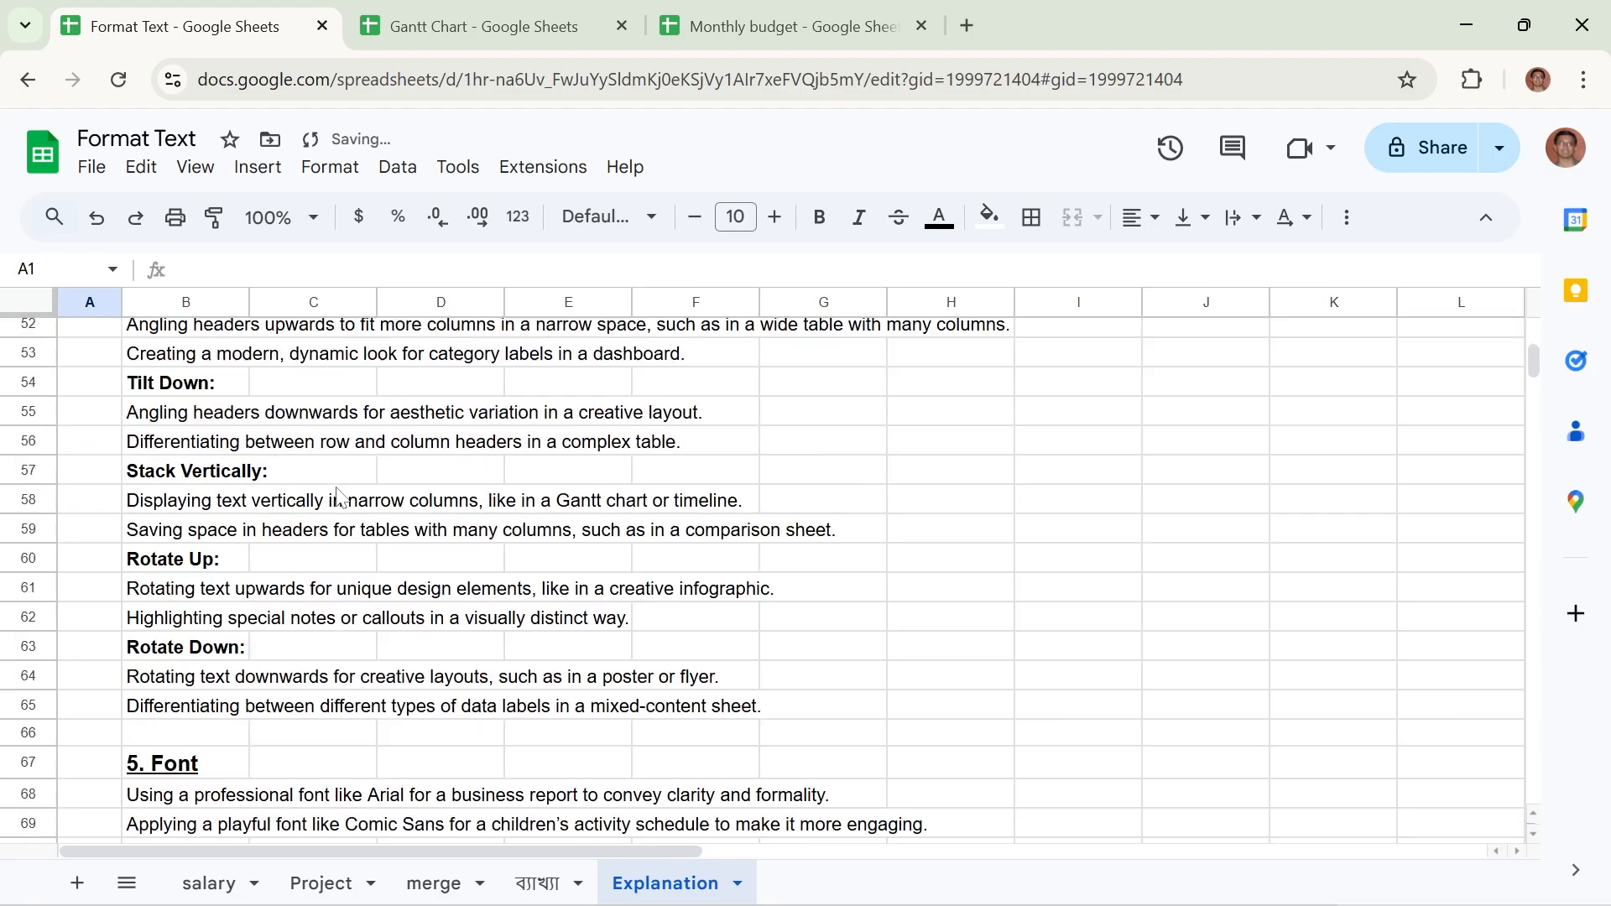
pyautogui.scroll(-13, 338, 498)
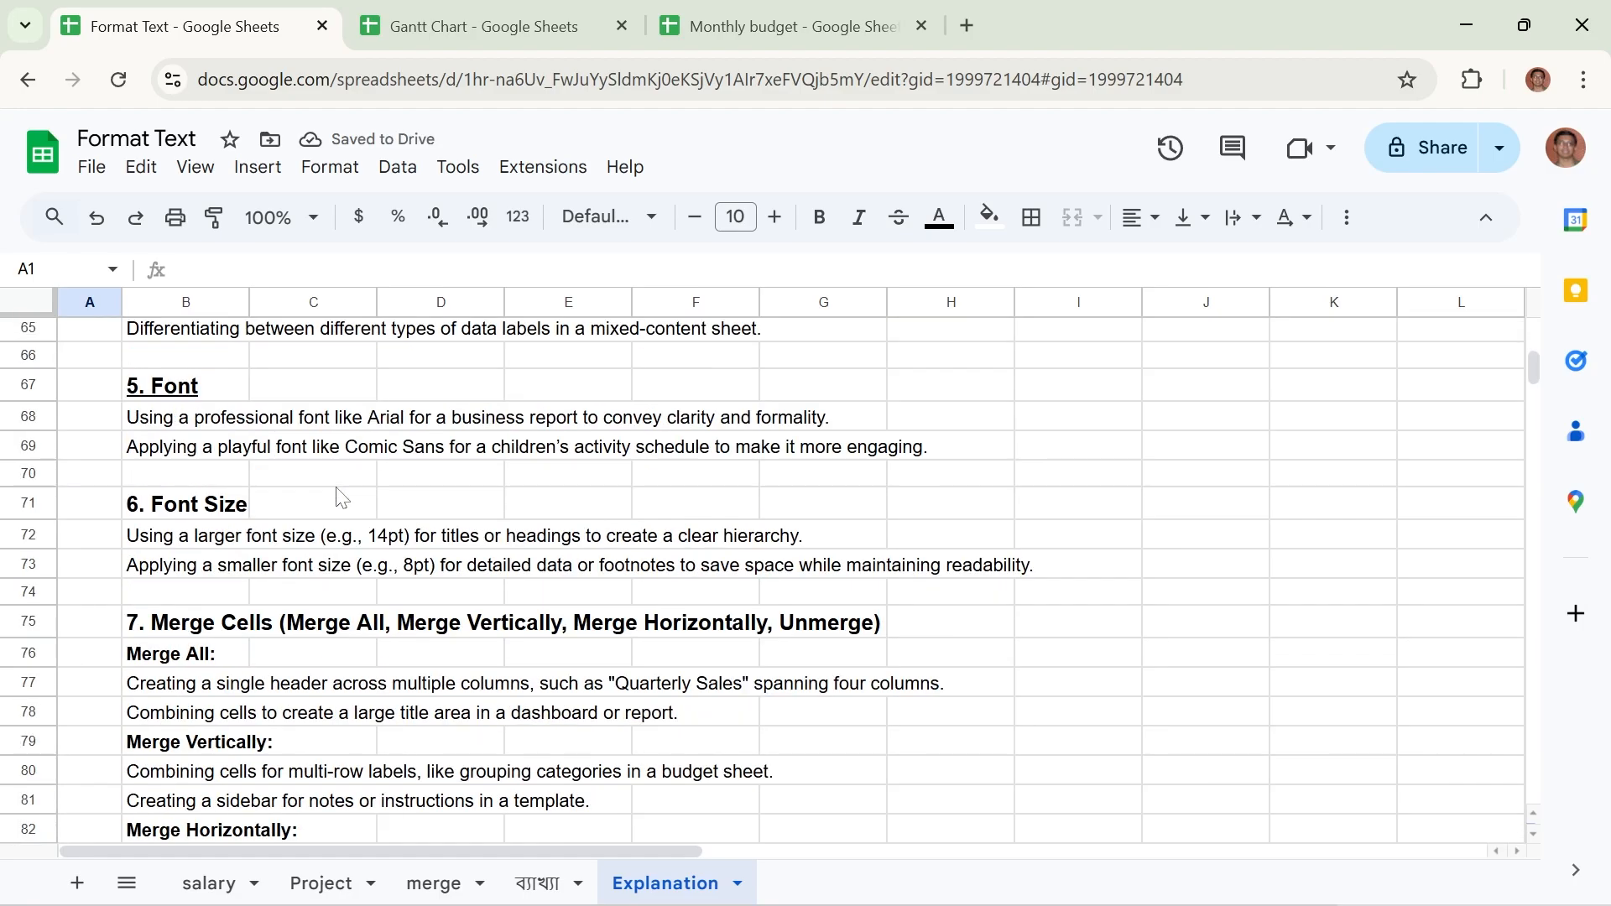